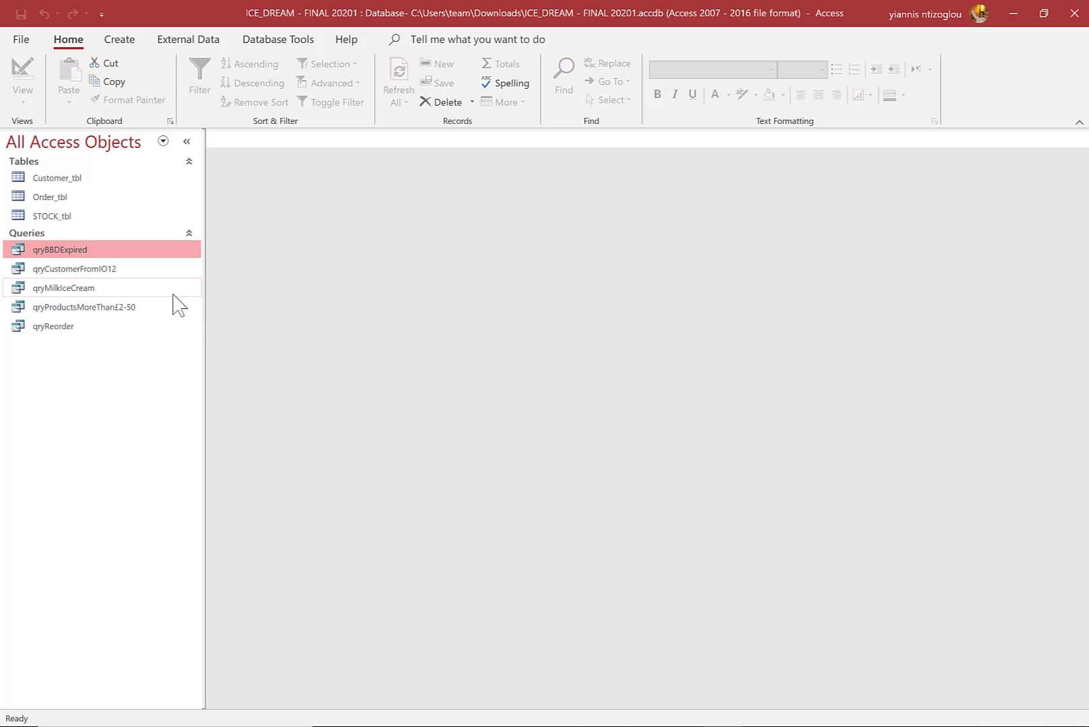
# Open the qryBBDExpired query and the STOCK_tbl table in Datasheet View
pyautogui.doubleClick(56, 250)
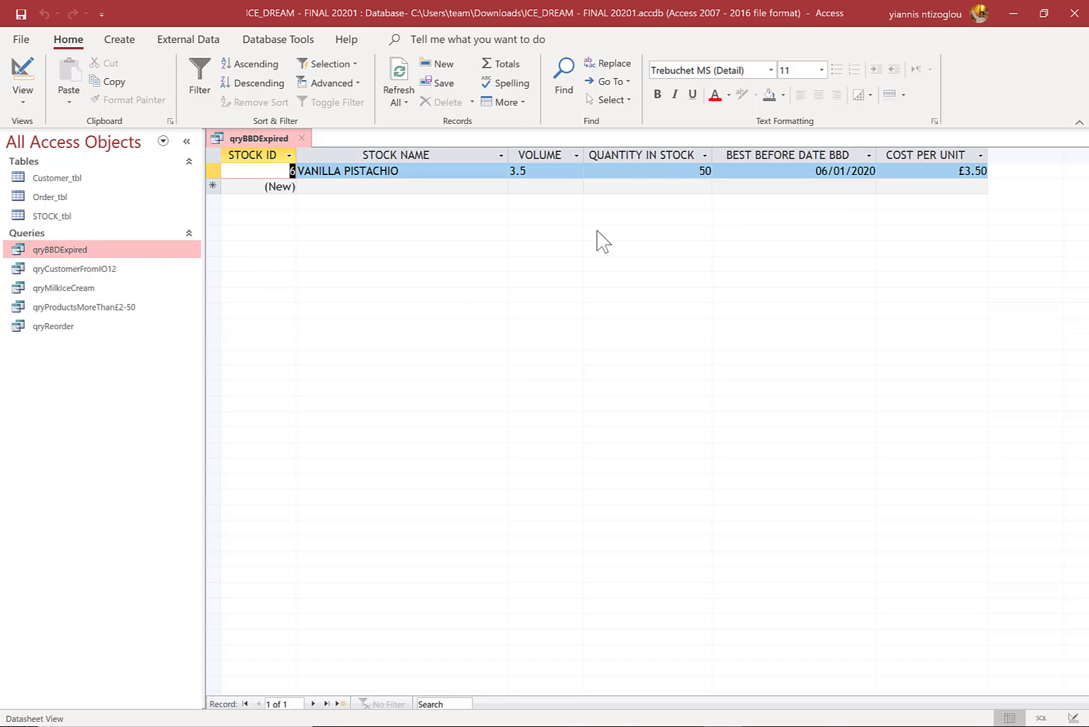
pyautogui.click(53, 216)
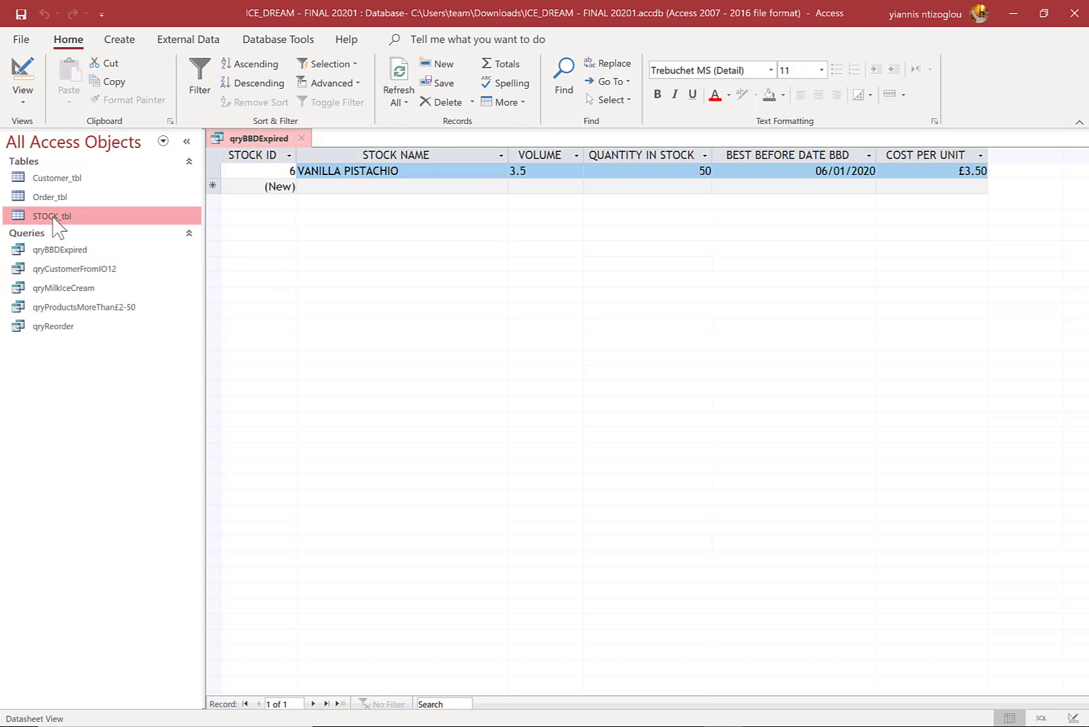
pyautogui.doubleClick(54, 216)
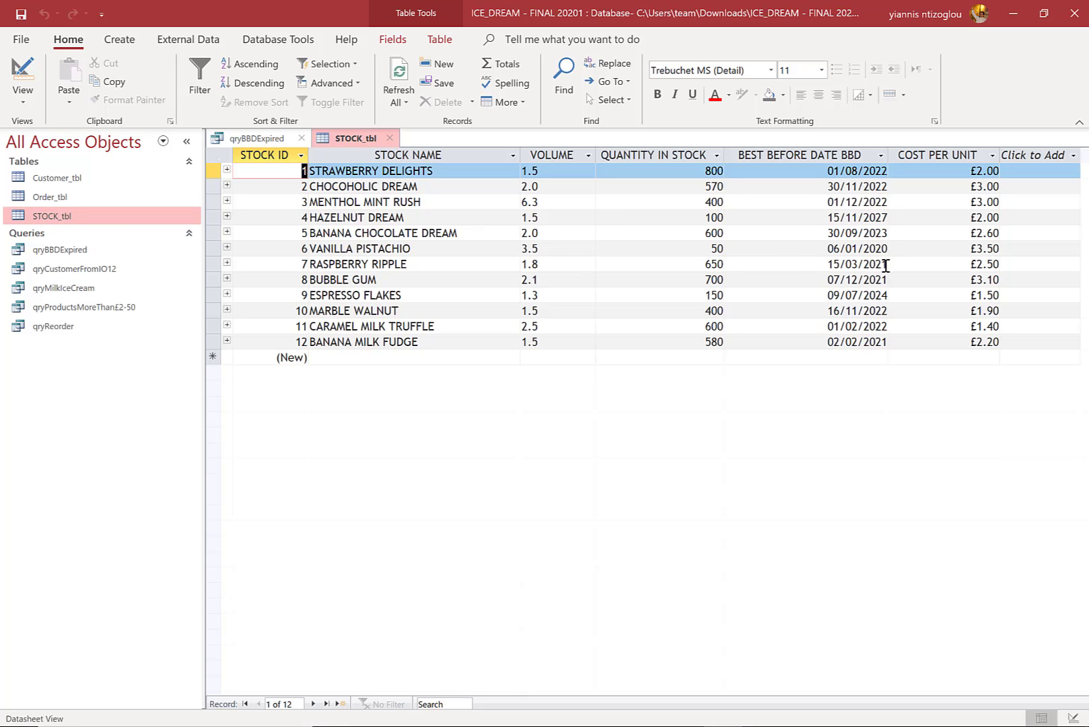
# In STOCK_tbl, set the best before date of RASPBERRY RIPPLE to 15/03/2020 and of BUBBLE GUM to 07/12/2019
pyautogui.click(884, 264)
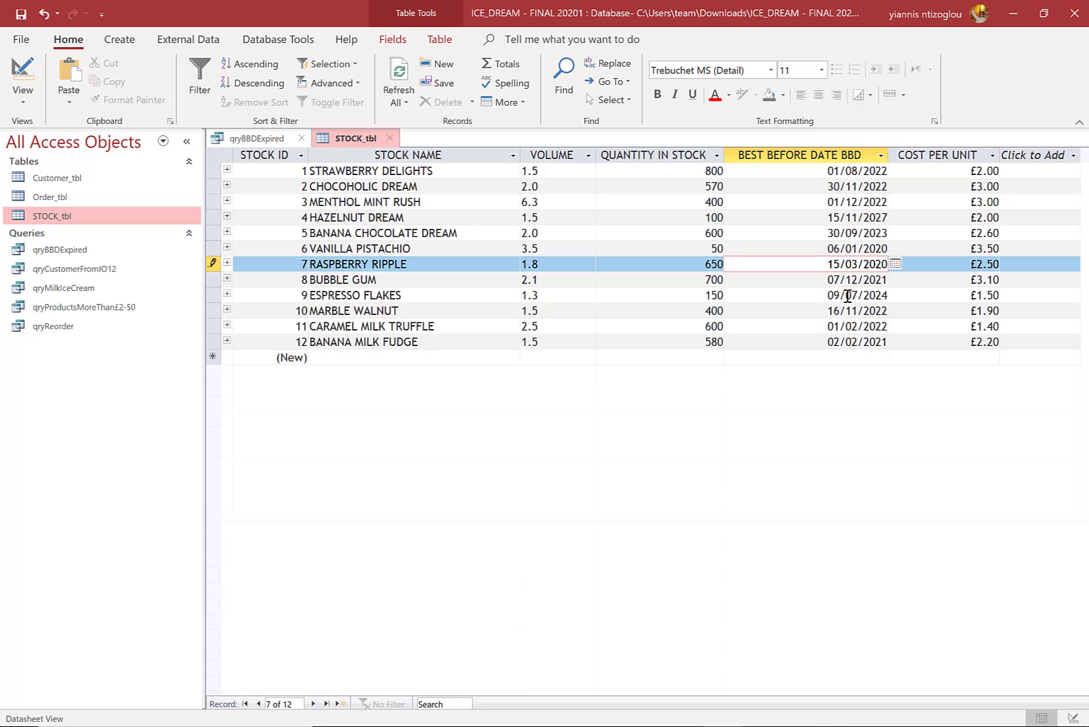
pyautogui.moveTo(879, 283); pyautogui.dragTo(885, 284)
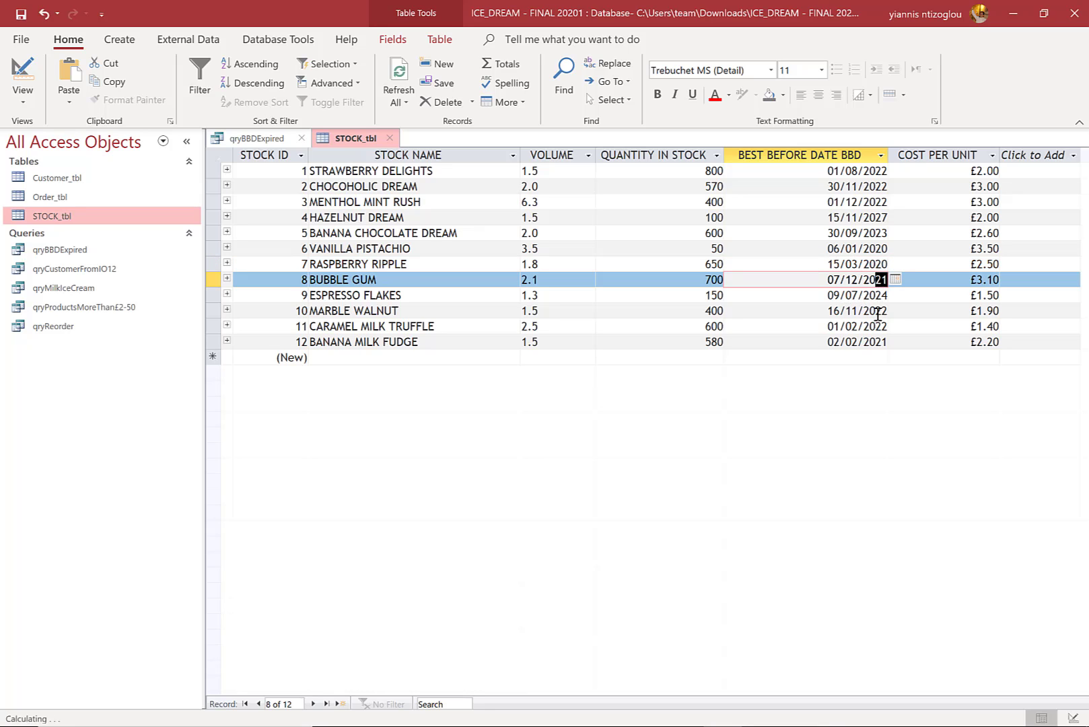
pyautogui.write('19')
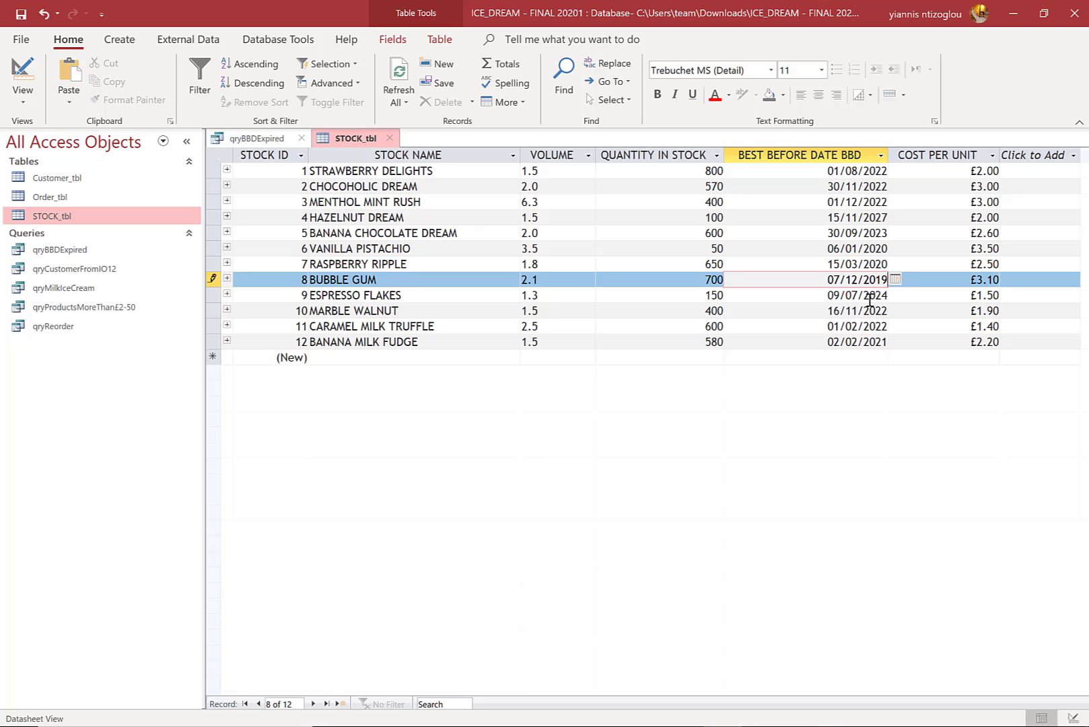
# Set the best before date of ESPRESSO FLAKES to 09/07/2020 and of MARBLE WALNUT to 16/11/2020
pyautogui.click(882, 298)
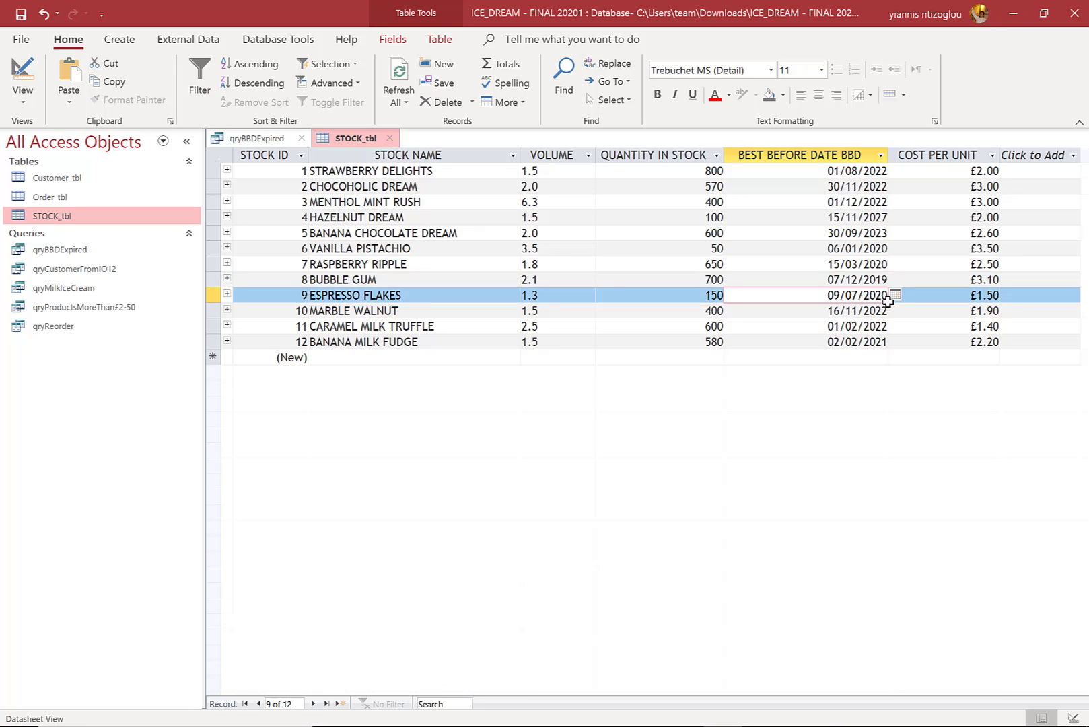
pyautogui.click(885, 313)
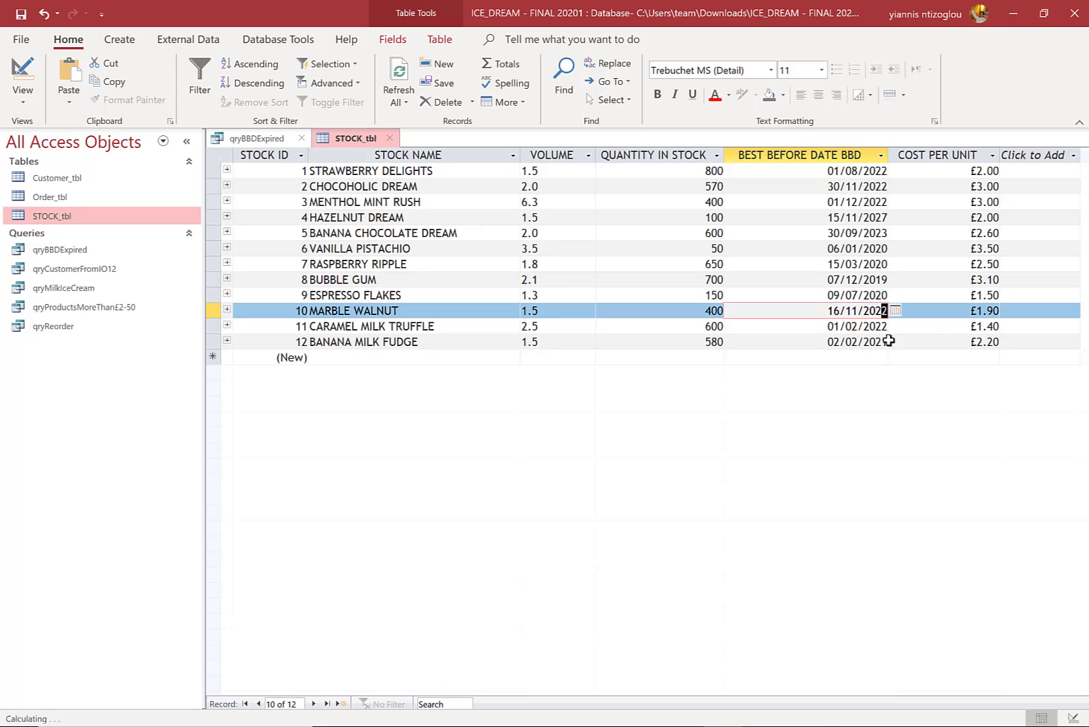
pyautogui.press('BackSpace')
pyautogui.write('0')
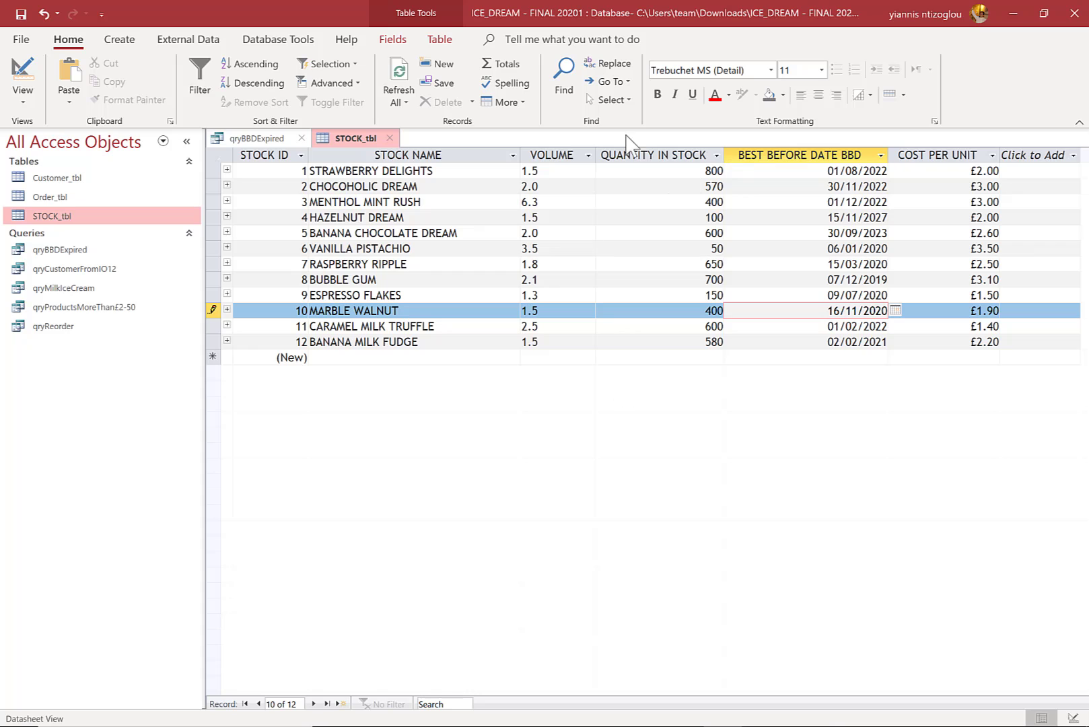
# Refresh the qryBBDExpired results and close both the stock table and the query
pyautogui.click(389, 138)
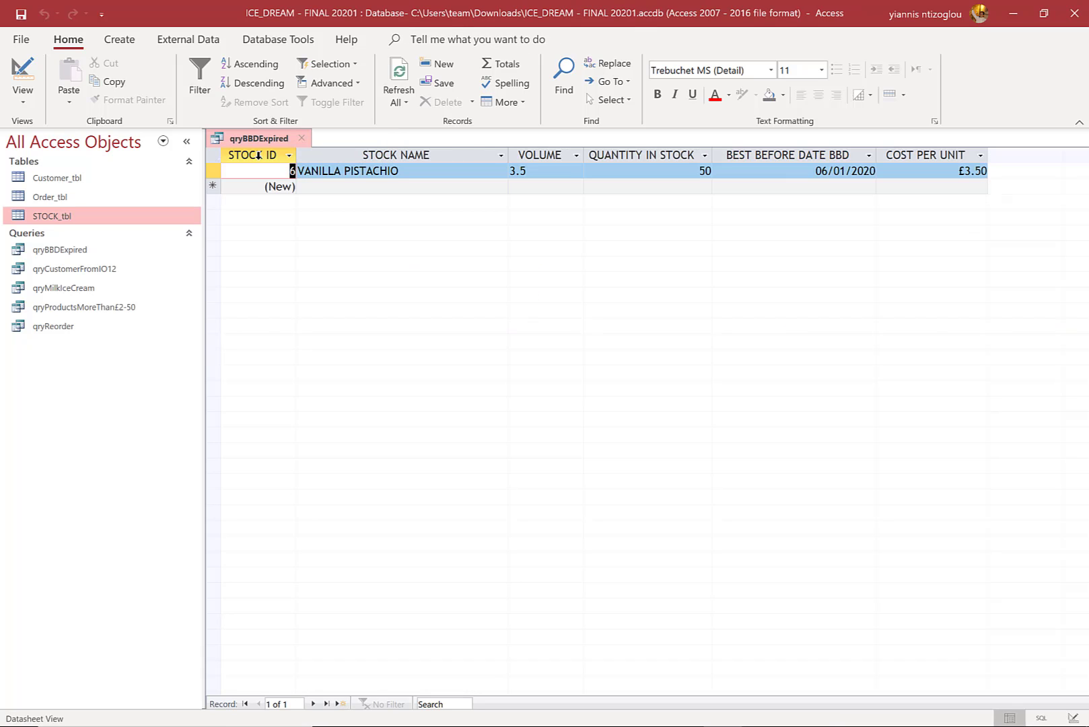
pyautogui.click(397, 74)
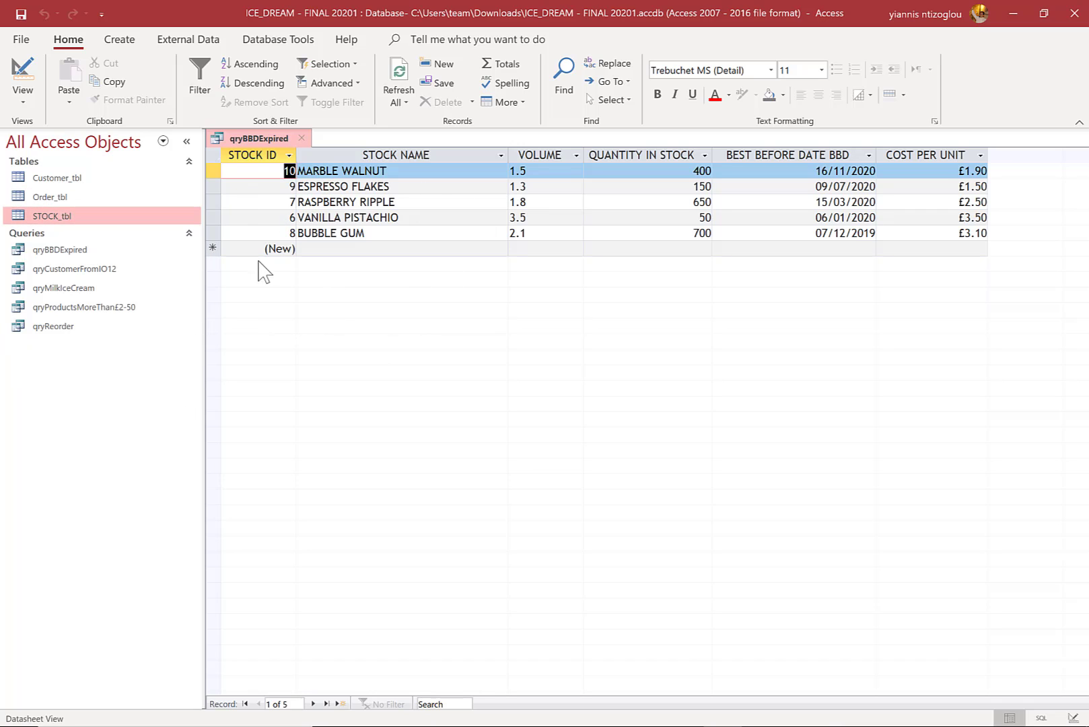
pyautogui.click(305, 144)
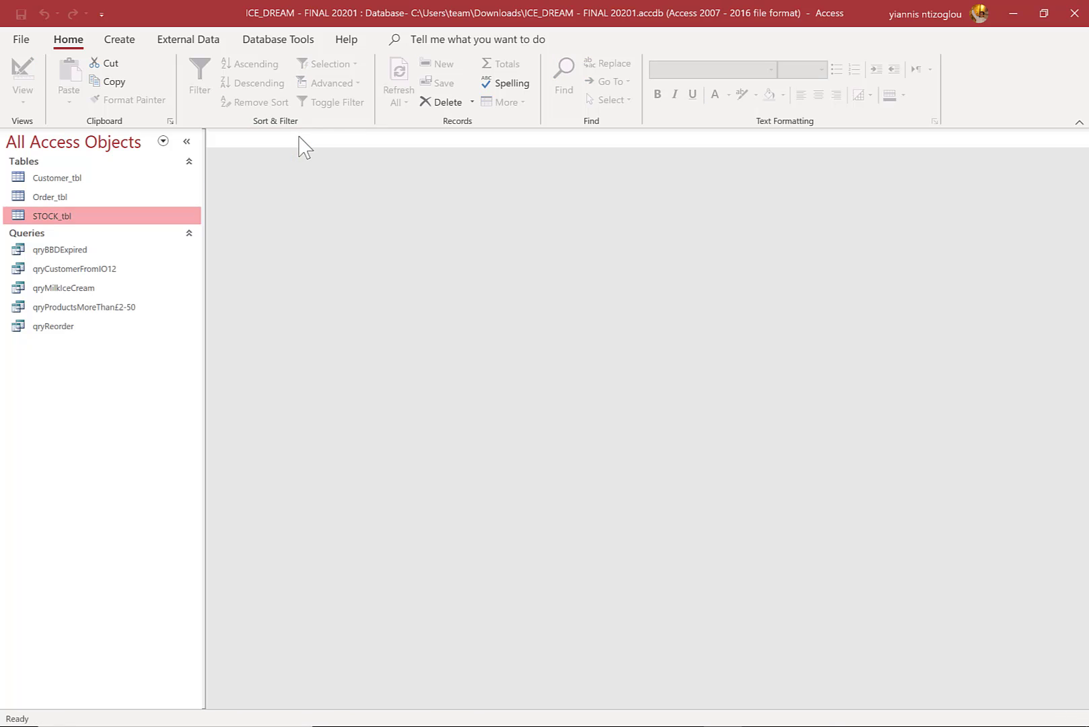
# Start a report with the Report Wizard based on the qryBBDExpired query and include all of its fields
pyautogui.click(65, 251)
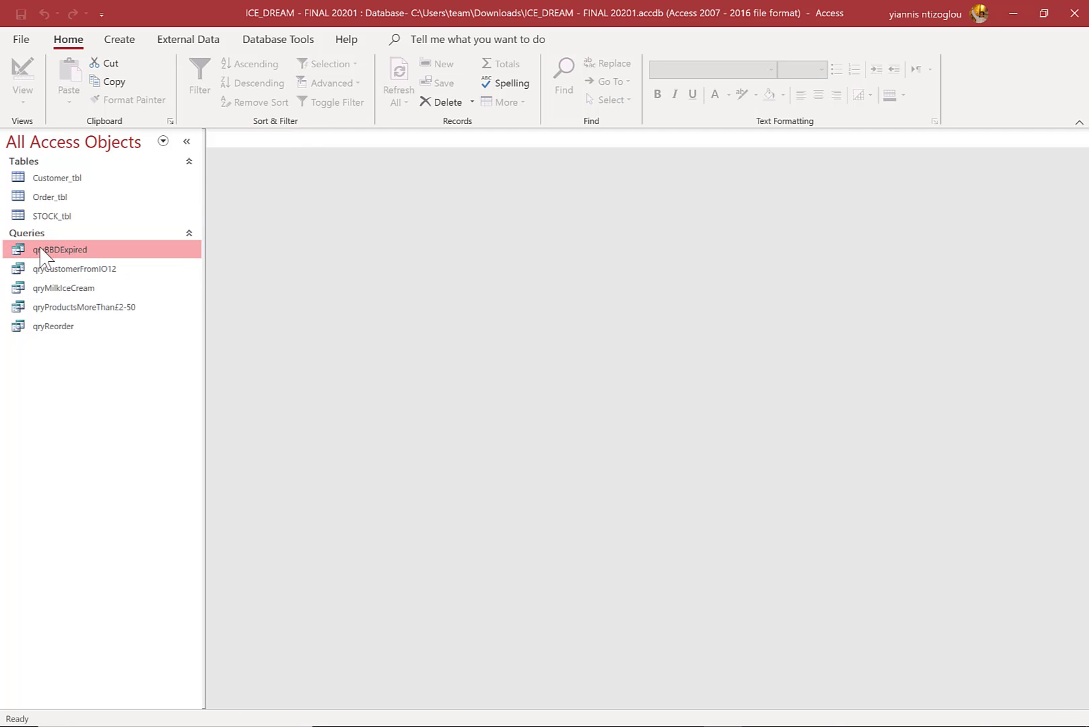
pyautogui.click(116, 40)
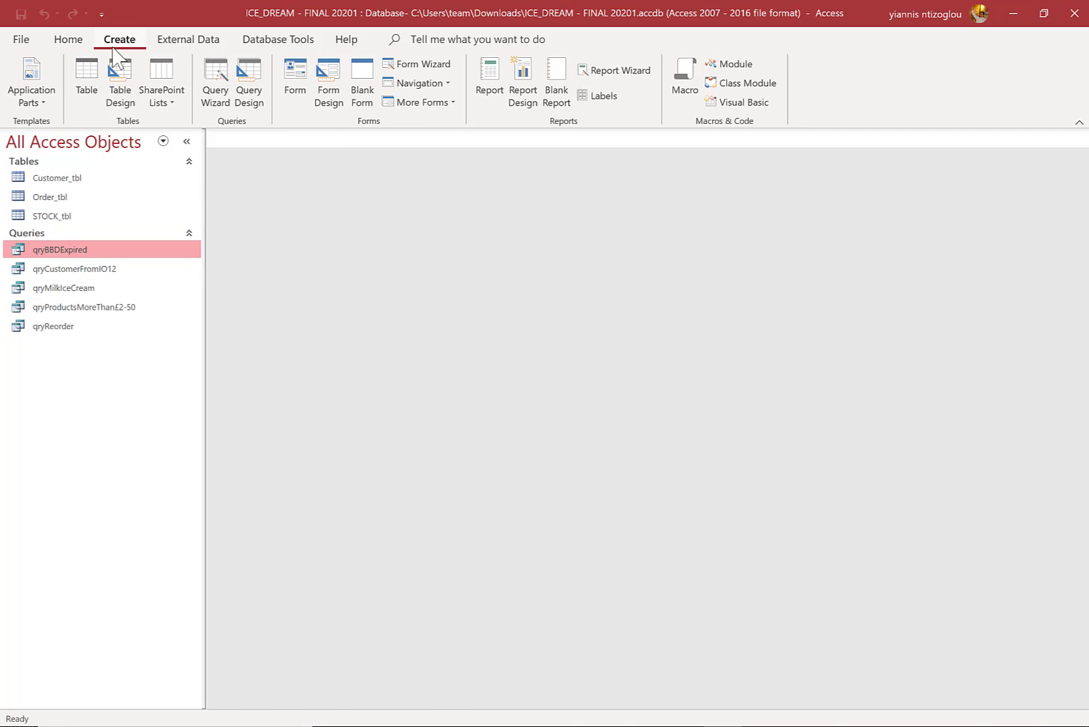
pyautogui.click(622, 72)
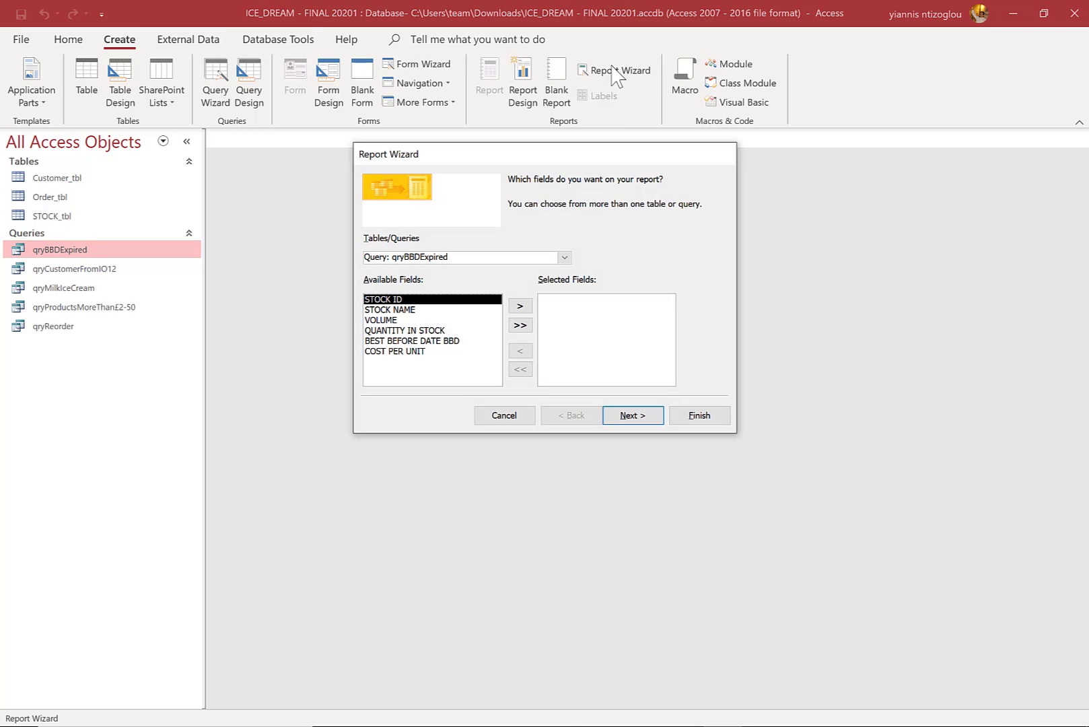
pyautogui.click(464, 254)
pyautogui.click(564, 257)
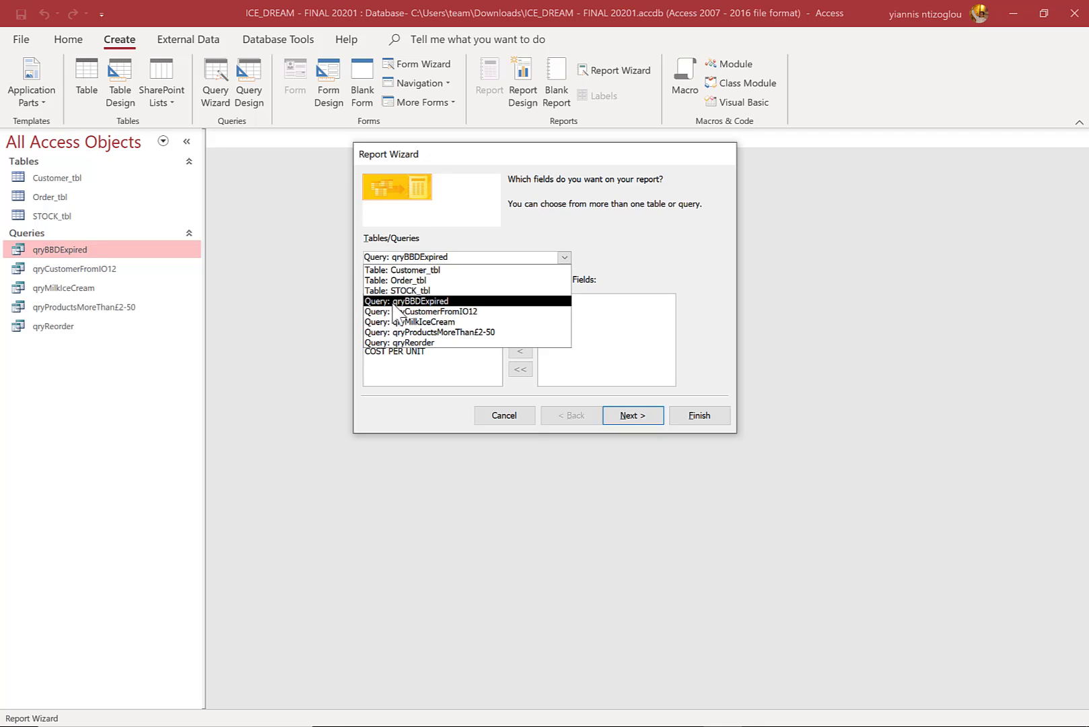
pyautogui.click(443, 302)
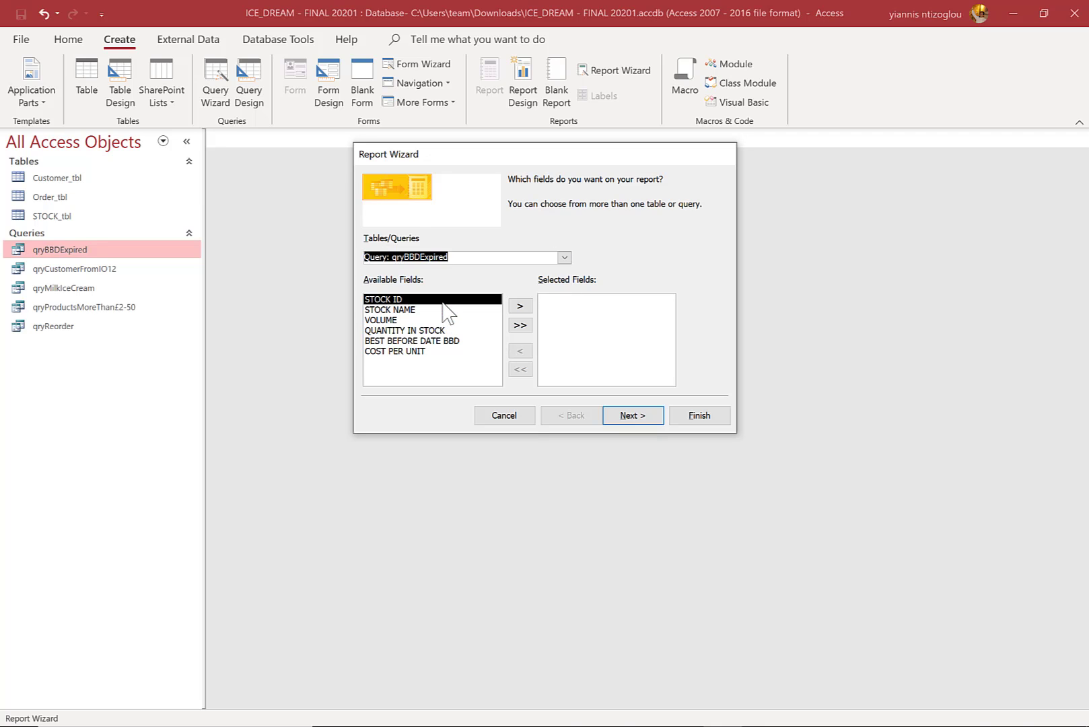
pyautogui.click(522, 325)
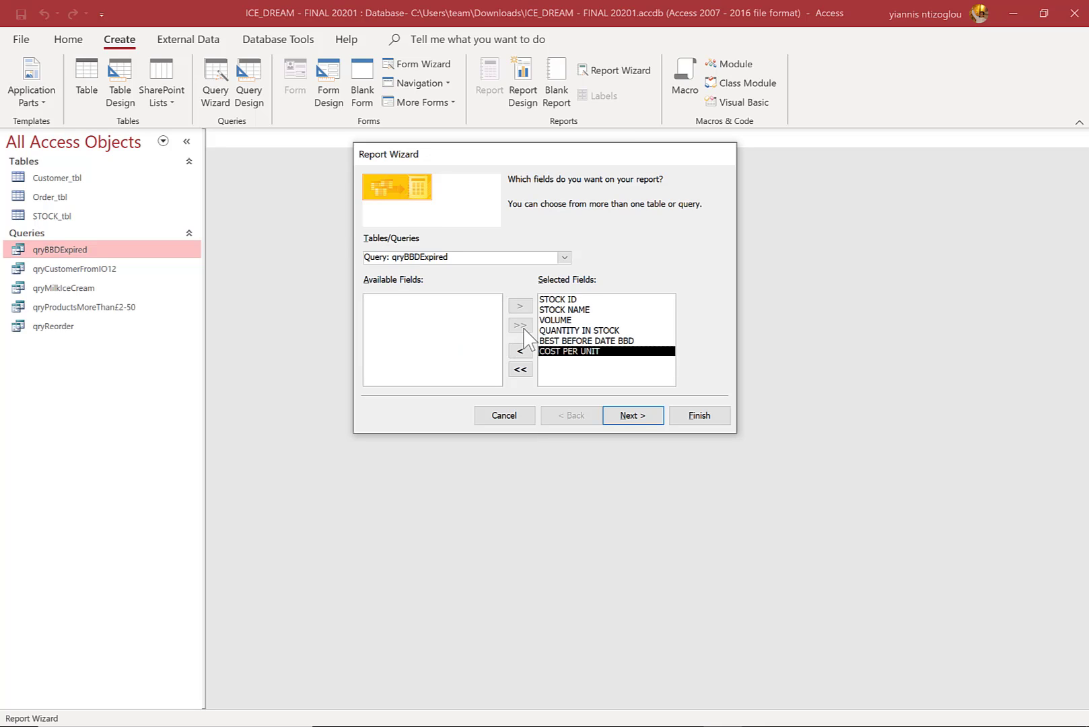
pyautogui.click(643, 418)
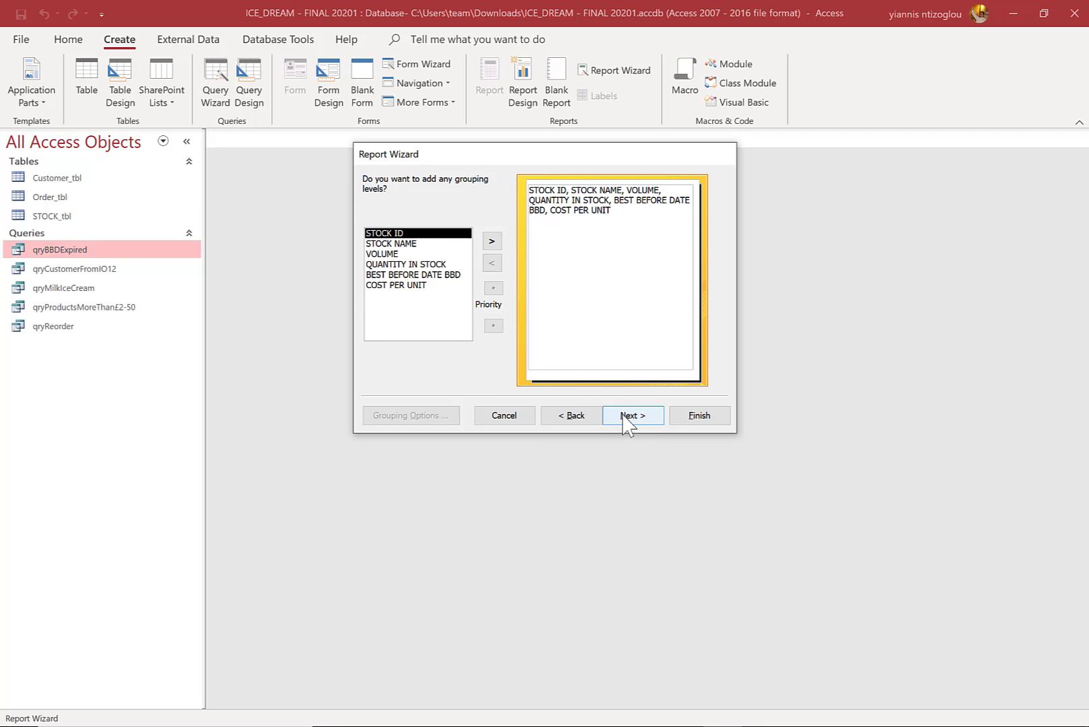
# Leave the report without grouping levels and sort its records by BEST BEFORE DATE BBD in ascending order
pyautogui.click(625, 417)
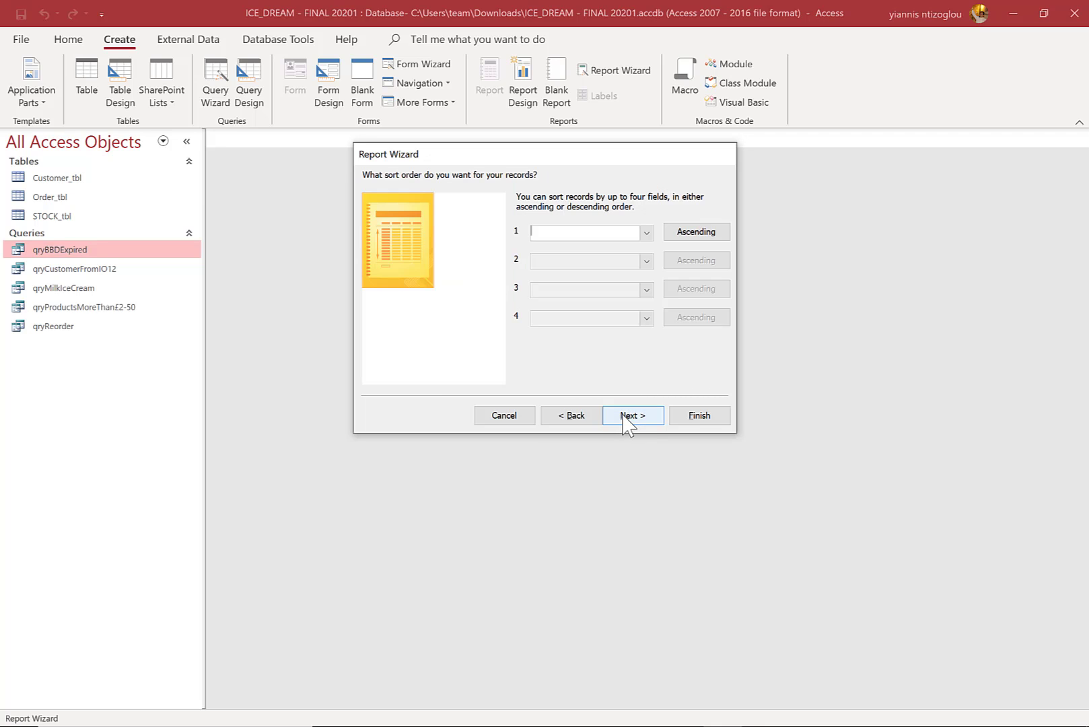
pyautogui.click(644, 233)
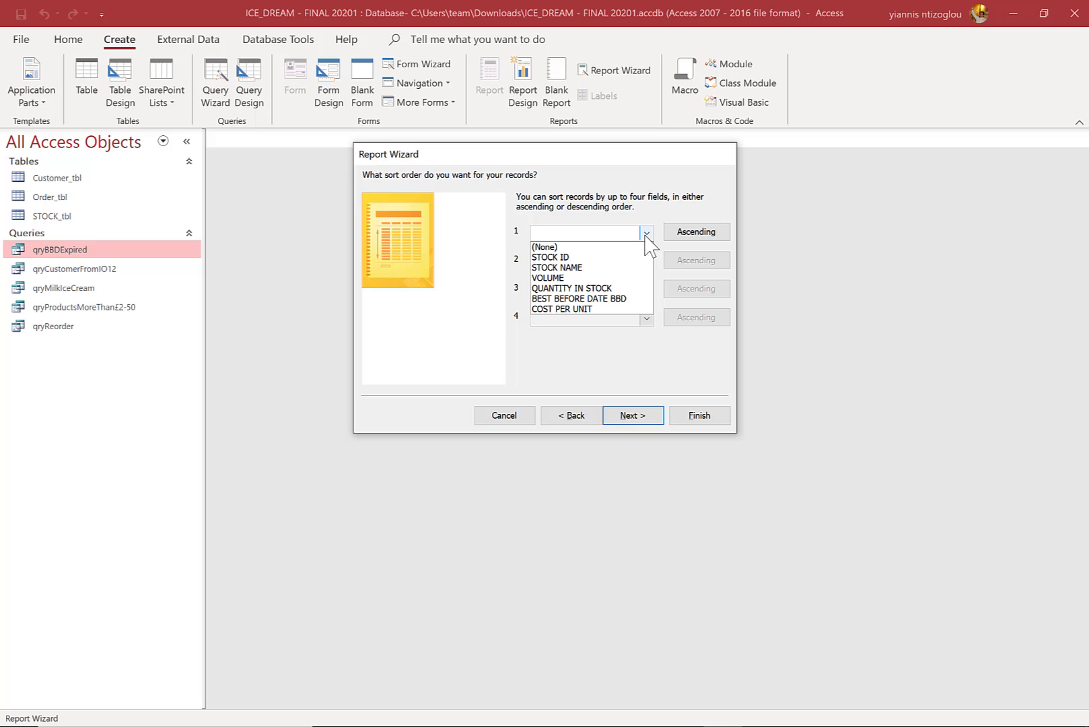
pyautogui.click(591, 299)
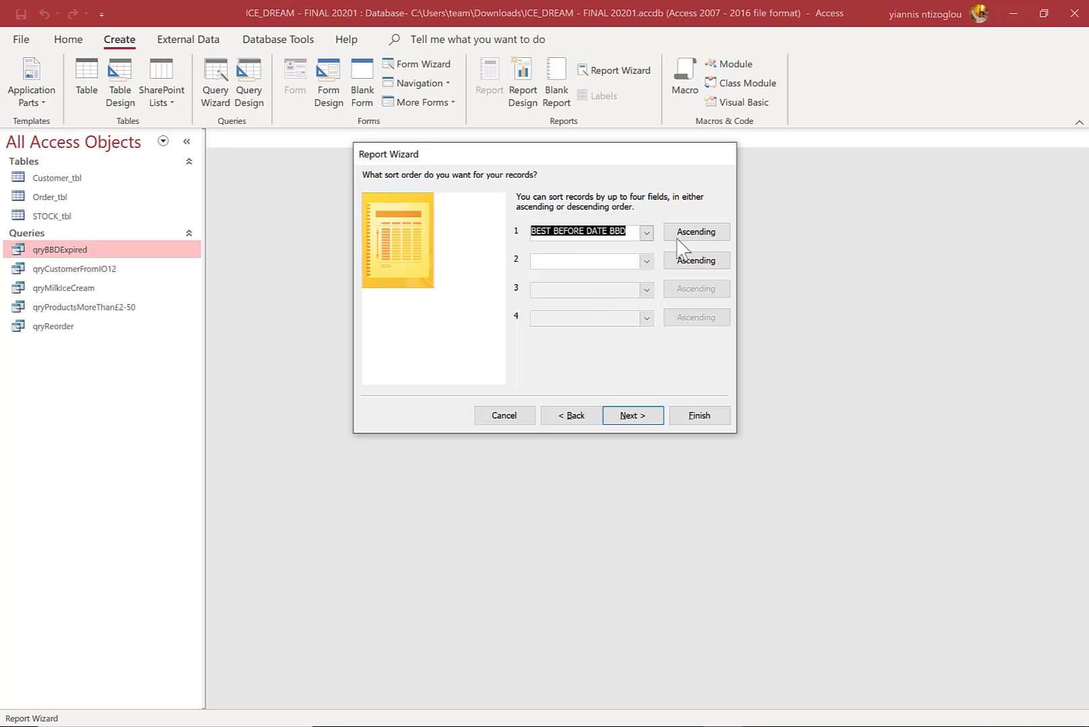
pyautogui.click(638, 416)
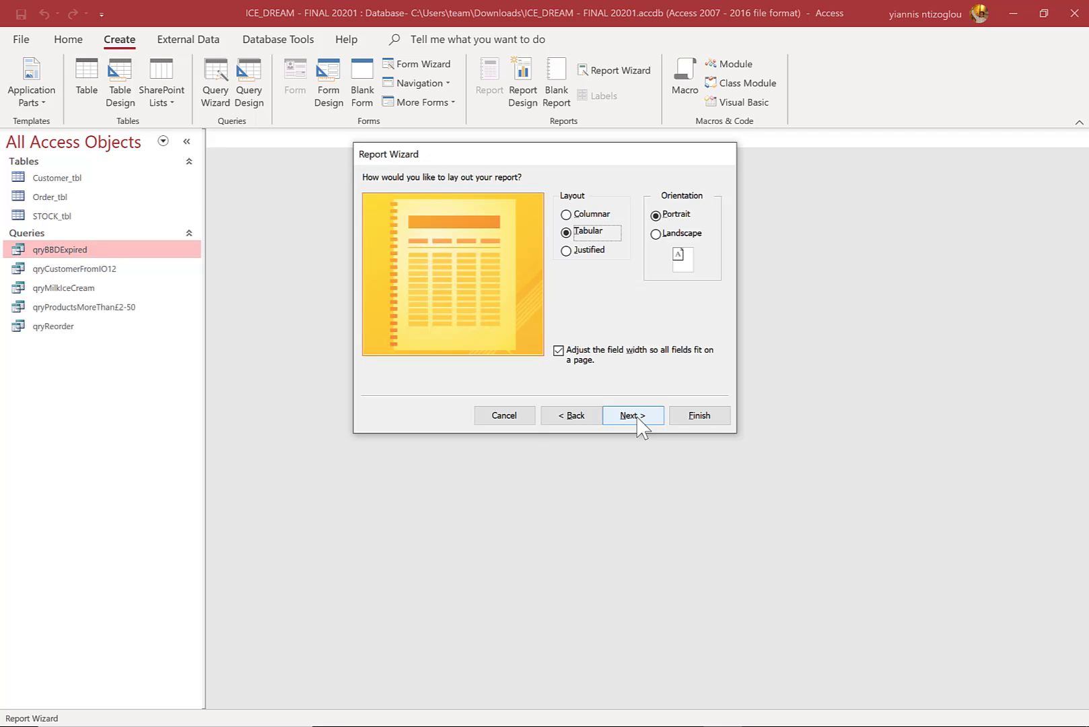
# Choose the Columnar layout for the report and keep the orientation at Portrait
pyautogui.click(593, 215)
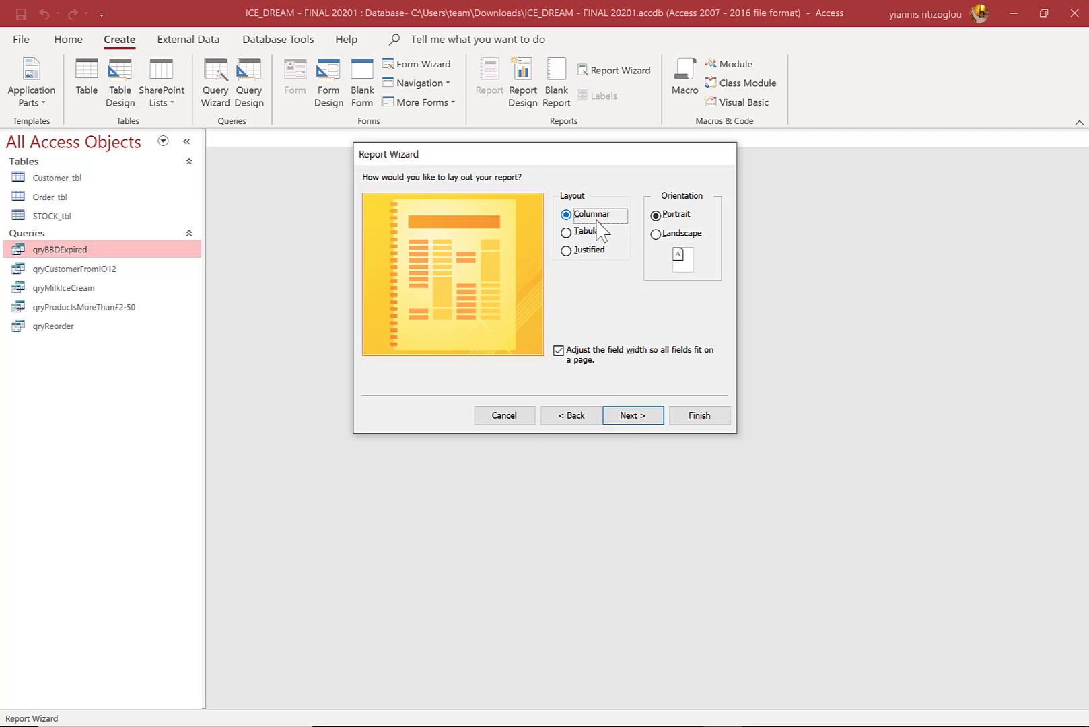
pyautogui.click(633, 415)
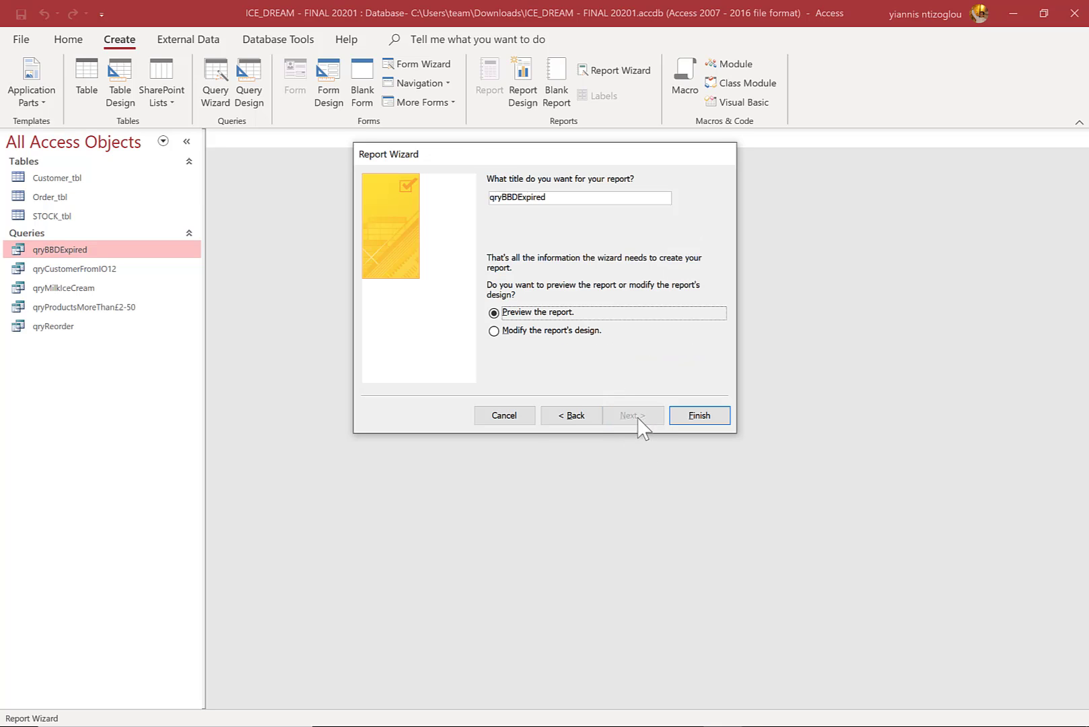
pyautogui.click(582, 416)
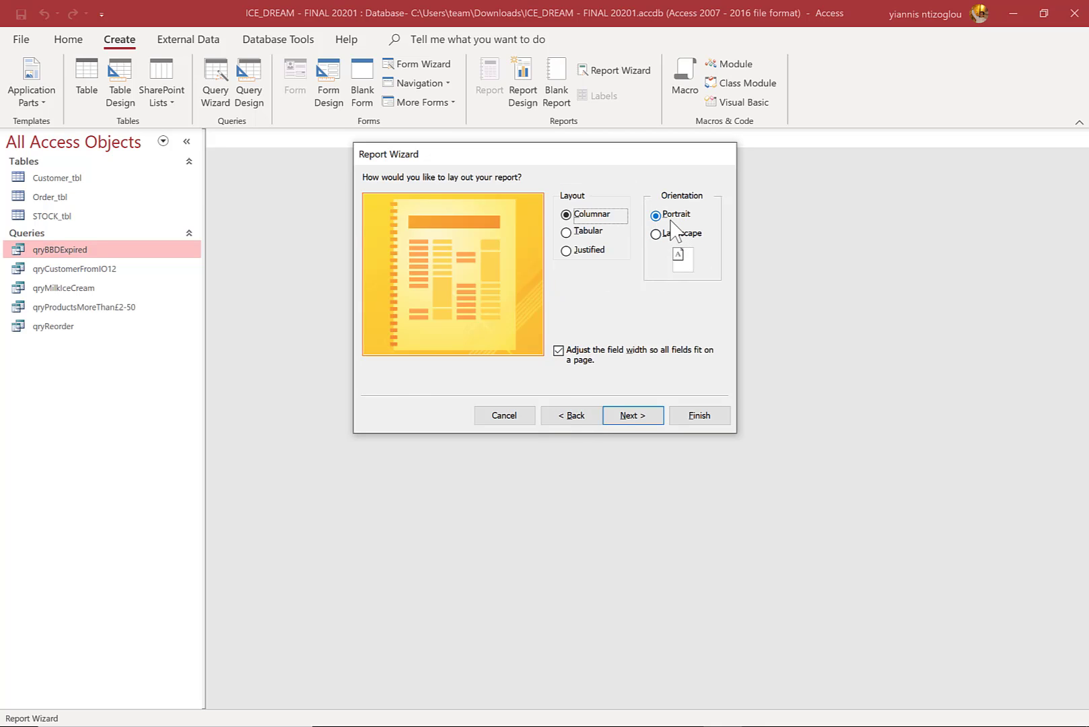
pyautogui.click(631, 417)
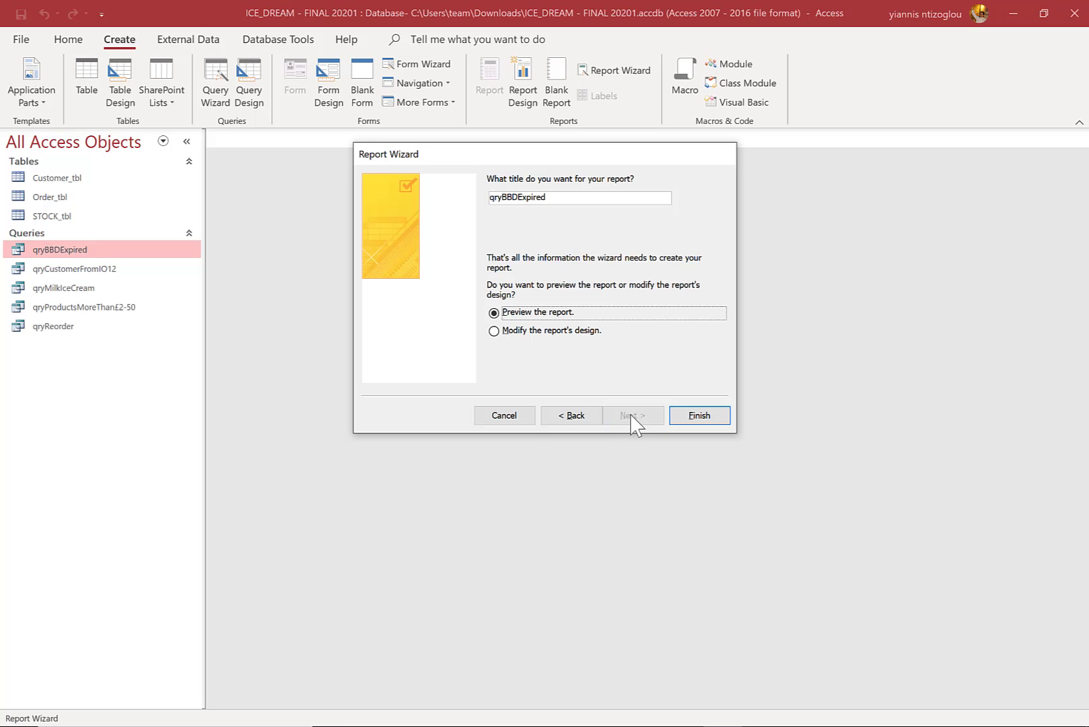
# Title the report rptBBDExpired and finish the wizard with a preview of the report
pyautogui.click(500, 201)
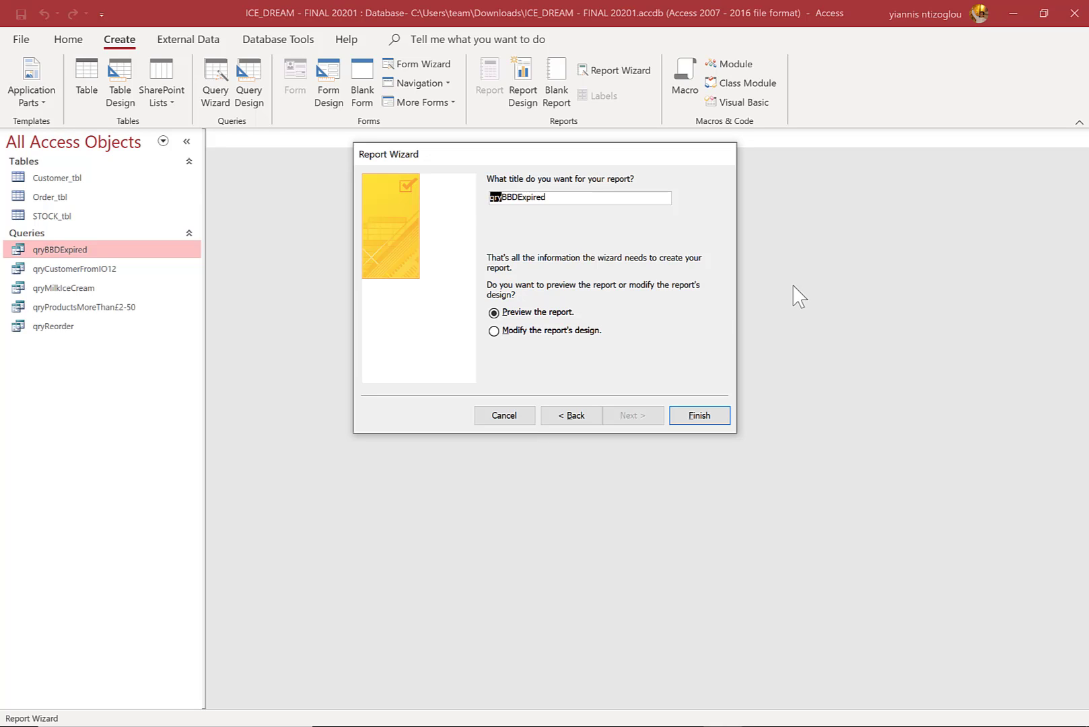
pyautogui.write('r')
pyautogui.click(693, 417)
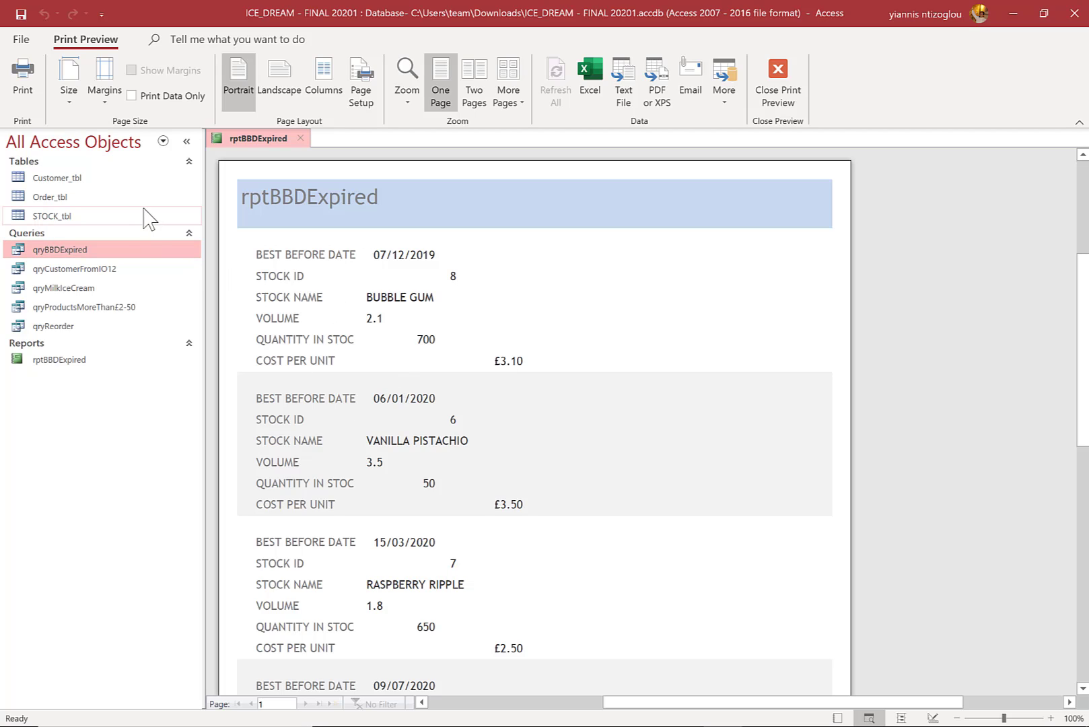
# Close the print preview of rptBBDExpired to work in Design View, dismissing the Date and Time dialog
pyautogui.click(769, 75)
pyautogui.click(777, 98)
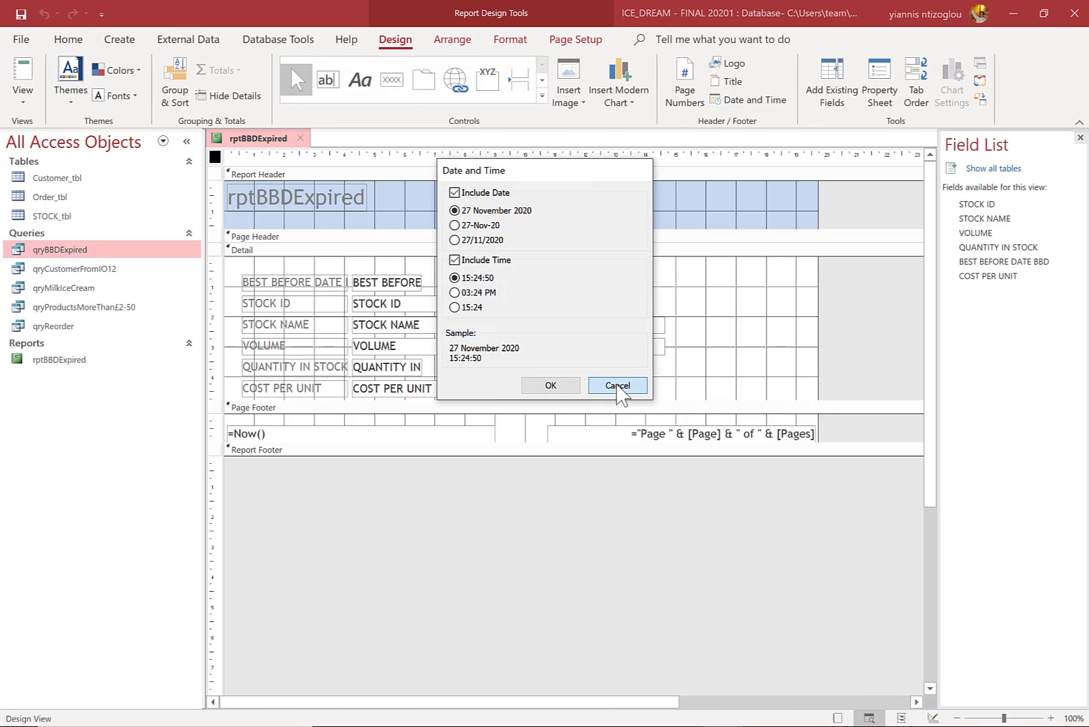
pyautogui.click(623, 389)
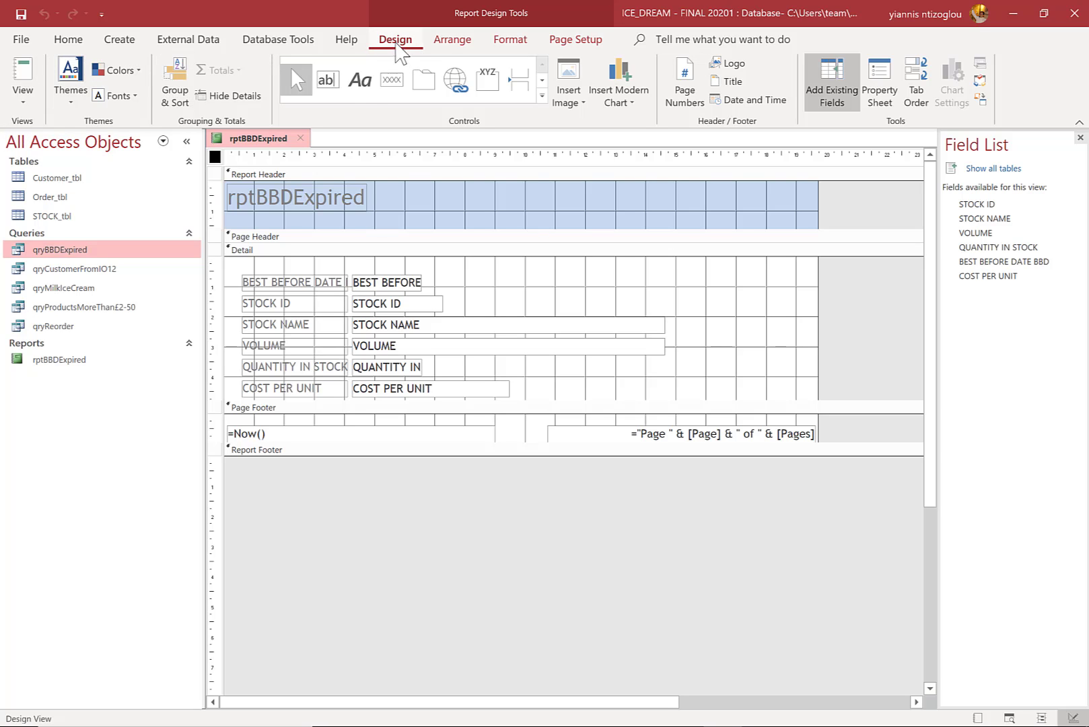
# Look through the rptBBDExpired report's records in Report View and return to Design View
pyautogui.click(22, 102)
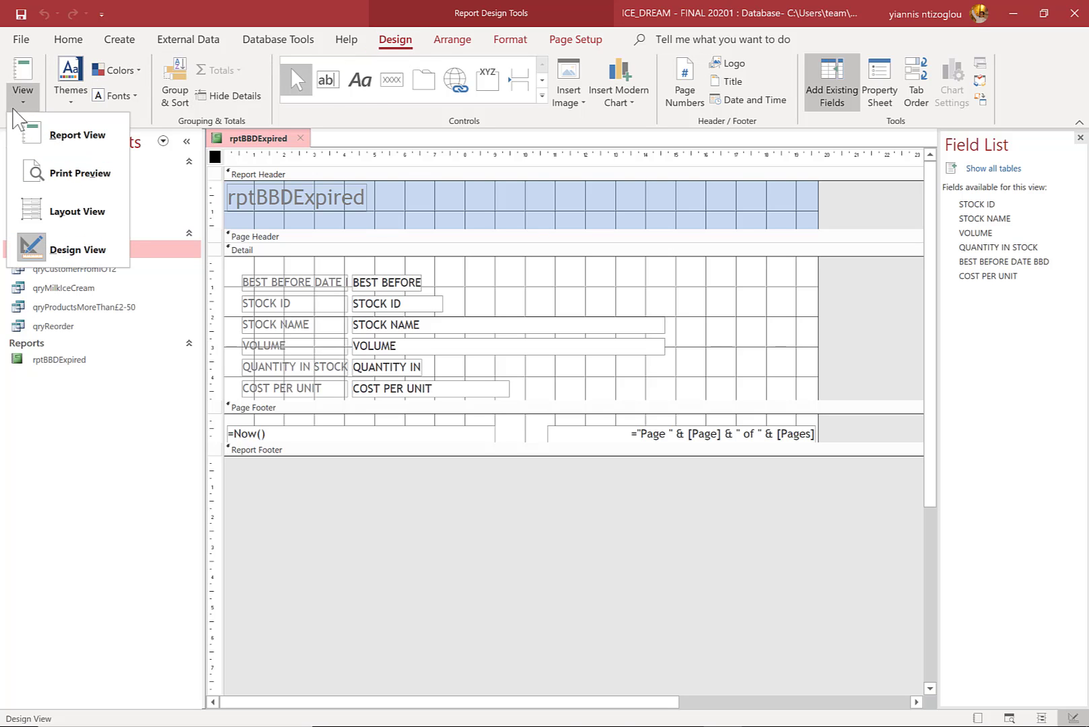
pyautogui.click(41, 250)
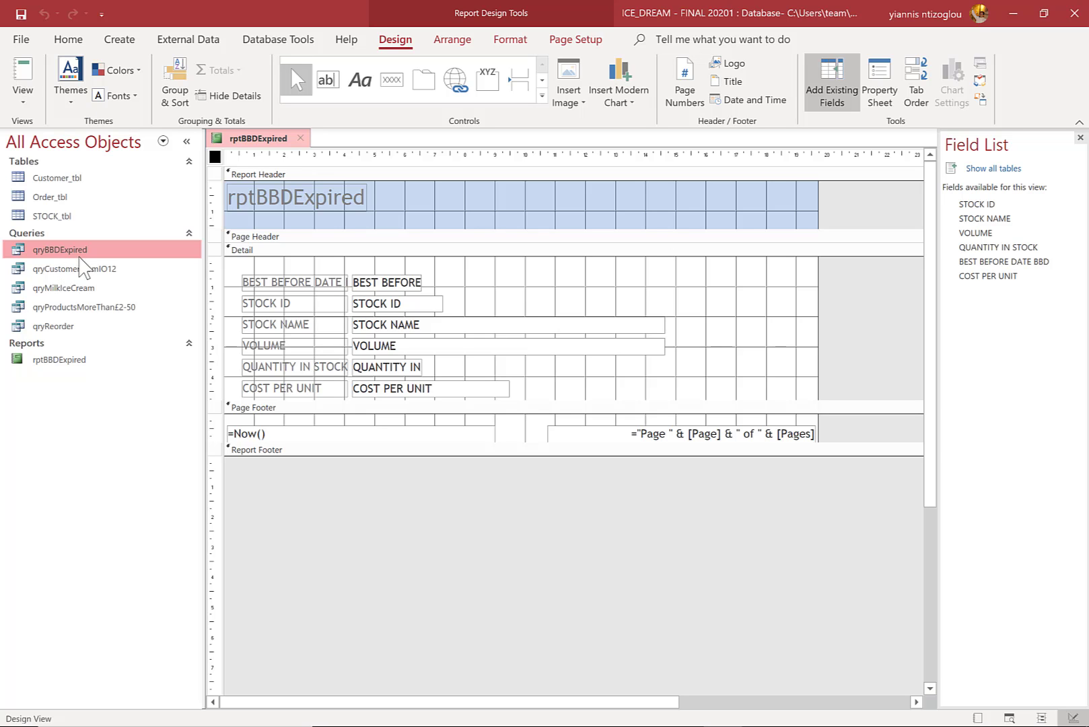
pyautogui.click(68, 40)
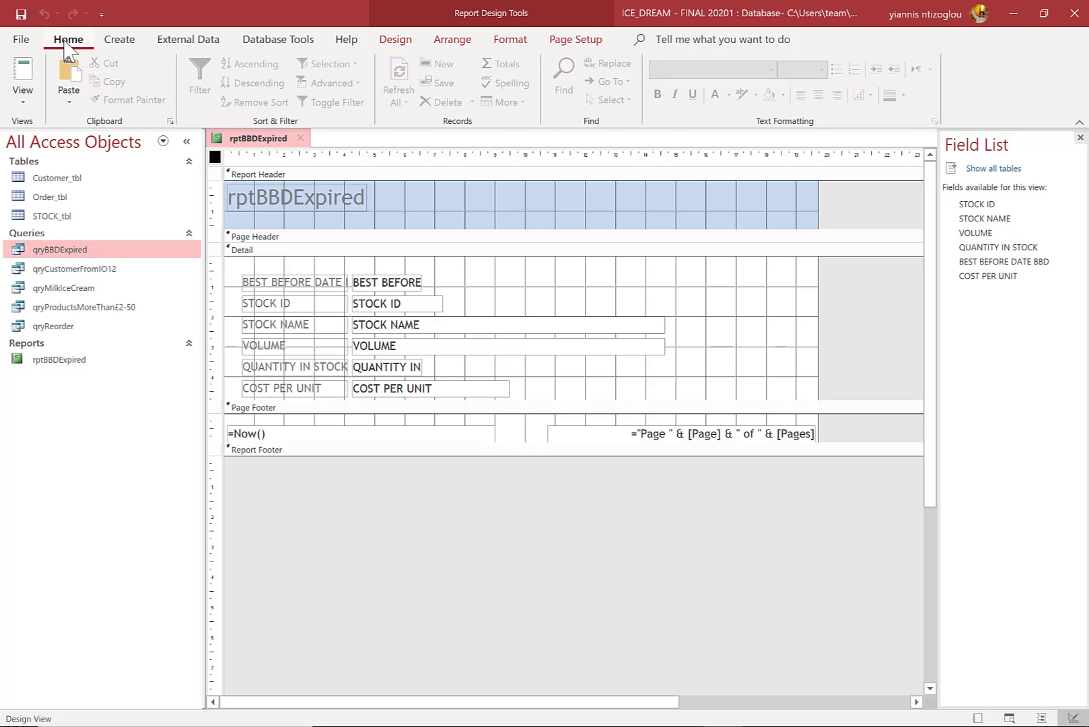
pyautogui.click(23, 101)
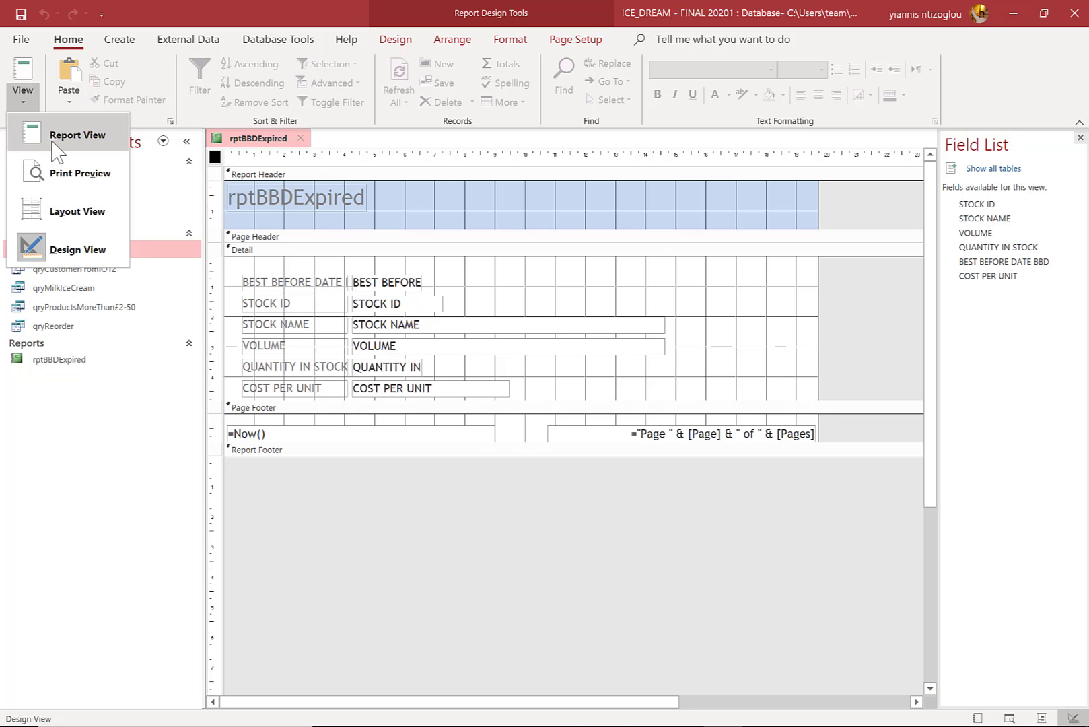
pyautogui.click(56, 149)
pyautogui.click(23, 97)
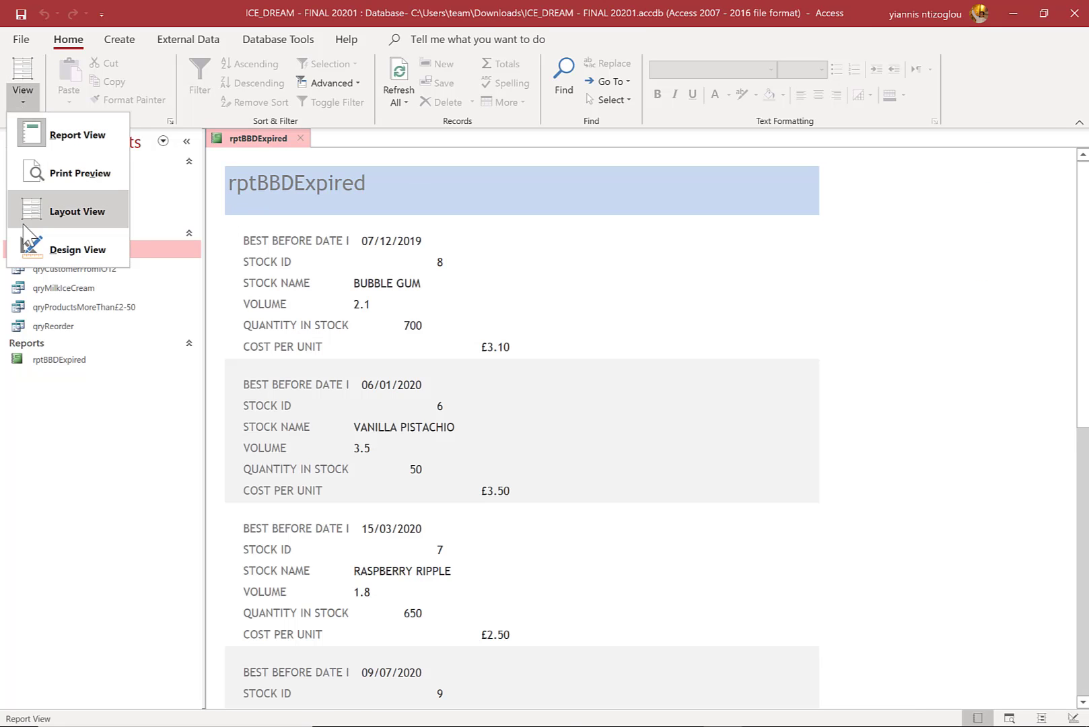
pyautogui.click(43, 256)
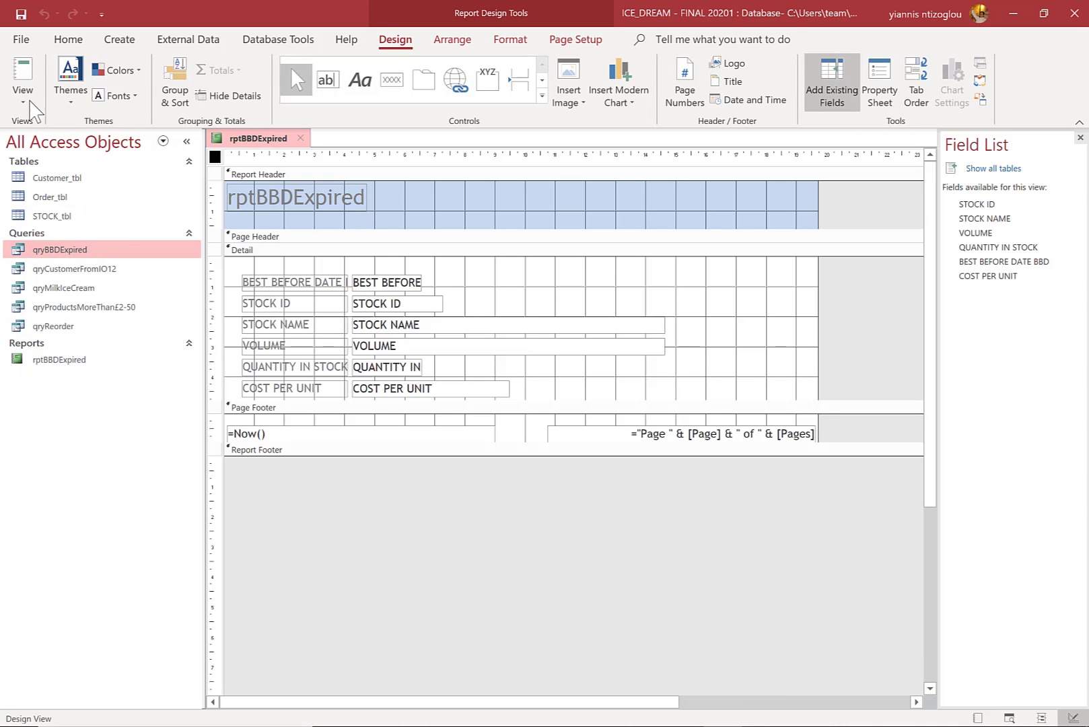
# Check the report's page appearance in Print Preview, then close the preview and select the Report Header section
pyautogui.click(30, 101)
pyautogui.click(54, 176)
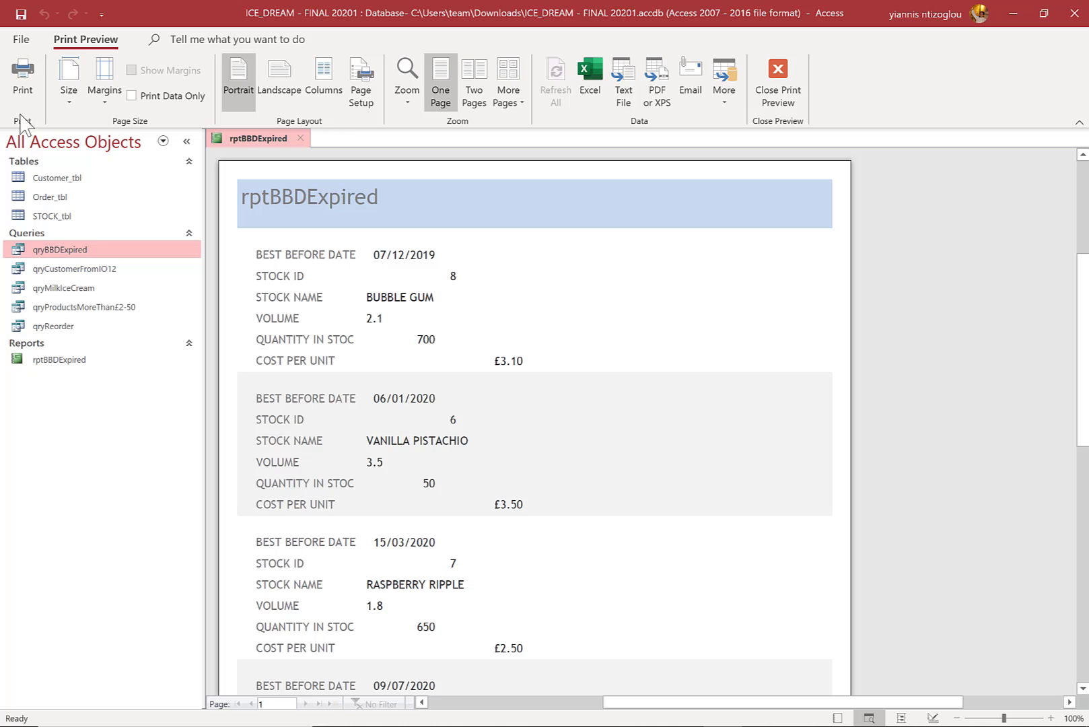
pyautogui.click(777, 79)
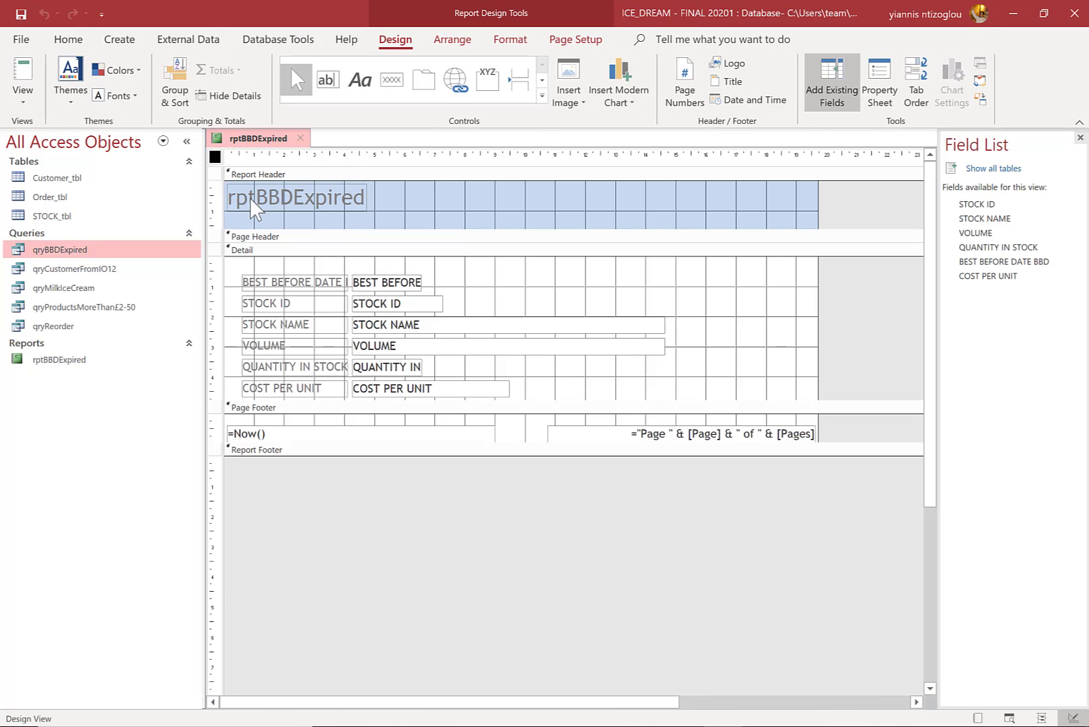
pyautogui.click(517, 222)
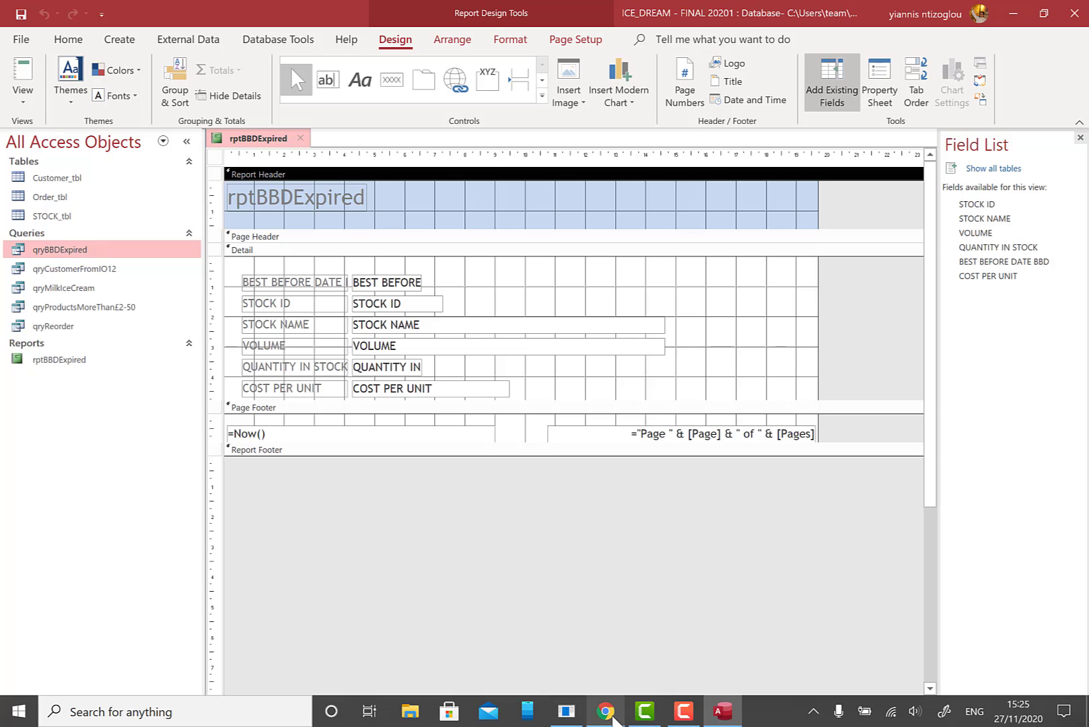
# Switch to Chrome and open the Iconfinder website in a new tab through a Google search for iconfinder
pyautogui.click(605, 712)
pyautogui.hotkey('ctrl', 't')
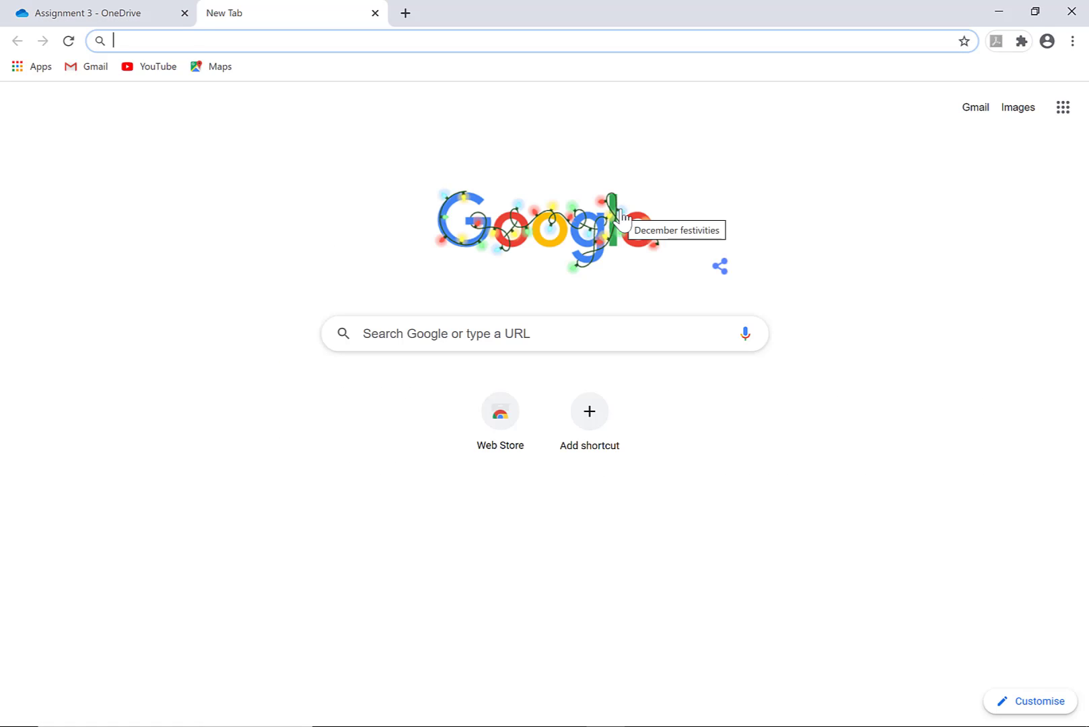
pyautogui.write('icond')
pyautogui.press('BackSpace')
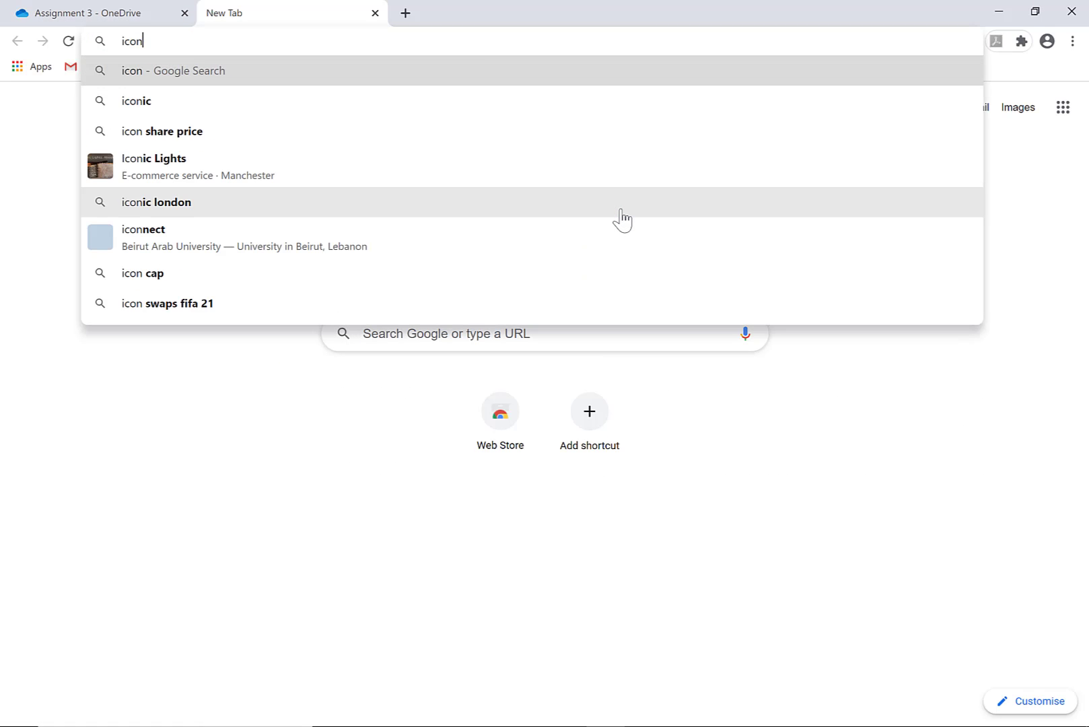
pyautogui.write('fi')
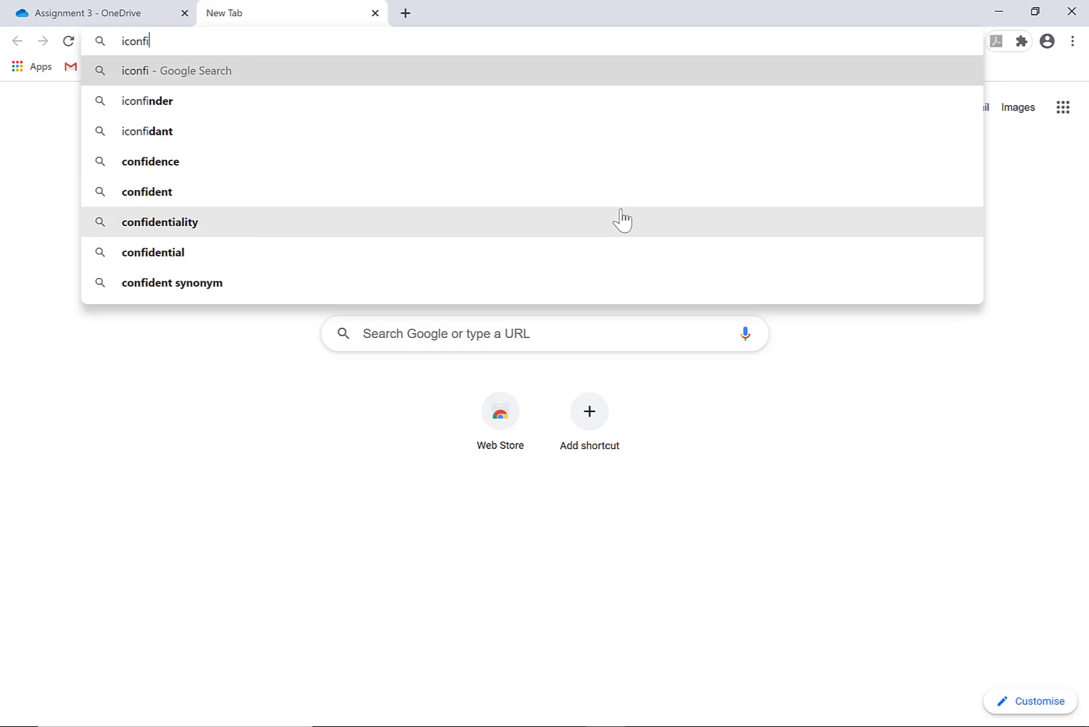
pyautogui.write('nd')
pyautogui.press('Return')
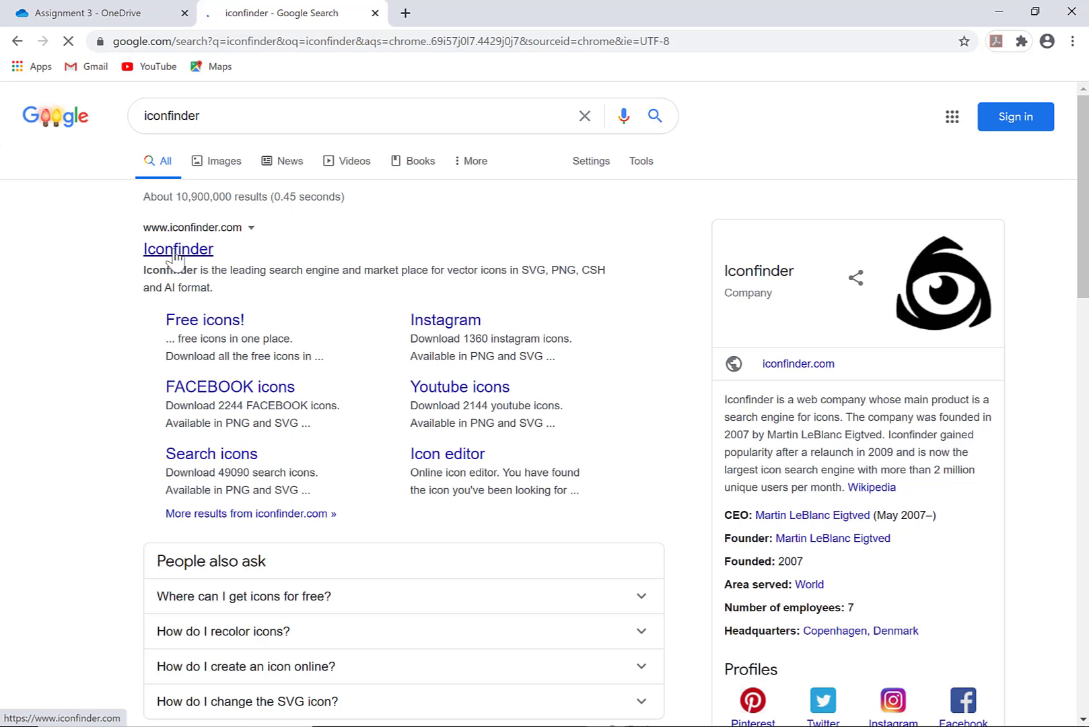
pyautogui.click(176, 253)
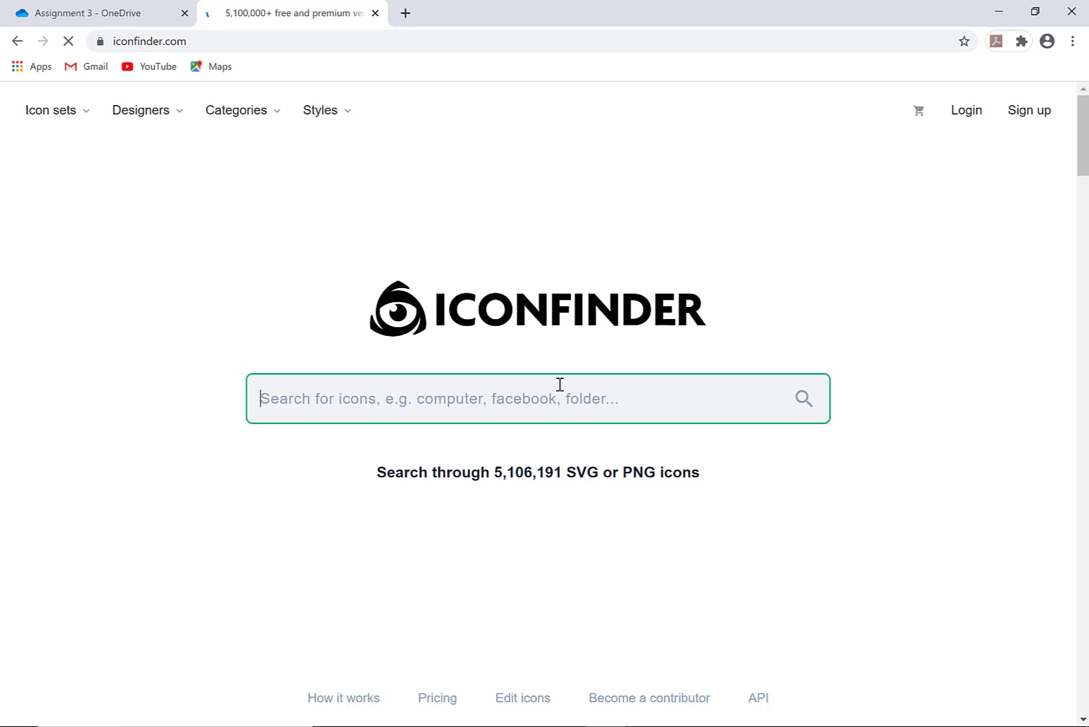
# Search Iconfinder for icecream and limit the results to free icons
pyautogui.write('ic')
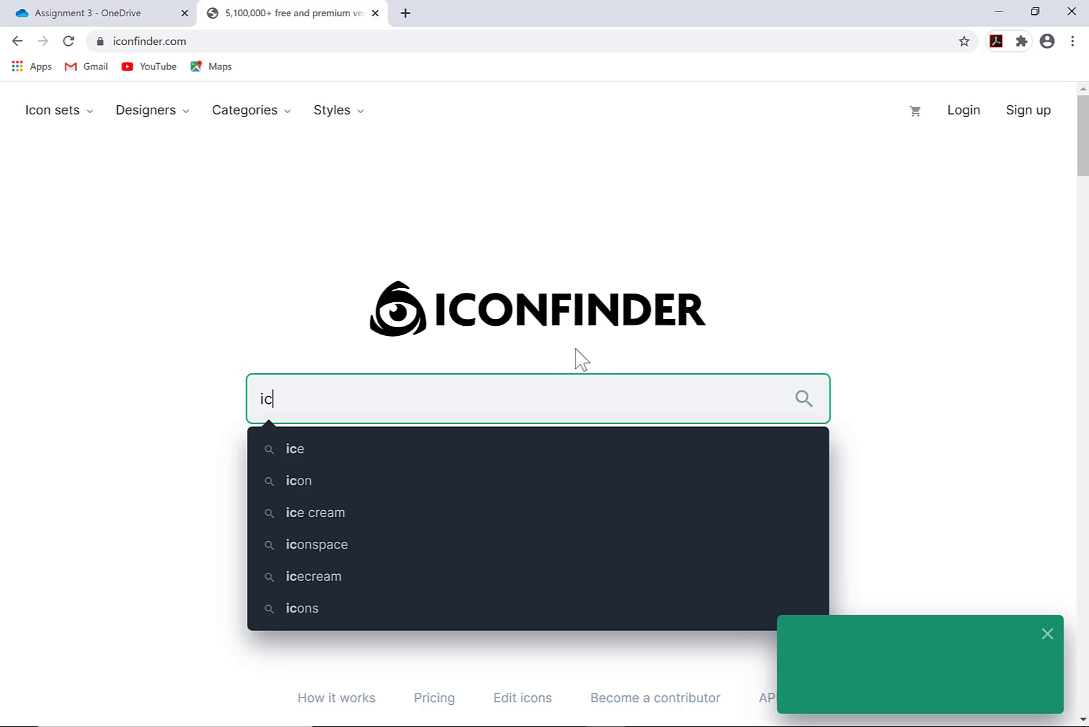
pyautogui.write('ecream')
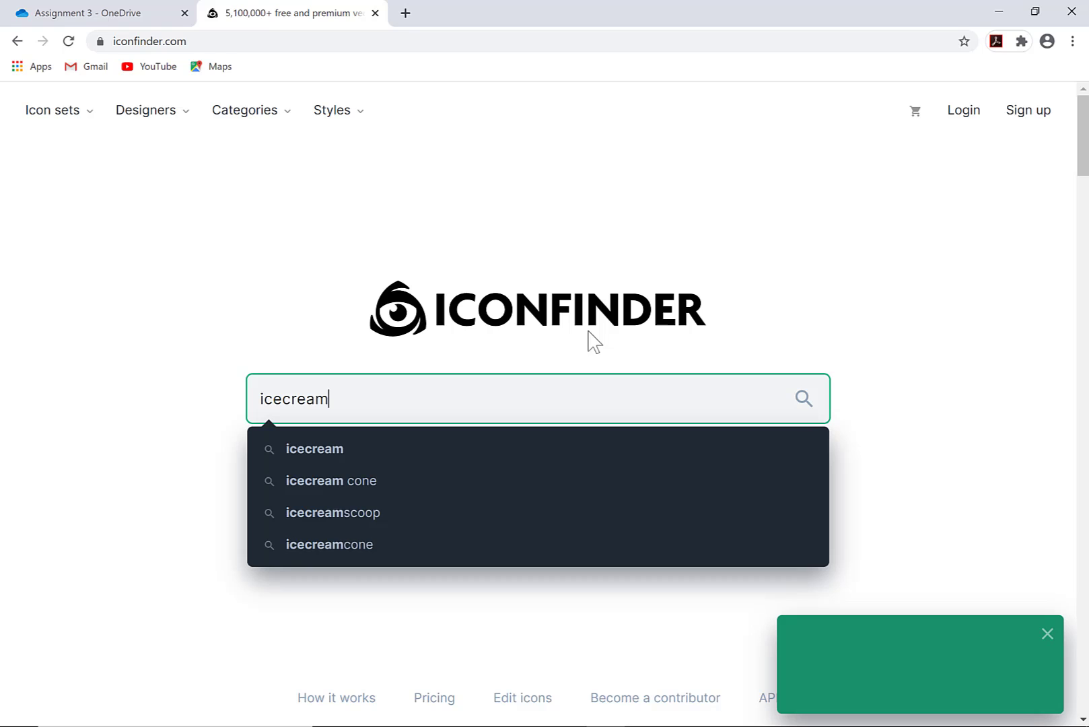
pyautogui.press('Return')
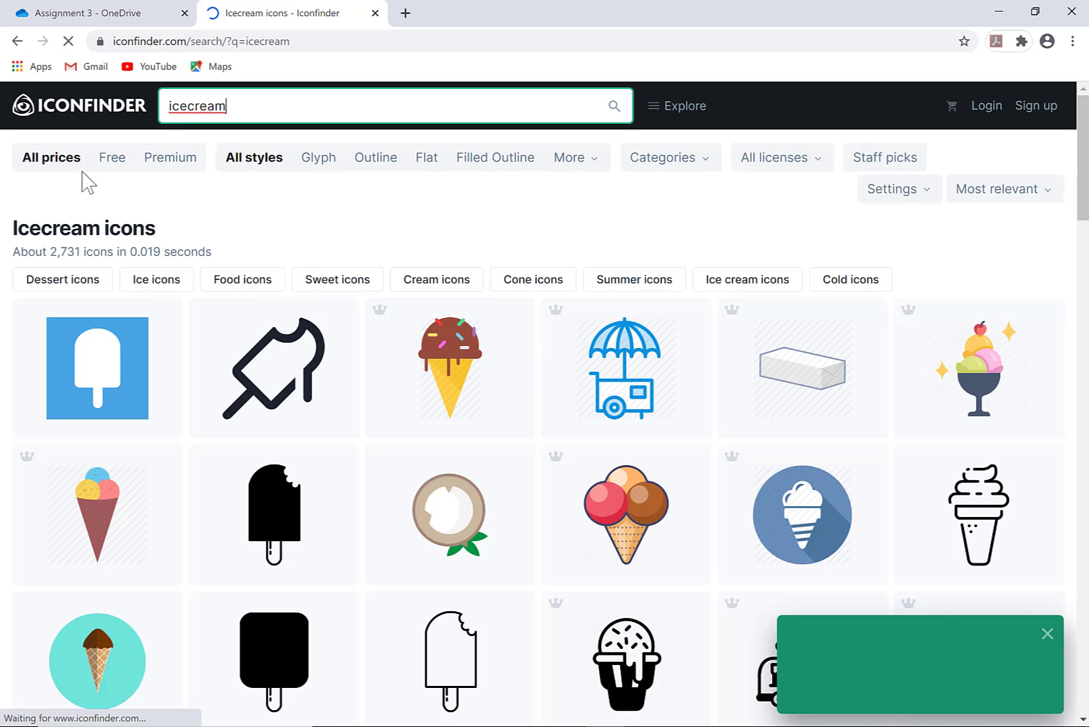
pyautogui.click(119, 170)
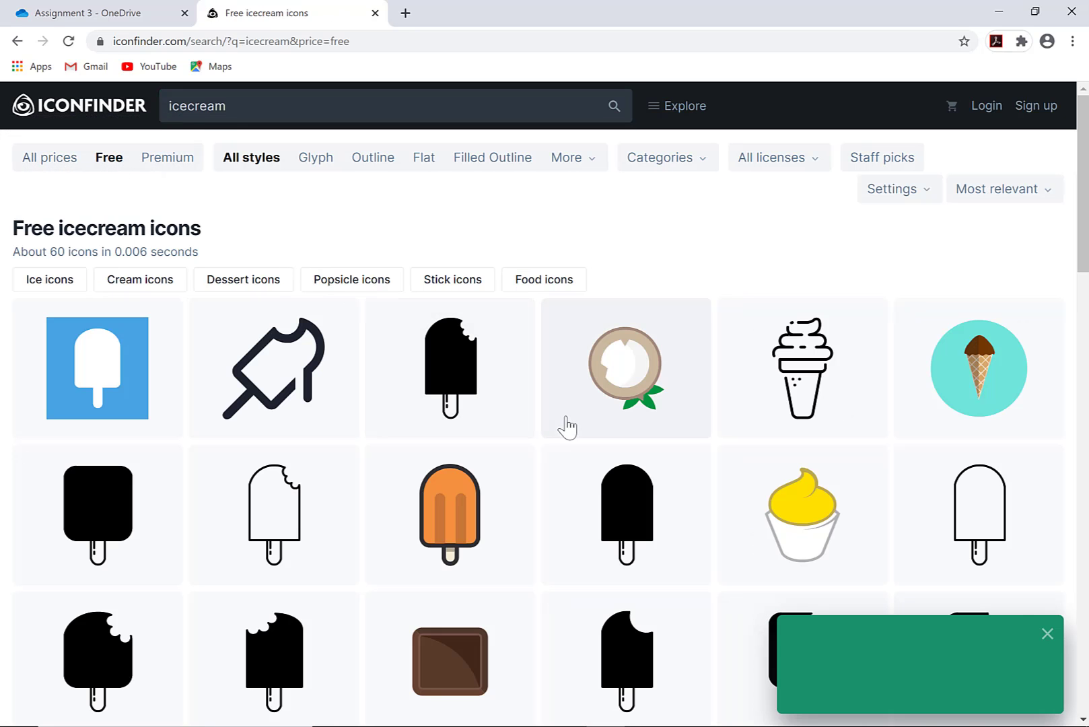
# Download the purple-and-white spiral ice cream icon as a 256 px PNG
pyautogui.scroll(-2, 768, 484)
pyautogui.scroll(-9, 768, 484)
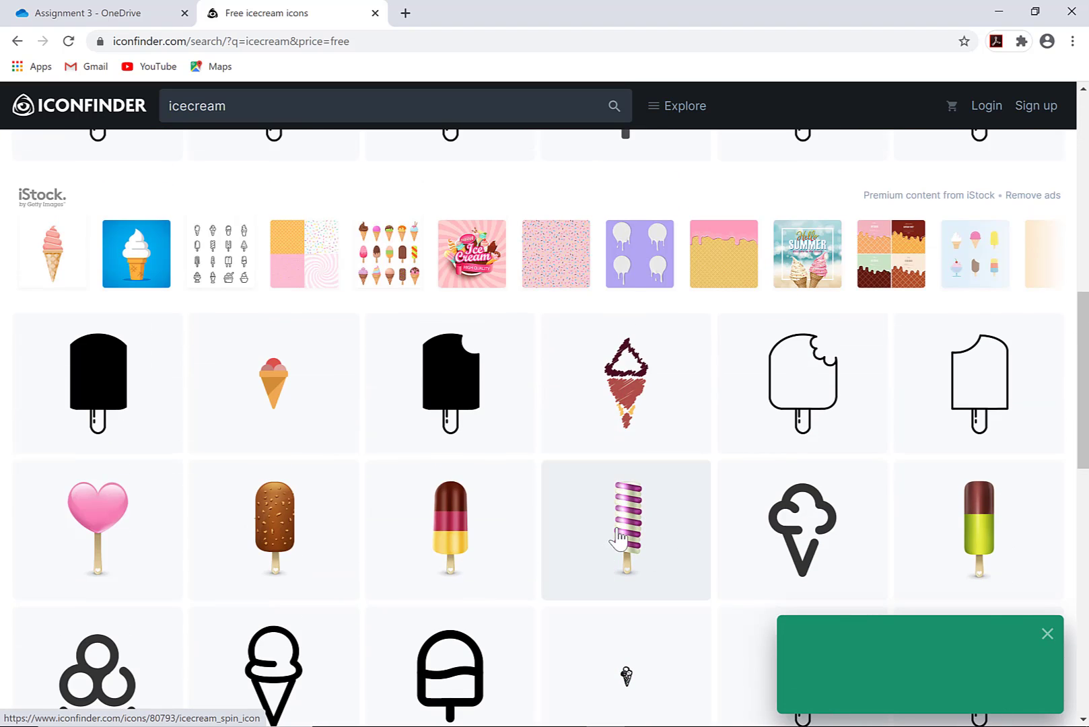
pyautogui.click(619, 539)
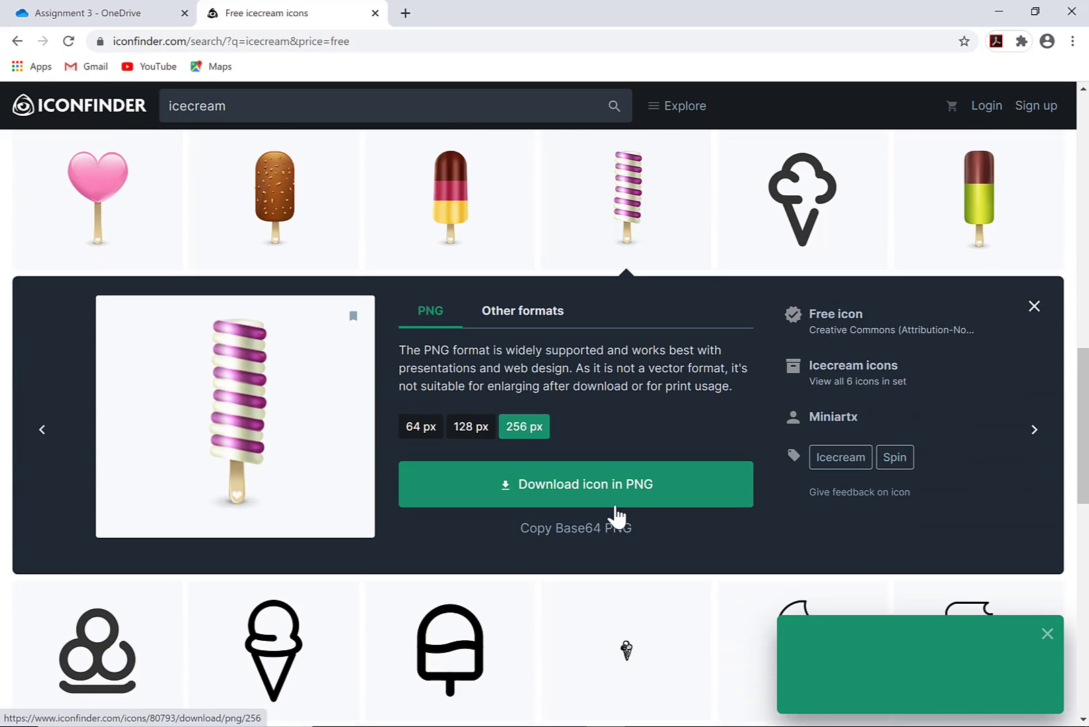
pyautogui.click(560, 504)
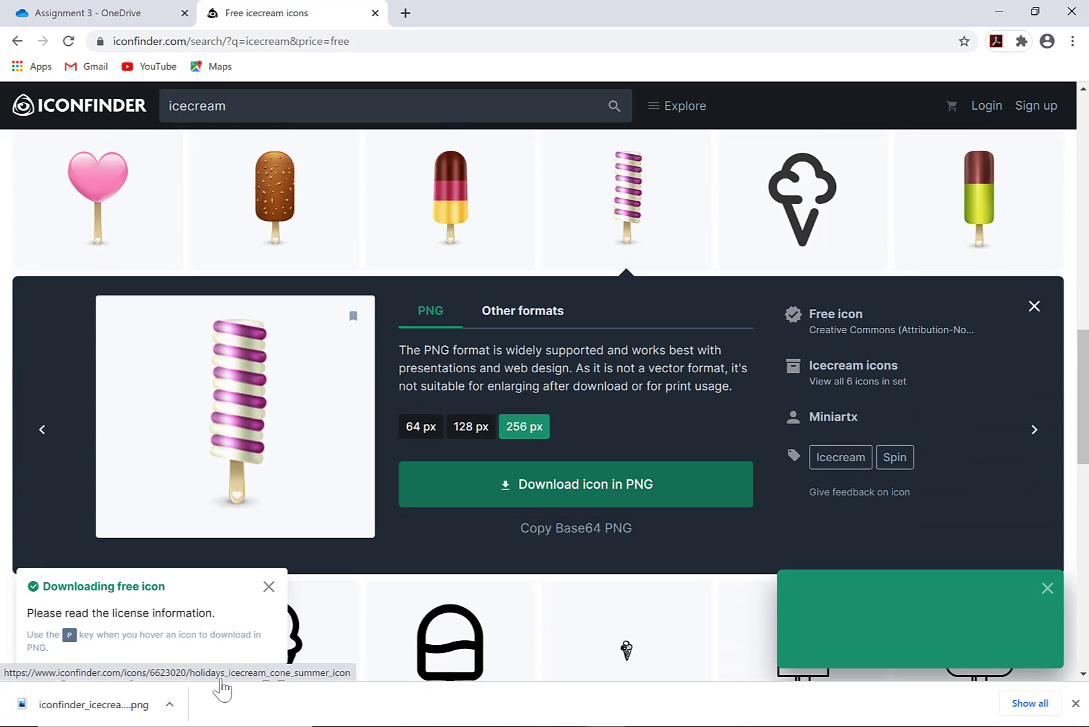
# Show the downloaded iconfinder_icecream_spin__80793.png in the Downloads folder, copy it and go to the Pictures folder
pyautogui.click(171, 707)
pyautogui.click(227, 650)
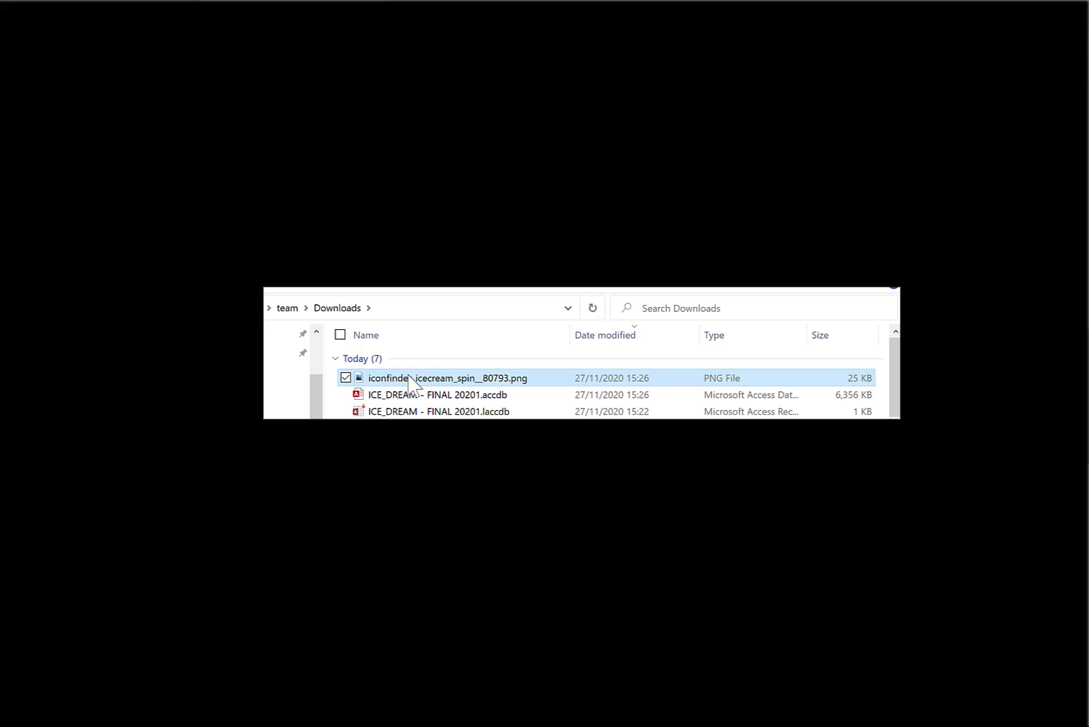
pyautogui.click(410, 376)
pyautogui.rightClick(413, 375)
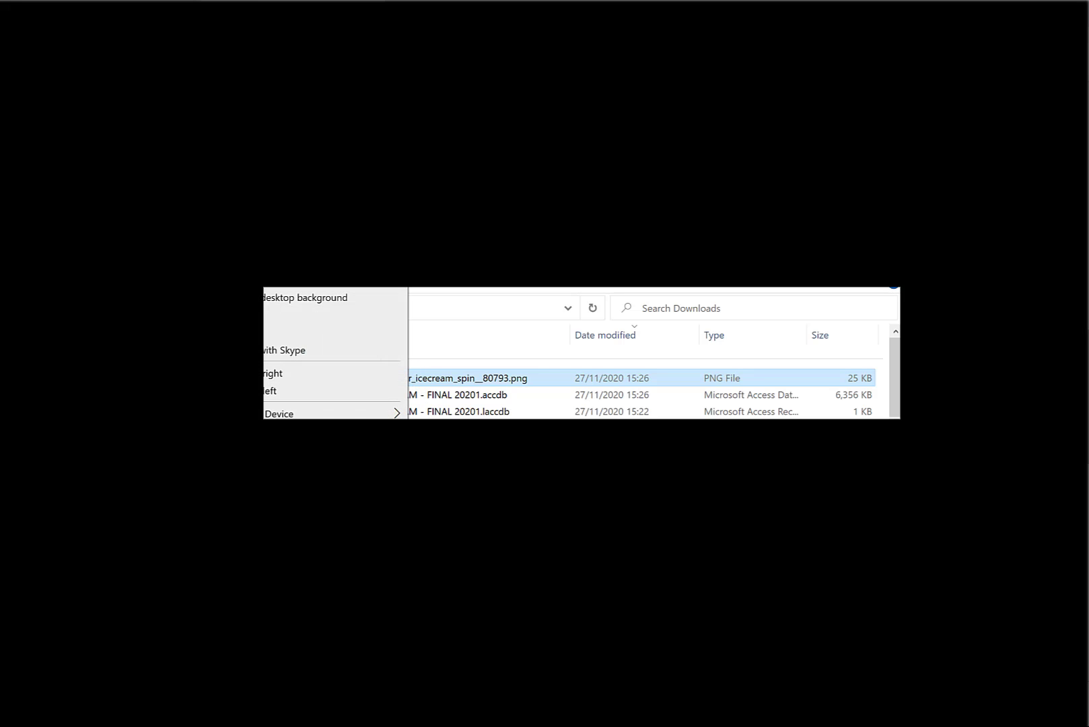
pyautogui.click(283, 571)
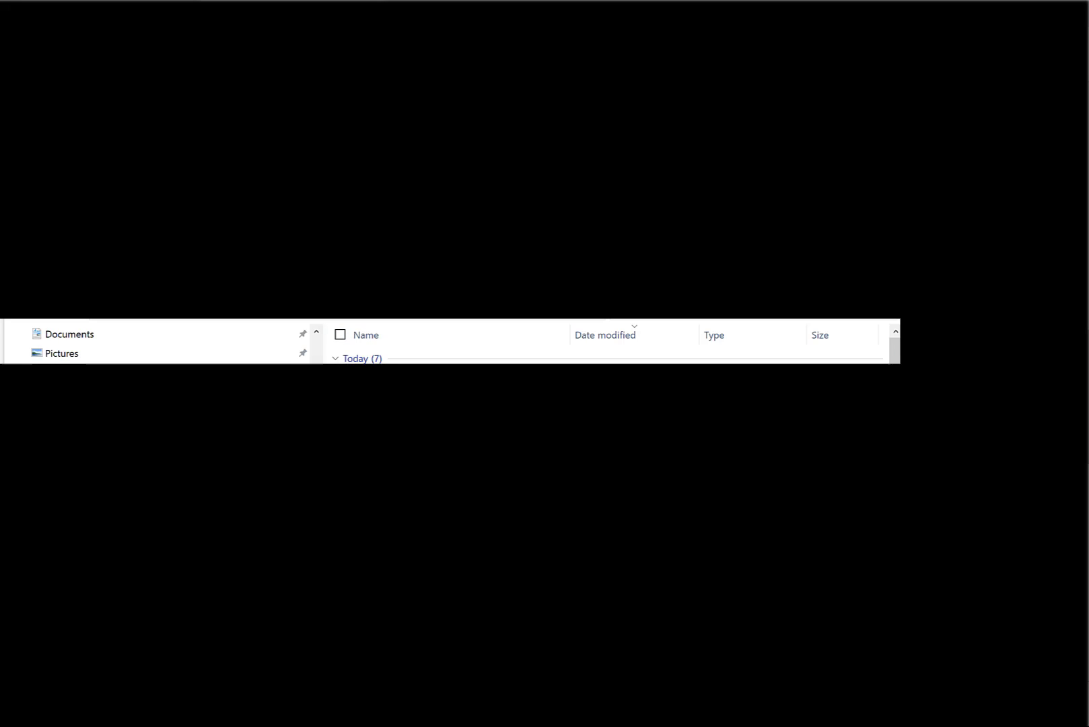
pyautogui.click(60, 356)
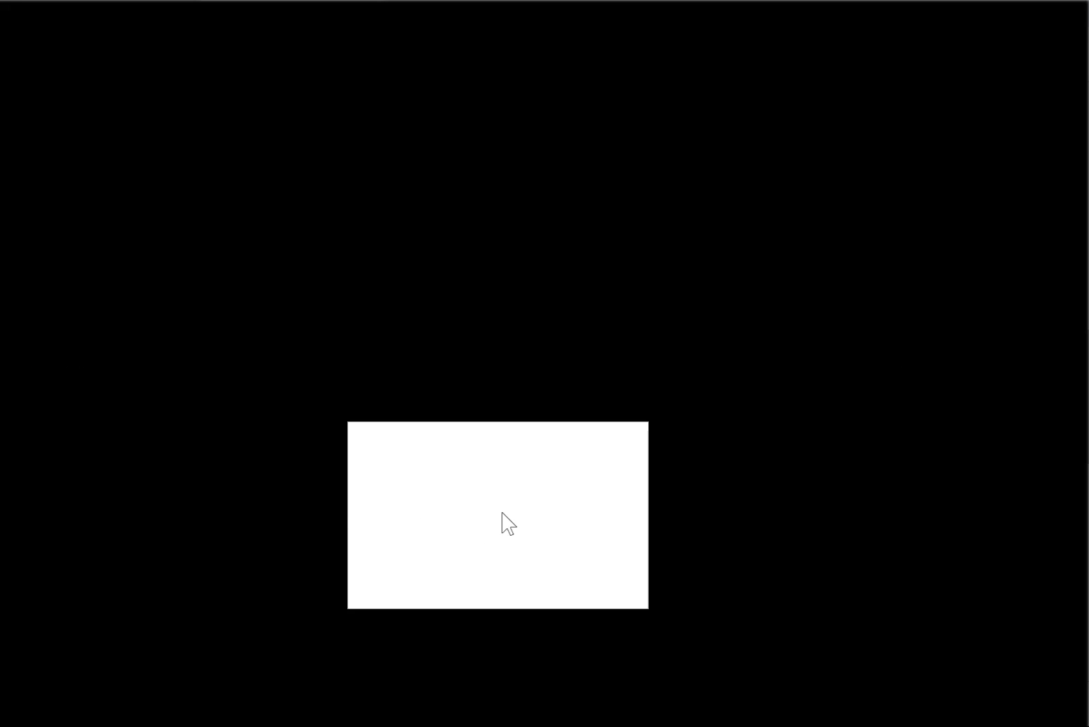
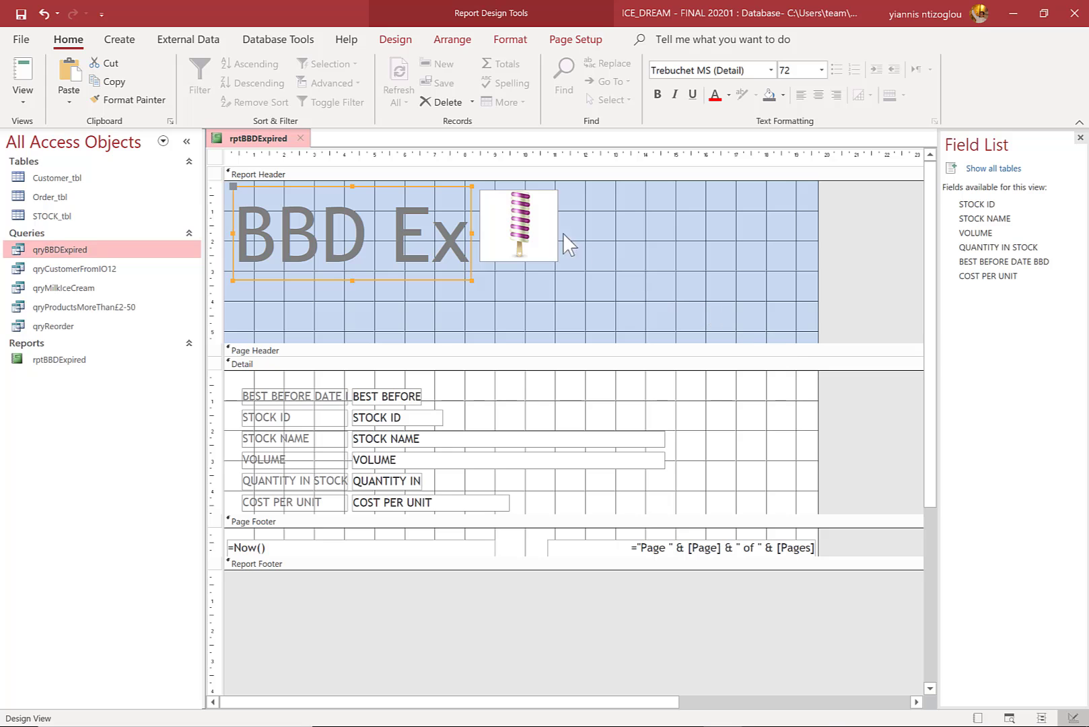
# Move the ice cream picture to the far end of the report header and widen the title label to fit the full text BBD Expired
pyautogui.moveTo(531, 244); pyautogui.dragTo(679, 244)
pyautogui.click(447, 234)
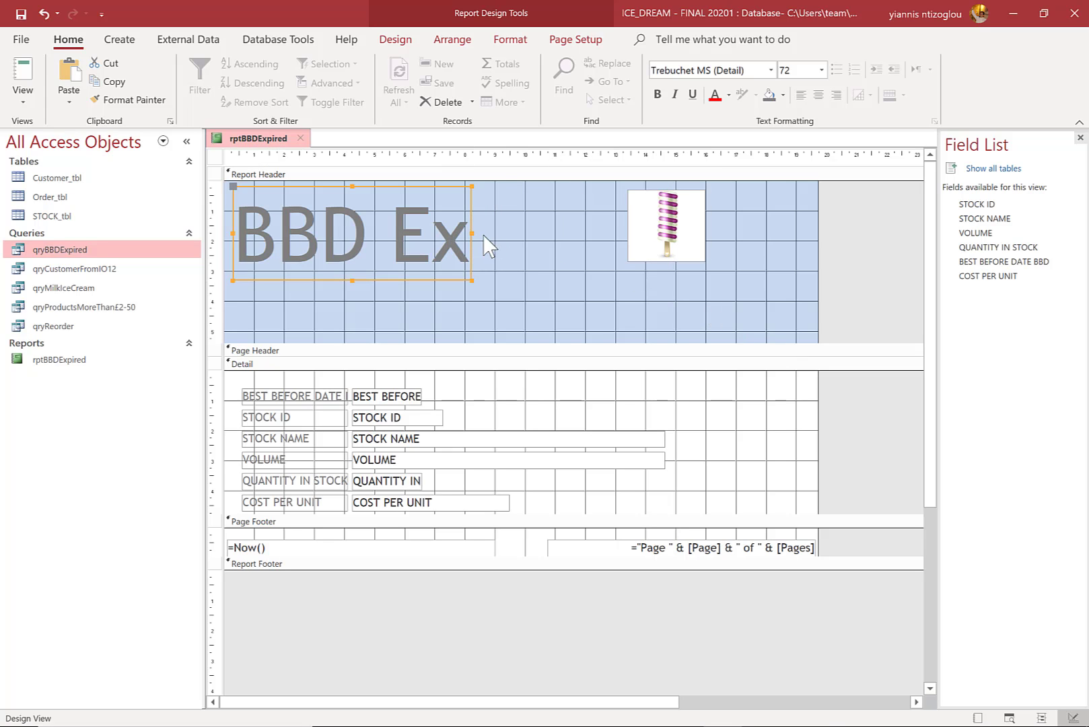
pyautogui.moveTo(488, 232); pyautogui.dragTo(609, 232)
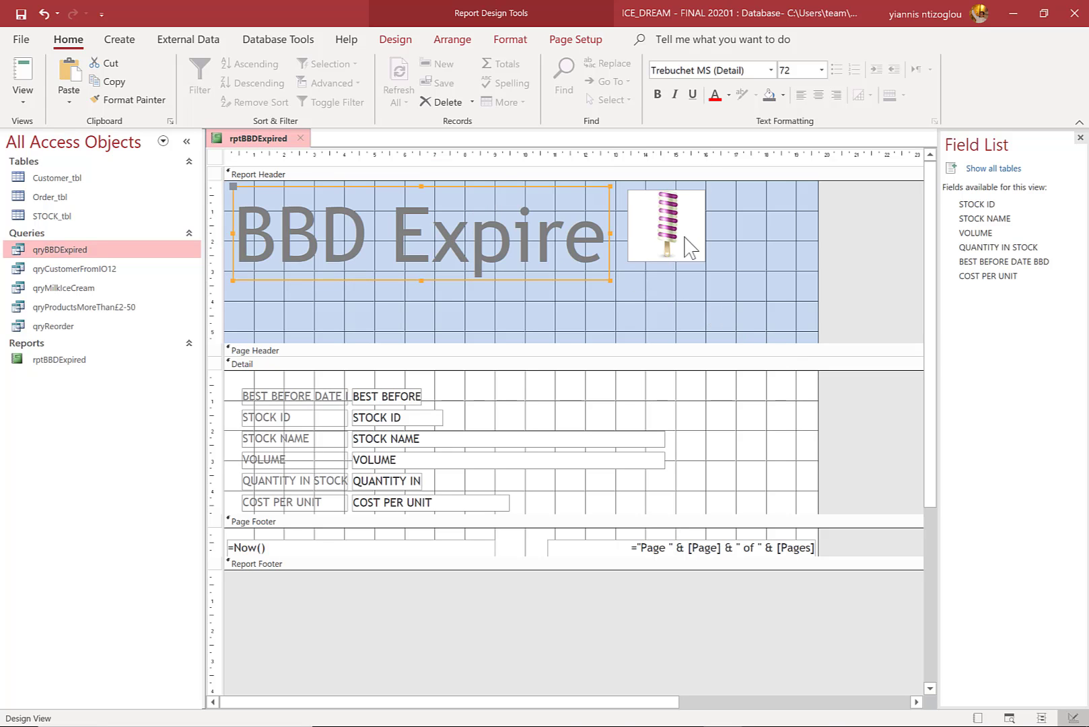
pyautogui.moveTo(688, 245); pyautogui.dragTo(779, 250)
pyautogui.click(607, 243)
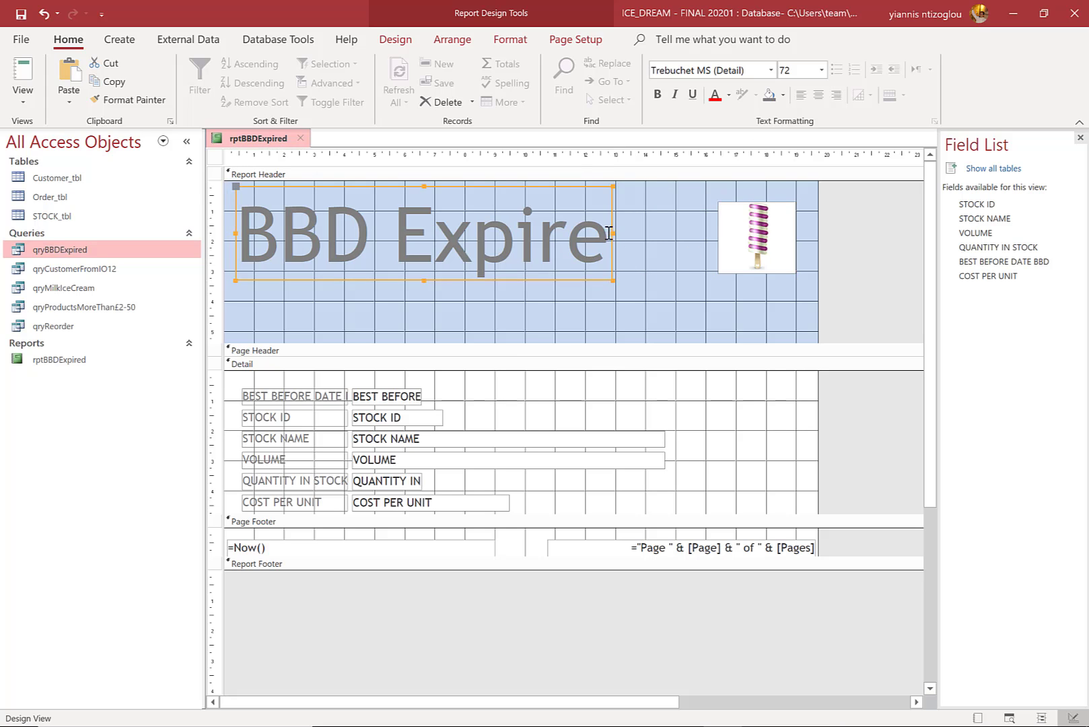
pyautogui.moveTo(612, 231); pyautogui.dragTo(704, 232)
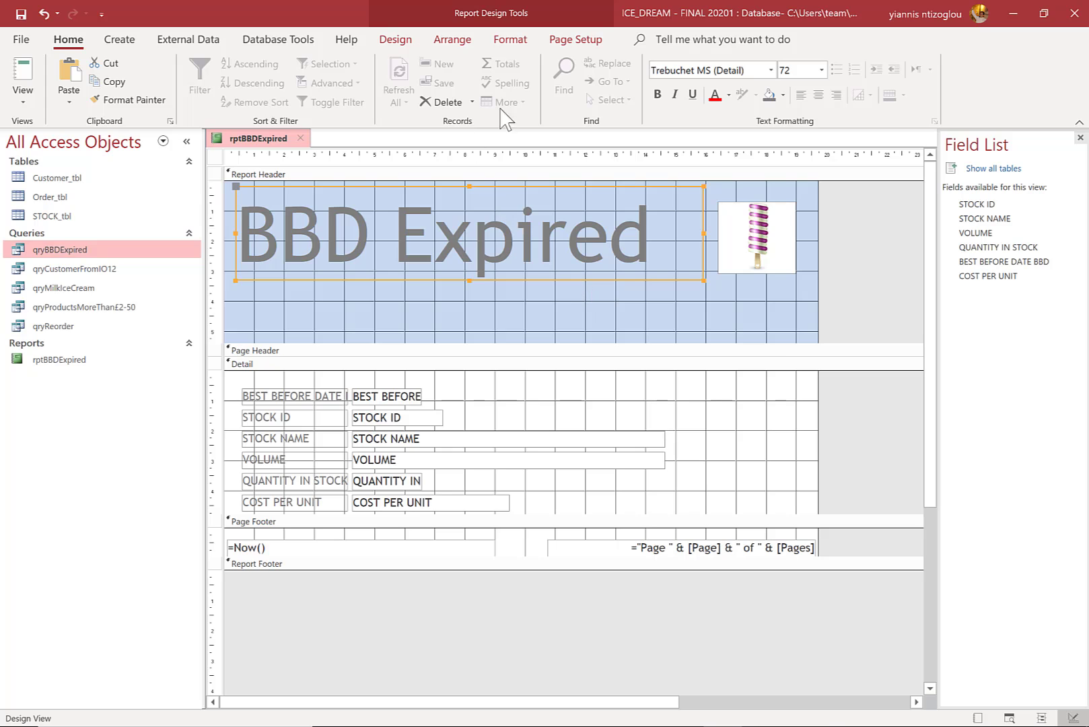
# Fill the Report Header section's background with the light tan theme color
pyautogui.click(685, 332)
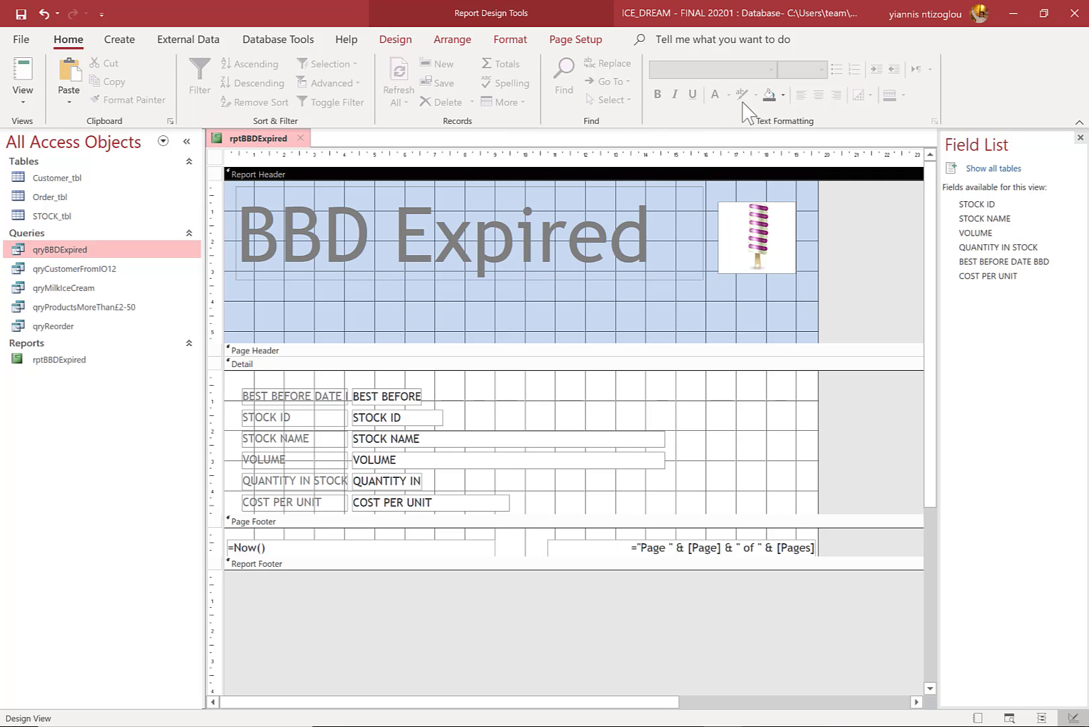
pyautogui.click(783, 97)
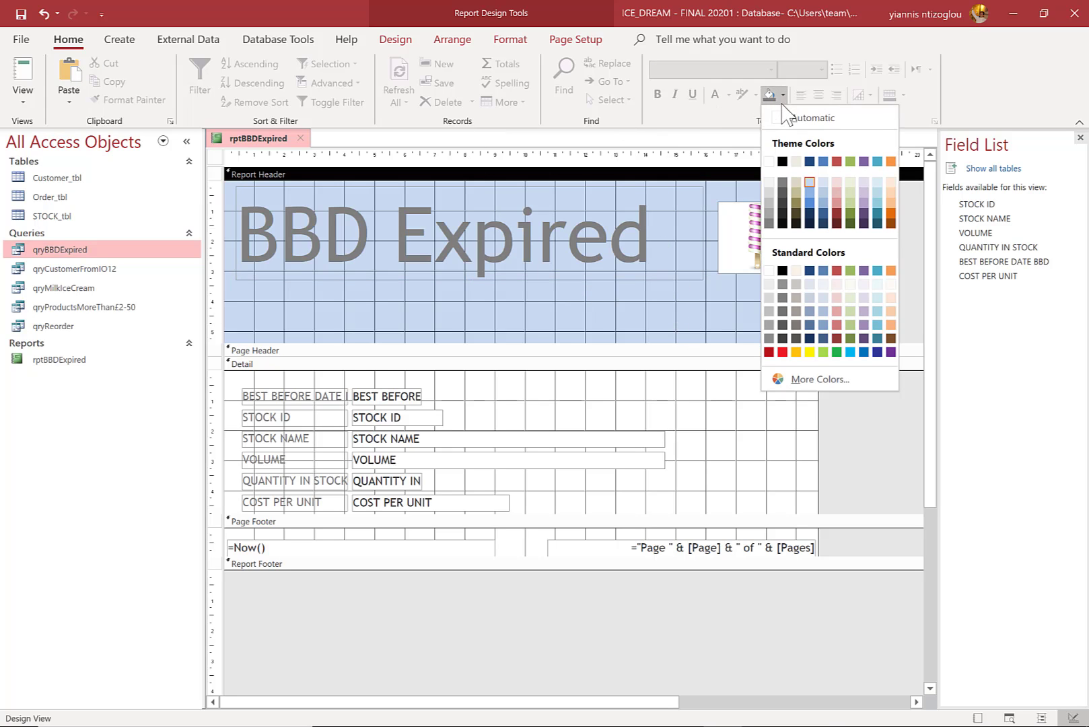
pyautogui.click(796, 181)
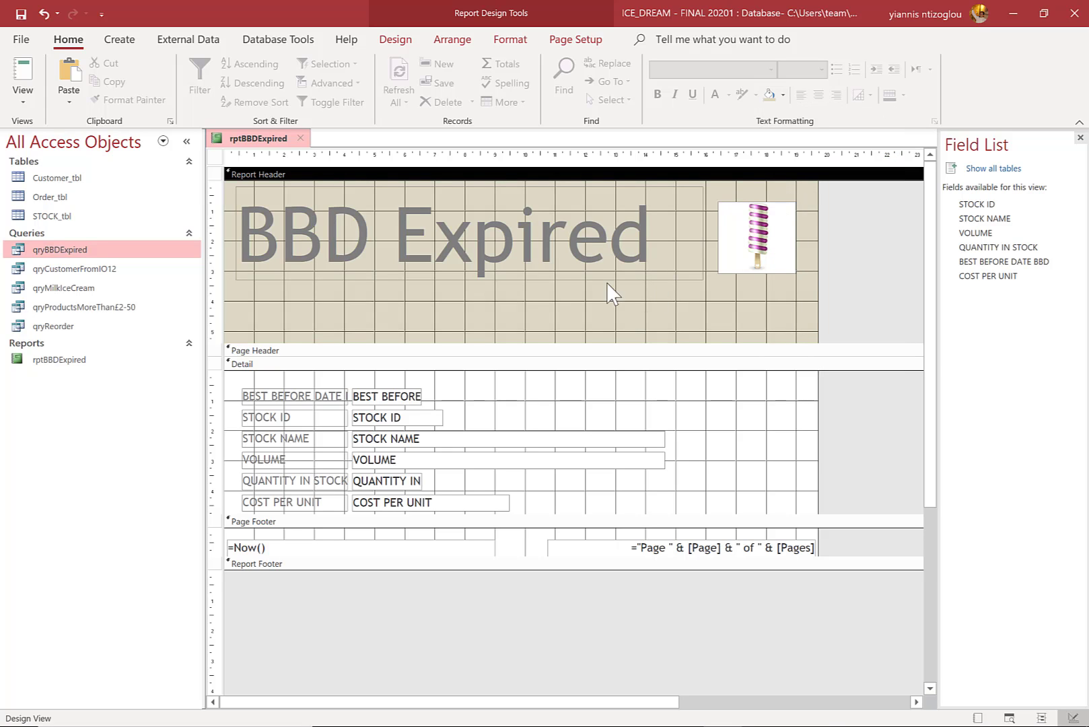
# Reduce the Report Header section's height to about 4 cm, just below the title and picture
pyautogui.click(510, 259)
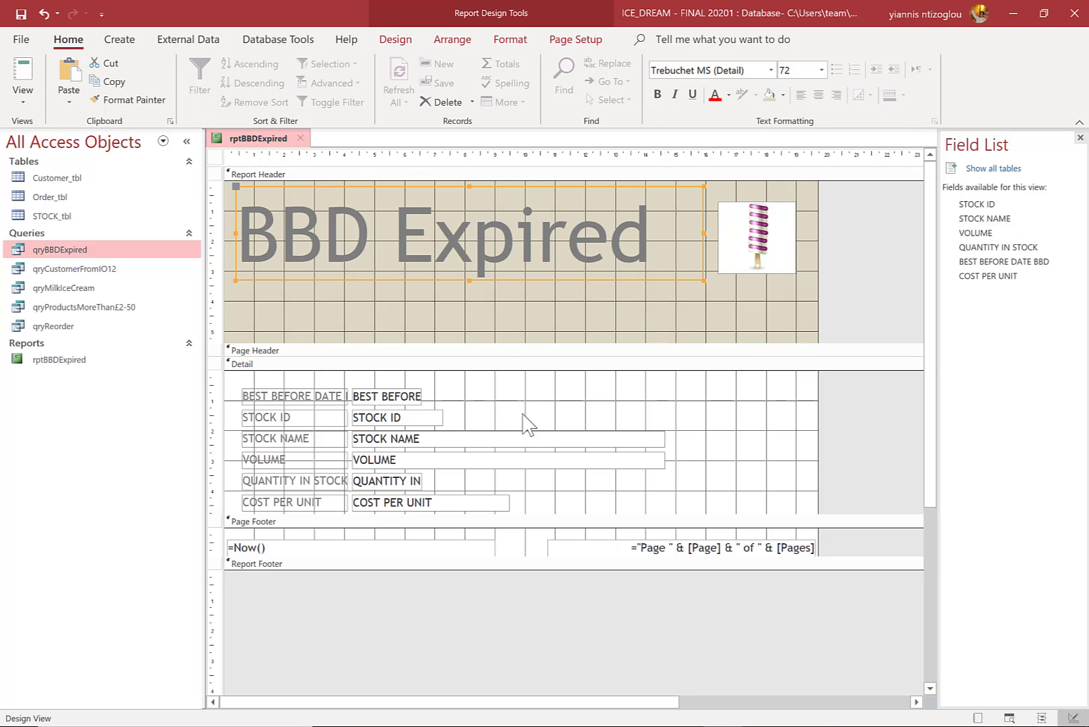
pyautogui.moveTo(514, 345); pyautogui.dragTo(520, 306)
pyautogui.click(522, 241)
pyautogui.click(576, 304)
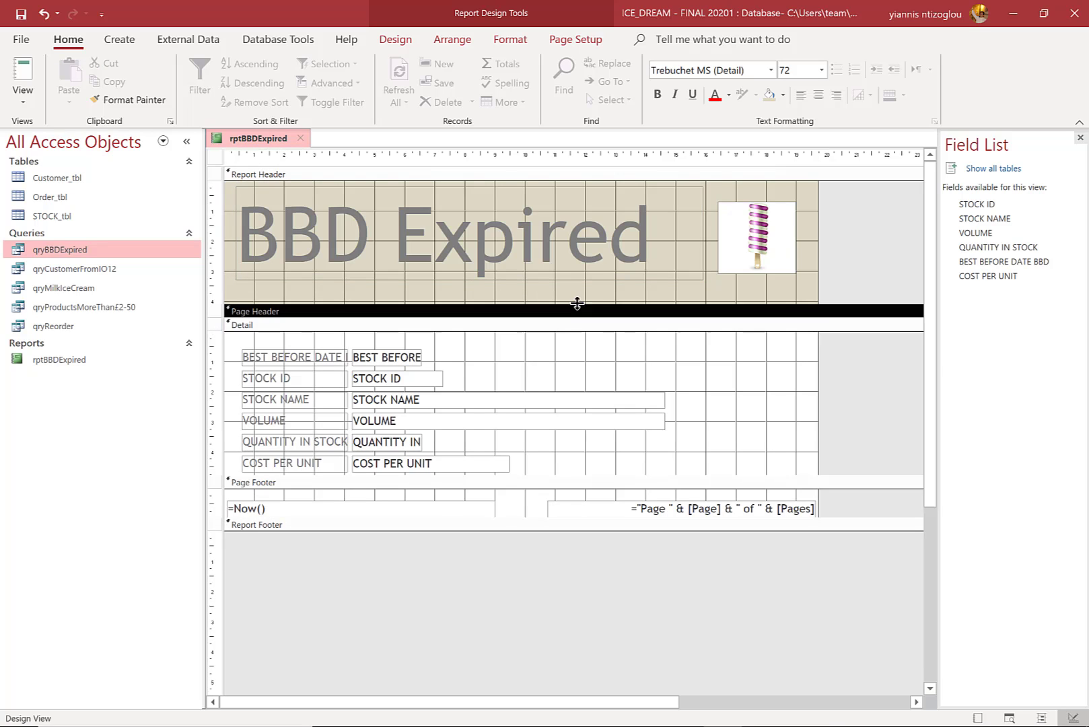
# Recolor the BBD Expired title text to the dark brown theme color Background 2, Darker 75%
pyautogui.click(590, 290)
pyautogui.click(573, 268)
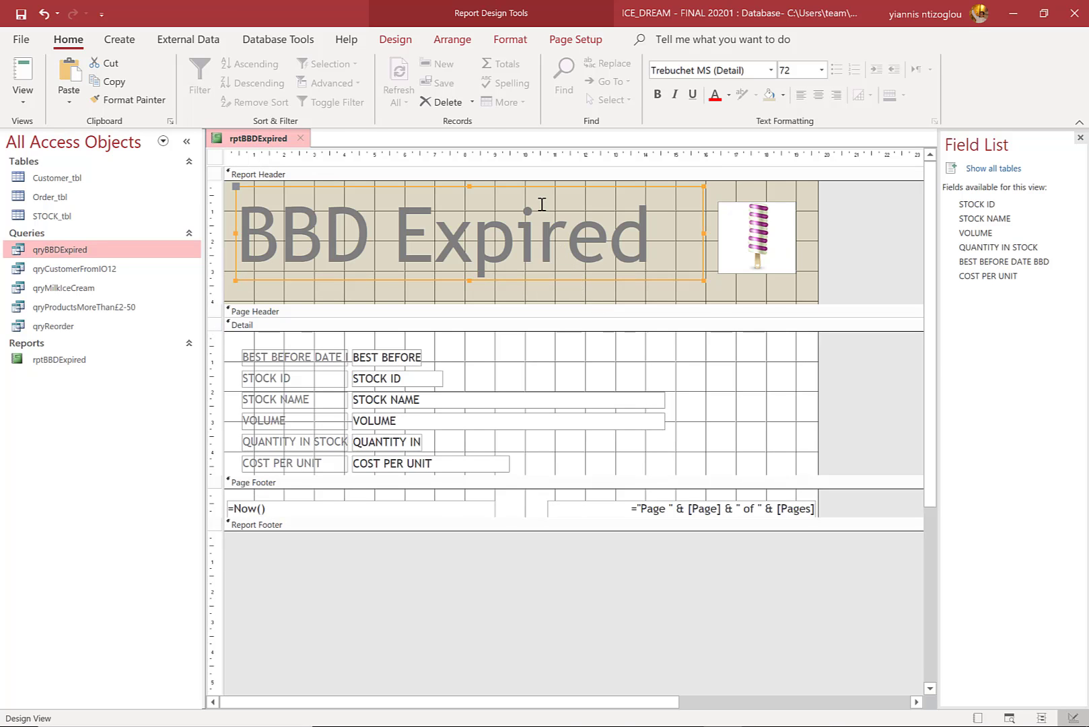
pyautogui.click(783, 95)
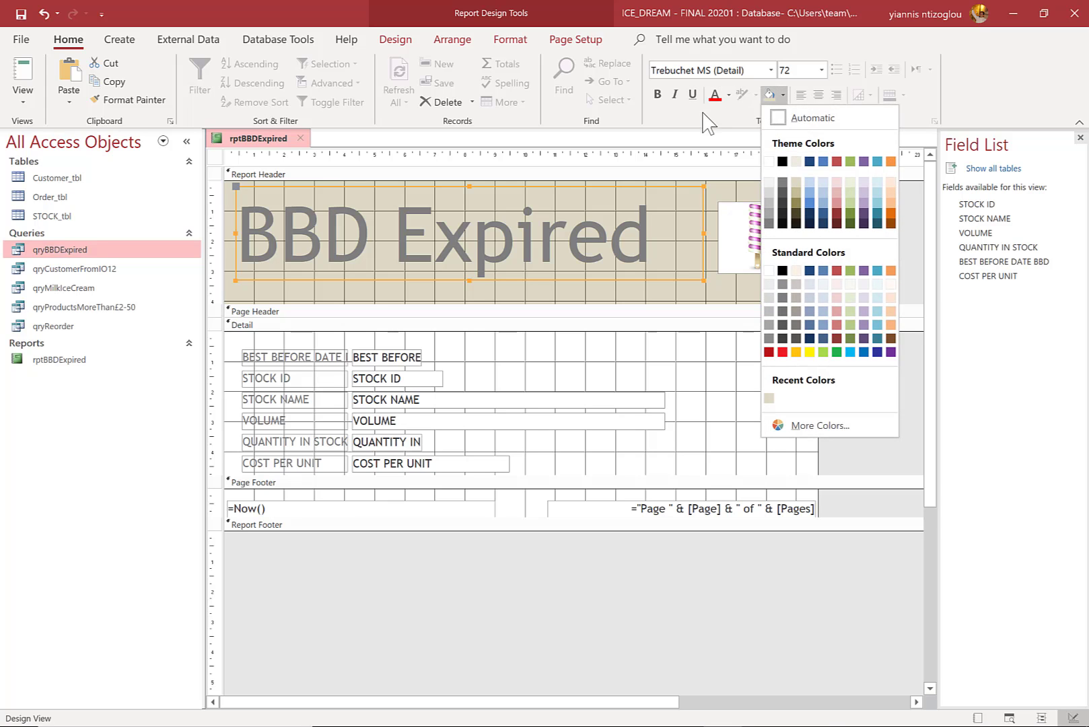
pyautogui.click(729, 95)
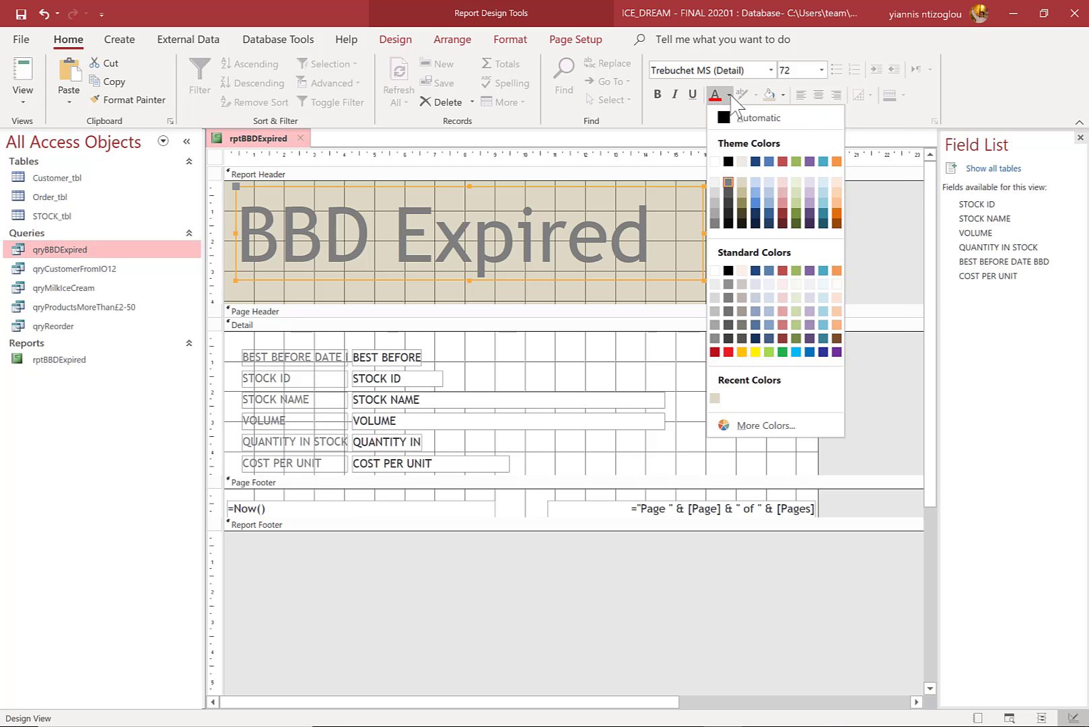
pyautogui.click(745, 203)
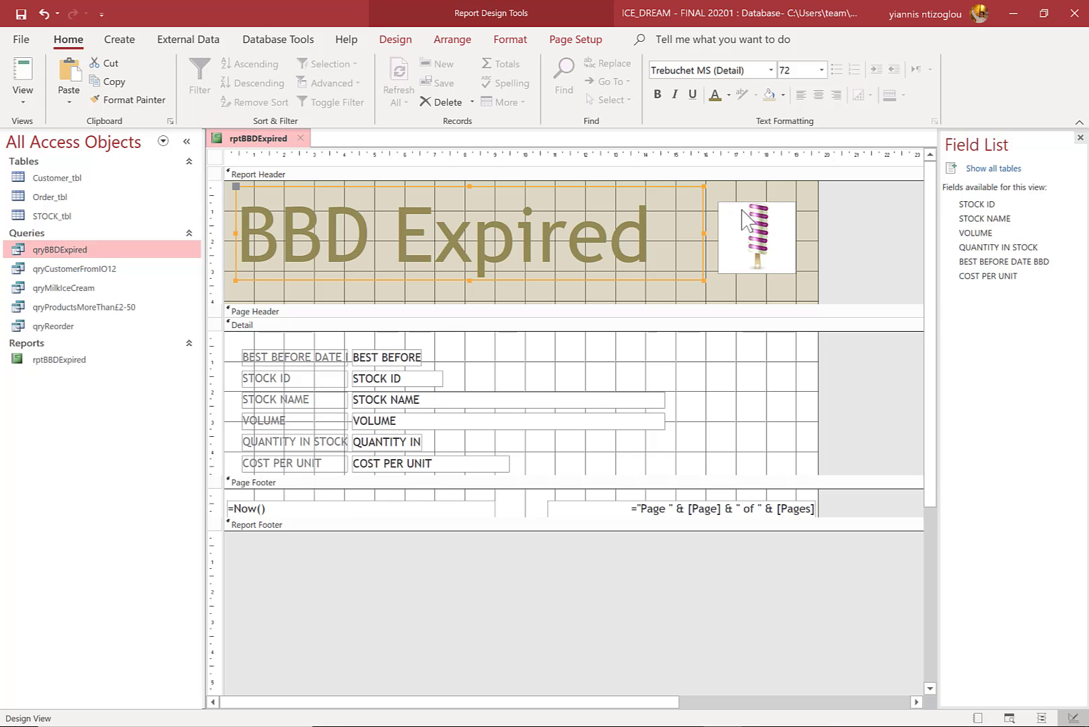
pyautogui.click(729, 95)
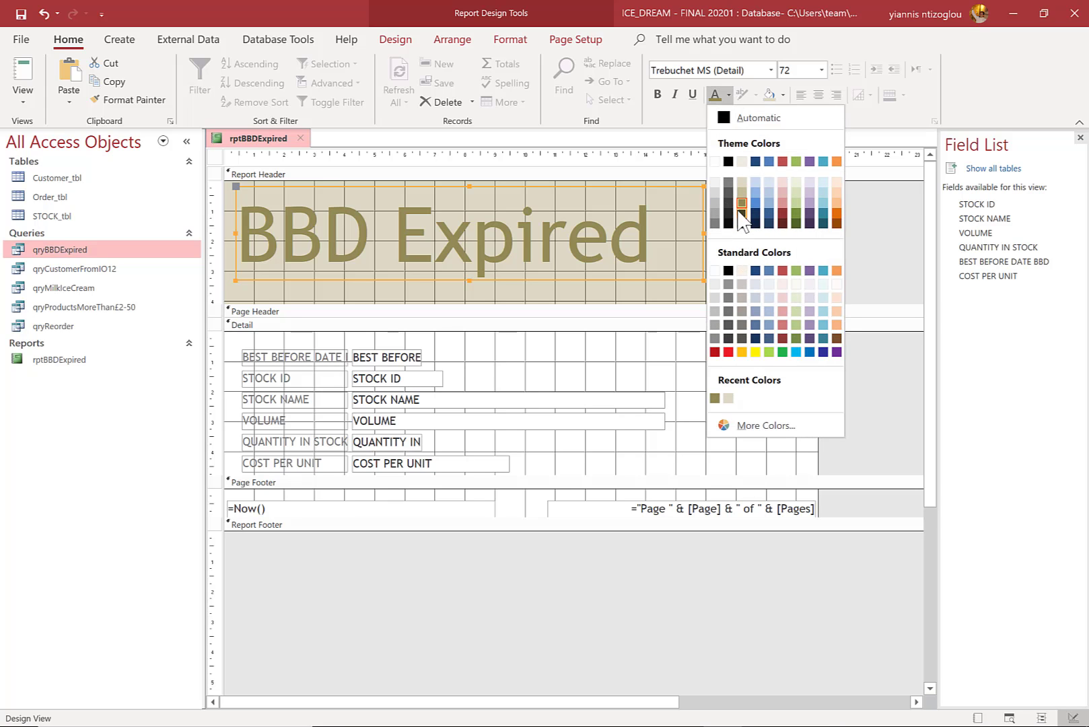
pyautogui.click(738, 213)
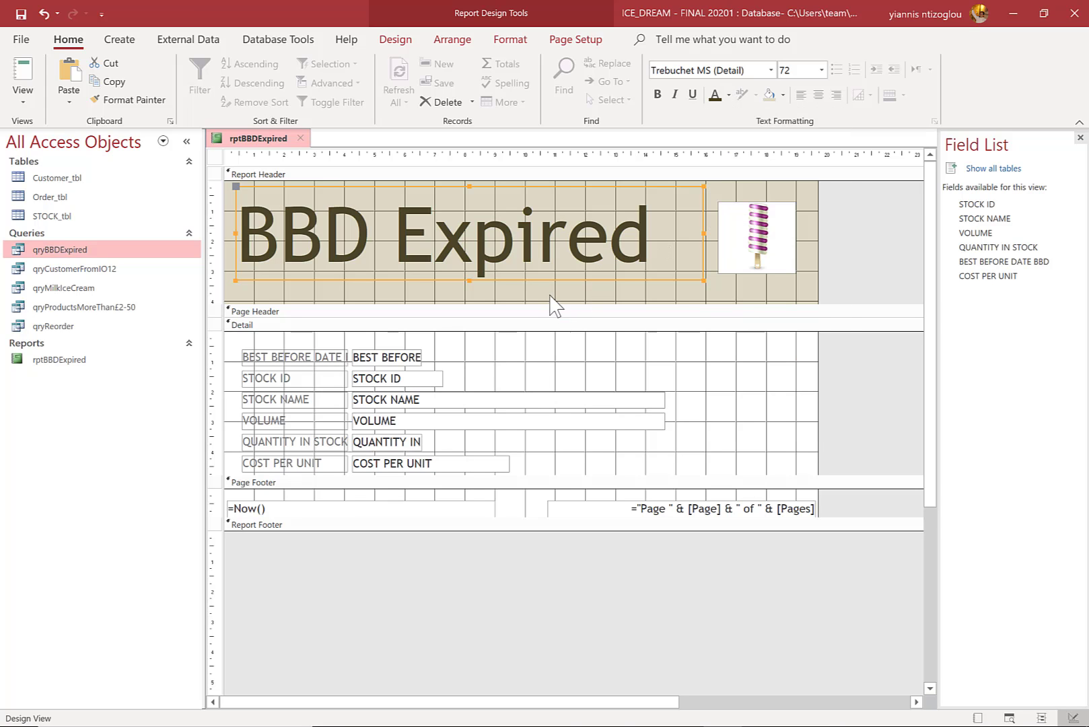
# Shorten the Report Header to just below the title, and place the ice cream picture beside the title, enlarged to about 3.7 by 3.2 cm
pyautogui.moveTo(552, 304); pyautogui.dragTo(552, 280)
pyautogui.click(755, 244)
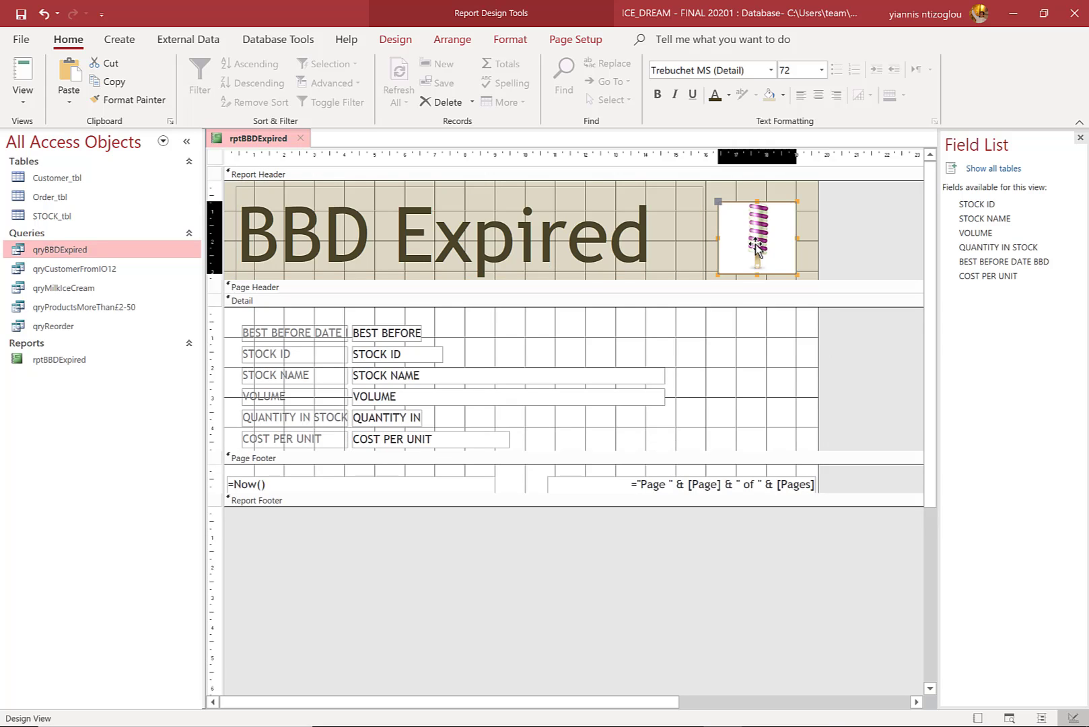
pyautogui.moveTo(776, 204); pyautogui.dragTo(724, 190)
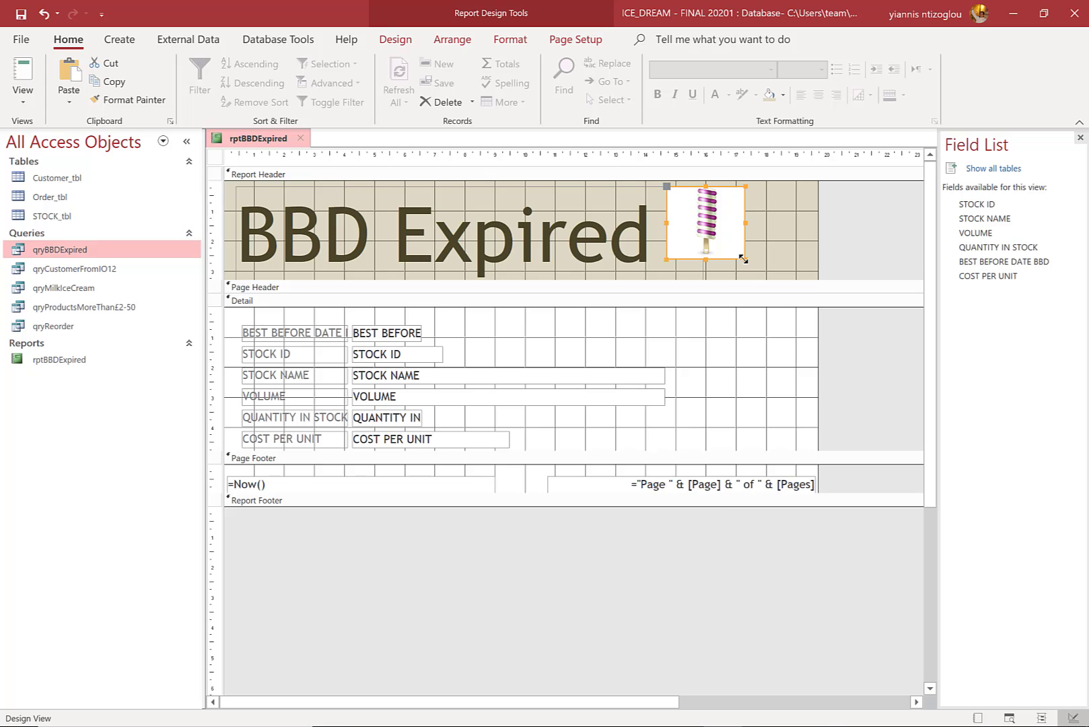
pyautogui.moveTo(743, 258); pyautogui.dragTo(778, 282)
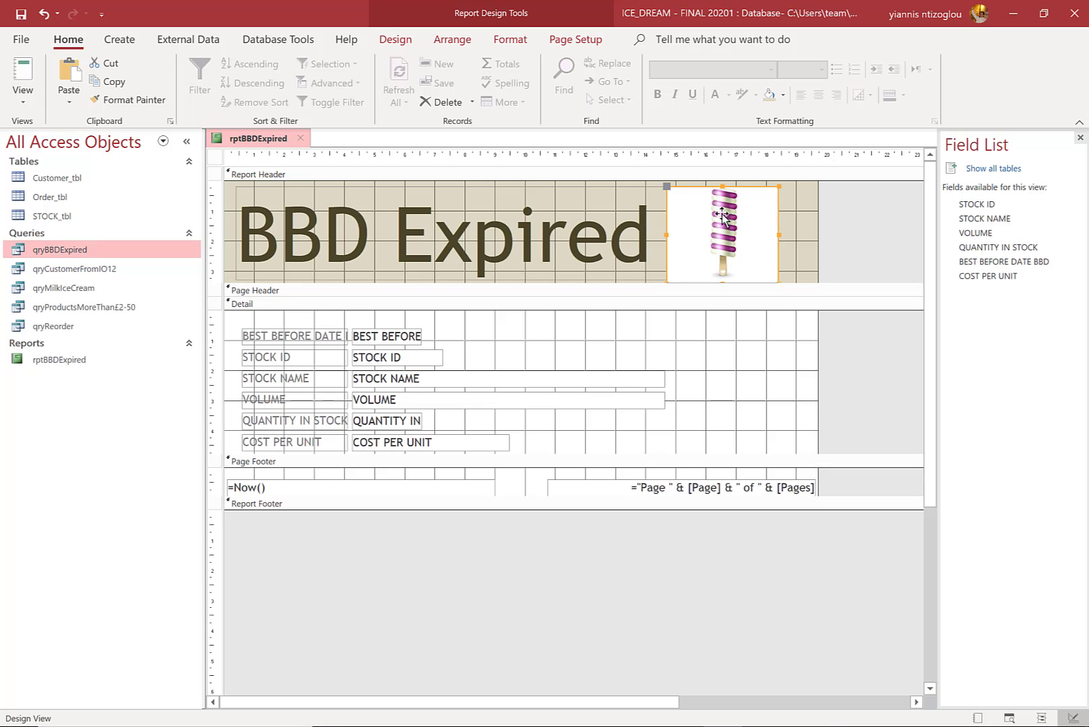
pyautogui.moveTo(704, 213)
pyautogui.mouseDown()
pyautogui.moveTo(692, 199)
pyautogui.moveTo(700, 210)
pyautogui.mouseUp()
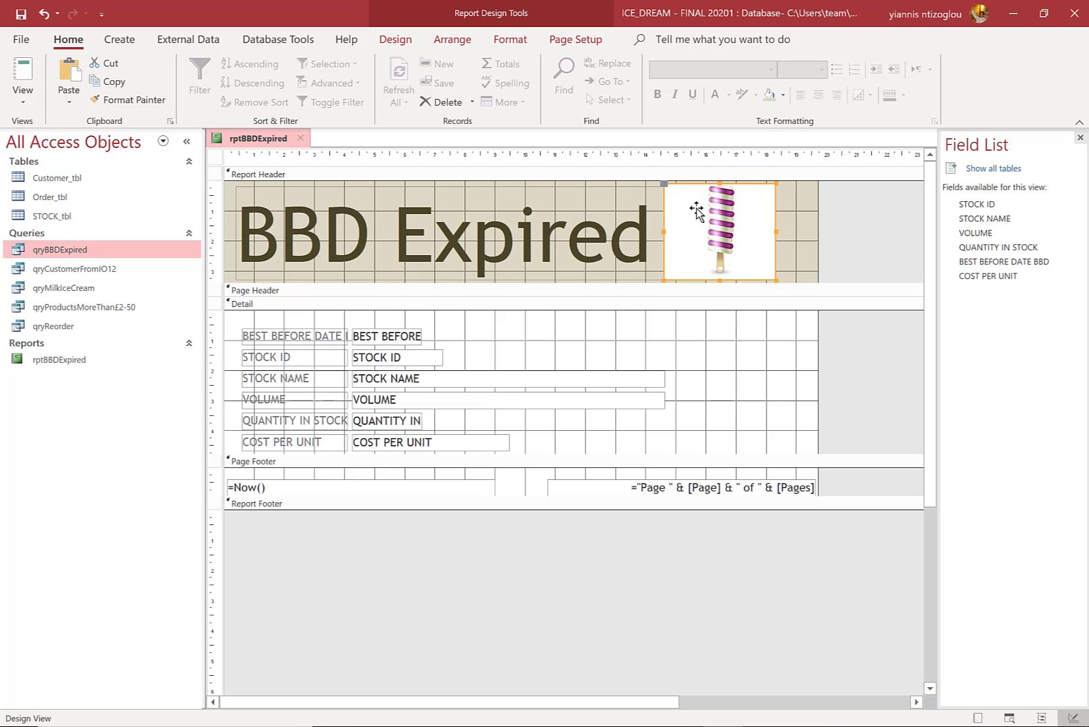
# Set the ice cream picture's Back Style property to Transparent
pyautogui.doubleClick(726, 232)
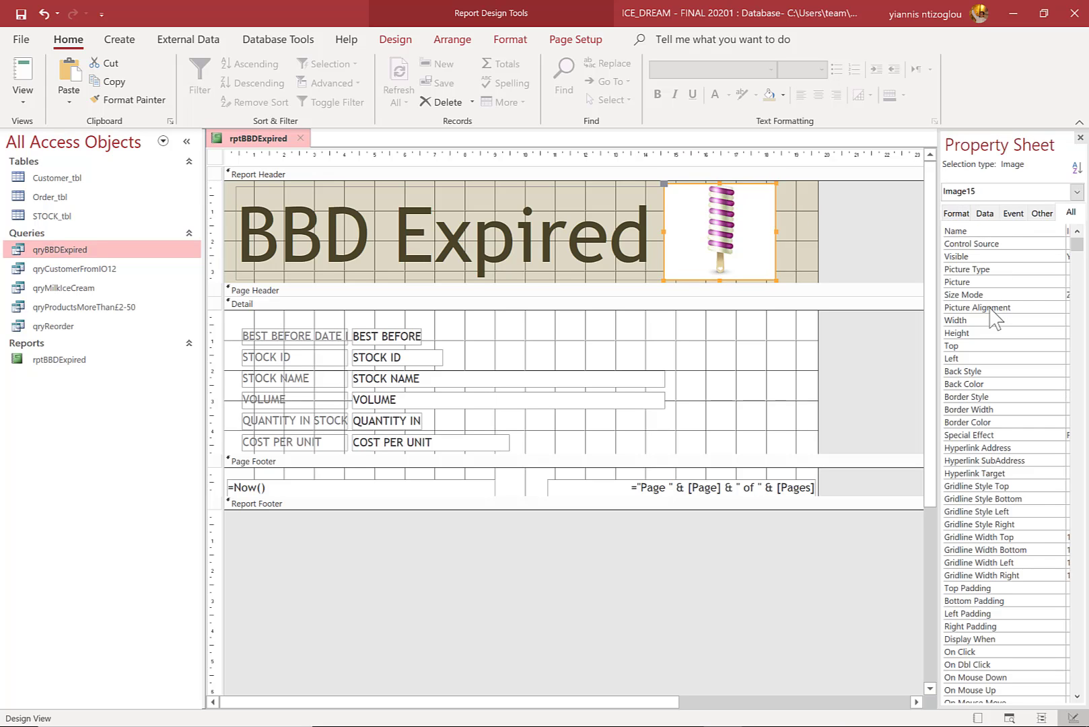
pyautogui.click(961, 372)
pyautogui.moveTo(935, 380); pyautogui.dragTo(838, 386)
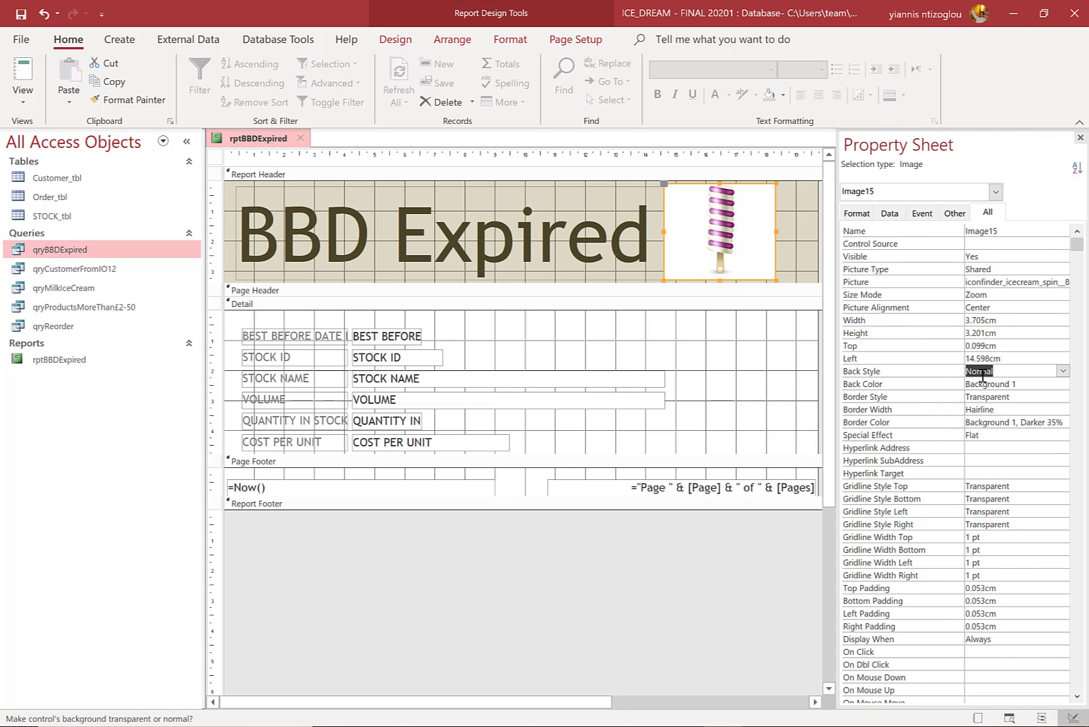
pyautogui.click(1062, 371)
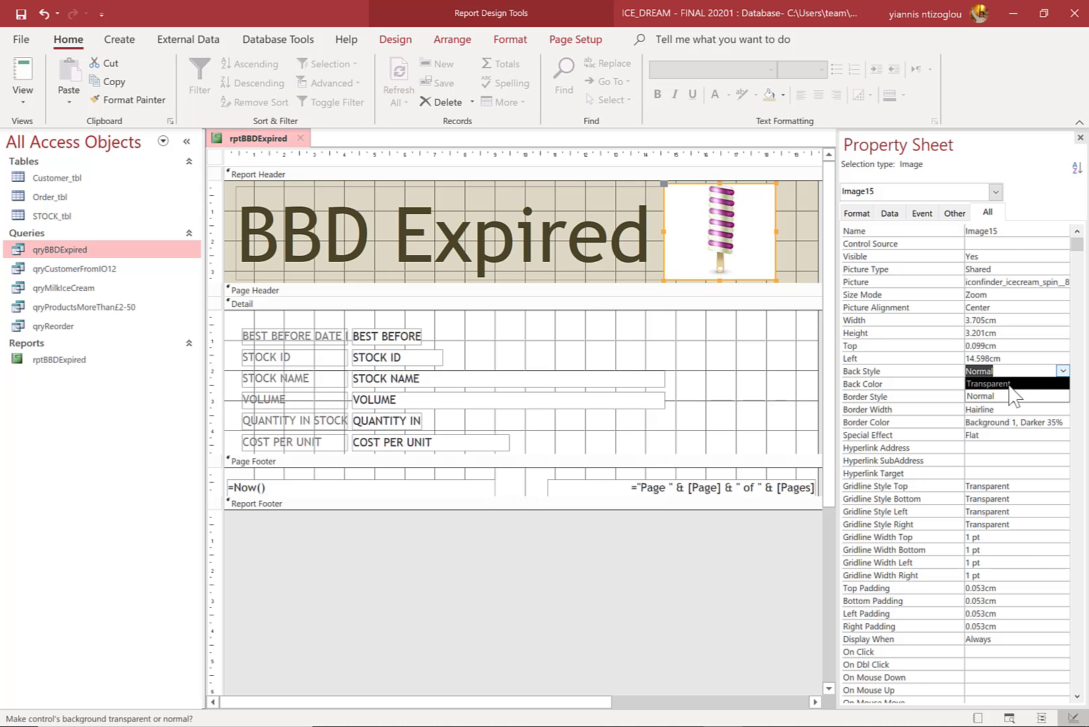
pyautogui.click(989, 384)
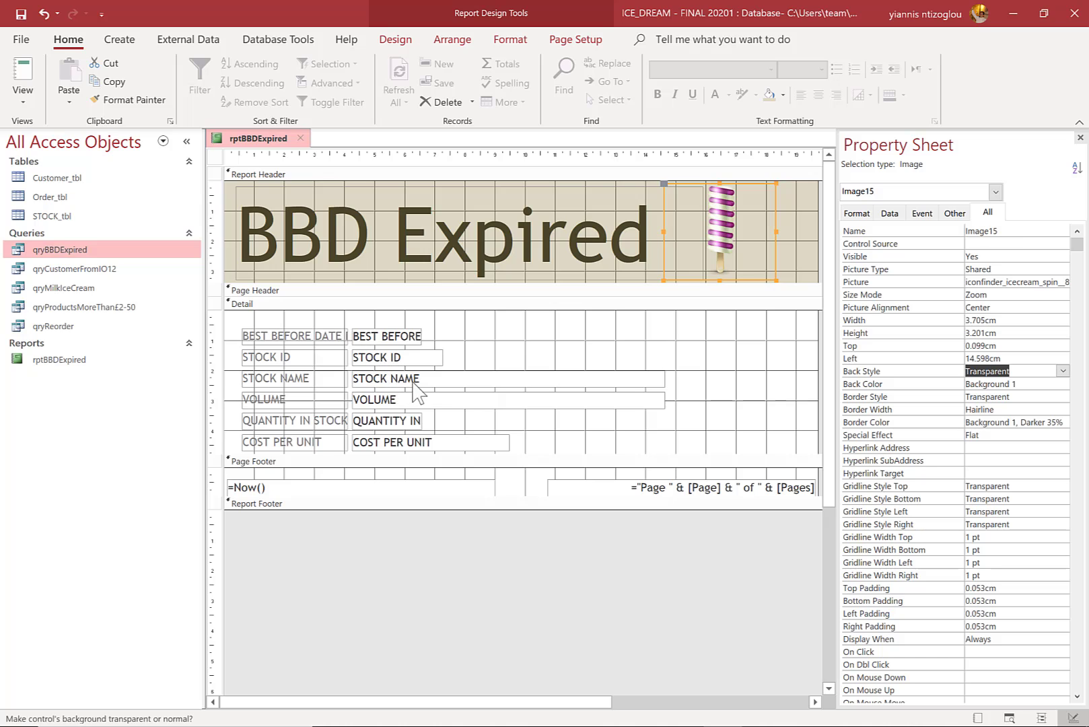
# Extend the Detail section to about 8 cm tall and set all its labels and fields to font size 18
pyautogui.moveTo(542, 453); pyautogui.dragTo(554, 547)
pyautogui.click(552, 524)
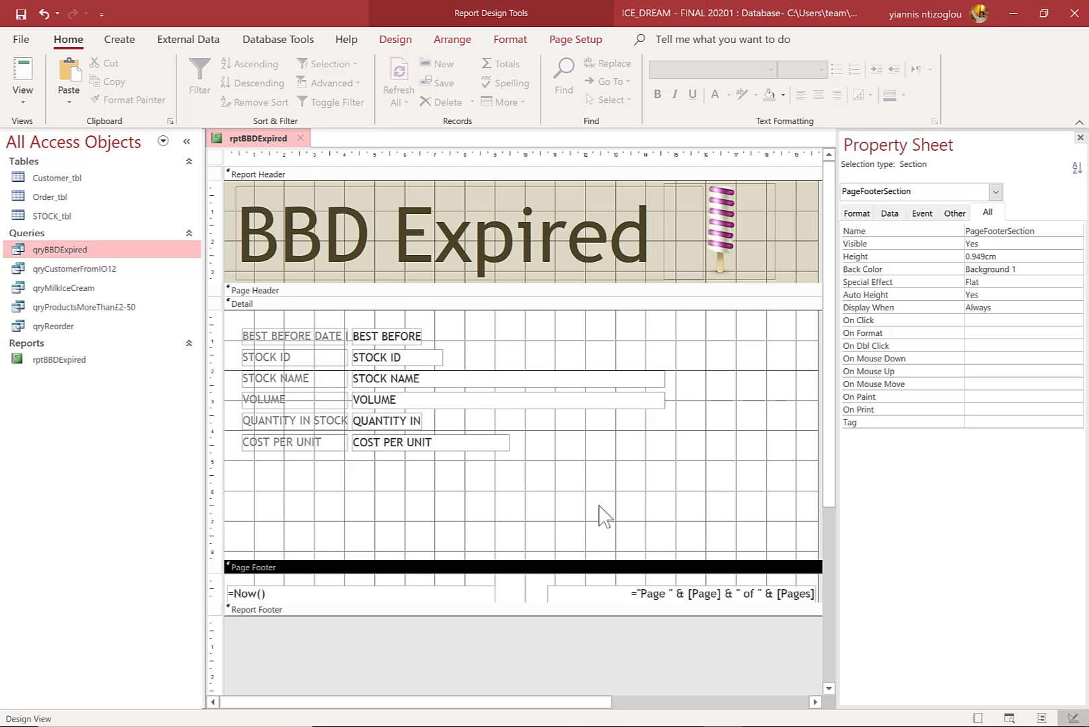
pyautogui.moveTo(623, 500); pyautogui.dragTo(253, 317)
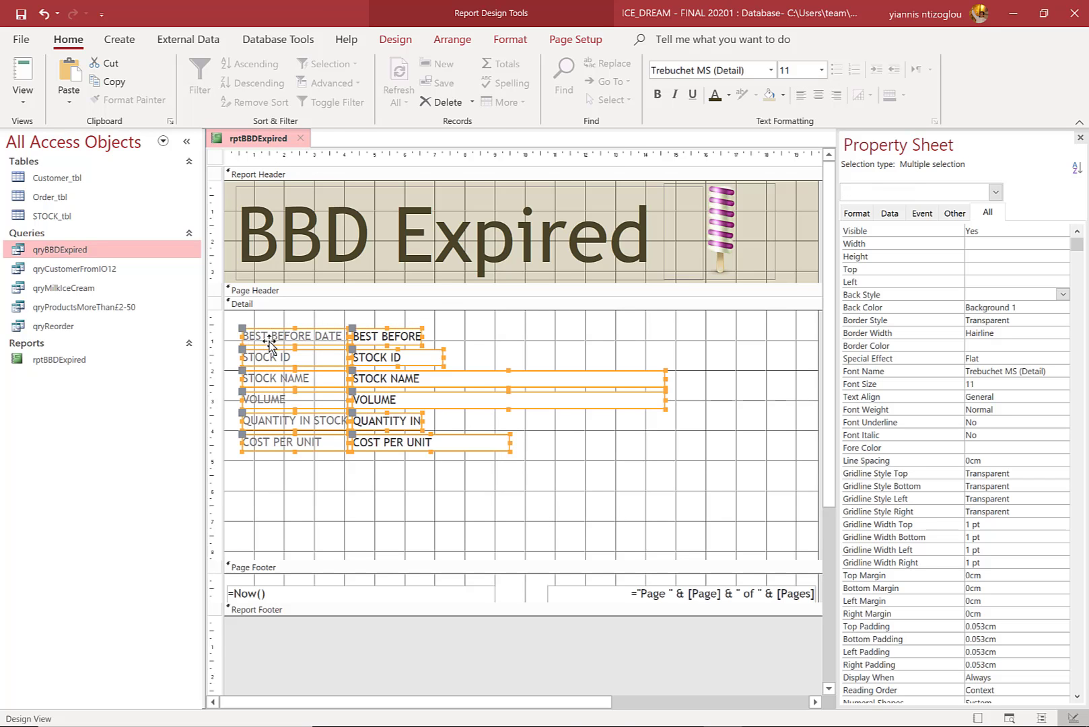
pyautogui.click(797, 71)
pyautogui.press('Return')
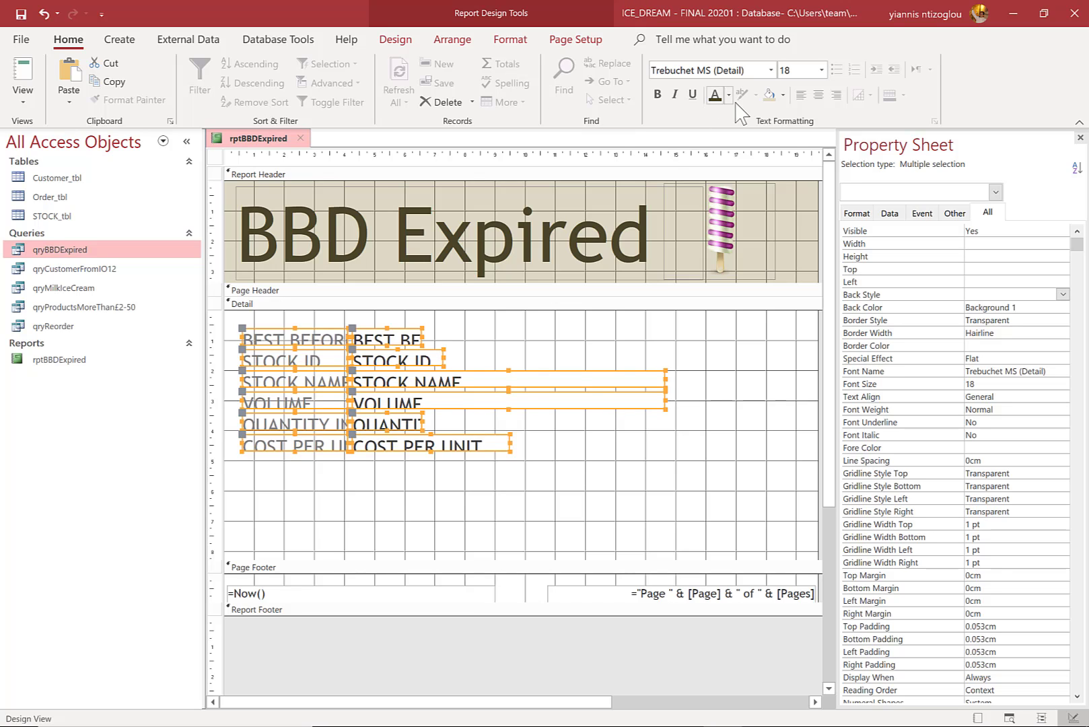
# Format all Detail labels and fields in bold Alien Encounters with the dark brown font color used for the title
pyautogui.click(715, 95)
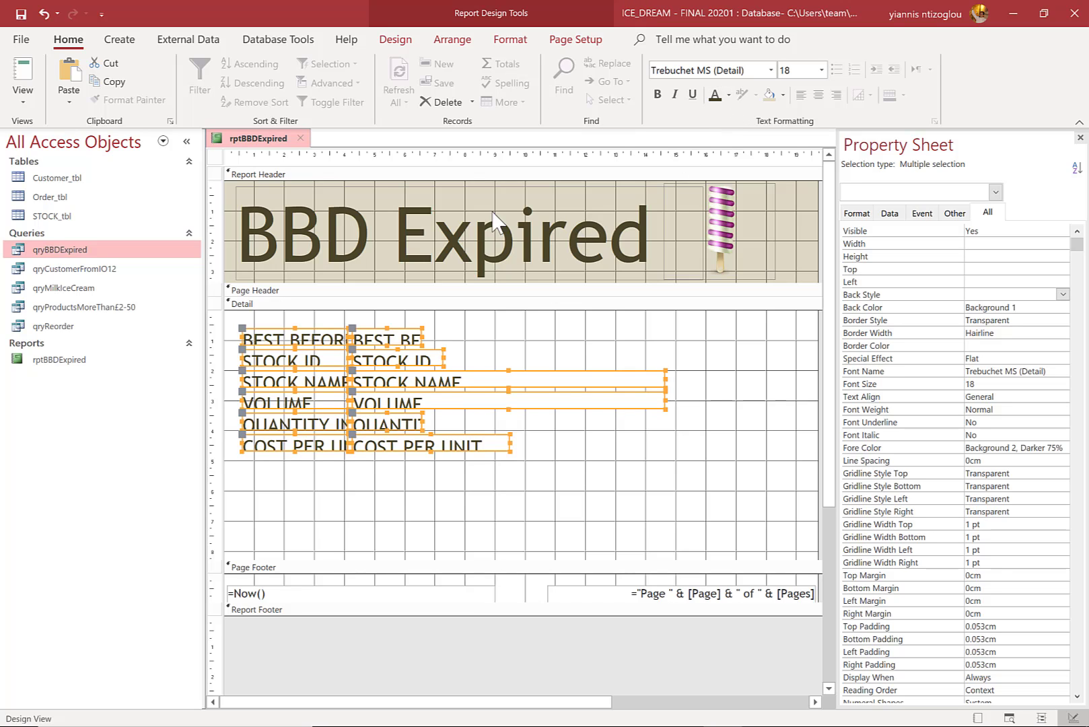
pyautogui.click(658, 94)
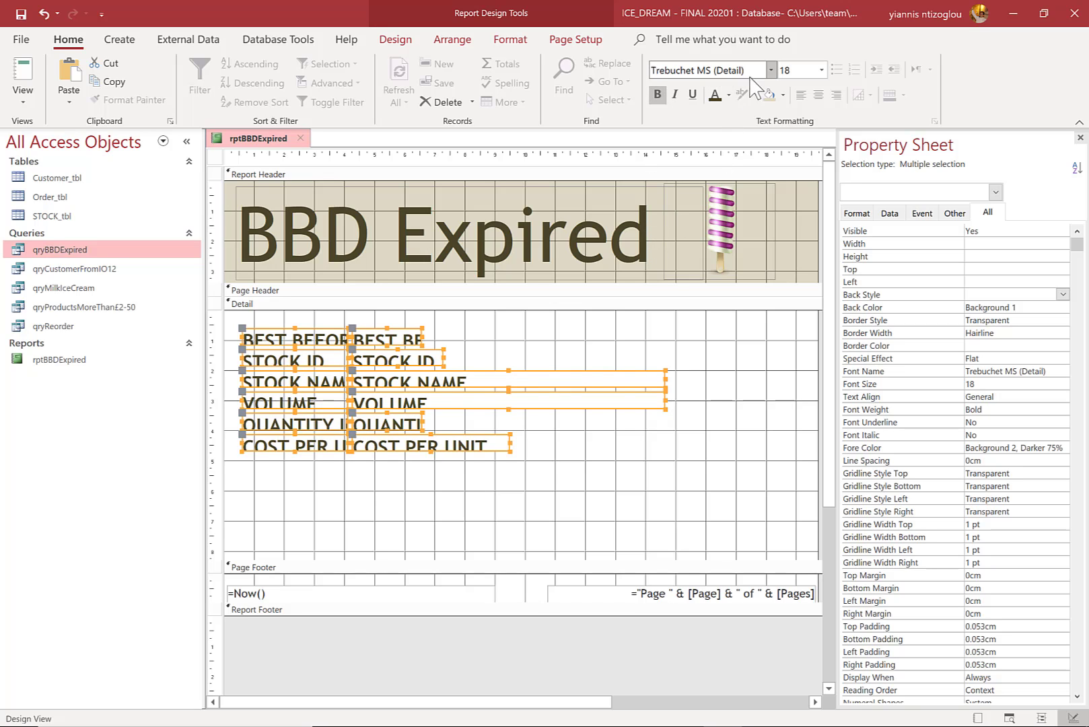
pyautogui.click(770, 70)
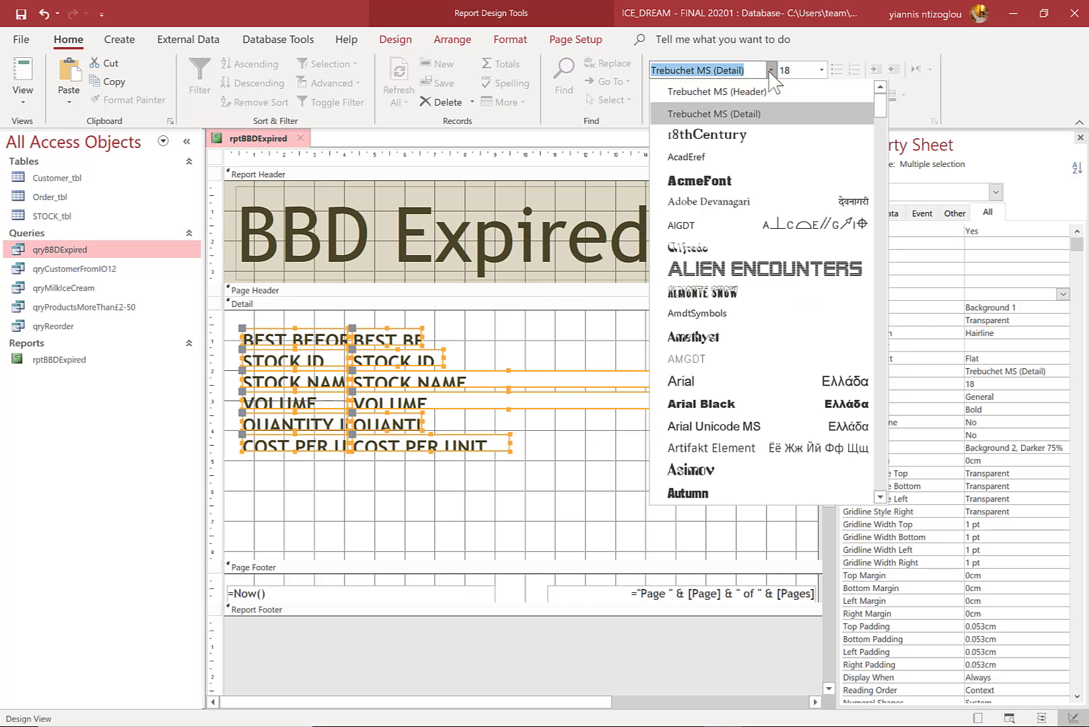
pyautogui.click(727, 271)
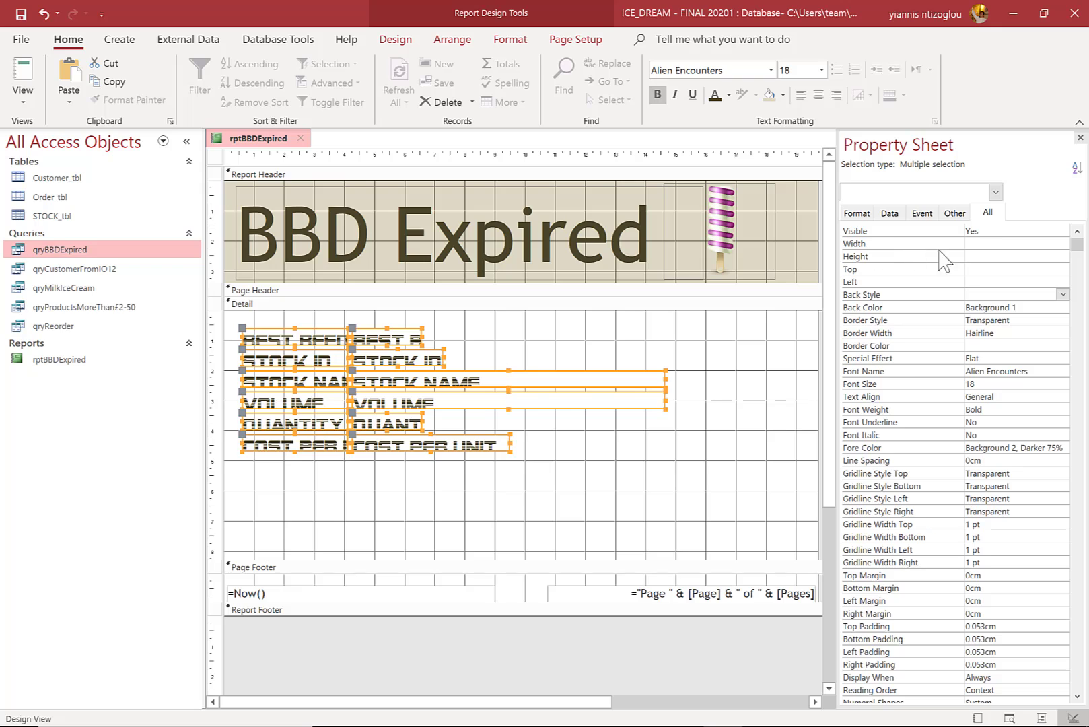
# Set the width of all Detail labels and fields to 7 cm and their height to 1 cm
pyautogui.click(984, 244)
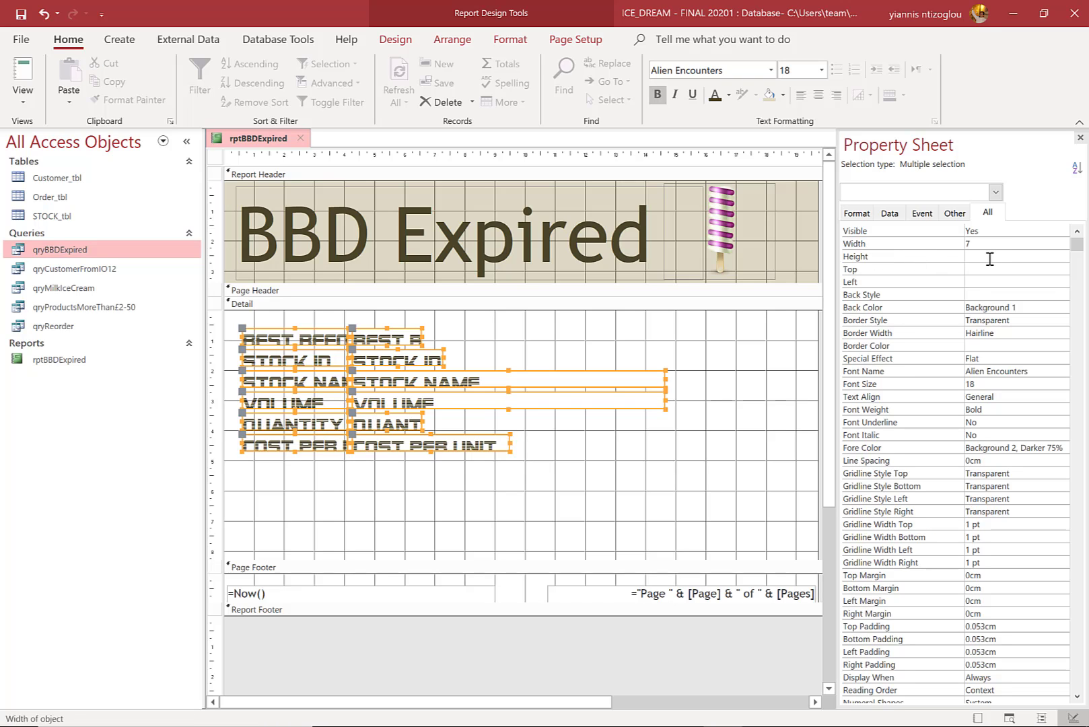
pyautogui.click(974, 255)
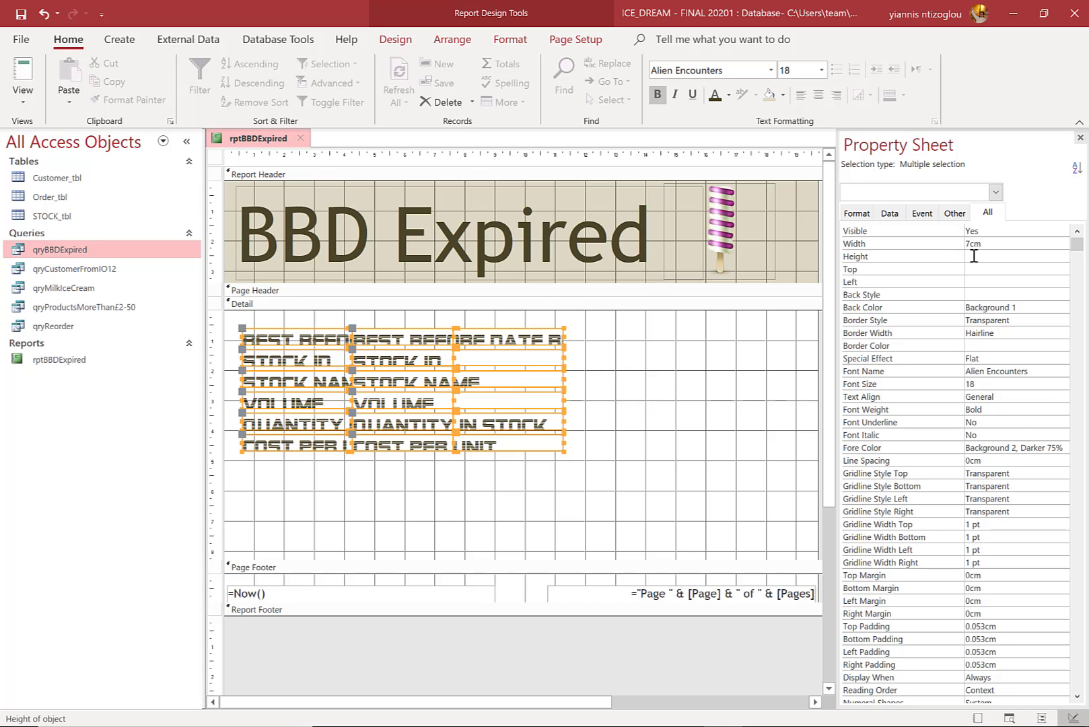
pyautogui.click(663, 469)
# Move every Detail row from STOCK ID onward down so that it clears the BEST BEFORE DATE row
pyautogui.moveTo(528, 512); pyautogui.dragTo(265, 366)
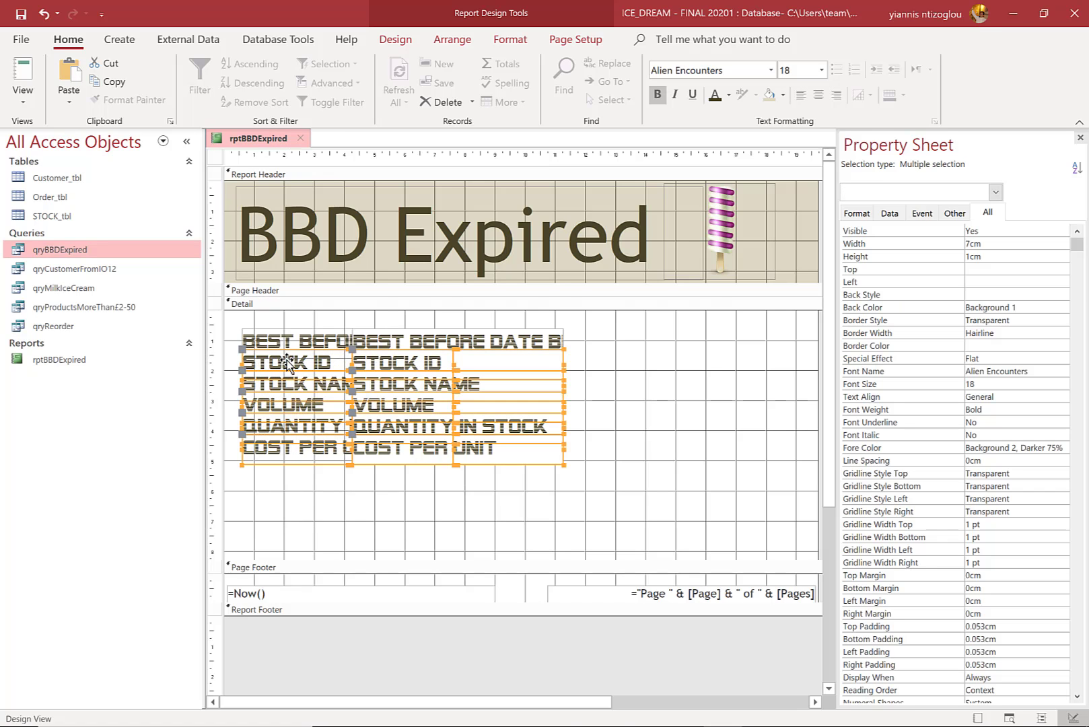
pyautogui.moveTo(609, 505); pyautogui.dragTo(275, 317)
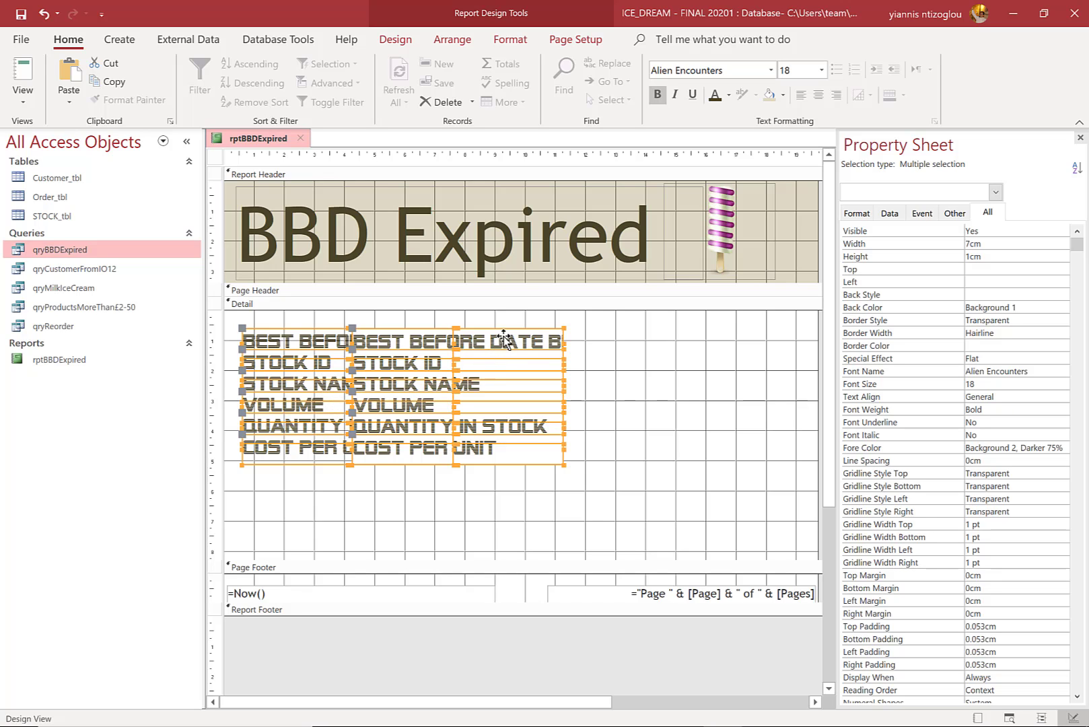
pyautogui.keyDown('shift'); pyautogui.click(310, 342); pyautogui.keyUp('shift')
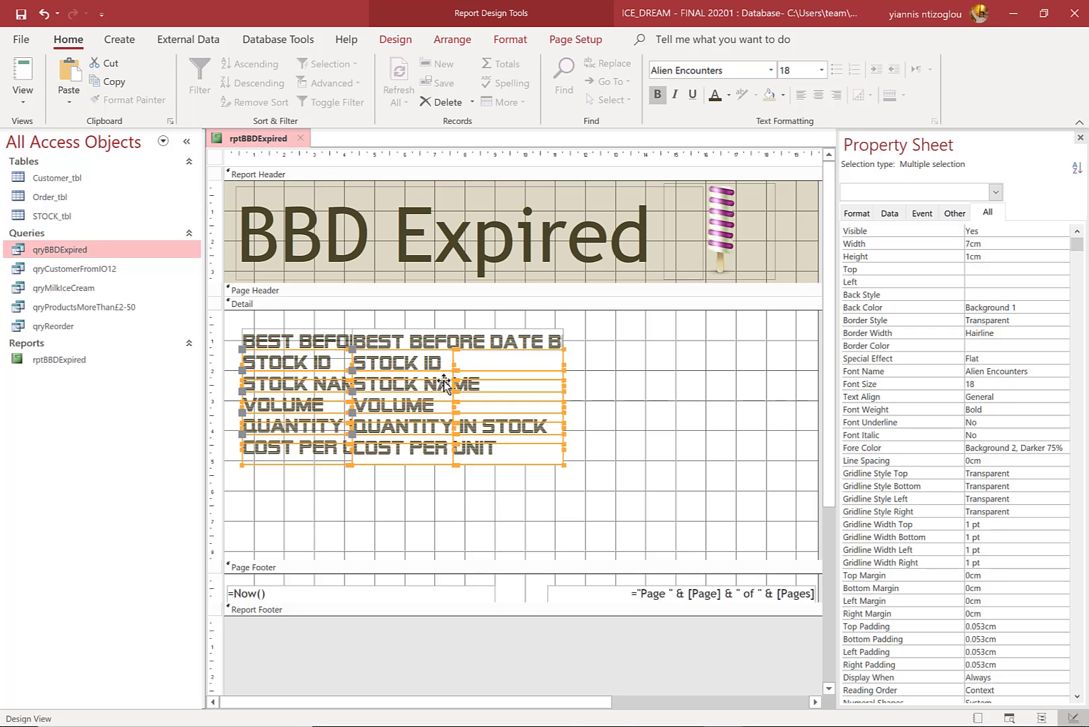
pyautogui.press('Down')
pyautogui.press('Down')
pyautogui.press('Down')
pyautogui.press('Down')
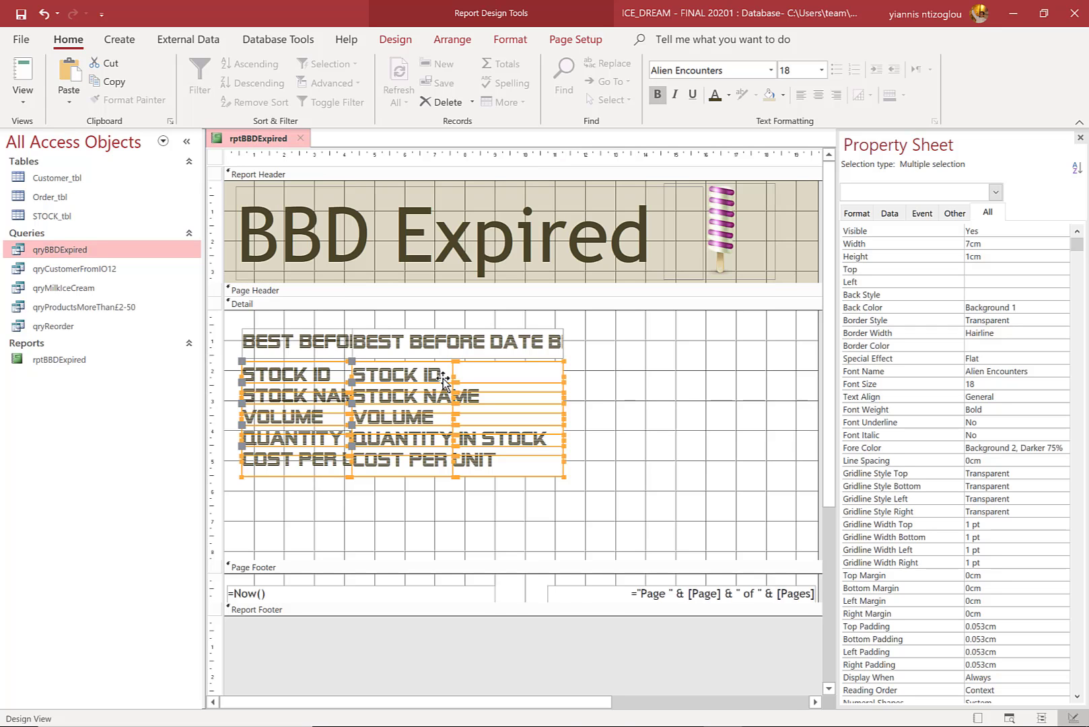
pyautogui.press('Down')
pyautogui.press('Up')
# Move the STOCK NAME row and all rows beneath it down to just below the STOCK ID row
pyautogui.keyDown('shift'); pyautogui.click(492, 373); pyautogui.keyUp('shift')
pyautogui.keyDown('shift'); pyautogui.click(310, 374); pyautogui.keyUp('shift')
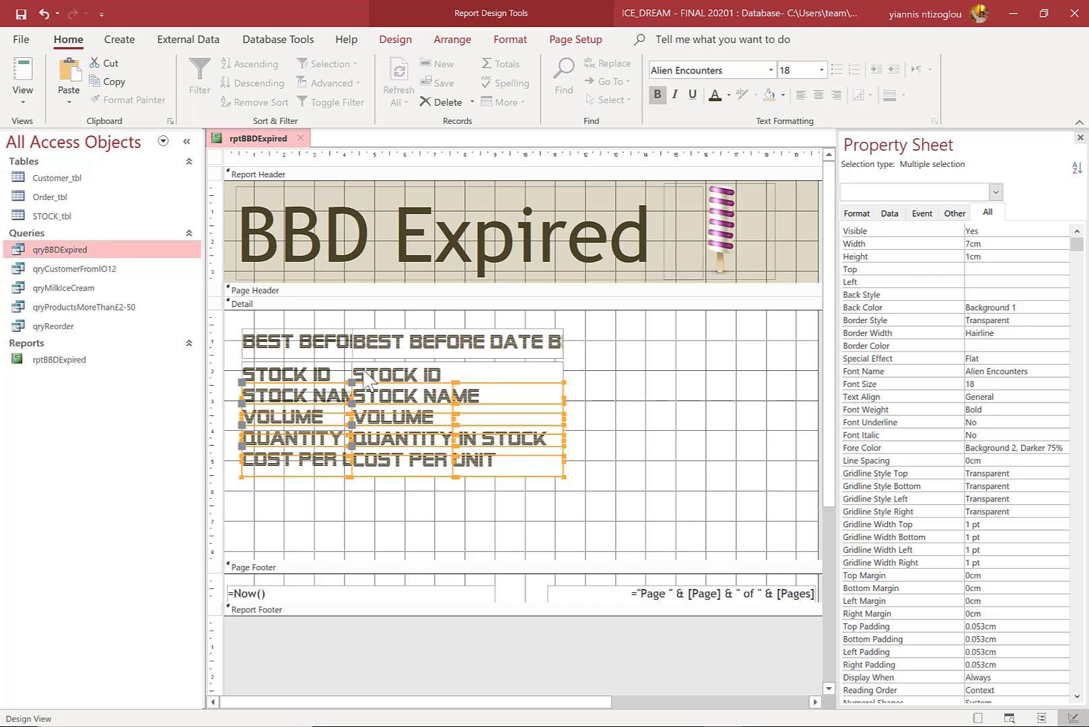
pyautogui.press('Down')
pyautogui.press('Down')
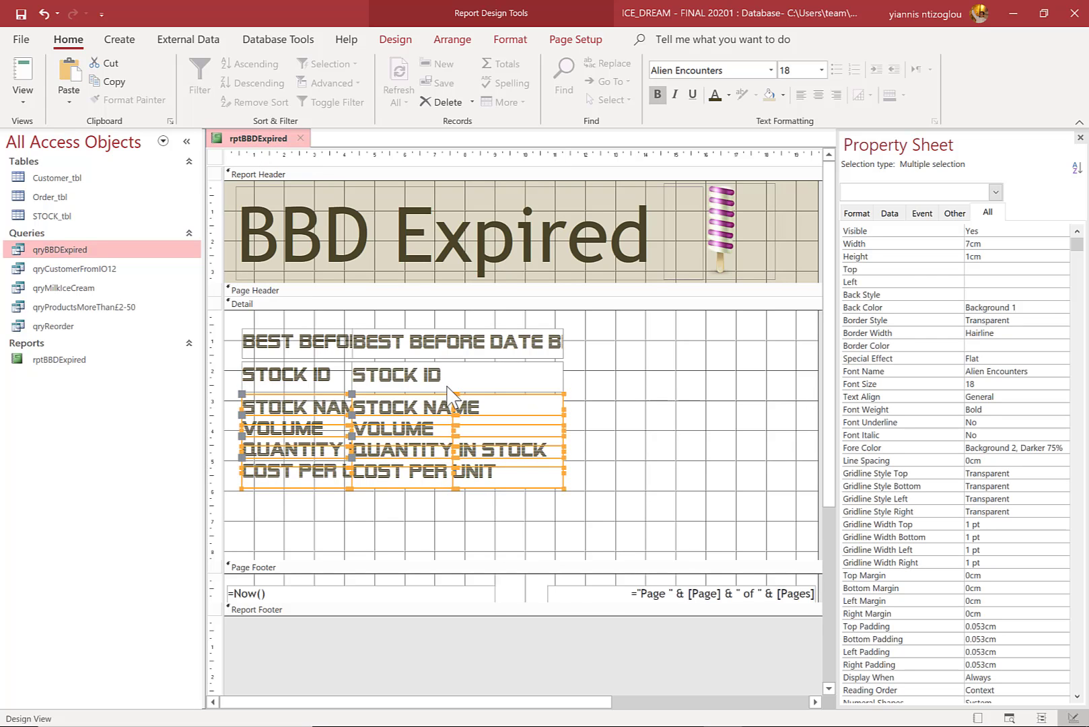
pyautogui.press('Up')
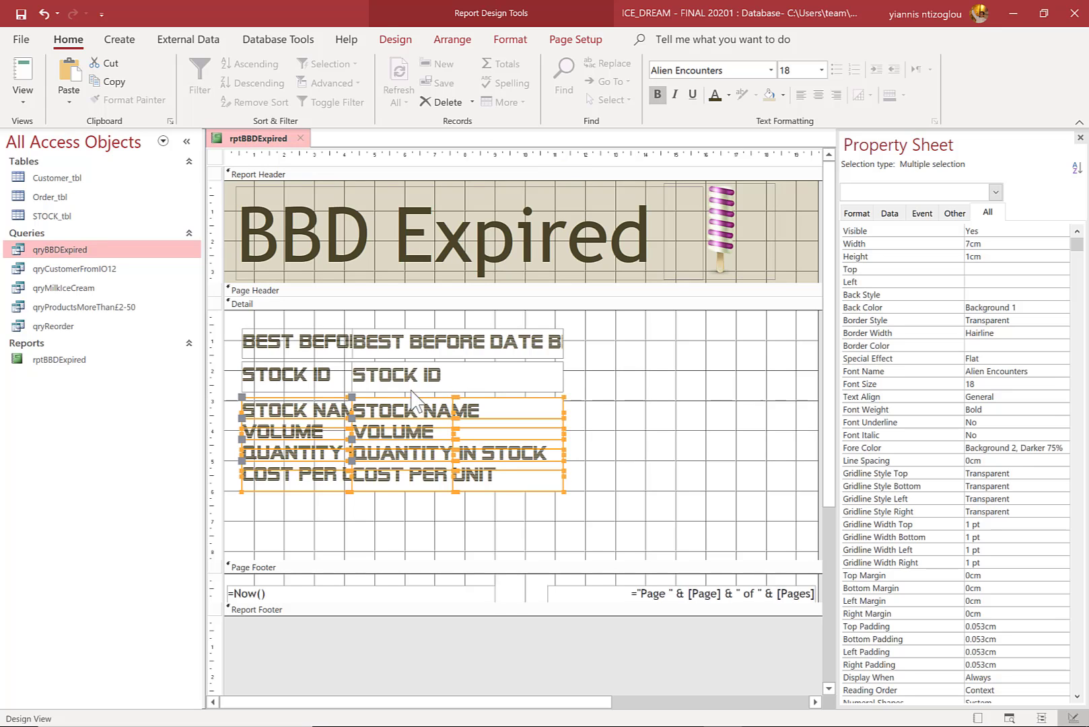
pyautogui.press('Up')
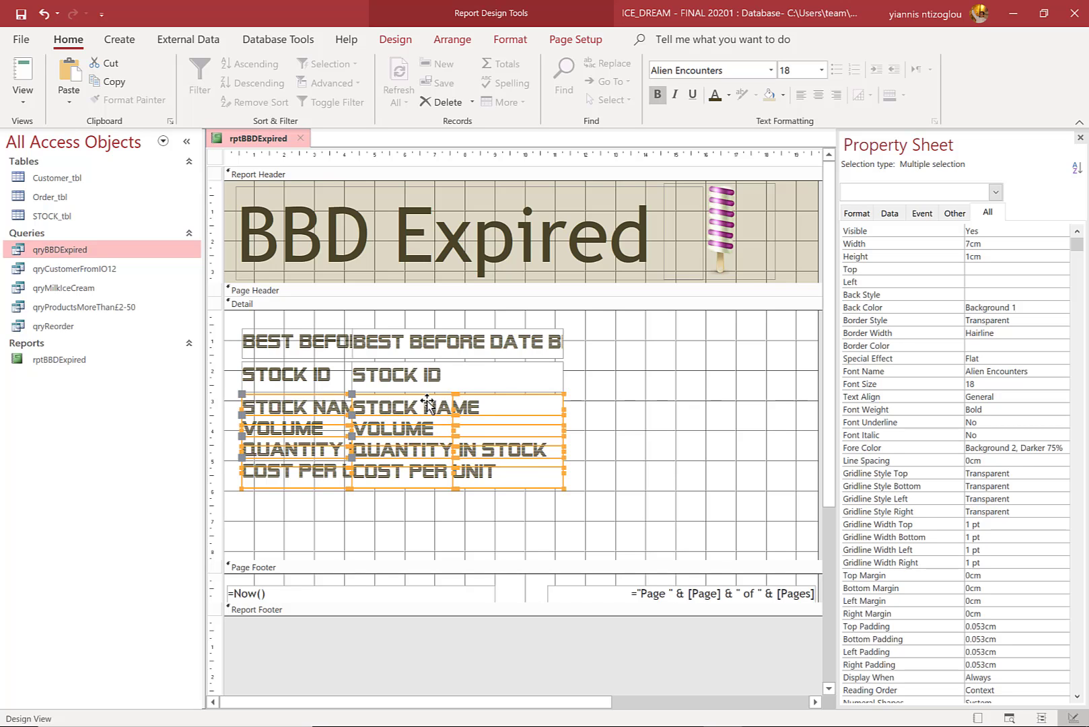
# Move the VOLUME, QUANTITY IN STOCK and COST PER UNIT rows down to just below the STOCK NAME row
pyautogui.keyDown('shift'); pyautogui.click(504, 403); pyautogui.keyUp('shift')
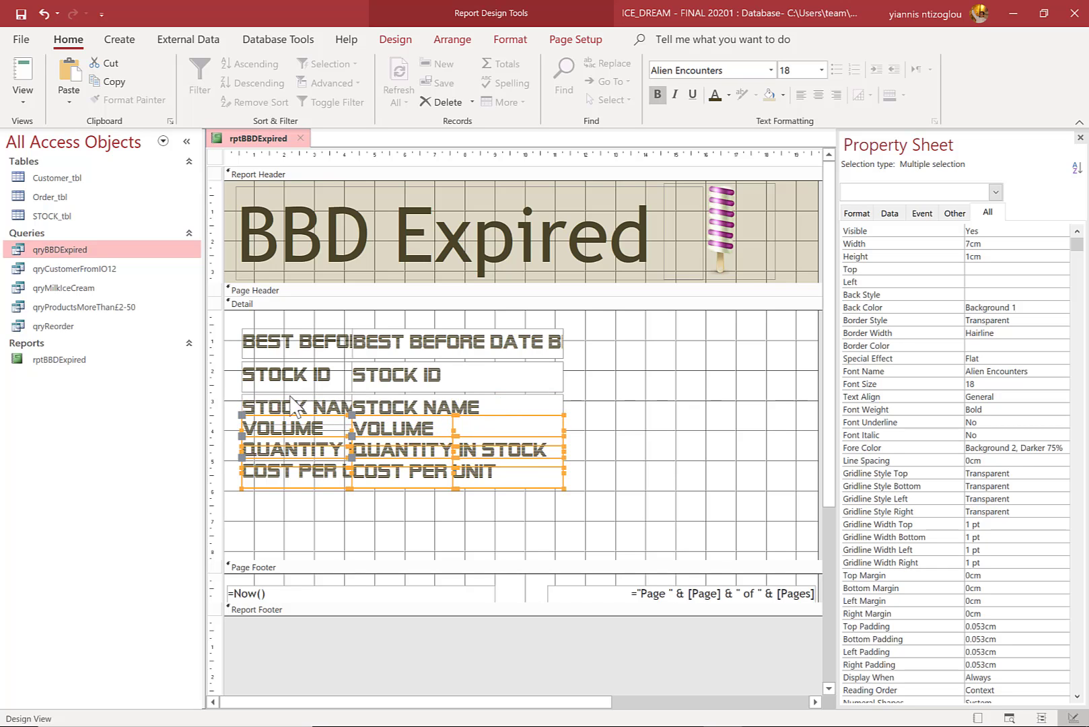
pyautogui.press('Down')
pyautogui.press('Down')
pyautogui.press('Down')
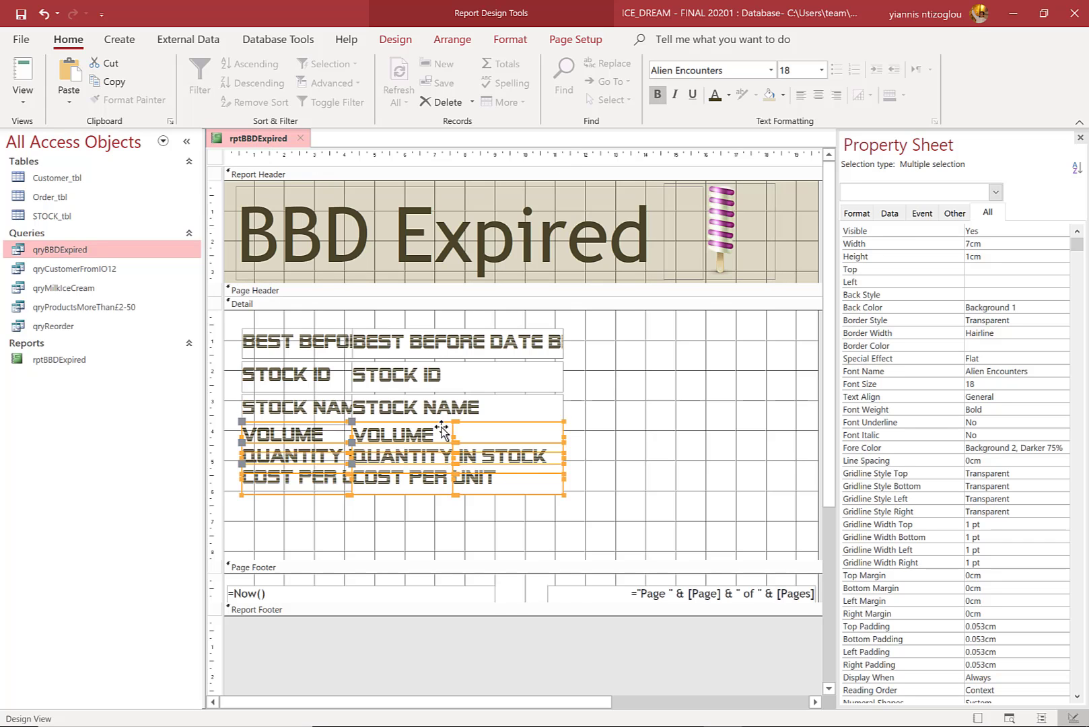
pyautogui.press('Down')
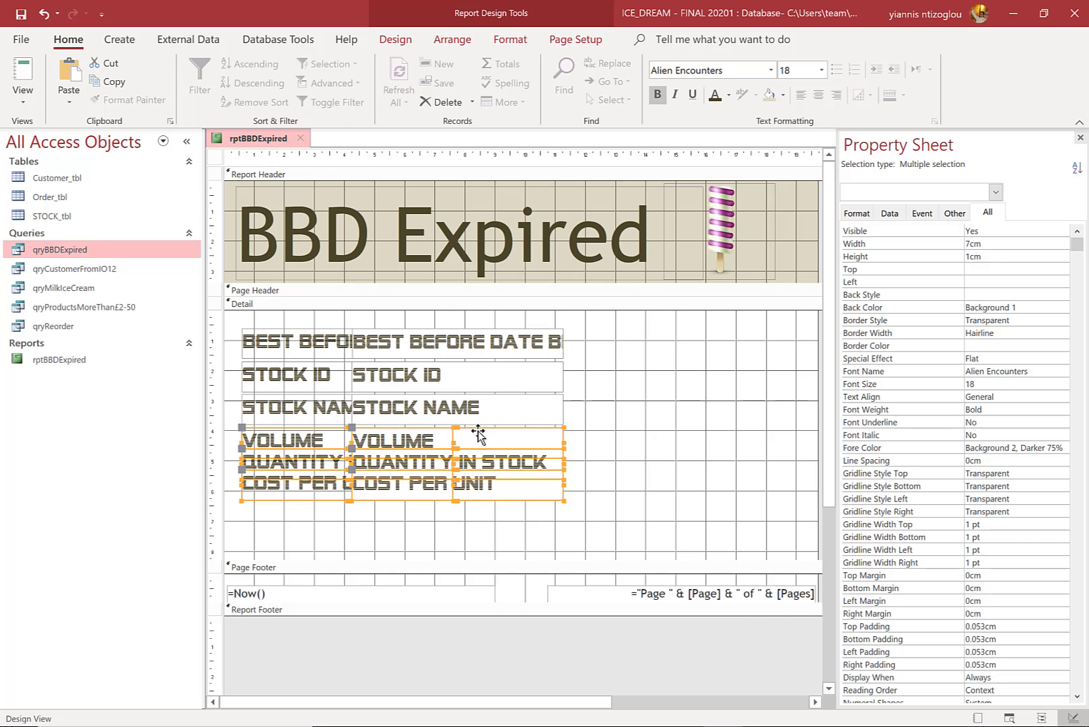
# Move the QUANTITY IN STOCK and COST PER UNIT rows down so that they clear the VOLUME row
pyautogui.keyDown('shift'); pyautogui.click(512, 437); pyautogui.keyUp('shift')
pyautogui.keyDown('shift'); pyautogui.click(322, 434); pyautogui.keyUp('shift')
pyautogui.press('Down')
pyautogui.press('Down')
pyautogui.press('Down')
pyautogui.press('Down')
pyautogui.press('Down')
pyautogui.press('Down')
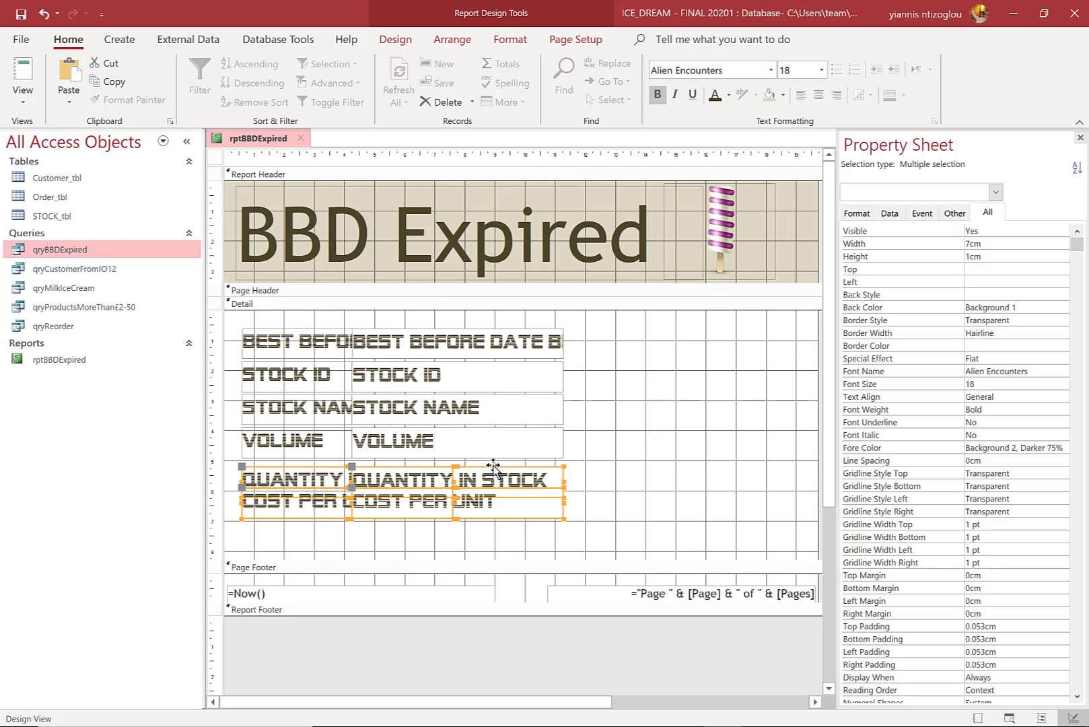
# Move the COST PER UNIT row down to just below the QUANTITY IN STOCK row
pyautogui.keyDown('shift'); pyautogui.click(534, 481); pyautogui.keyUp('shift')
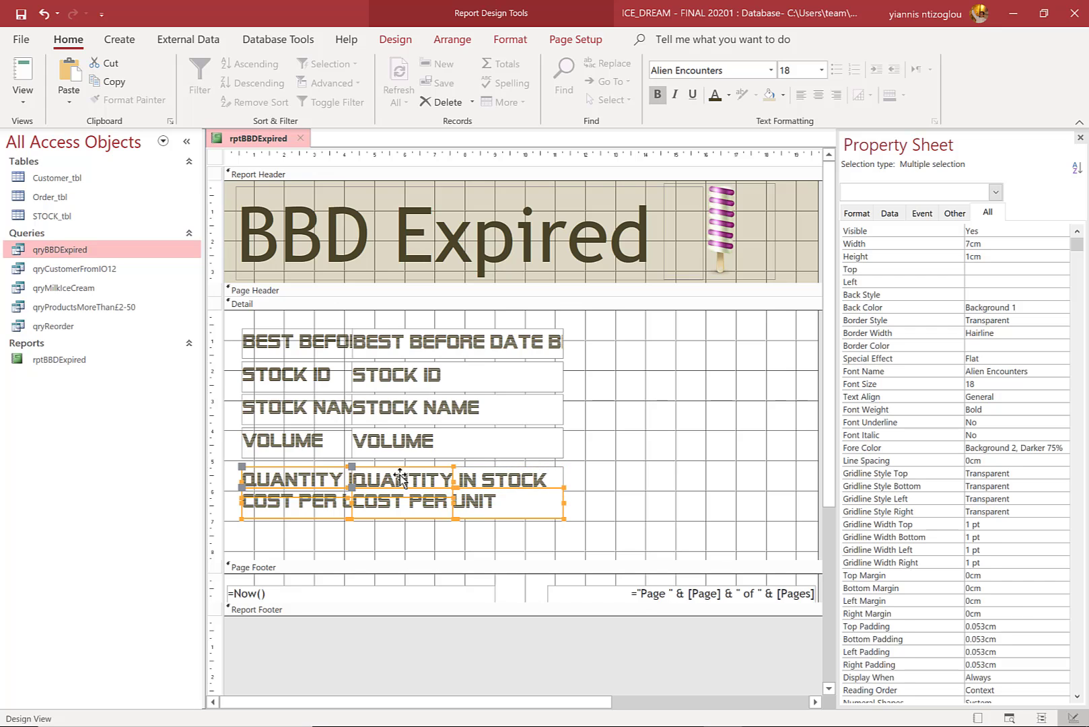
pyautogui.keyDown('shift'); pyautogui.click(308, 475); pyautogui.keyUp('shift')
pyautogui.press('Down')
pyautogui.press('Down')
pyautogui.press('Down')
pyautogui.press('Down')
pyautogui.press('Down')
pyautogui.press('Down')
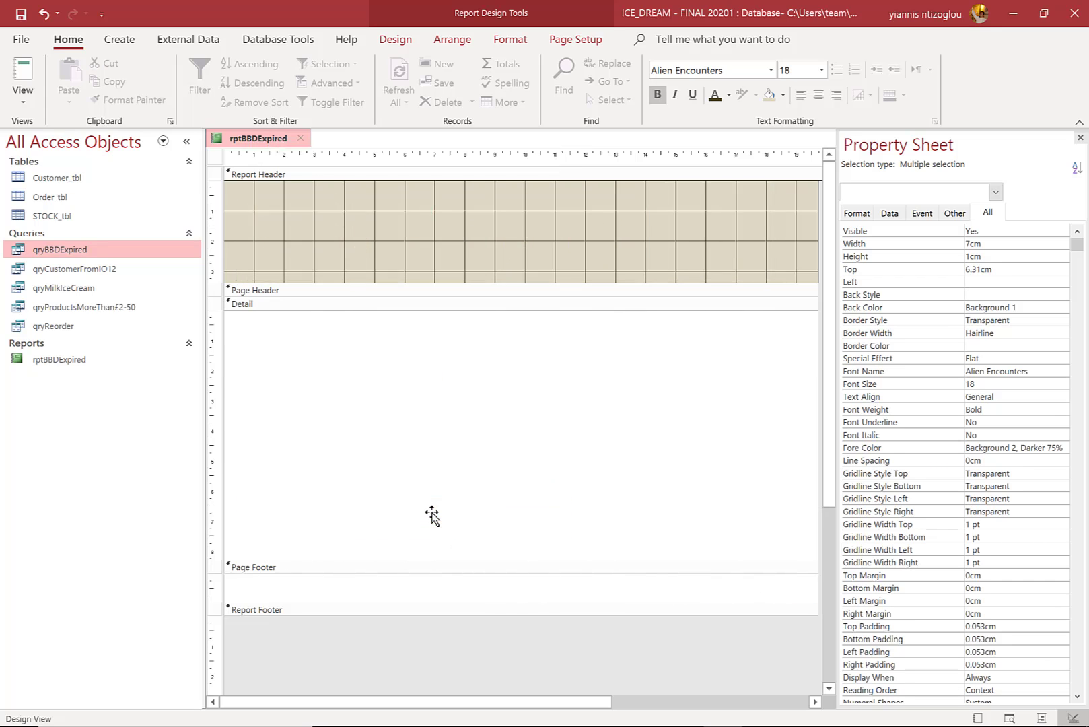
pyautogui.press('Up')
pyautogui.press('Up')
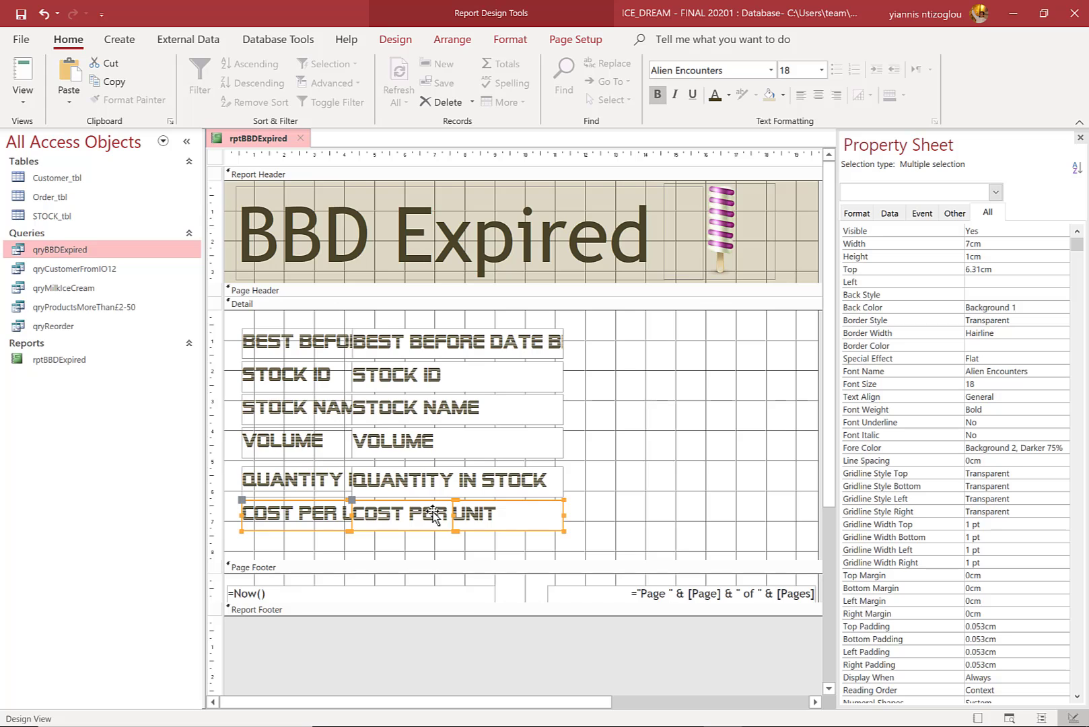
pyautogui.click(620, 542)
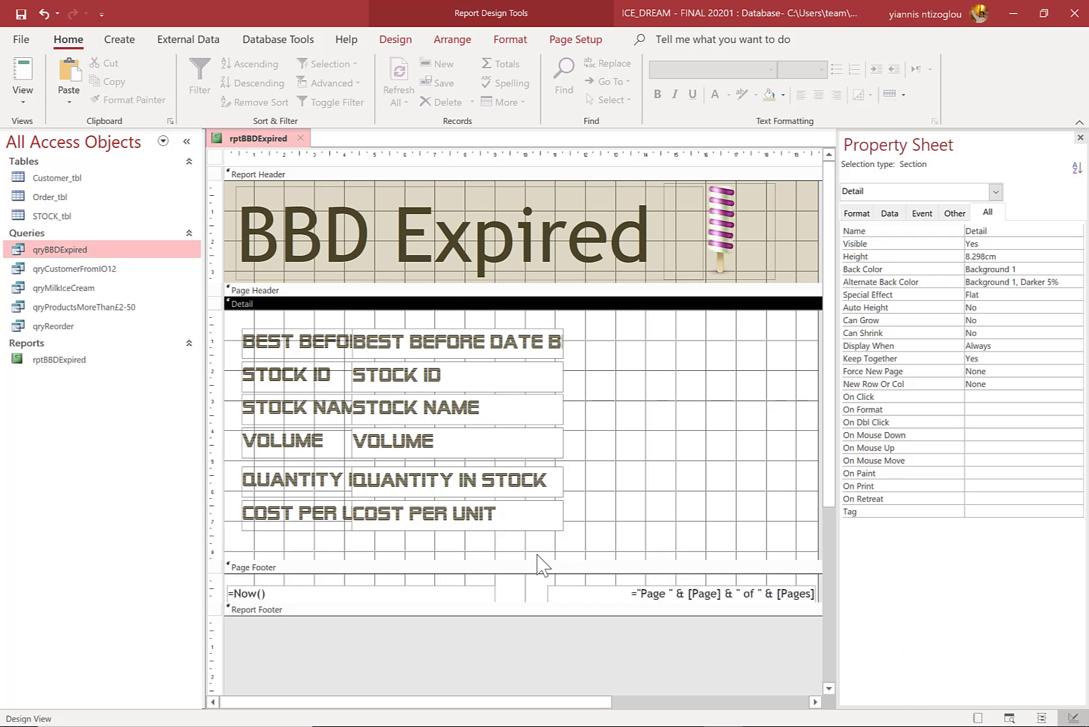
# Shift all Detail rows to the right, then resize the labels to about 8.3 cm wide so they no longer overlap the fields
pyautogui.moveTo(538, 556); pyautogui.dragTo(517, 360)
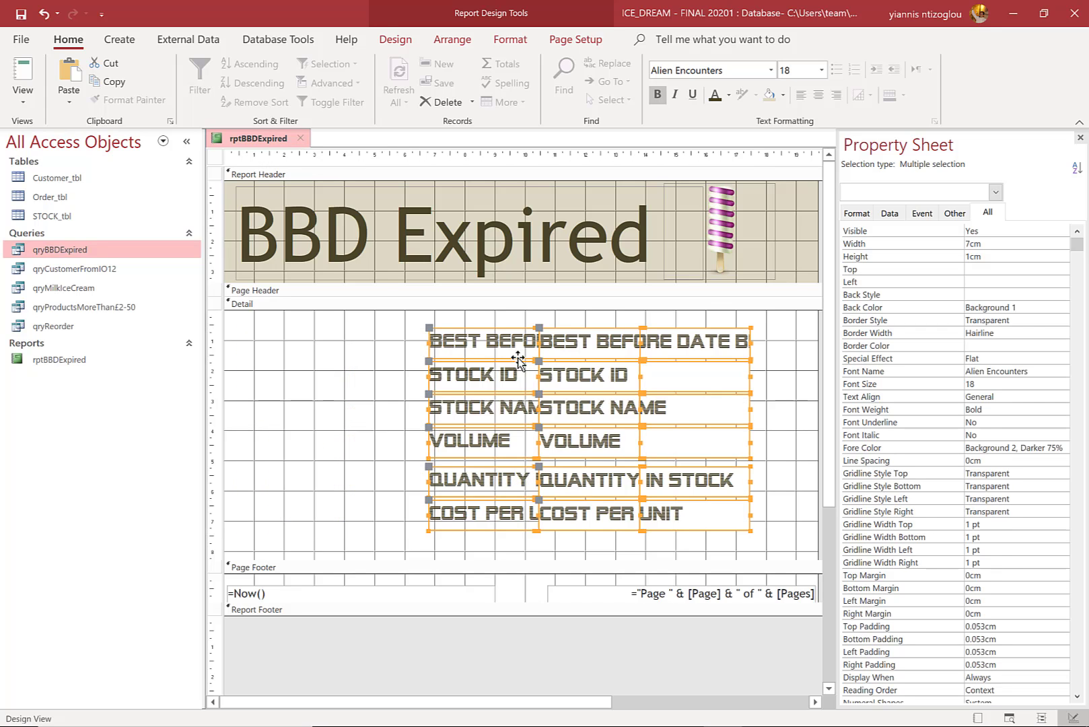
pyautogui.click(575, 555)
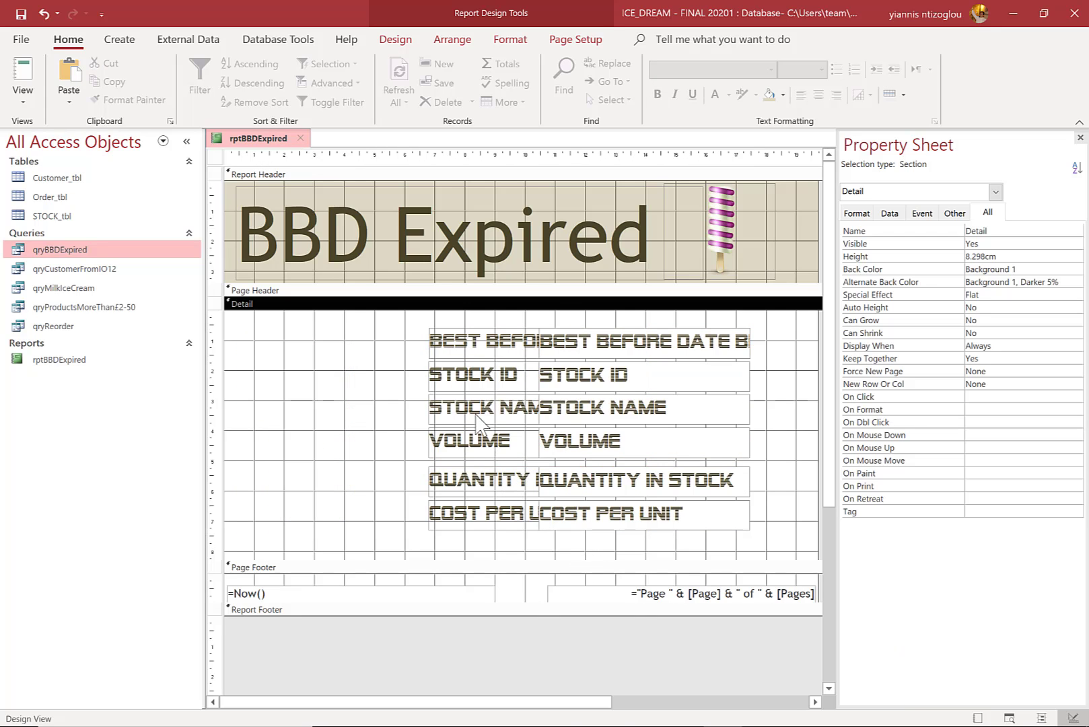
pyautogui.moveTo(404, 323); pyautogui.dragTo(445, 549)
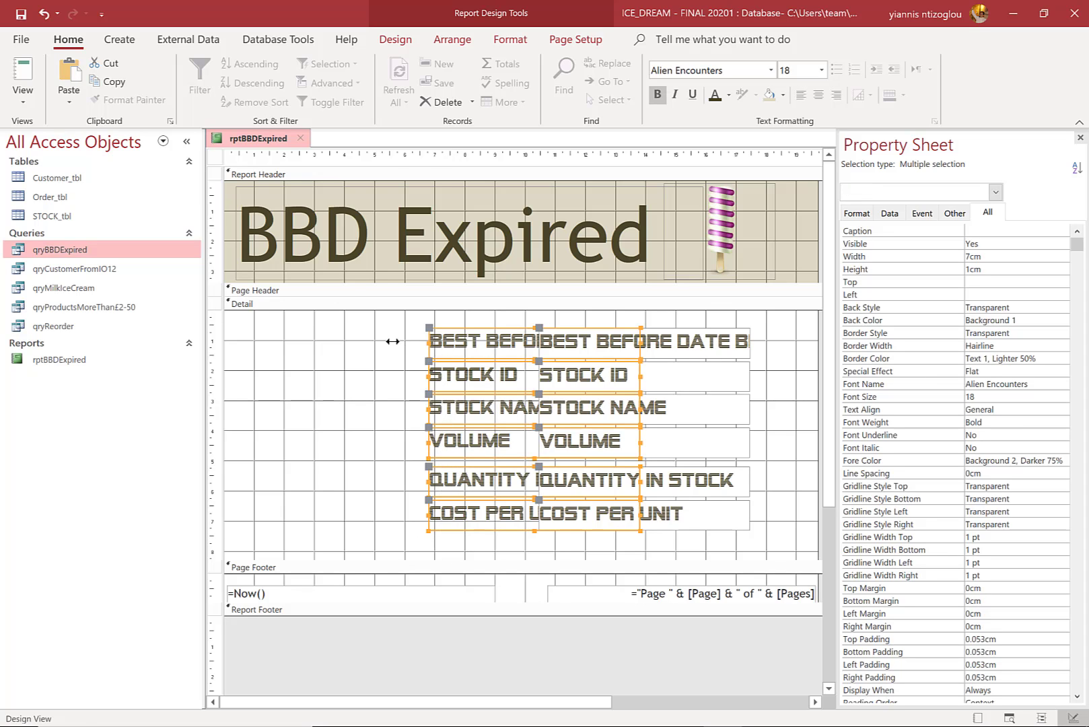
pyautogui.moveTo(392, 341); pyautogui.dragTo(243, 341)
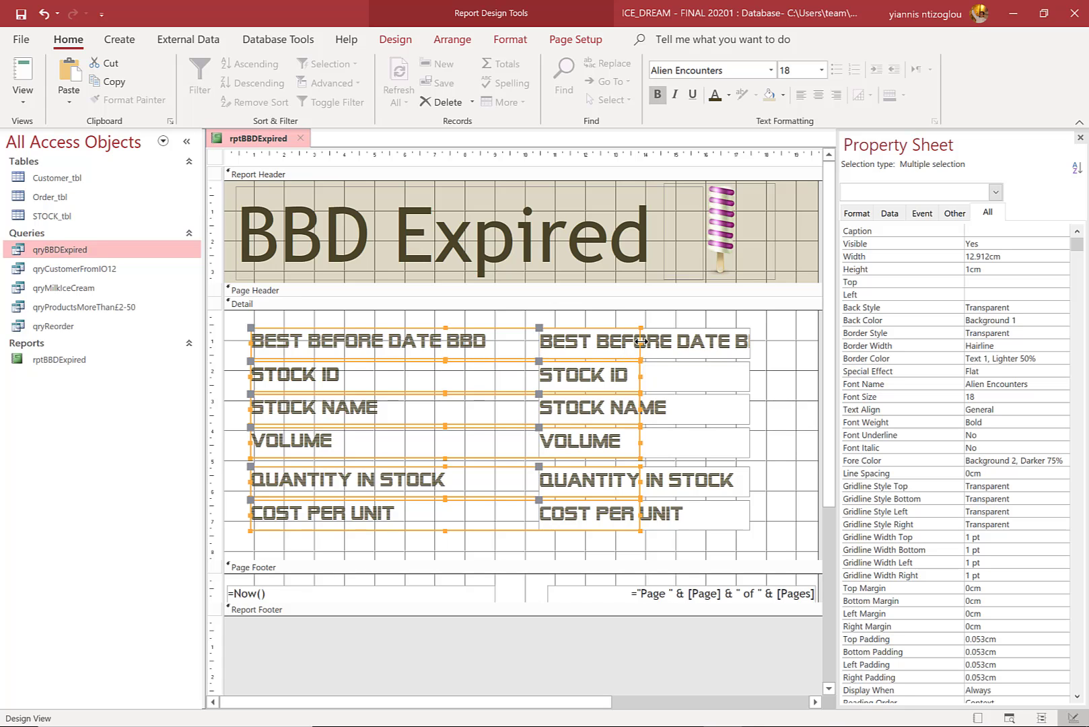
pyautogui.moveTo(640, 342); pyautogui.dragTo(503, 347)
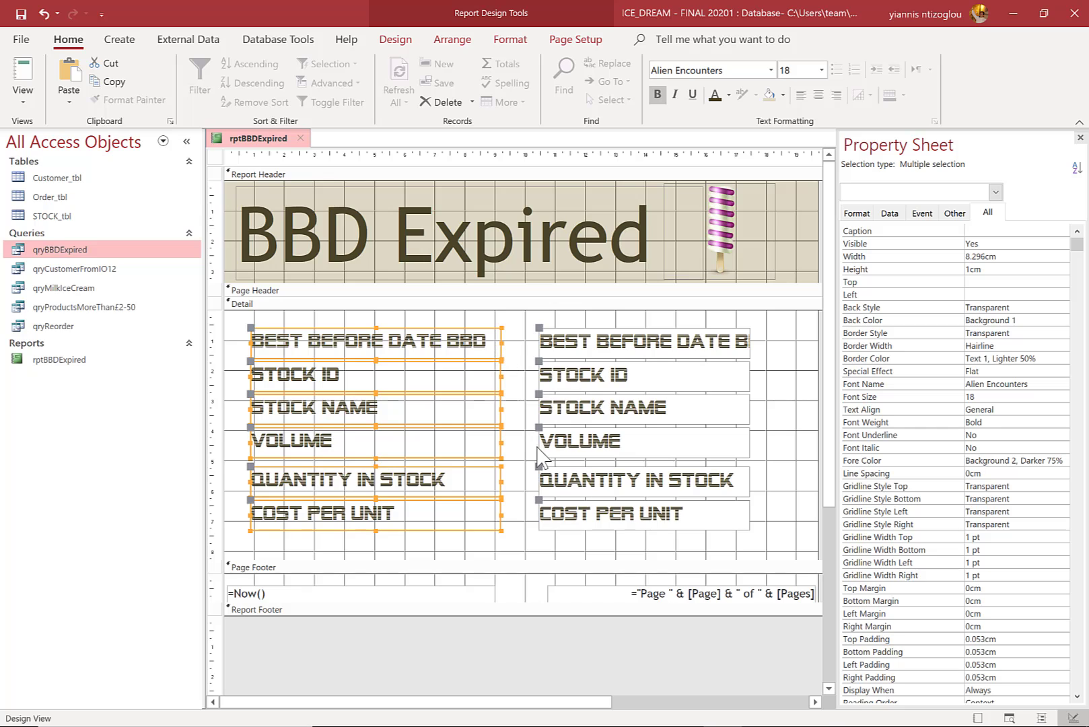
# Extend the Detail fields leftward to meet the labels, making them about 8.2 cm wide
pyautogui.moveTo(627, 553); pyautogui.dragTo(504, 341)
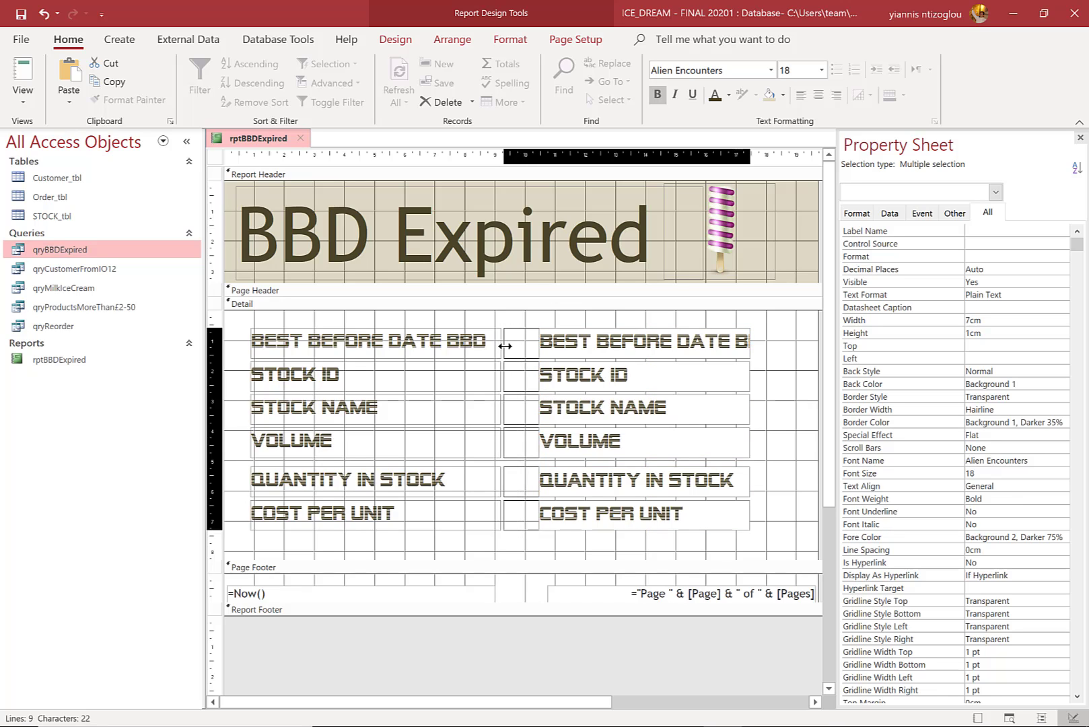
pyautogui.click(524, 557)
pyautogui.moveTo(551, 554); pyautogui.dragTo(268, 319)
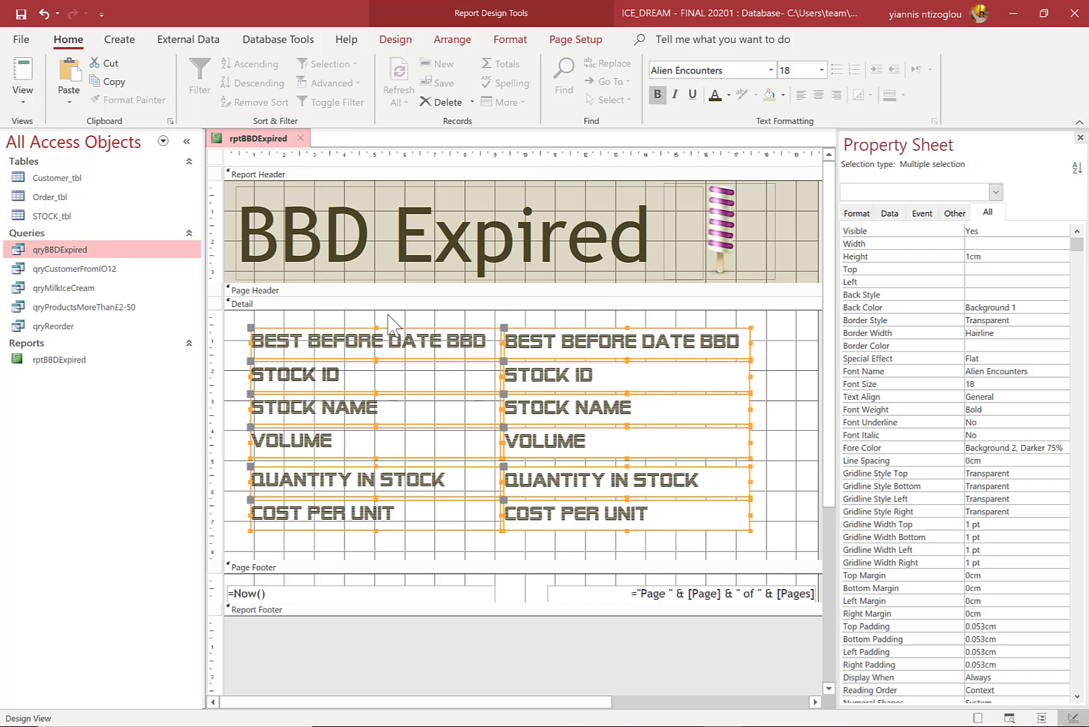
pyautogui.moveTo(389, 318); pyautogui.dragTo(418, 535)
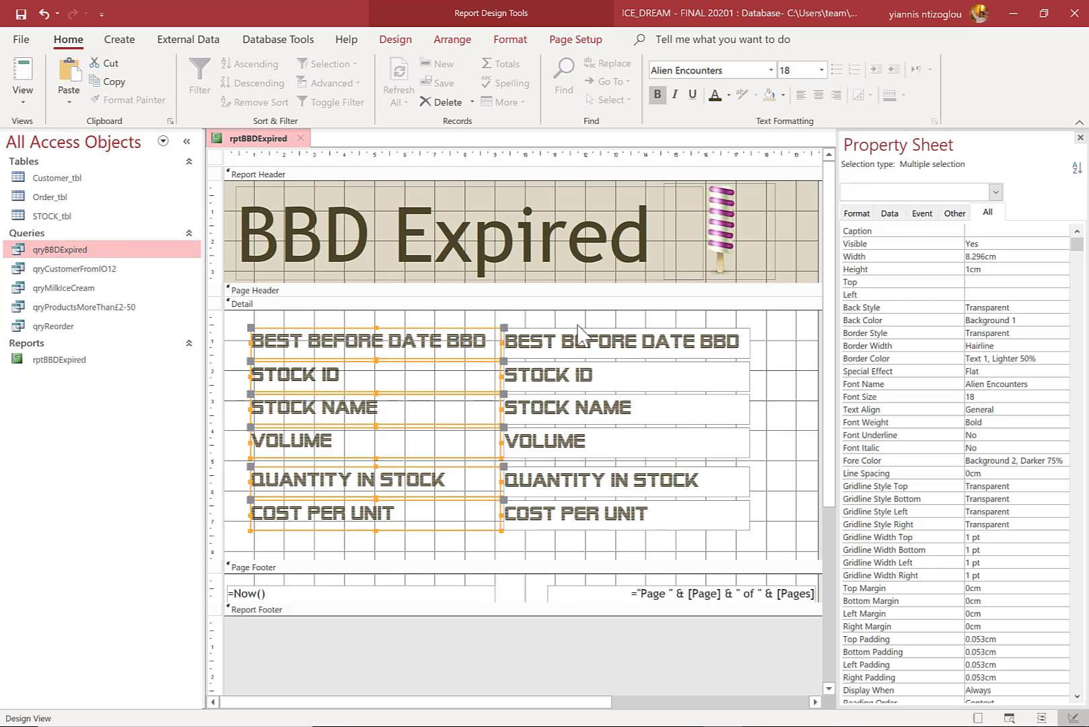
pyautogui.moveTo(585, 326); pyautogui.dragTo(630, 544)
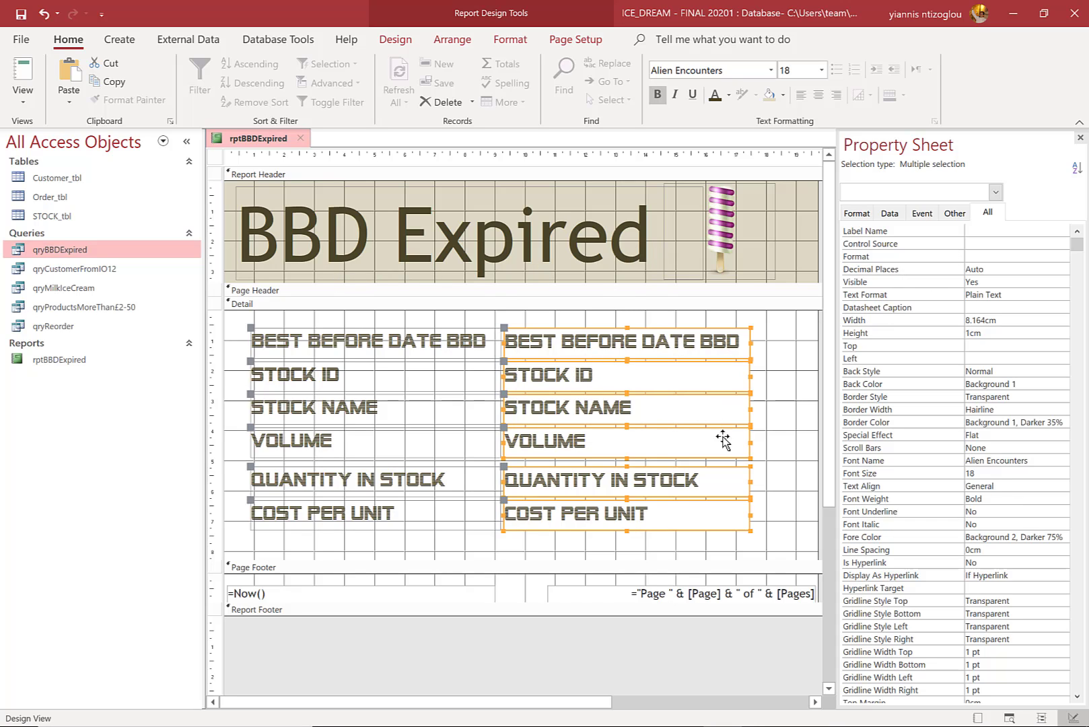
# Set the font size of all Detail labels and fields to 22
pyautogui.moveTo(549, 539); pyautogui.dragTo(262, 337)
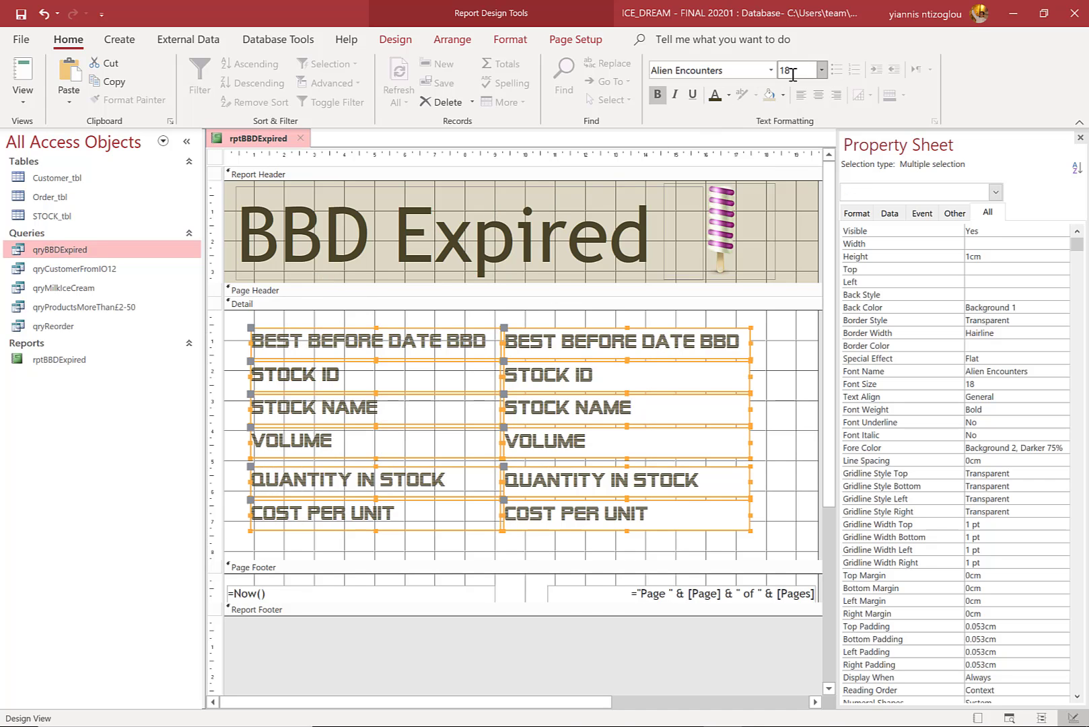
pyautogui.click(782, 71)
pyautogui.press('Return')
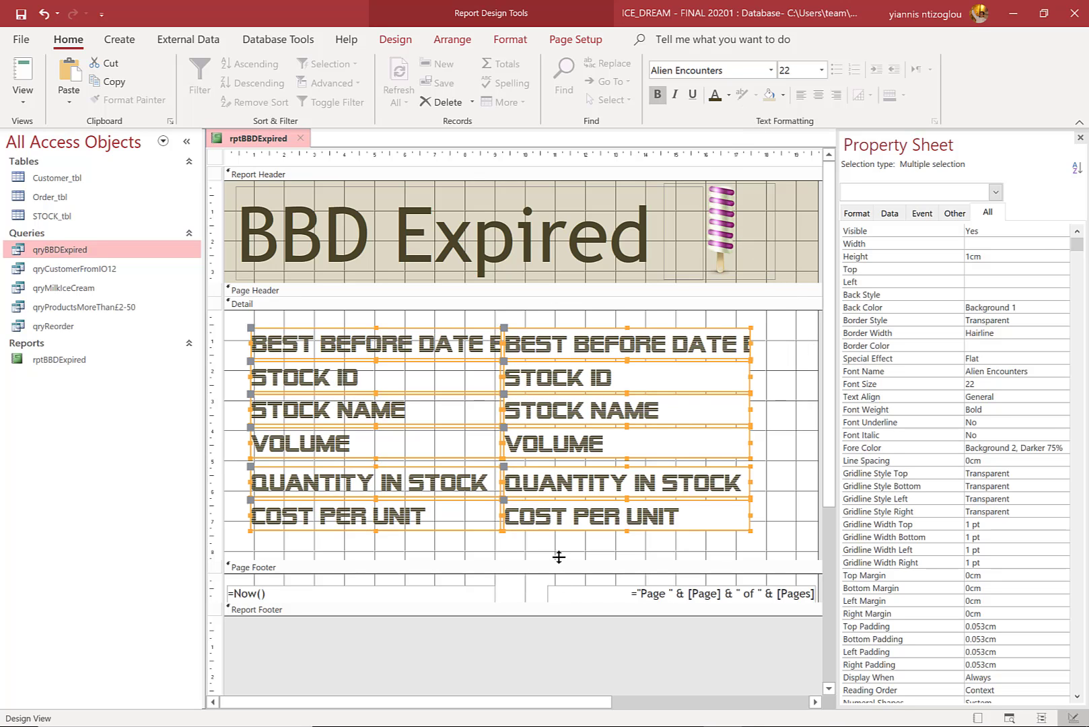
# Widen the Detail labels to about 9.8 cm and the fields to about 9.9 cm so the full BEST BEFORE DATE BBD text fits
pyautogui.moveTo(559, 557); pyautogui.dragTo(465, 330)
pyautogui.moveTo(369, 544); pyautogui.dragTo(240, 343)
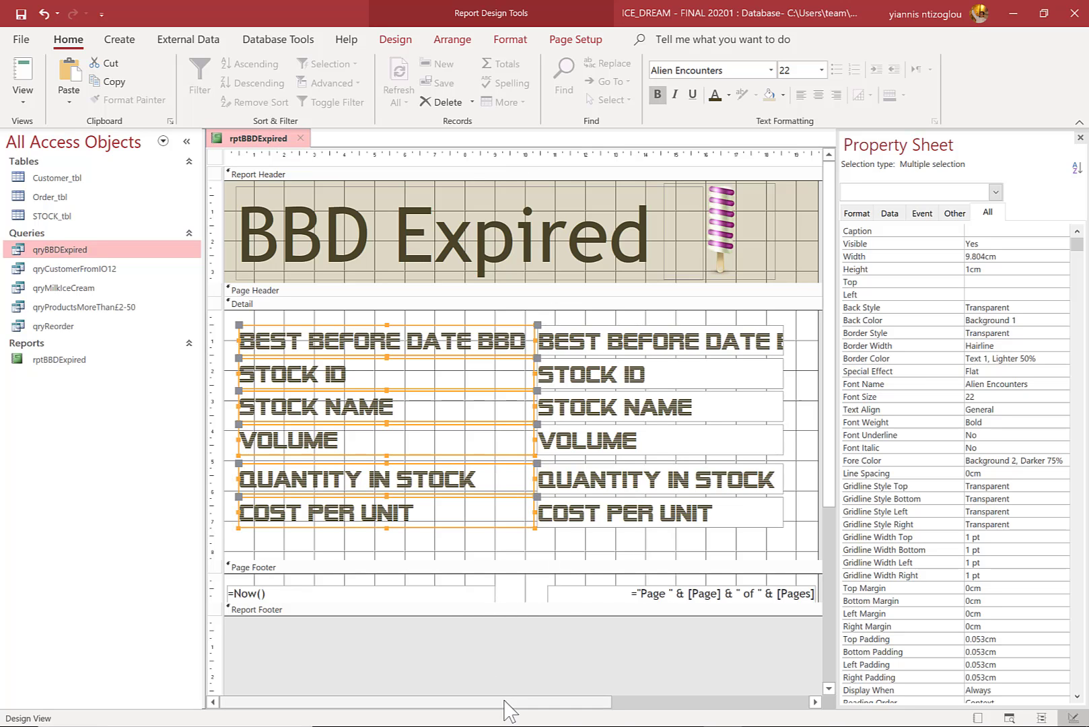
pyautogui.moveTo(506, 702); pyautogui.dragTo(605, 702)
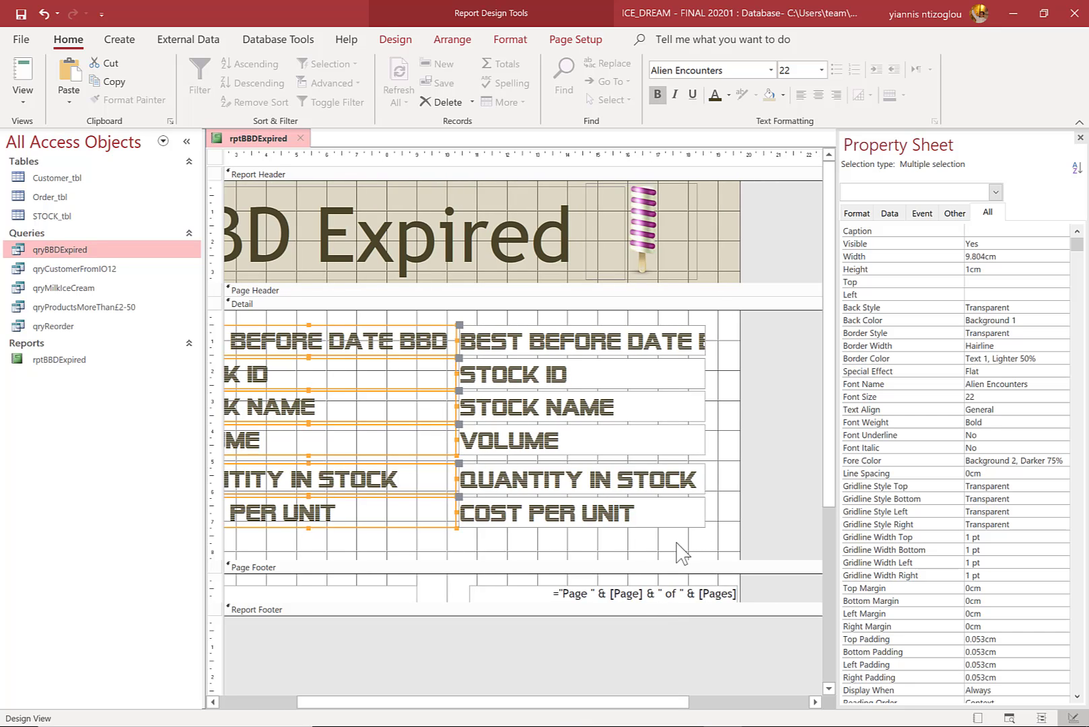
pyautogui.moveTo(682, 552); pyautogui.dragTo(604, 330)
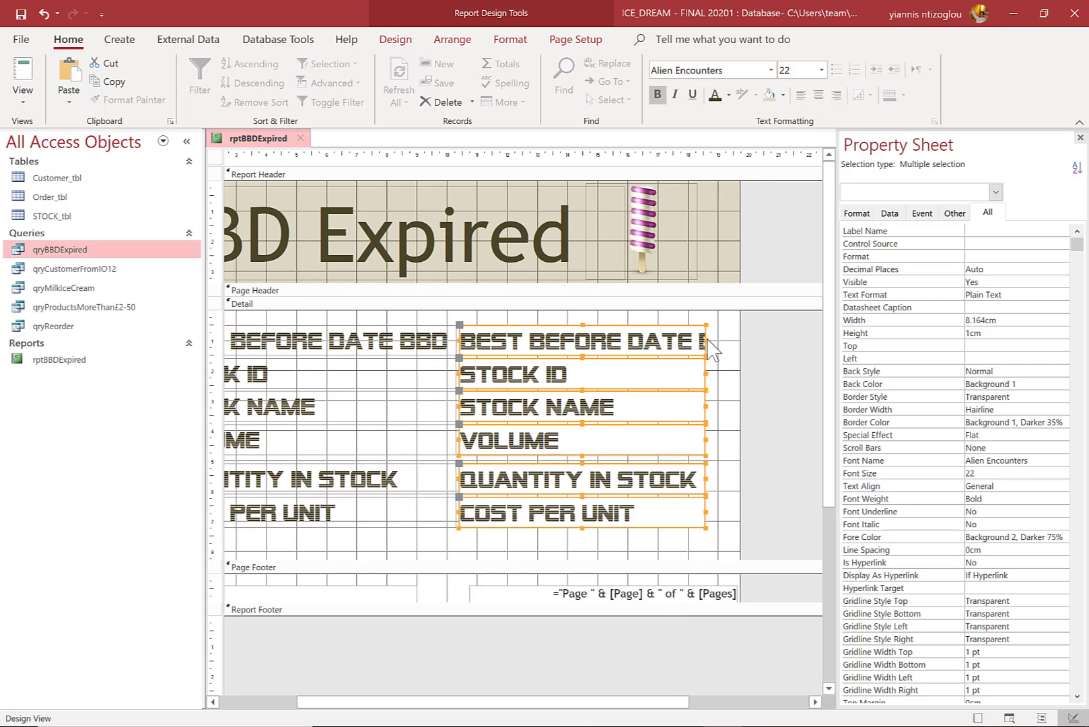
pyautogui.moveTo(704, 339); pyautogui.dragTo(759, 340)
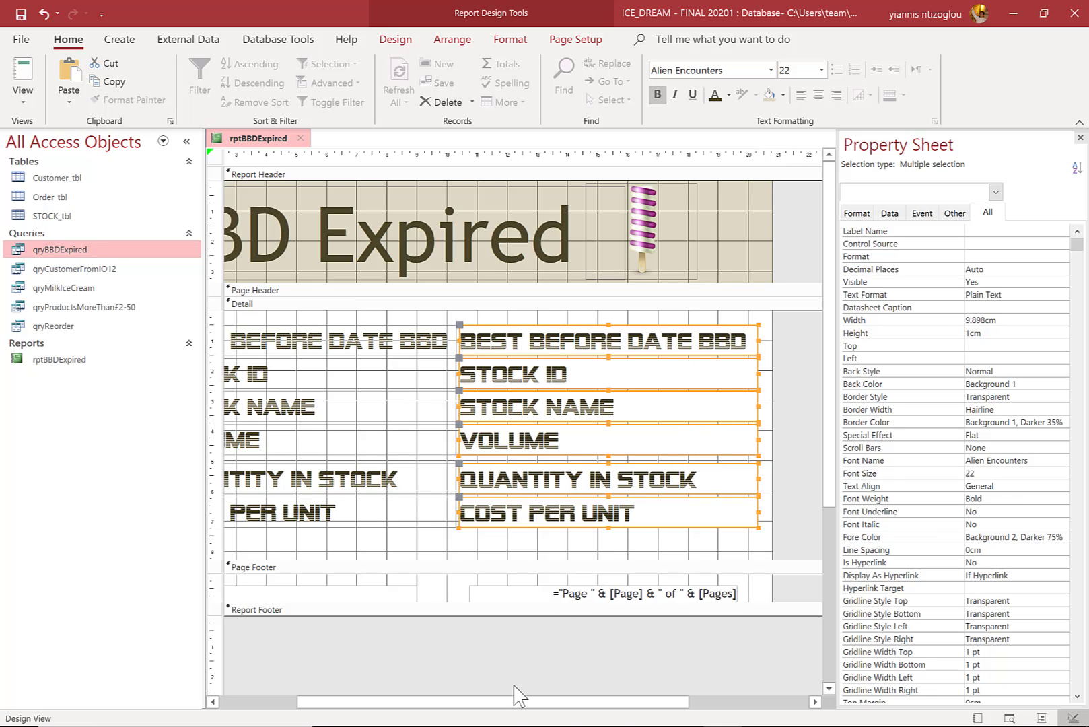
# Extend the Detail section downward to about 13 cm, leaving free space below the COST PER UNIT row
pyautogui.moveTo(509, 701); pyautogui.dragTo(329, 687)
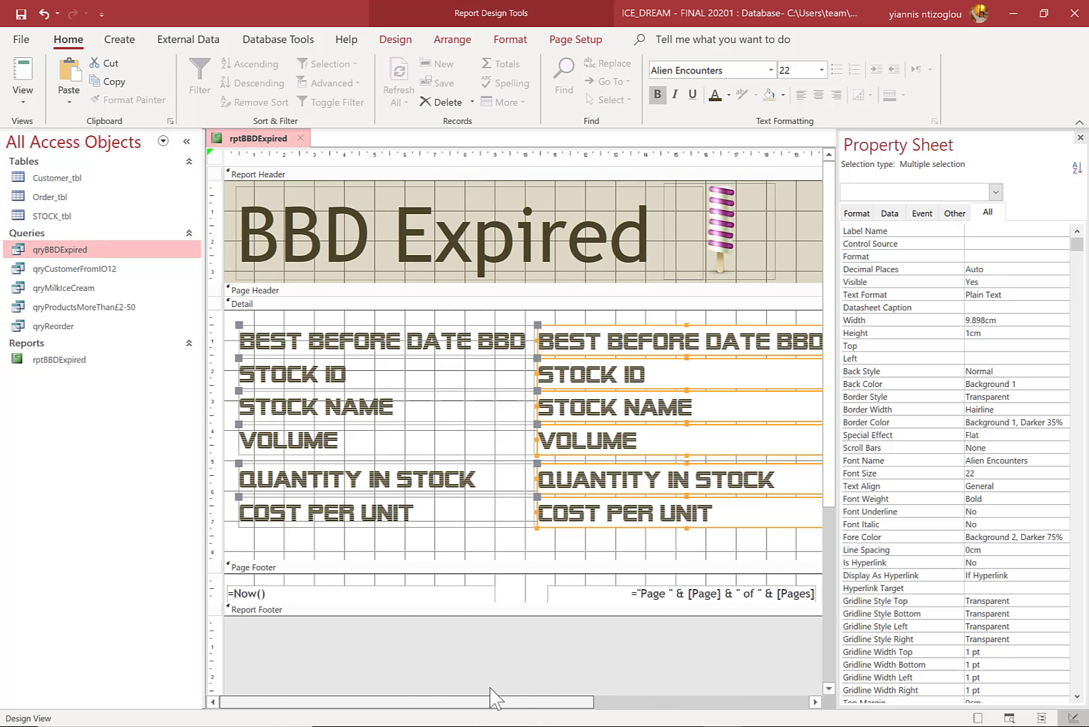
pyautogui.moveTo(495, 700); pyautogui.dragTo(663, 673)
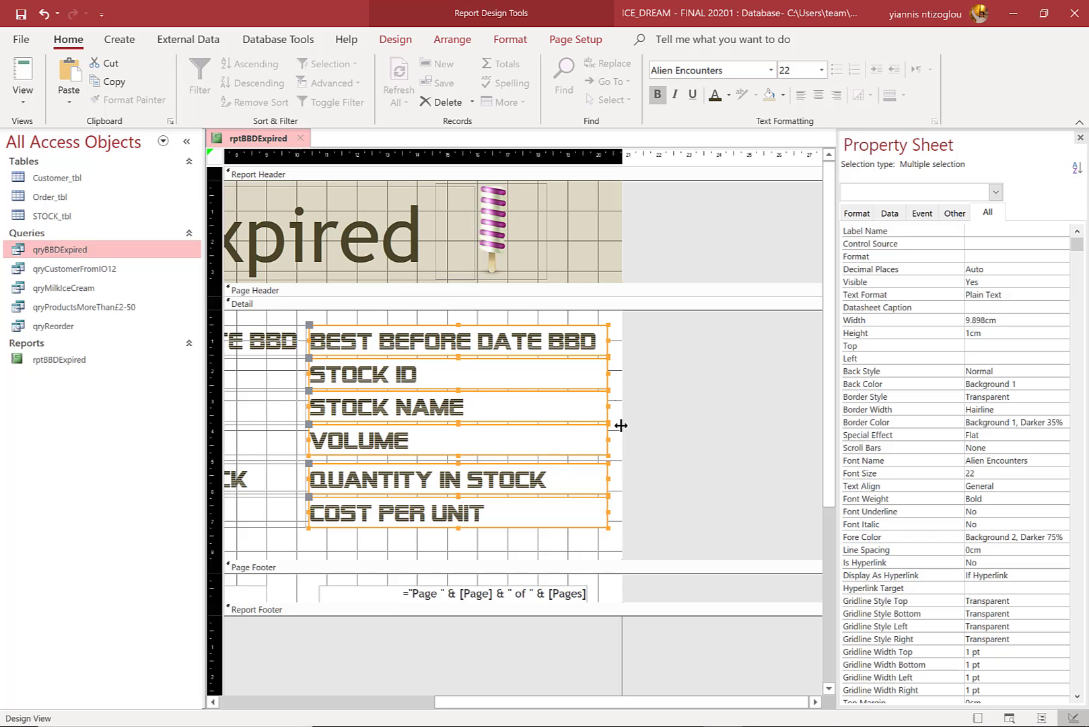
pyautogui.moveTo(474, 707); pyautogui.dragTo(258, 694)
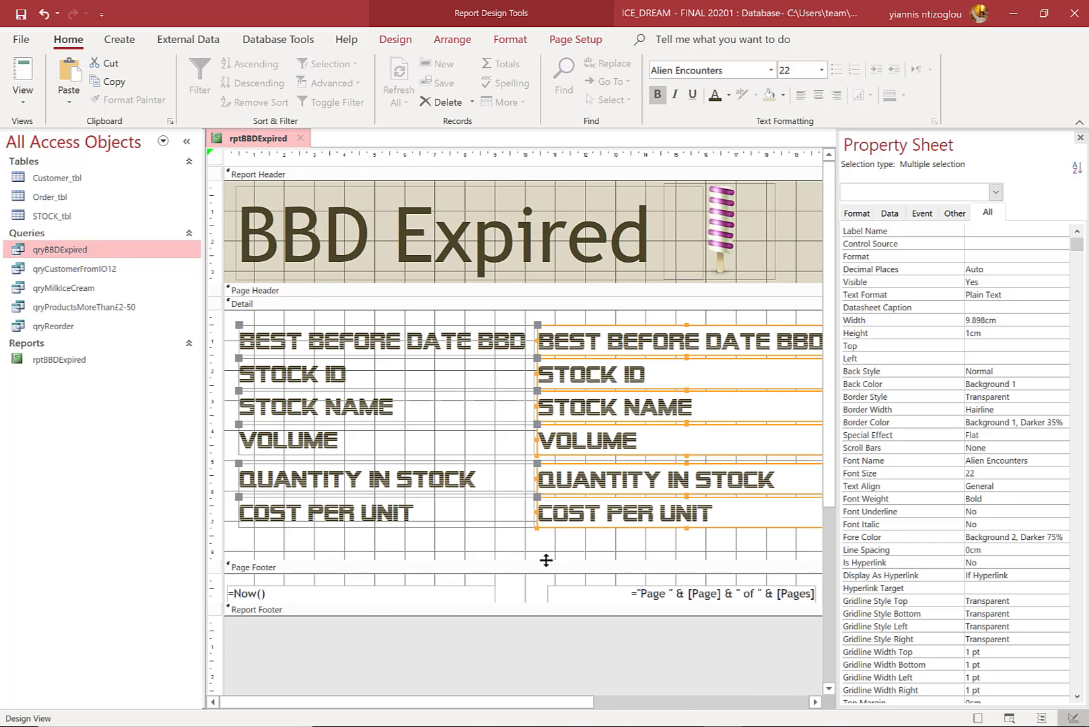
pyautogui.moveTo(546, 560); pyautogui.dragTo(539, 712)
pyautogui.scroll(-1, 576, 603)
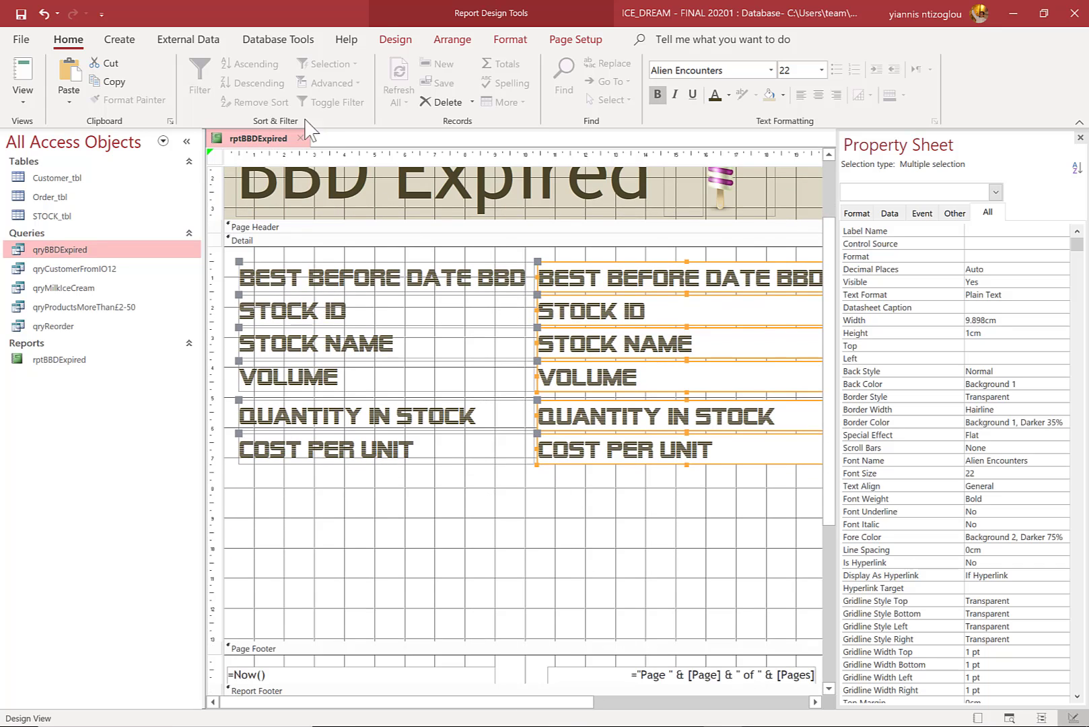
# Draw a rectangle about 17 cm wide and 4.5 cm high in the Detail section below the COST PER UNIT row
pyautogui.click(399, 40)
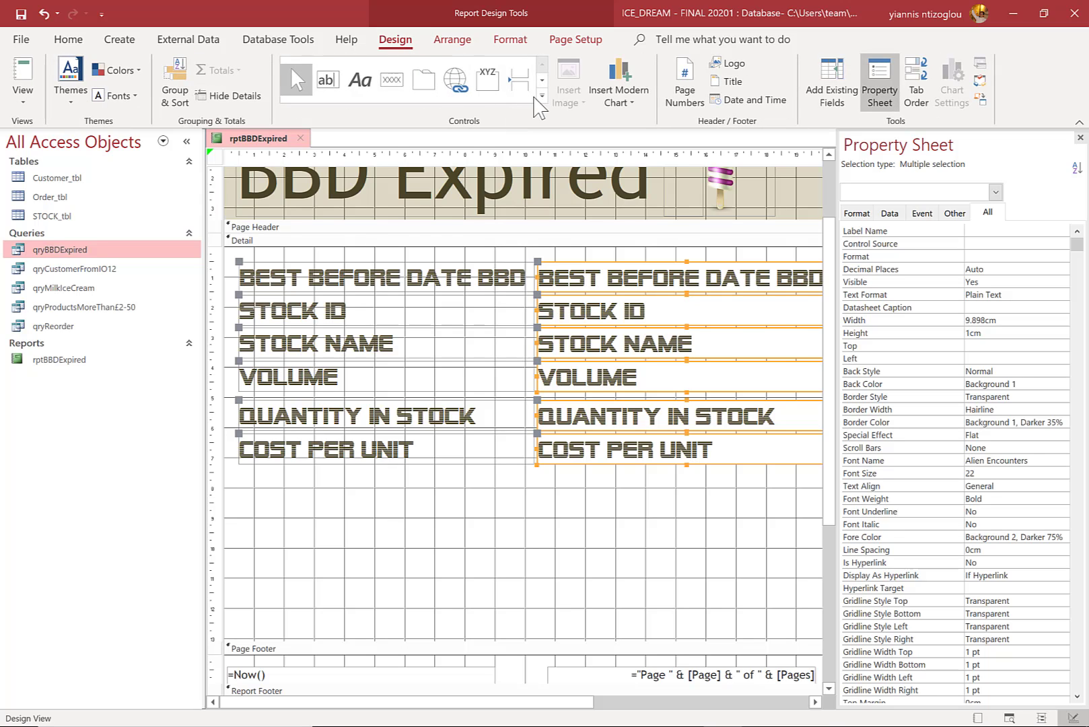
pyautogui.click(540, 95)
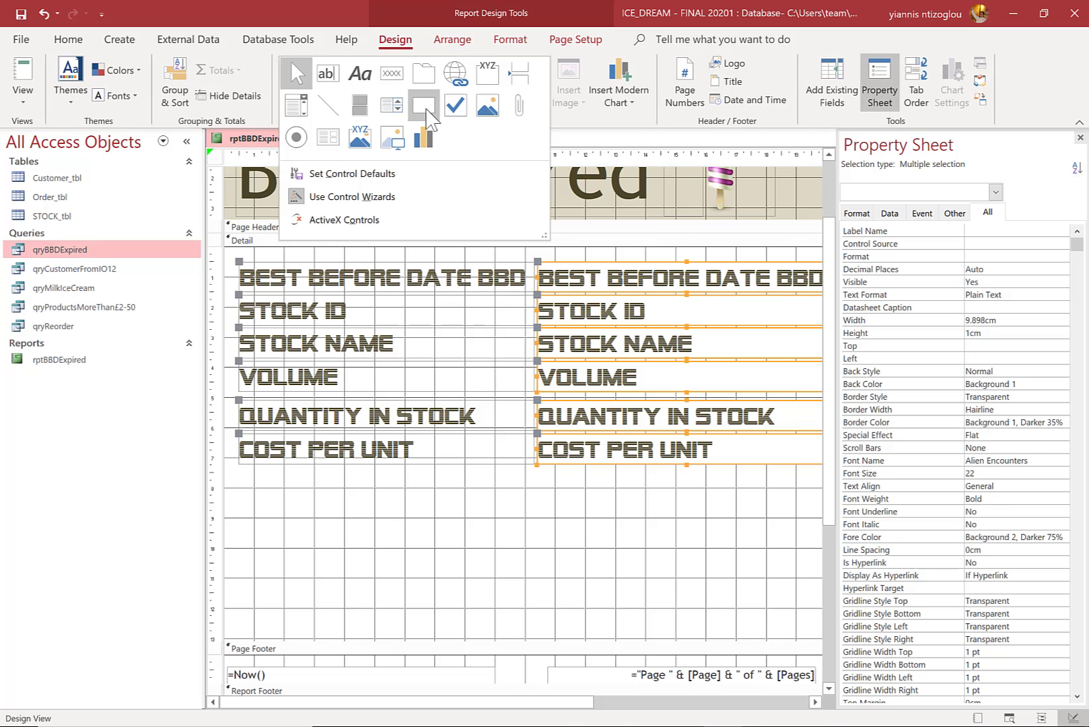
pyautogui.click(424, 106)
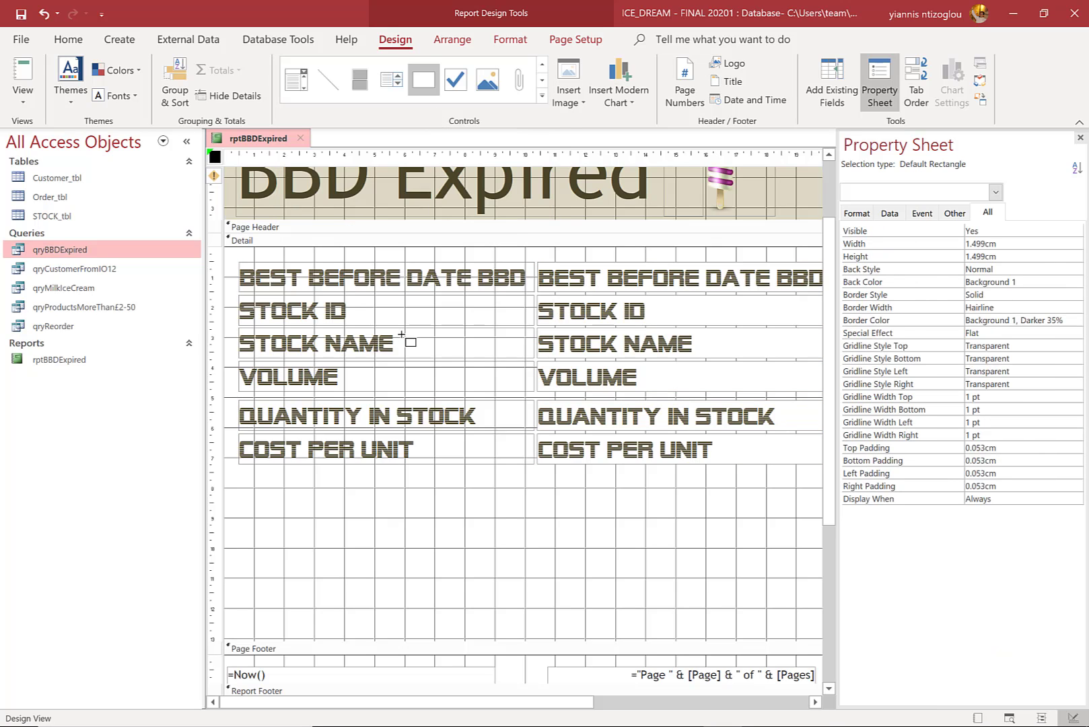
pyautogui.moveTo(262, 481)
pyautogui.mouseDown()
pyautogui.moveTo(536, 534)
pyautogui.moveTo(673, 605)
pyautogui.moveTo(792, 609)
pyautogui.moveTo(763, 608)
pyautogui.mouseUp()
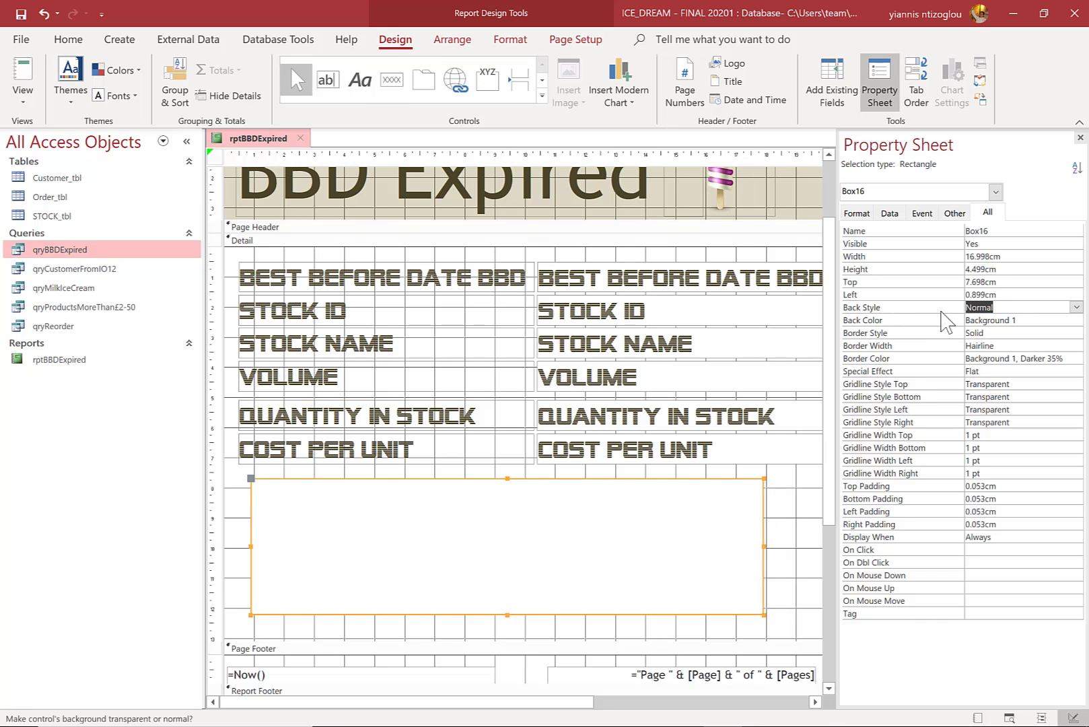
# Fill the rectangle below the COST PER UNIT row with the theme color Background 2, Darker 25%
pyautogui.click(995, 320)
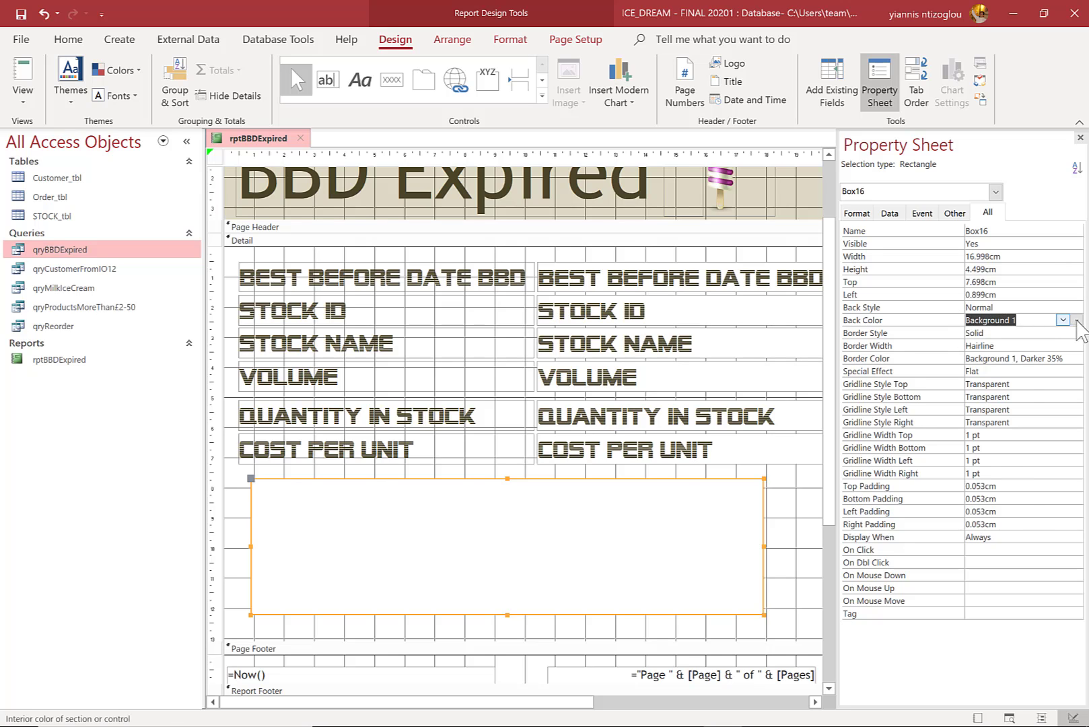
pyautogui.click(1077, 320)
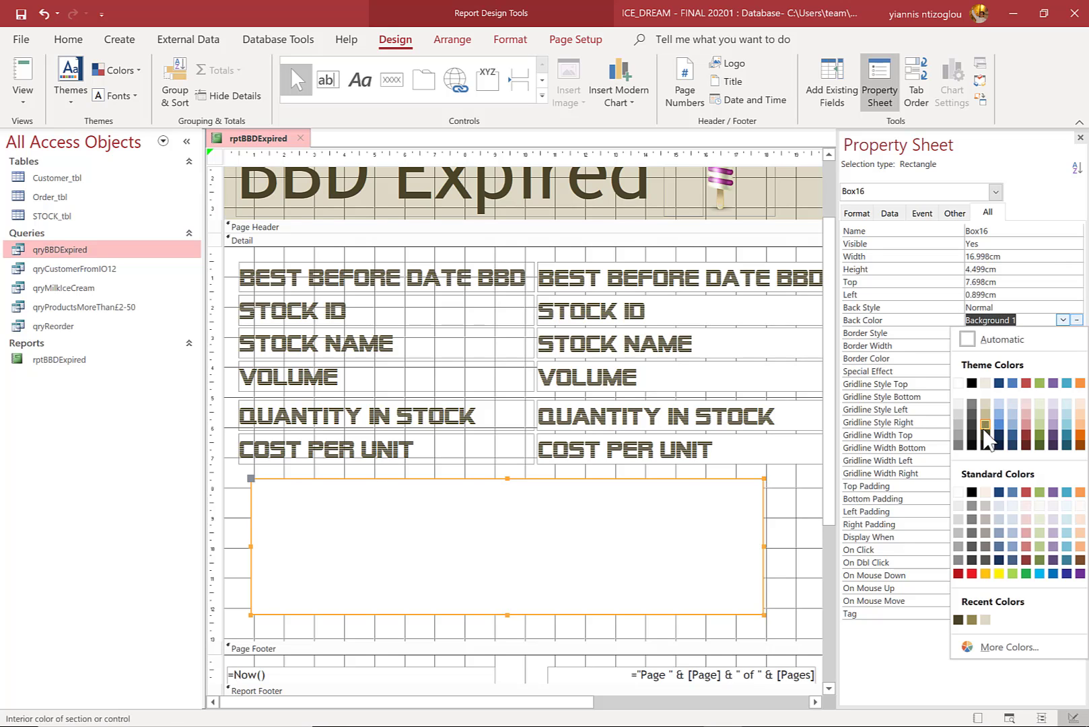
pyautogui.click(986, 424)
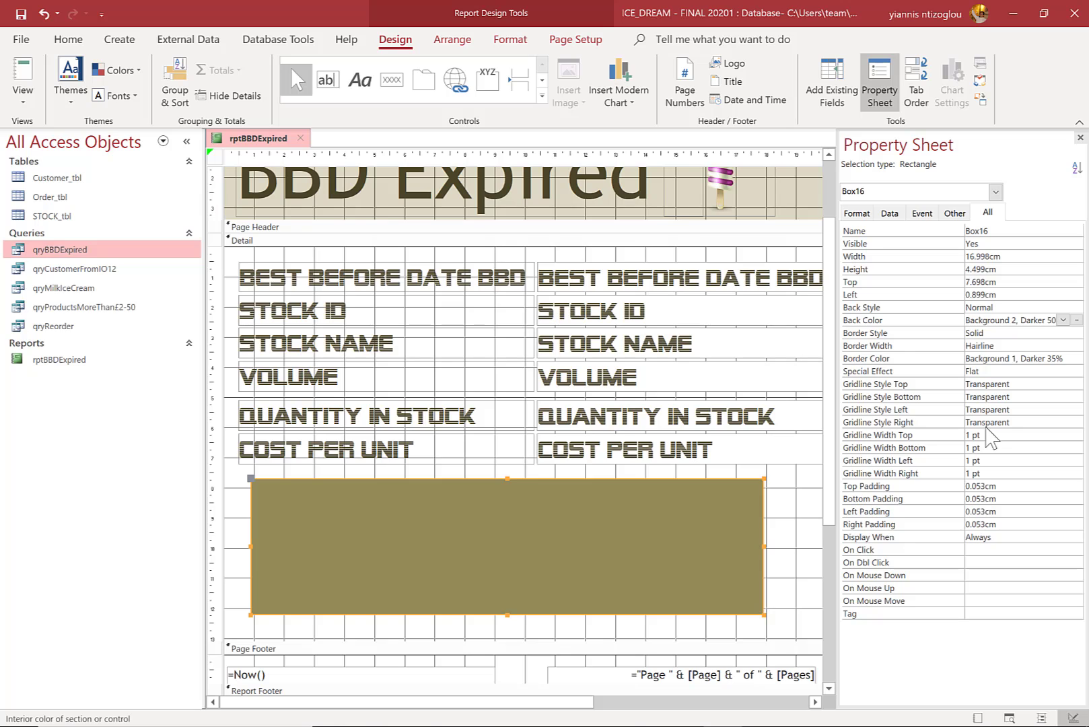
pyautogui.click(1076, 320)
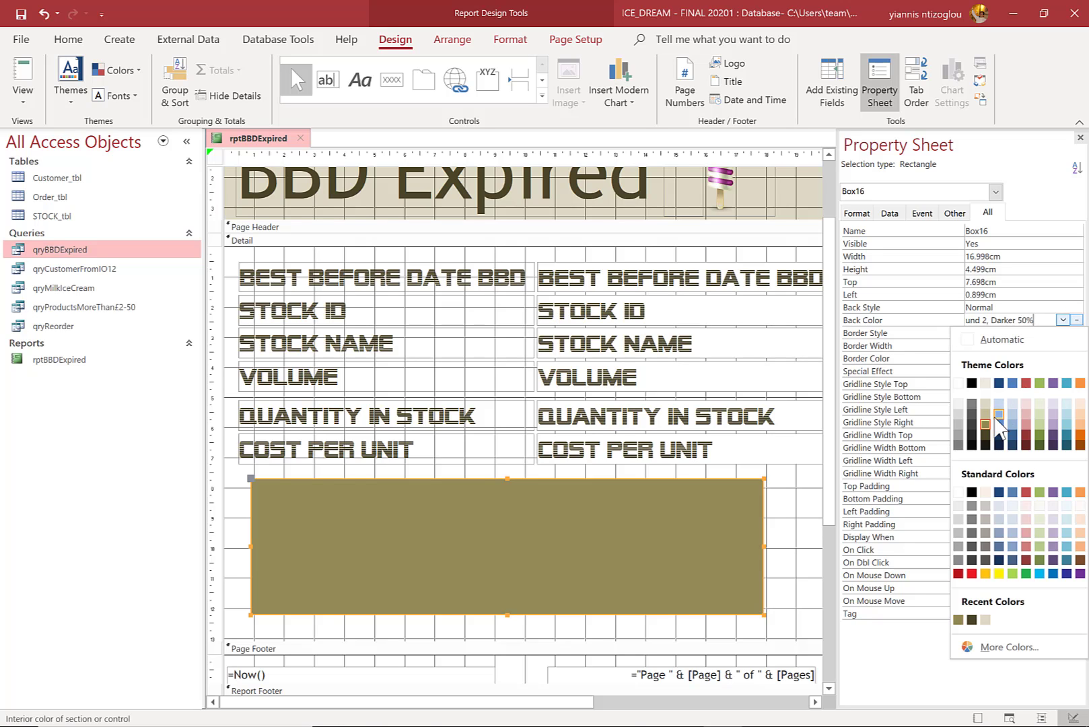
pyautogui.click(985, 412)
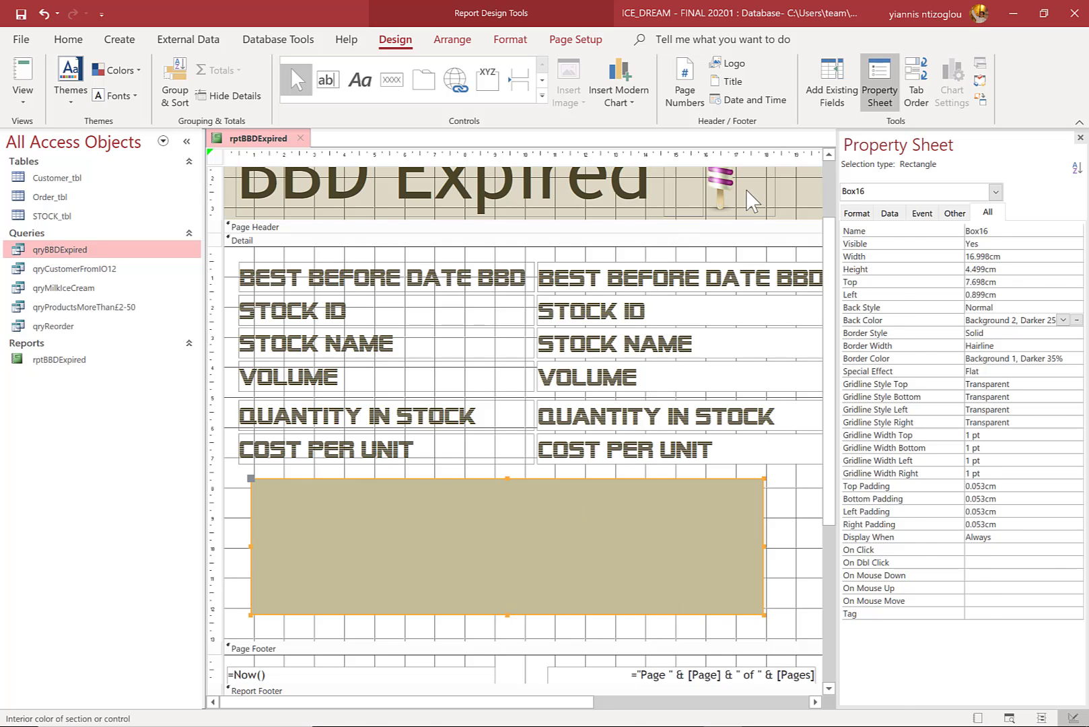
# Copy the ice-lolly image from the report header and paste the copy into the Detail section
pyautogui.click(725, 187)
pyautogui.rightClick(728, 185)
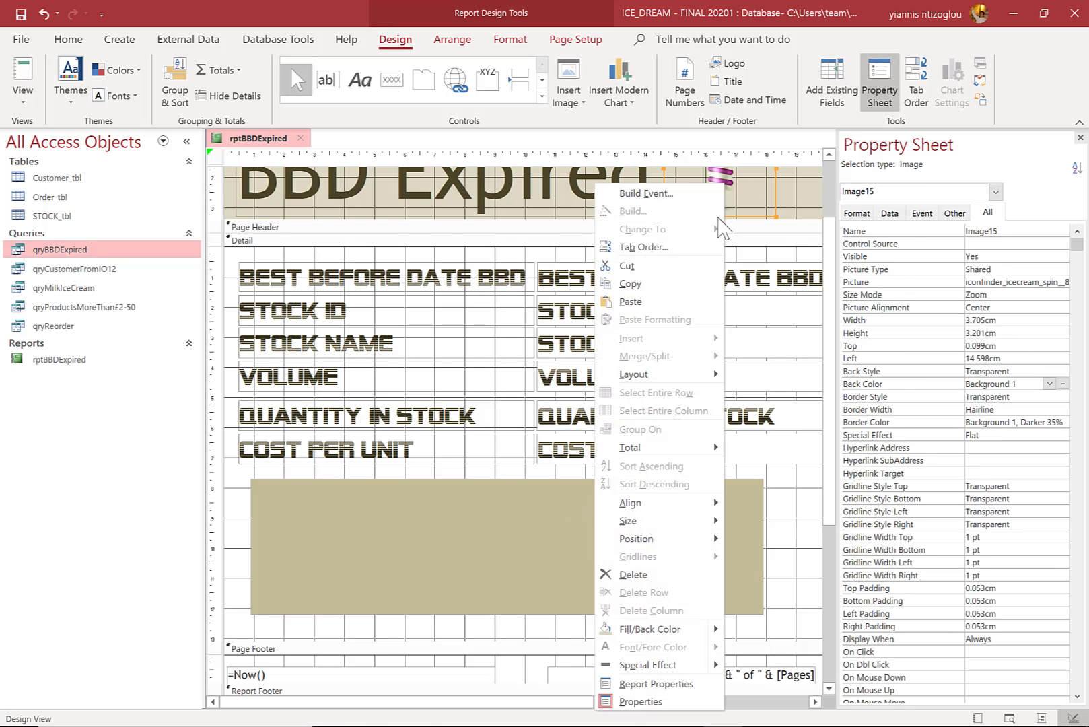
pyautogui.click(661, 289)
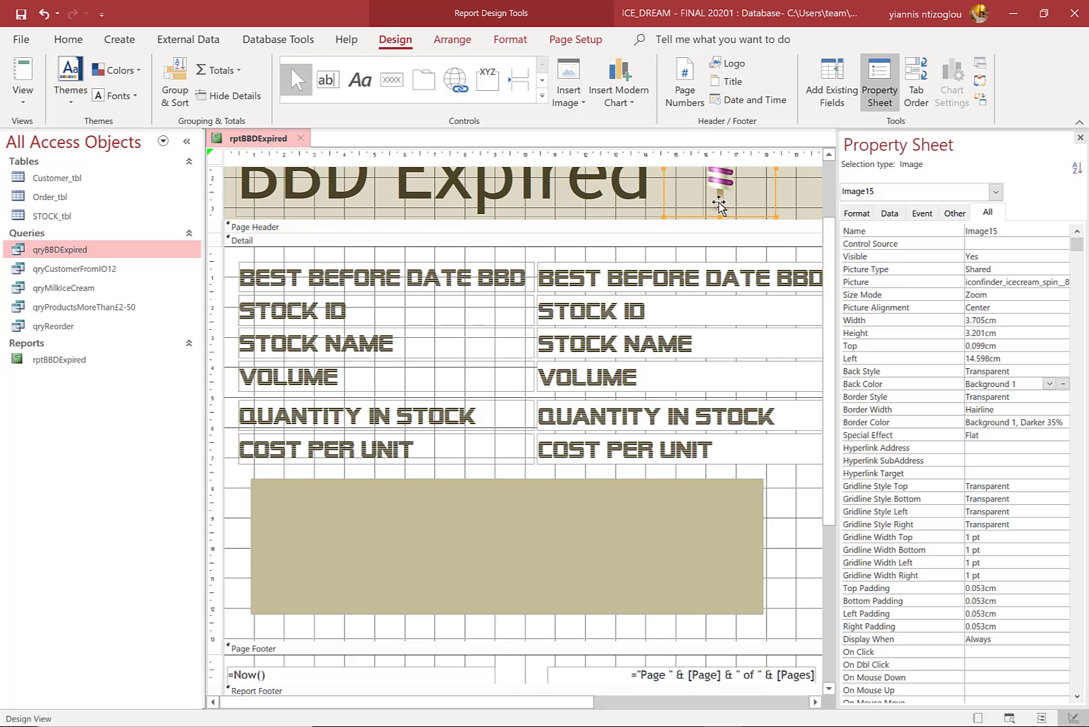
pyautogui.rightClick(776, 499)
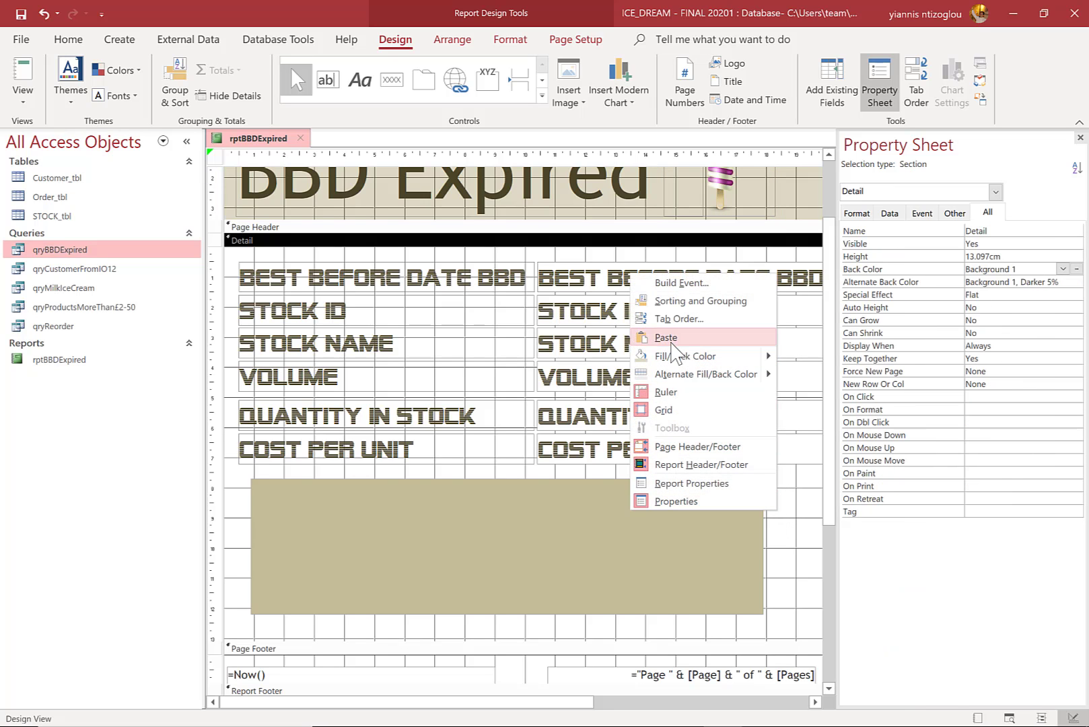
pyautogui.click(665, 337)
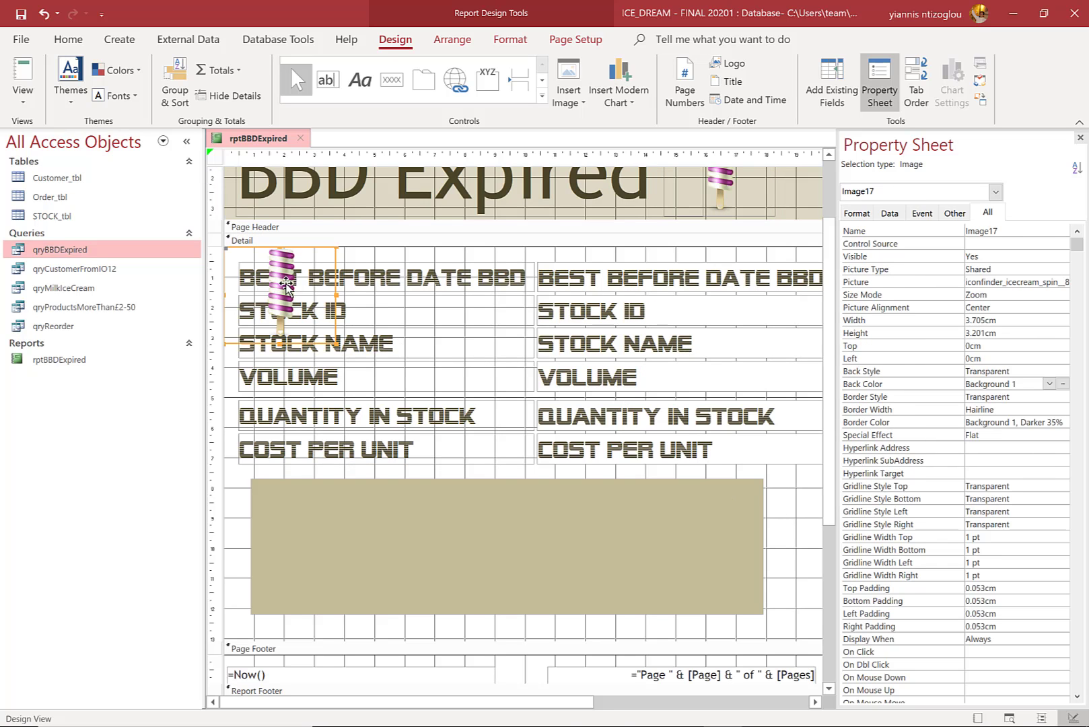
# Move the pasted ice-lolly image onto the middle of the Detail rectangle and enlarge it to about 5.1 cm by 3.9 cm
pyautogui.moveTo(286, 288); pyautogui.dragTo(493, 529)
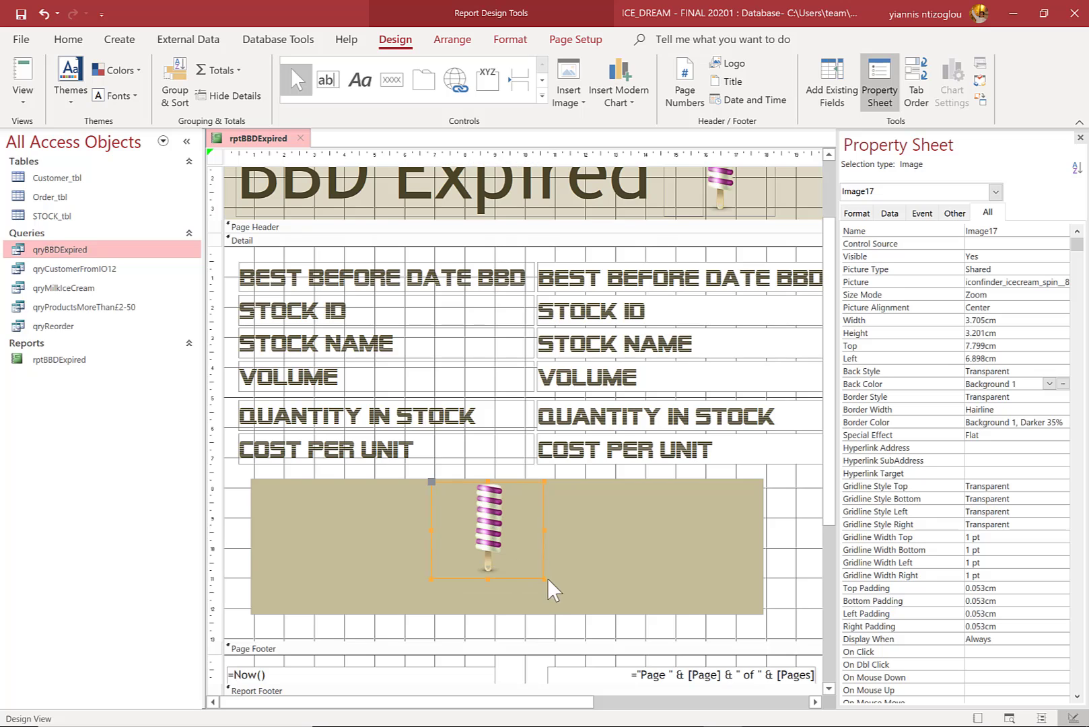
pyautogui.moveTo(543, 578); pyautogui.dragTo(585, 599)
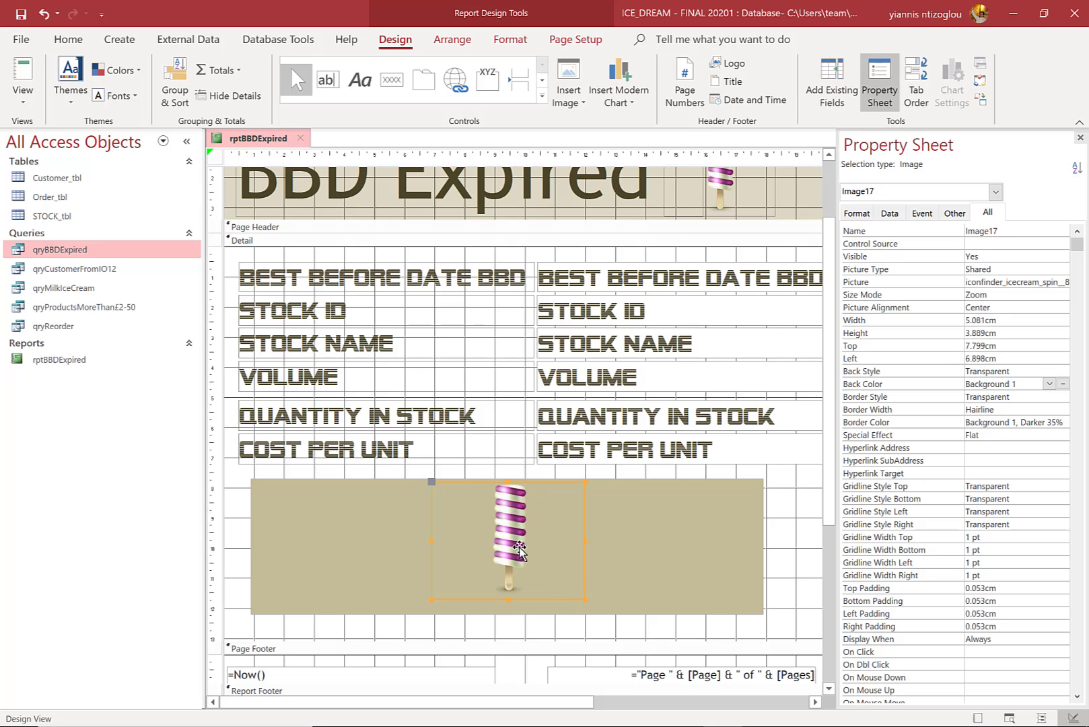
pyautogui.moveTo(519, 549); pyautogui.dragTo(543, 551)
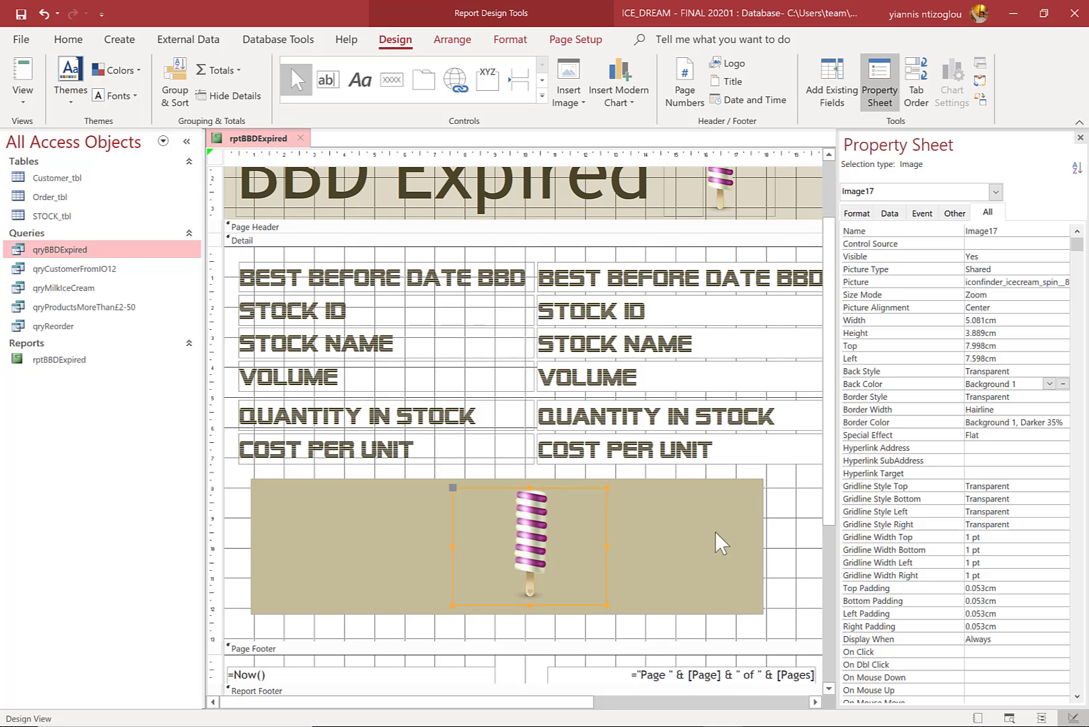
pyautogui.click(798, 539)
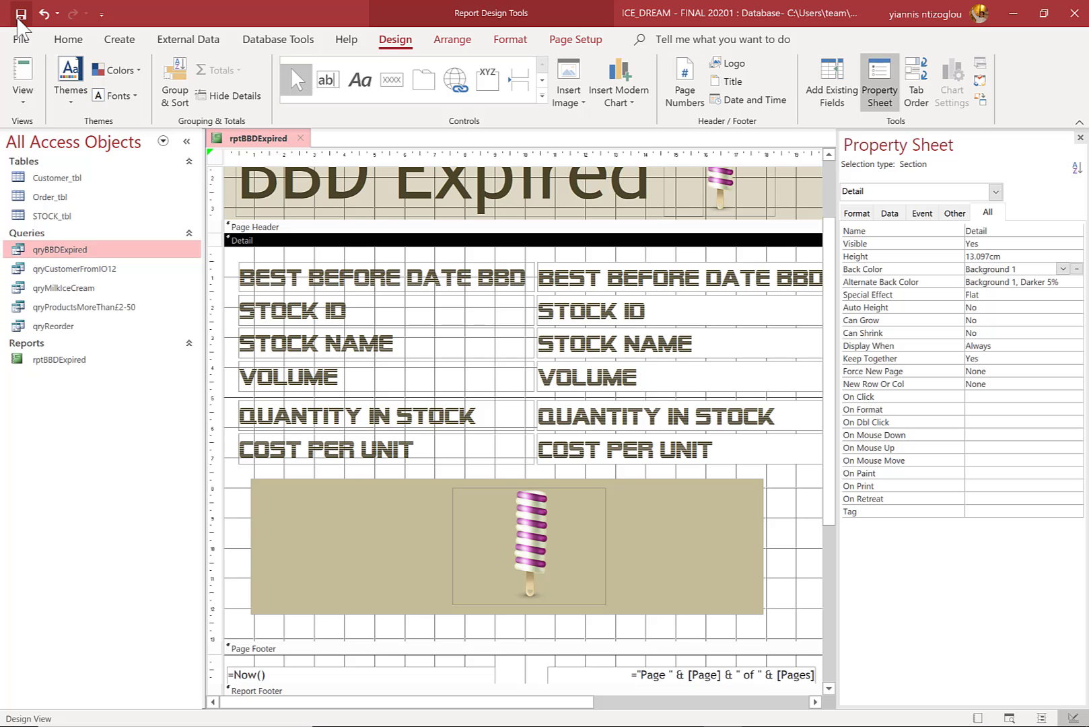
# Show the report in Report View and examine the layout and field alignment of the first records
pyautogui.click(23, 94)
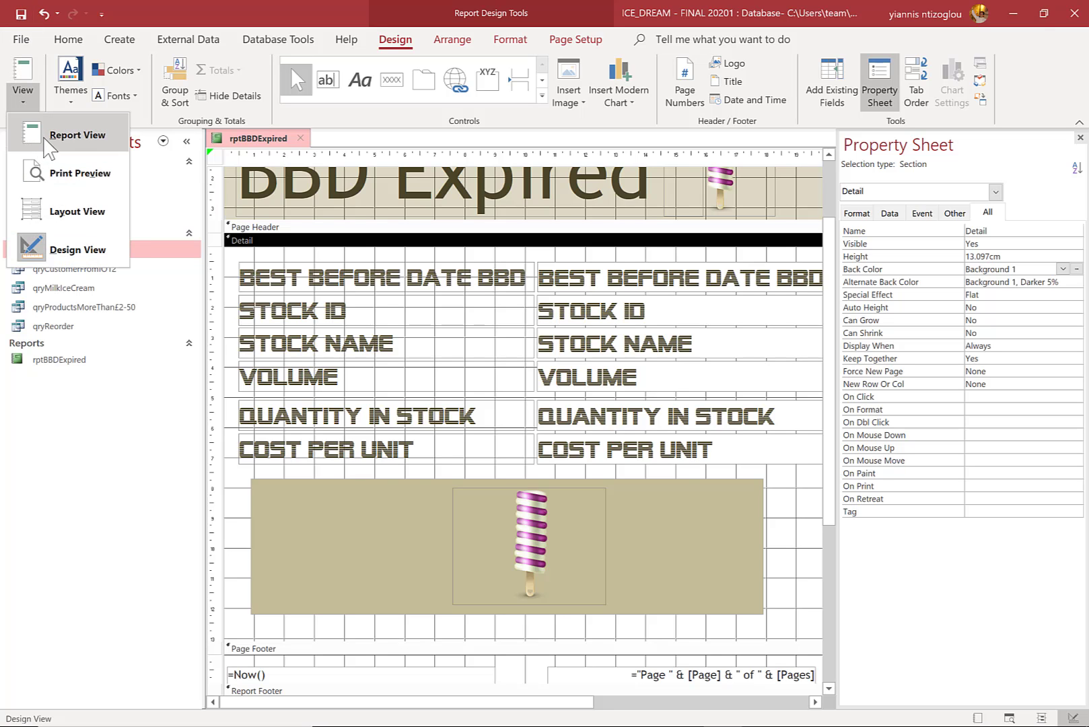
pyautogui.click(67, 135)
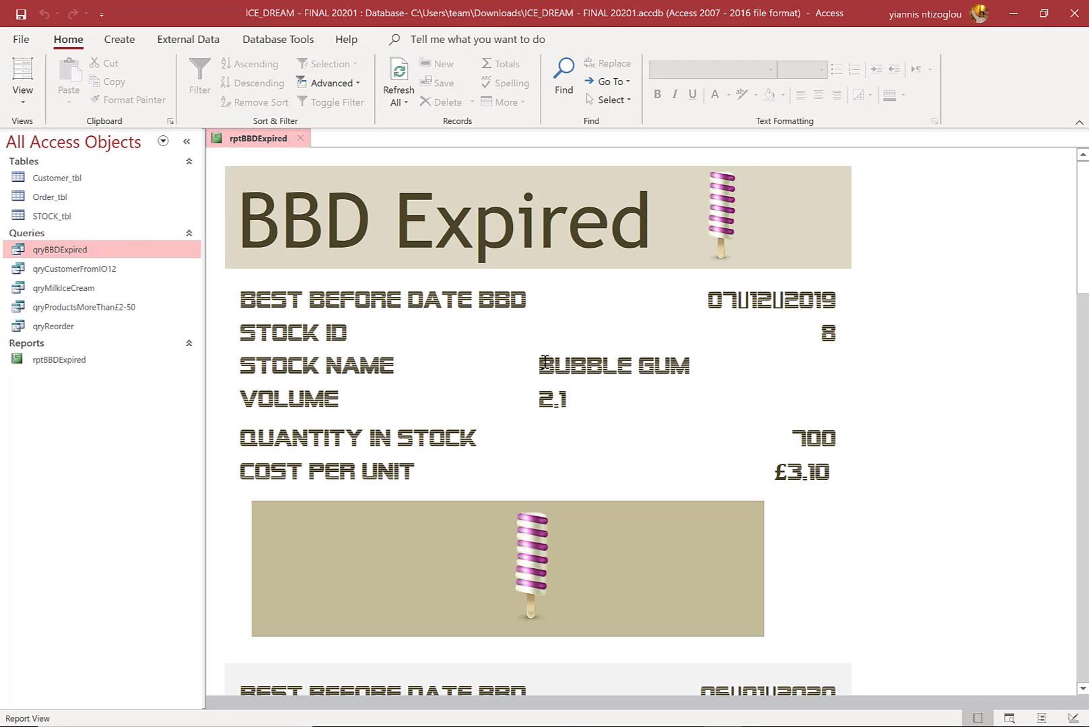
pyautogui.scroll(-3, 559, 389)
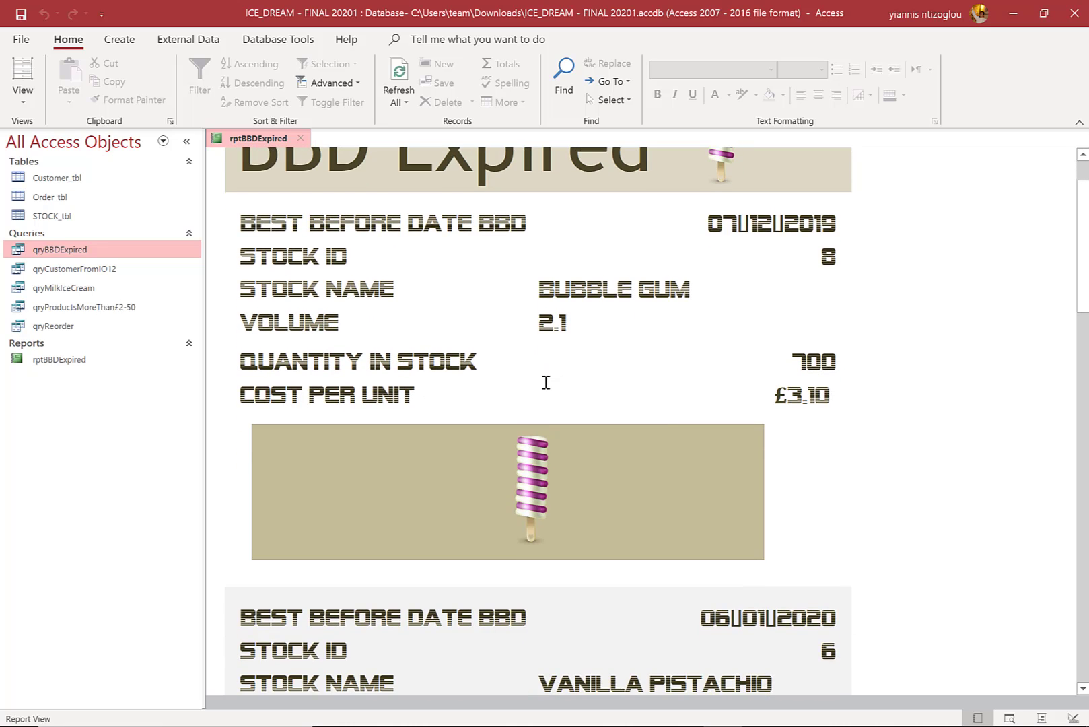
pyautogui.scroll(-3, 536, 382)
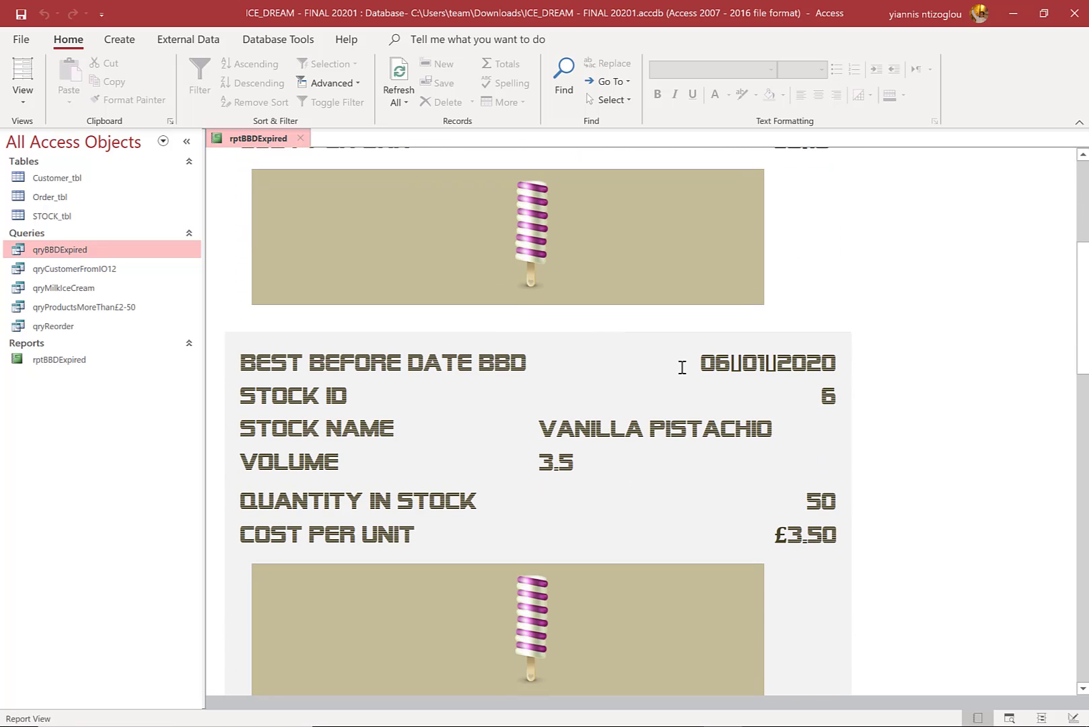
pyautogui.scroll(-2, 644, 522)
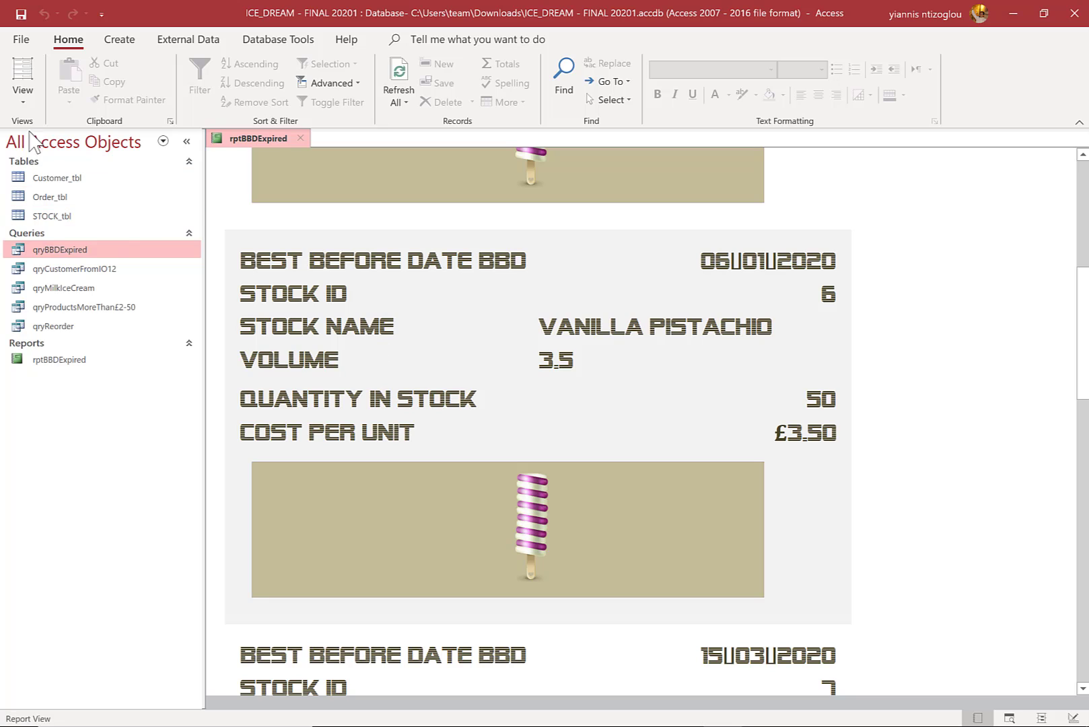
# Left-align all the Detail labels and fields in Design View, and display the result in Report View
pyautogui.click(23, 94)
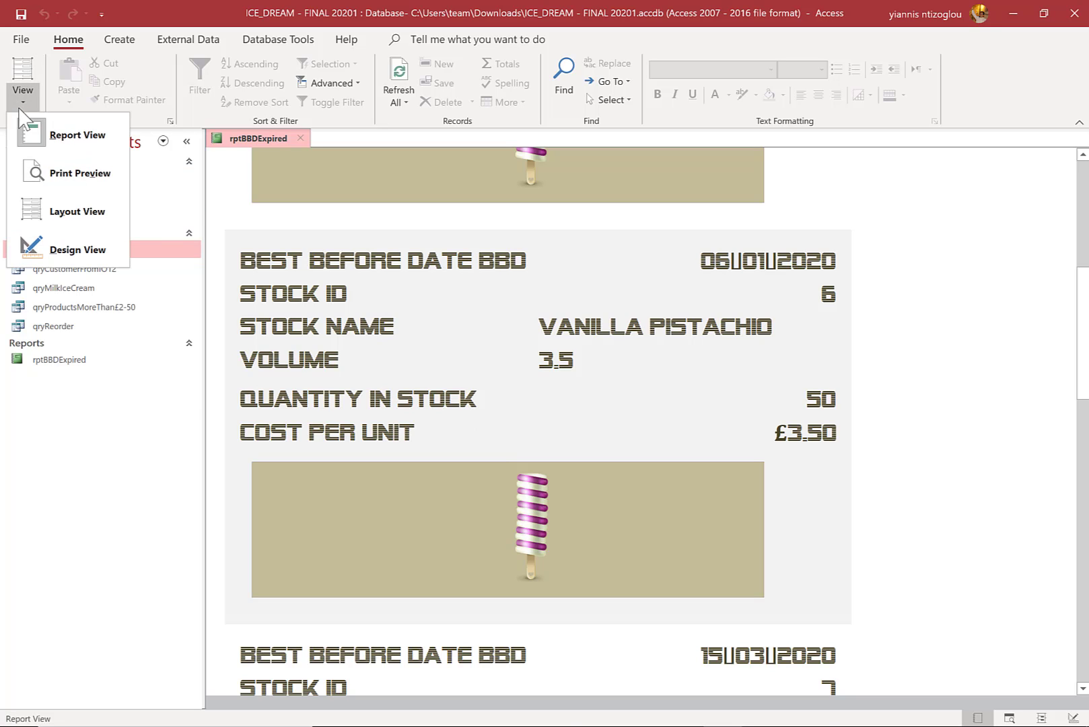
pyautogui.click(77, 250)
pyautogui.moveTo(497, 322); pyautogui.dragTo(631, 521)
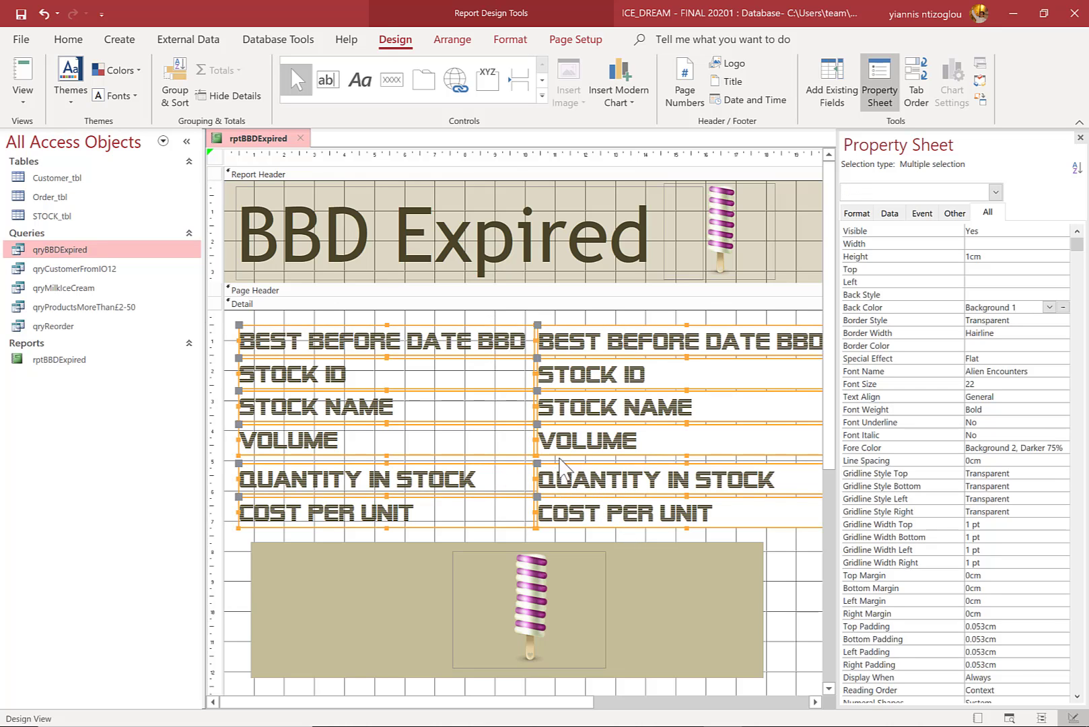
pyautogui.click(62, 40)
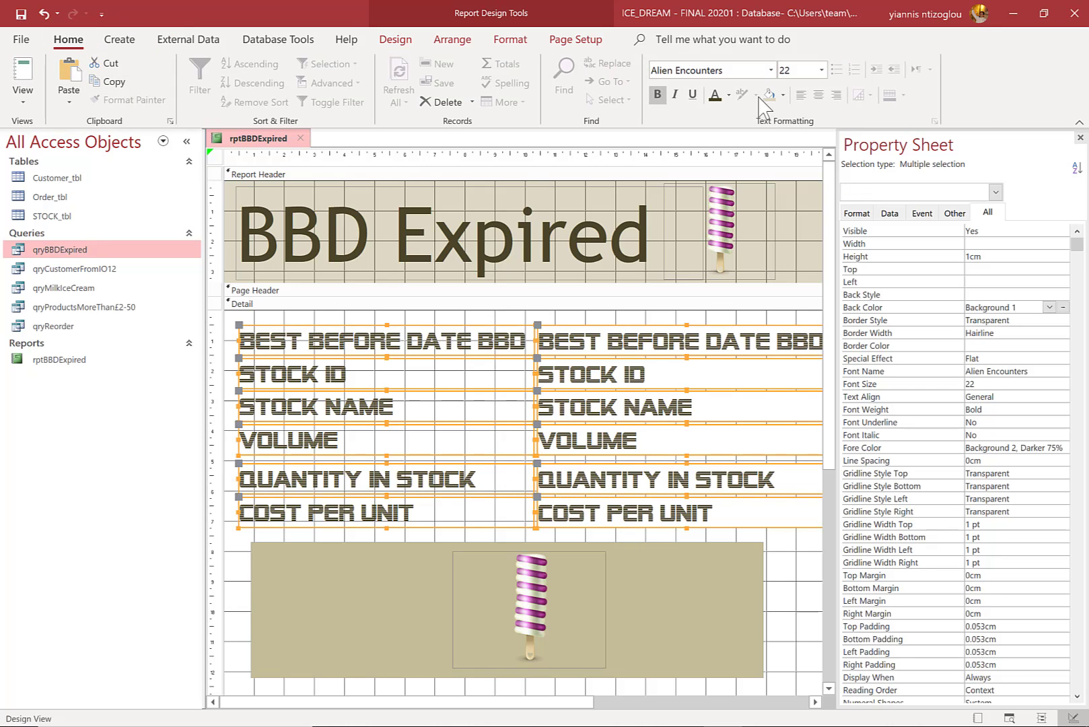
pyautogui.click(800, 95)
pyautogui.click(18, 101)
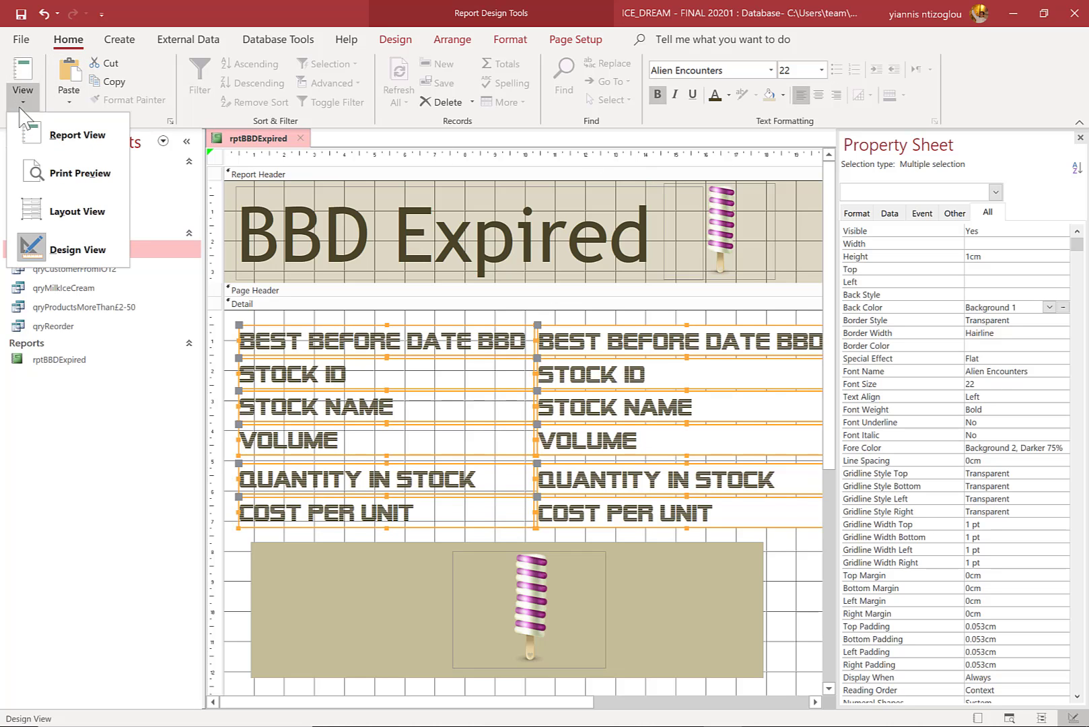
pyautogui.click(63, 137)
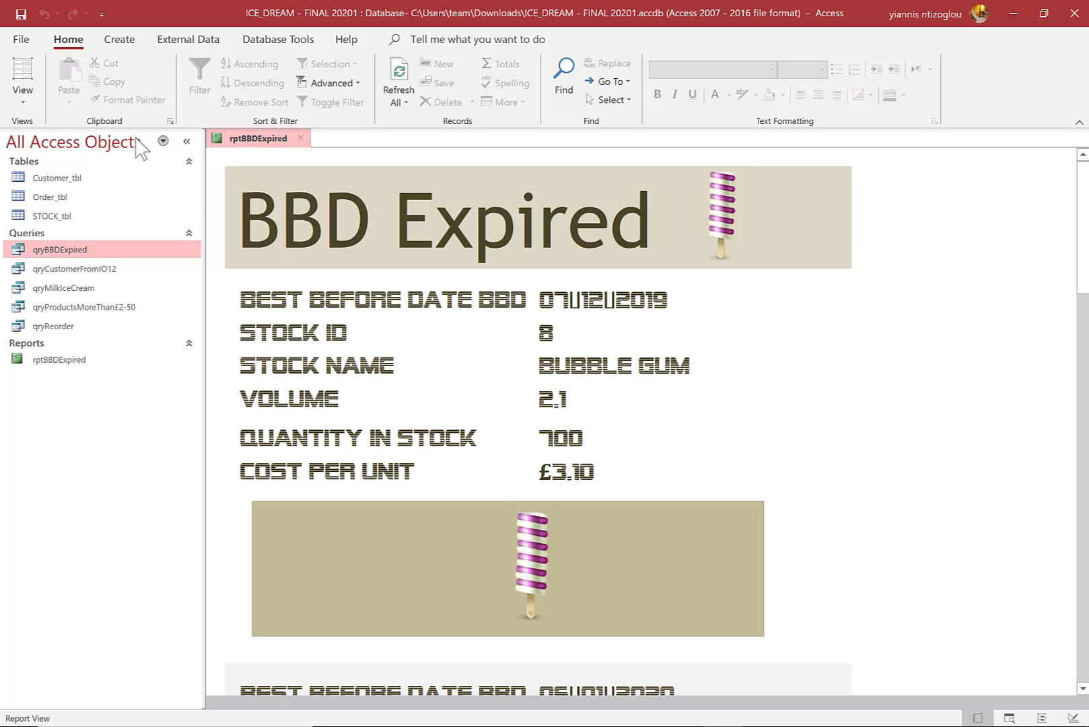
# Return to Design View and set the border width of all the Detail labels and fields to 2 pt
pyautogui.click(23, 105)
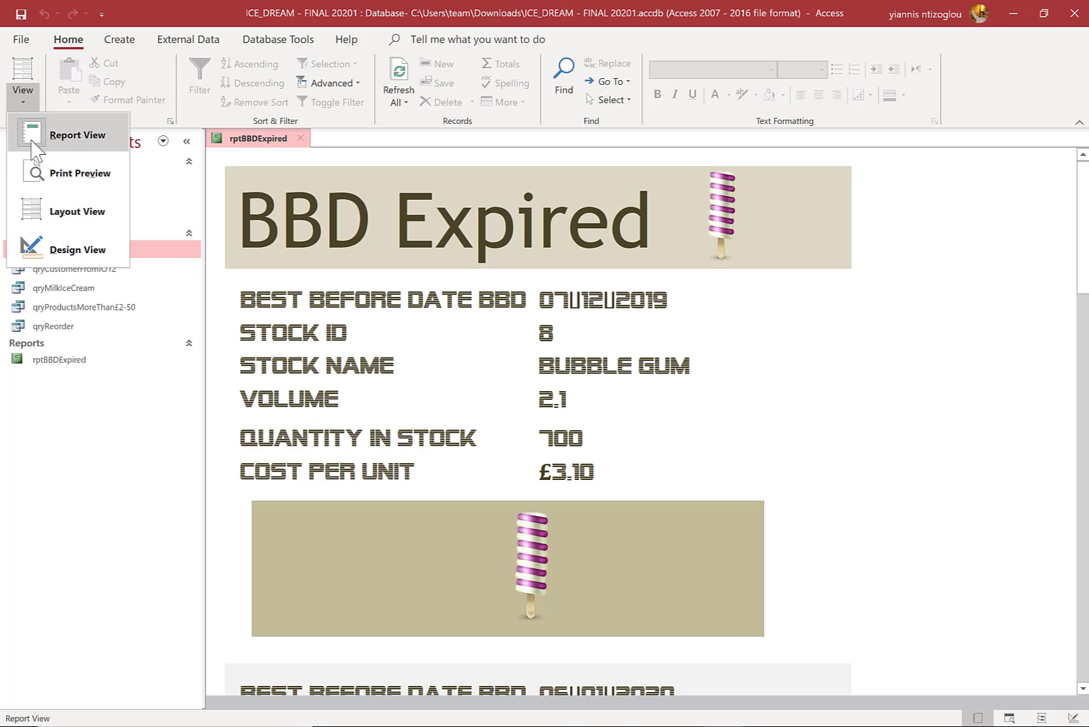
pyautogui.click(50, 248)
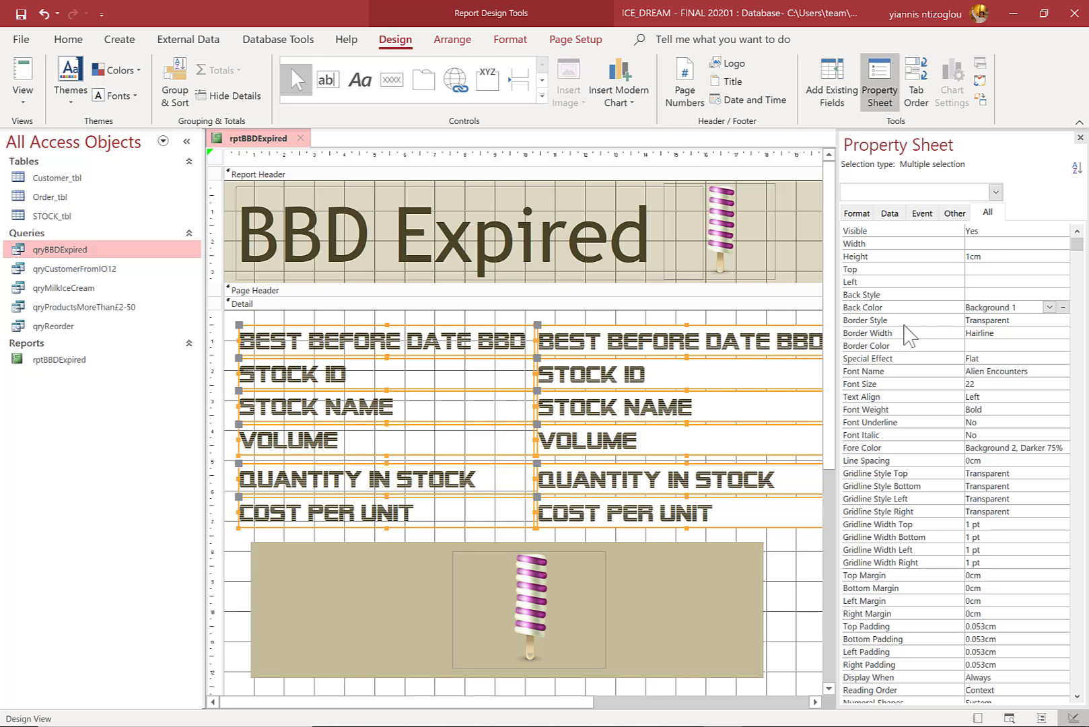
pyautogui.moveTo(458, 316); pyautogui.dragTo(703, 532)
pyautogui.click(924, 348)
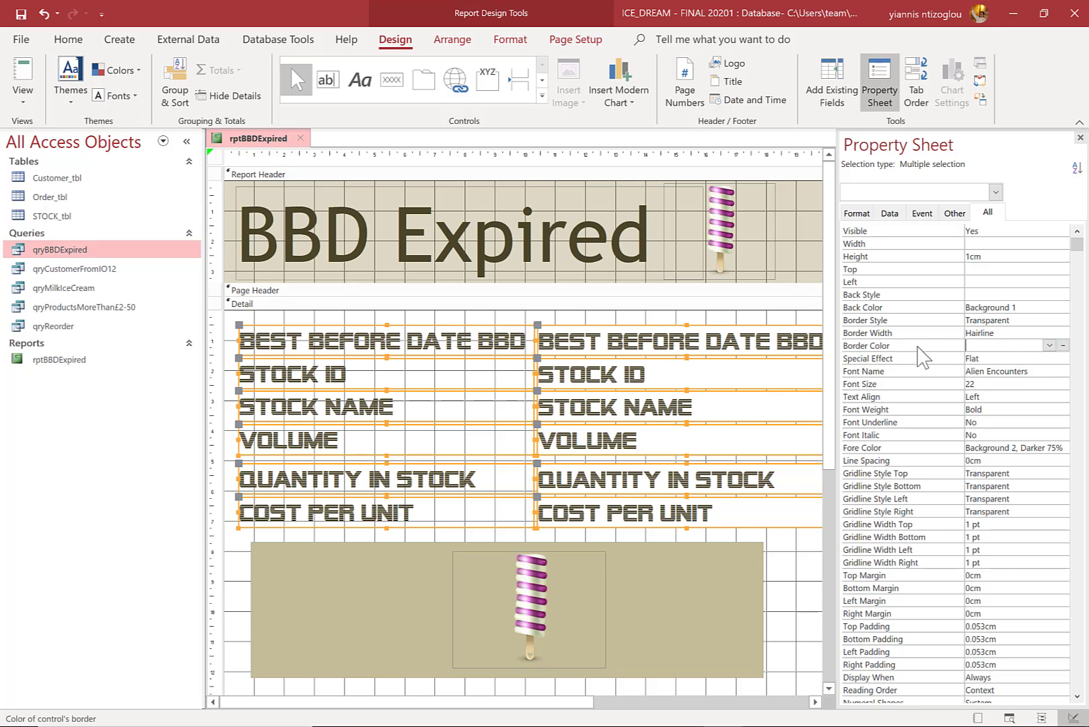
pyautogui.click(1041, 335)
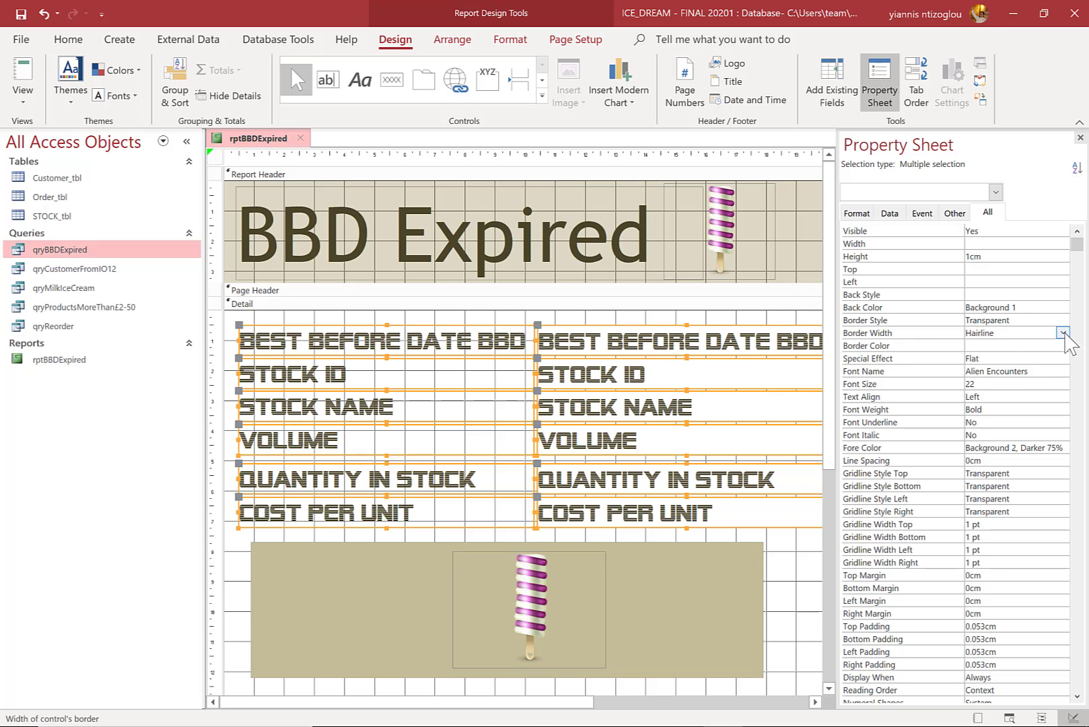
pyautogui.click(1063, 333)
pyautogui.click(1002, 372)
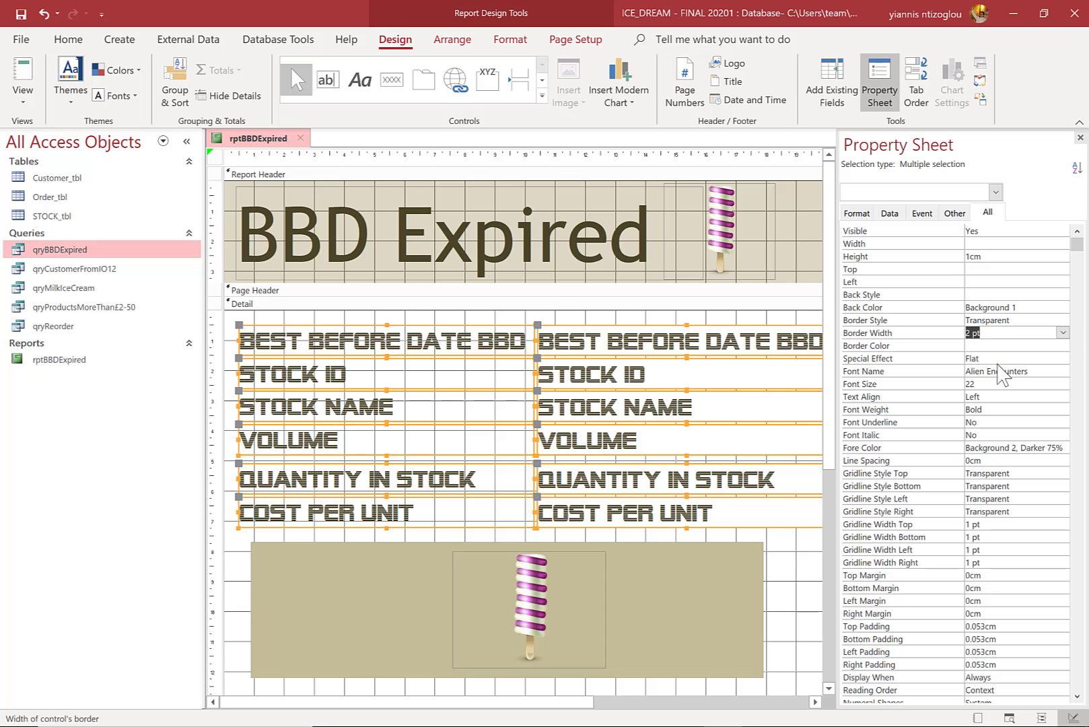
# Set the border color of the Detail labels and fields to a darker shade of the theme color Background 2
pyautogui.click(1003, 347)
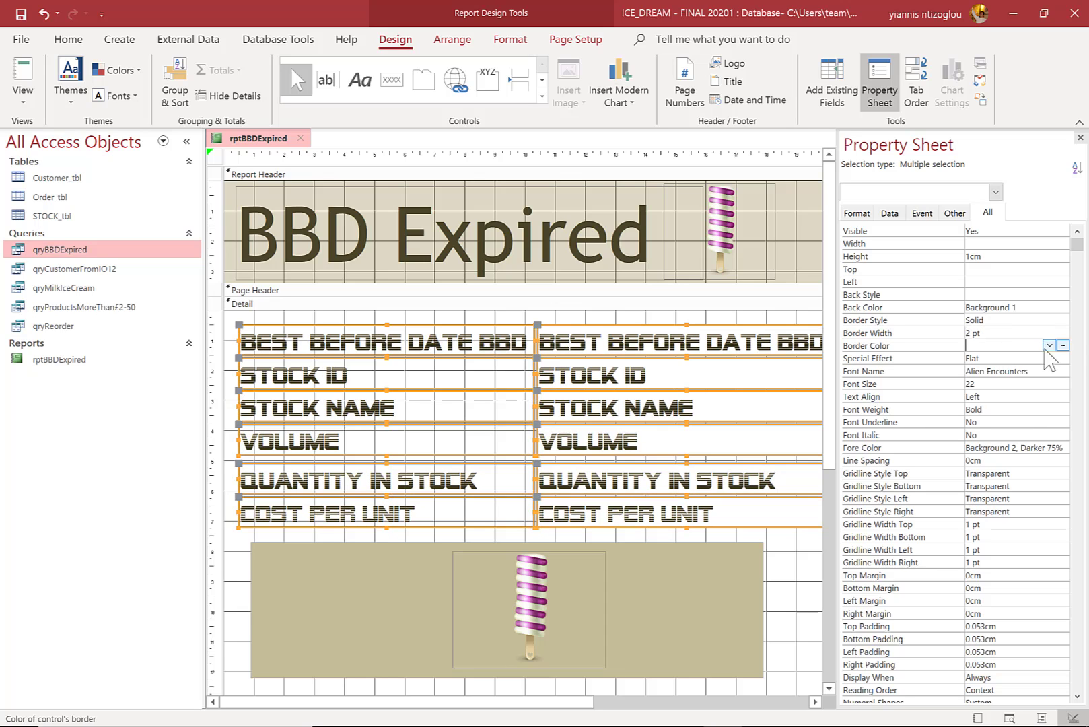
pyautogui.click(1062, 345)
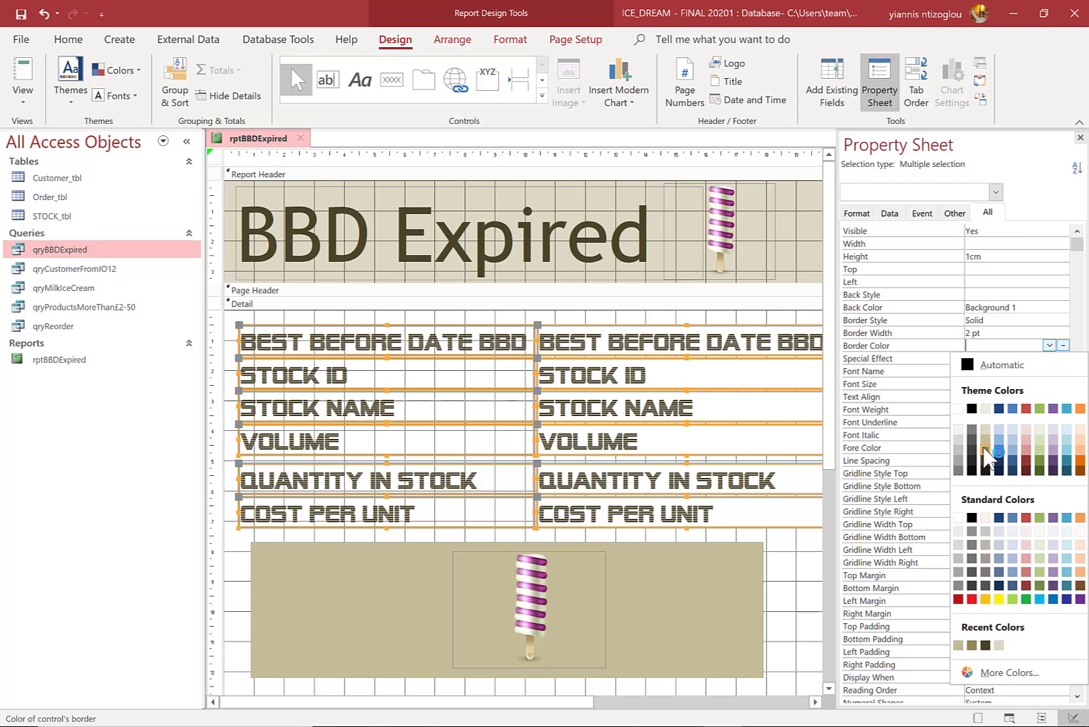
pyautogui.click(985, 441)
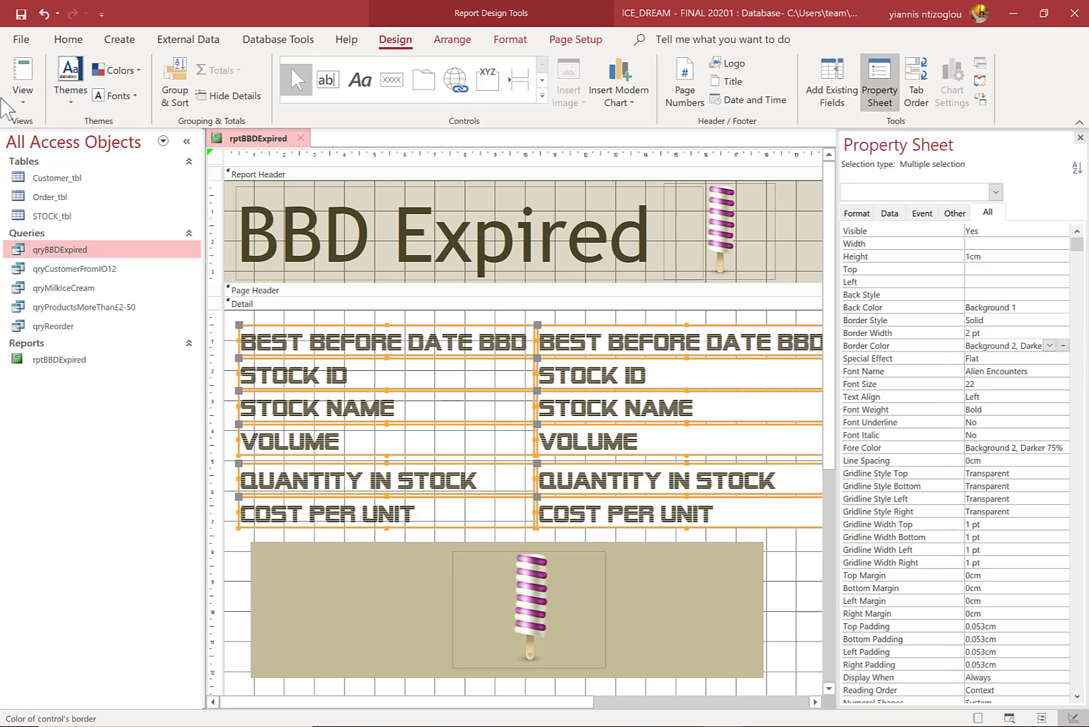
# Show the report in Report View and examine the bordered rows and rectangle image across all the records
pyautogui.click(19, 101)
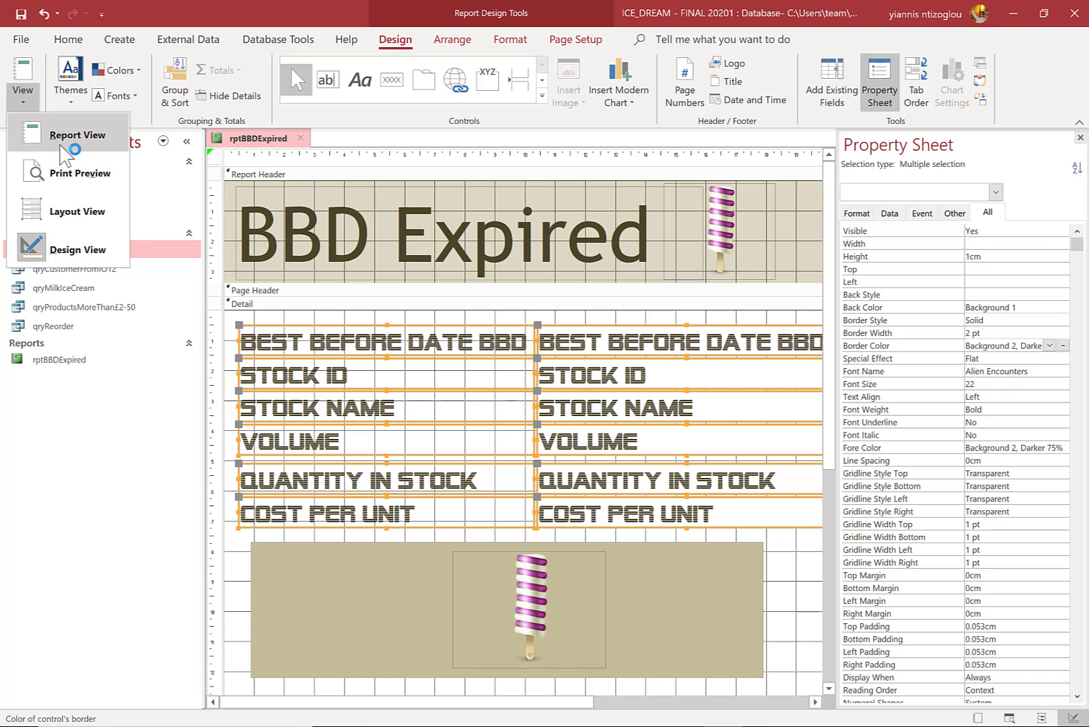
pyautogui.click(65, 133)
pyautogui.click(744, 390)
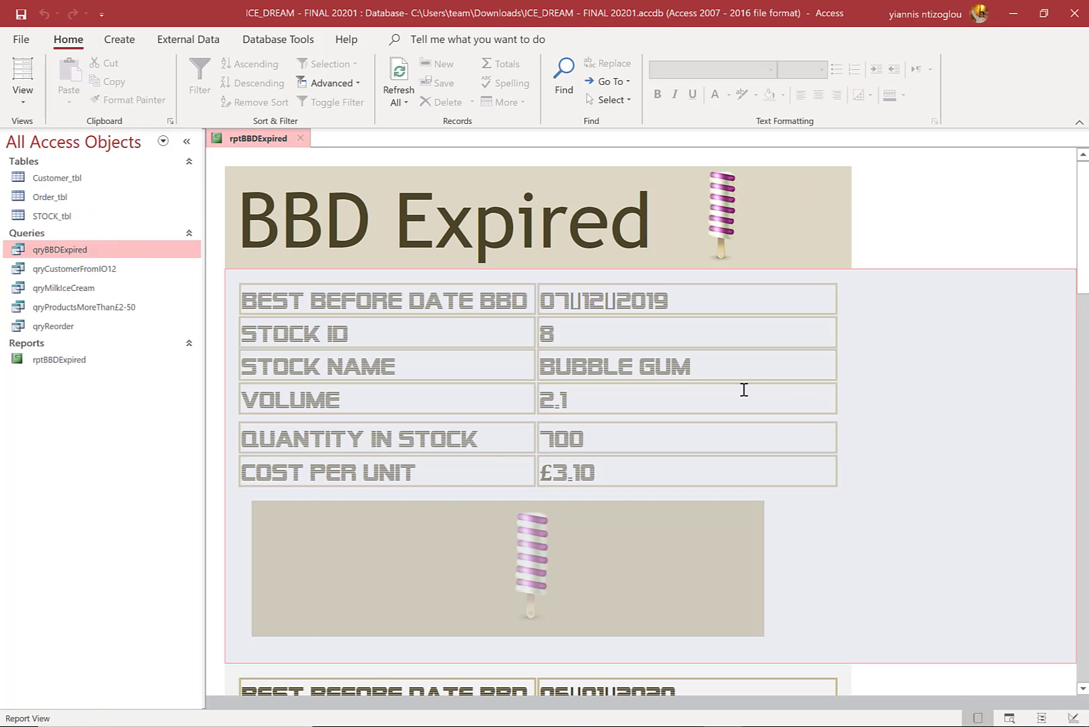
pyautogui.click(915, 224)
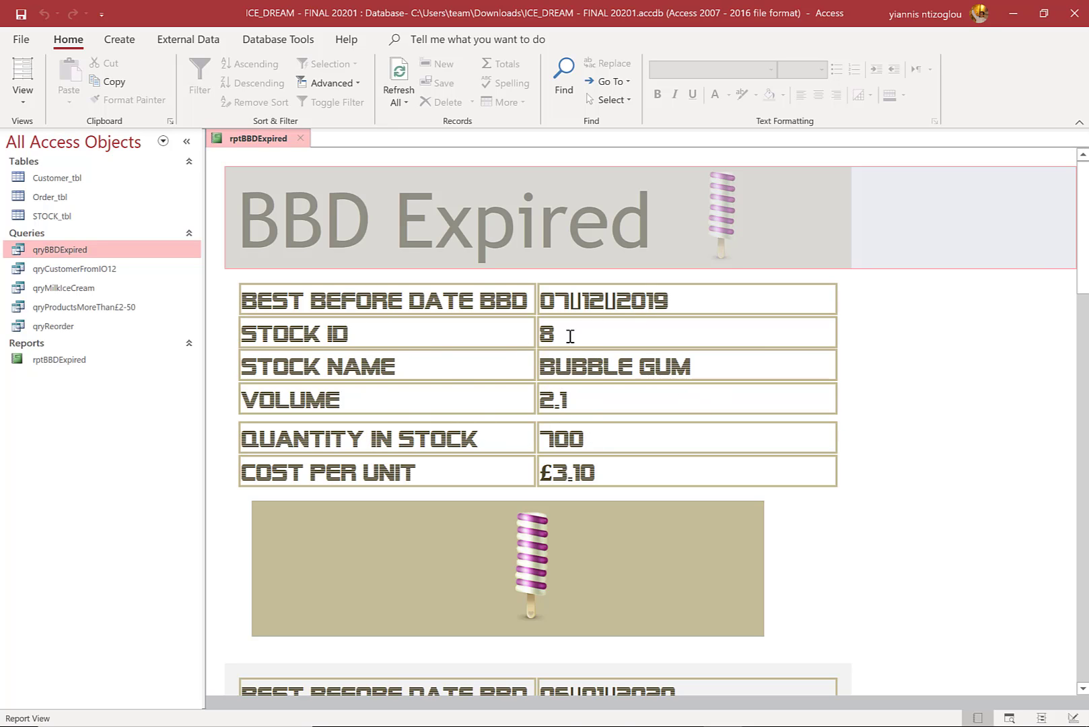
pyautogui.scroll(-5, 566, 431)
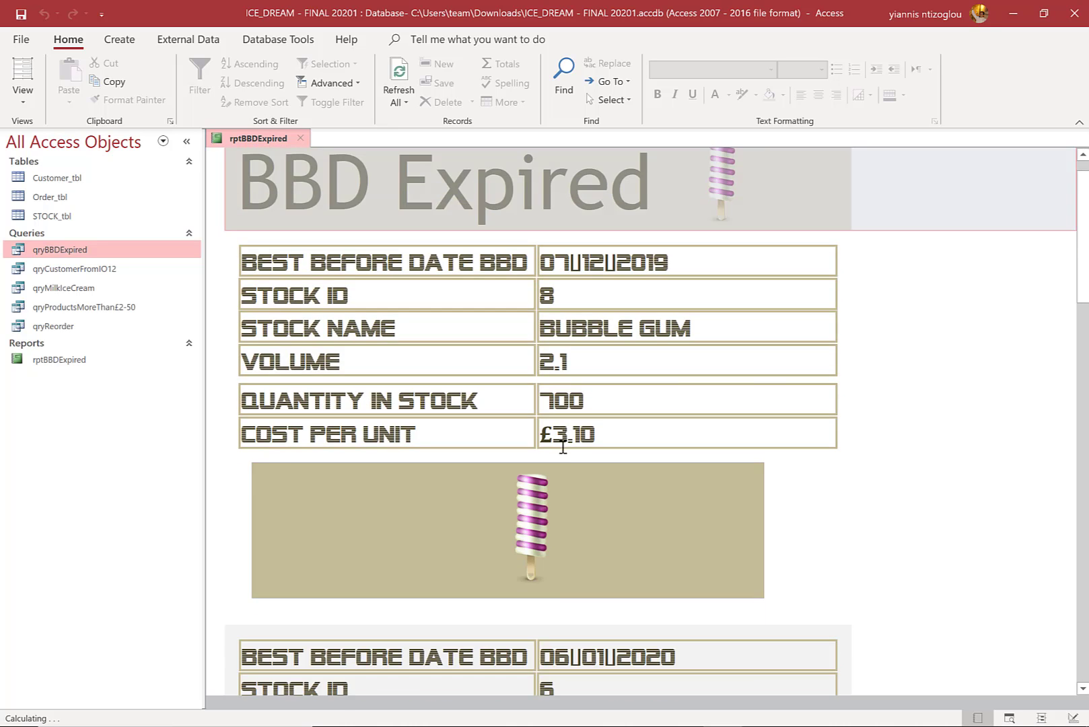
pyautogui.scroll(-5, 562, 444)
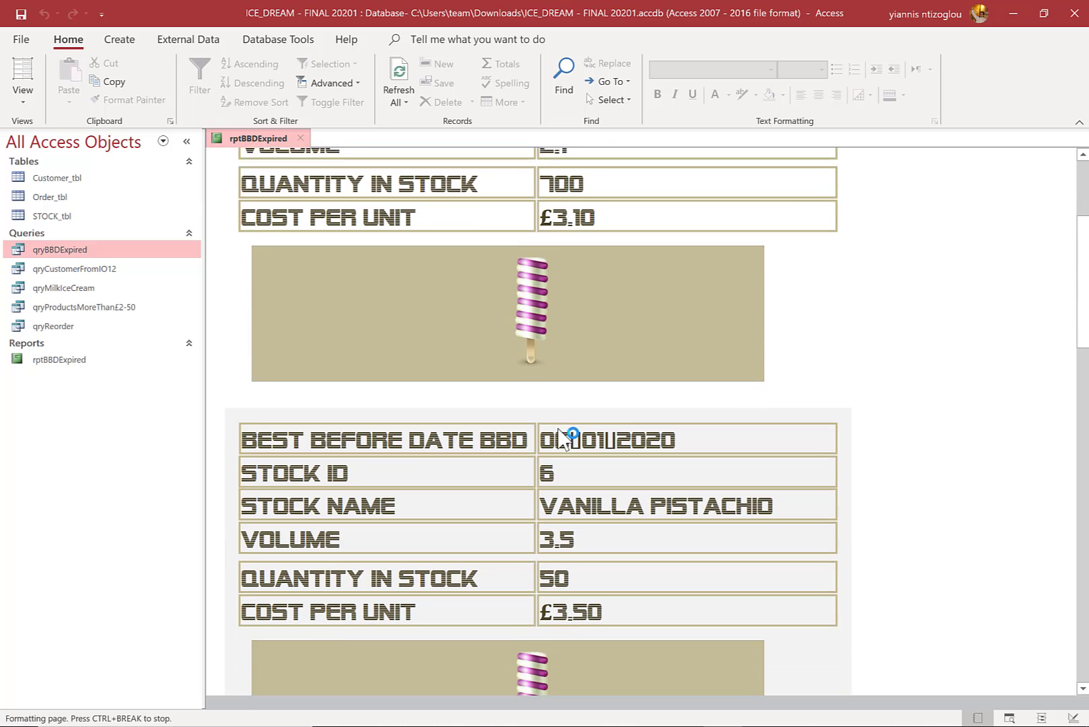
pyautogui.scroll(-5, 330, 331)
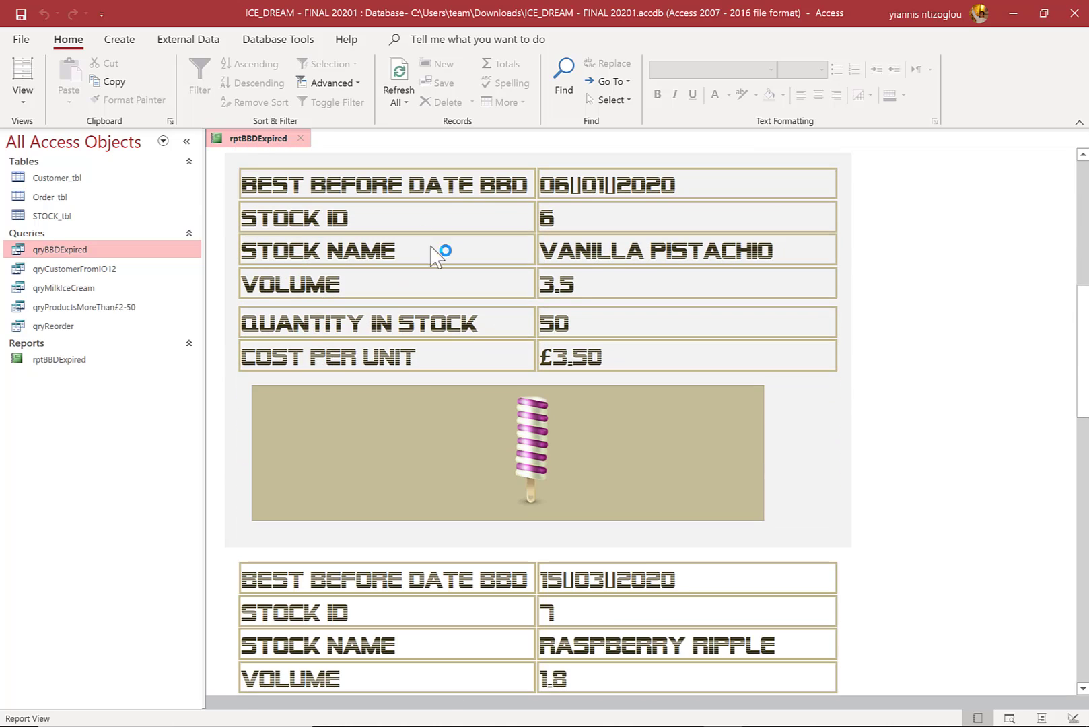
pyautogui.scroll(-6, 418, 371)
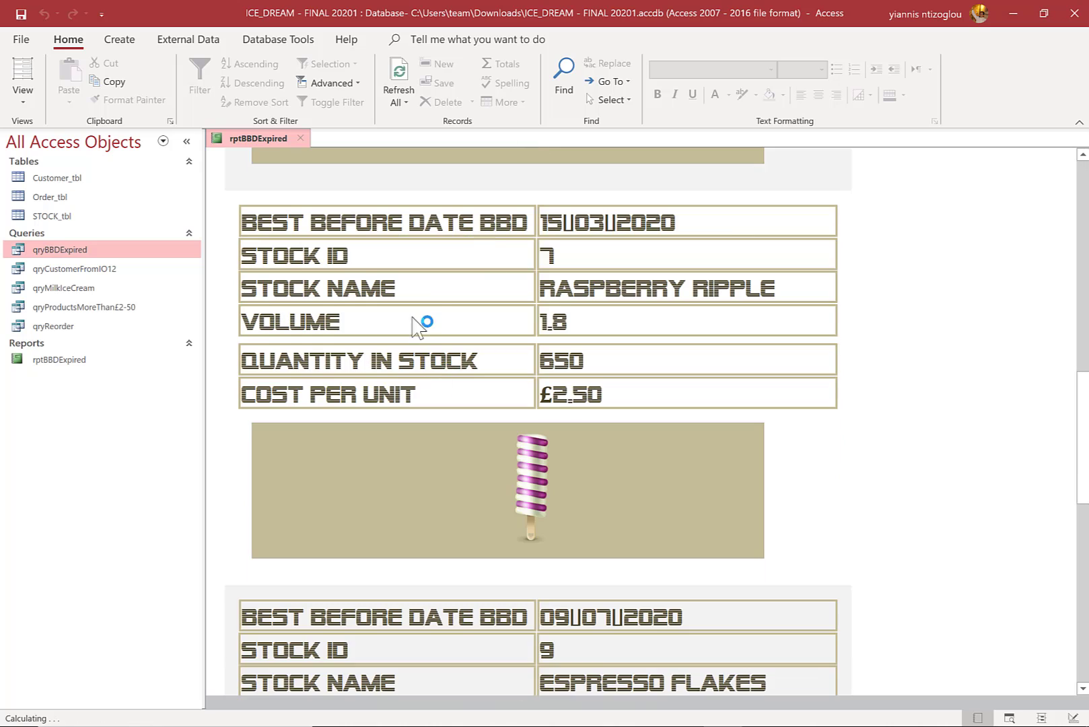
pyautogui.scroll(-10, 446, 454)
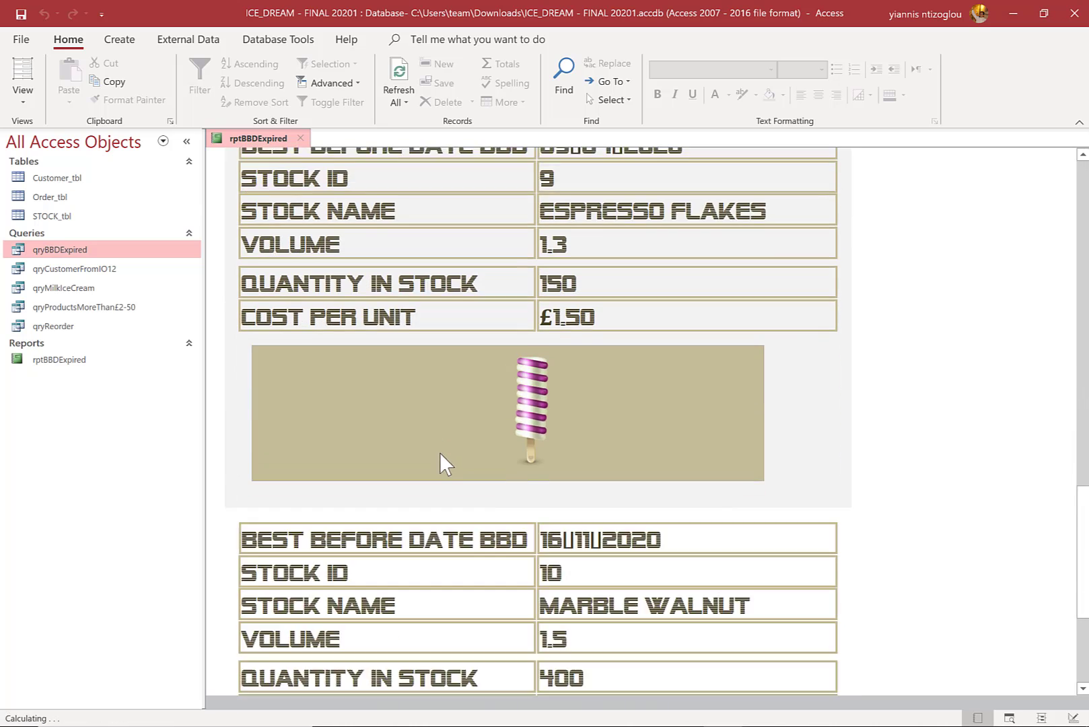
pyautogui.scroll(6, 432, 454)
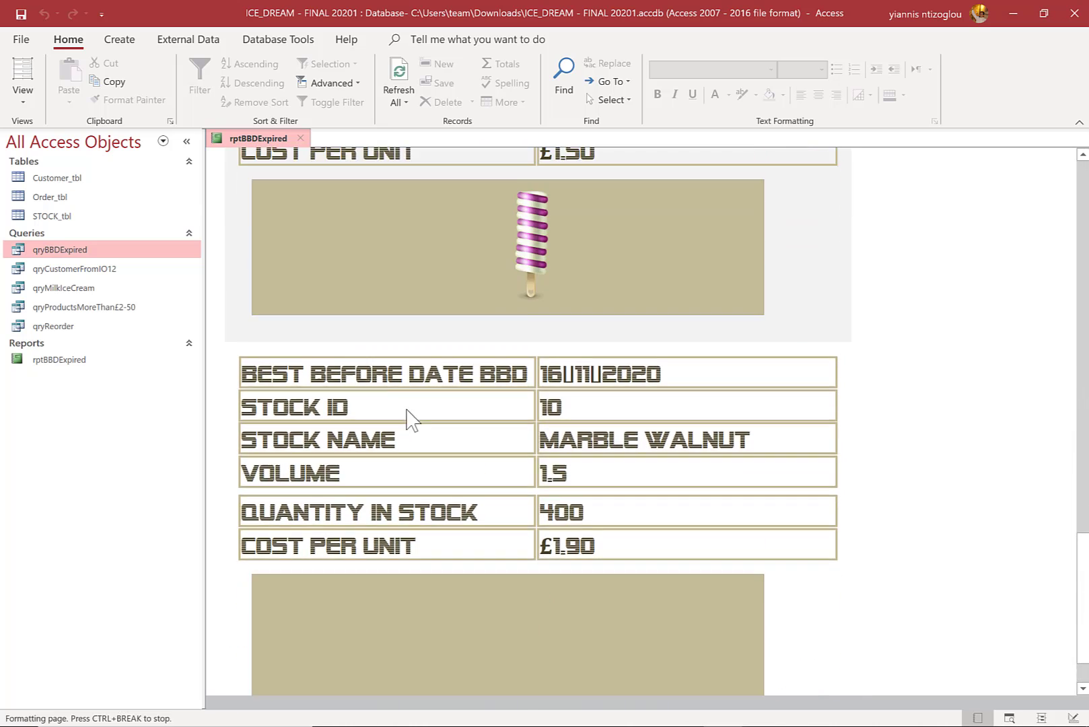
# Return to Design View and extend the Detail section of the report downward to a height of about 17 cm
pyautogui.scroll(5, 403, 391)
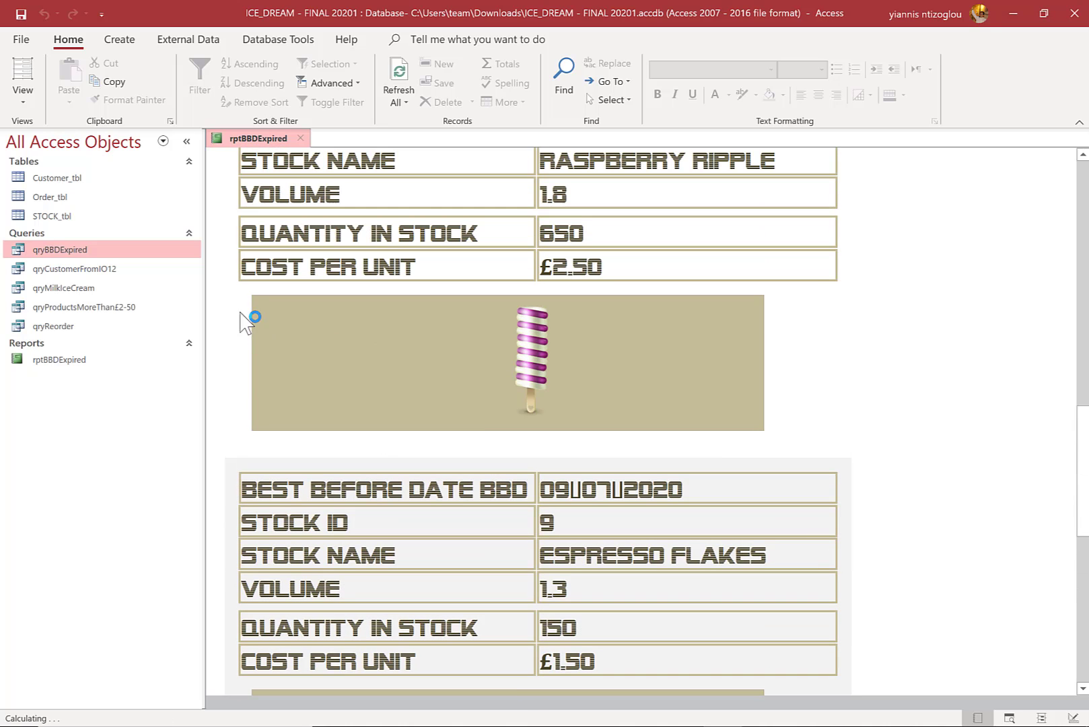
pyautogui.click(22, 94)
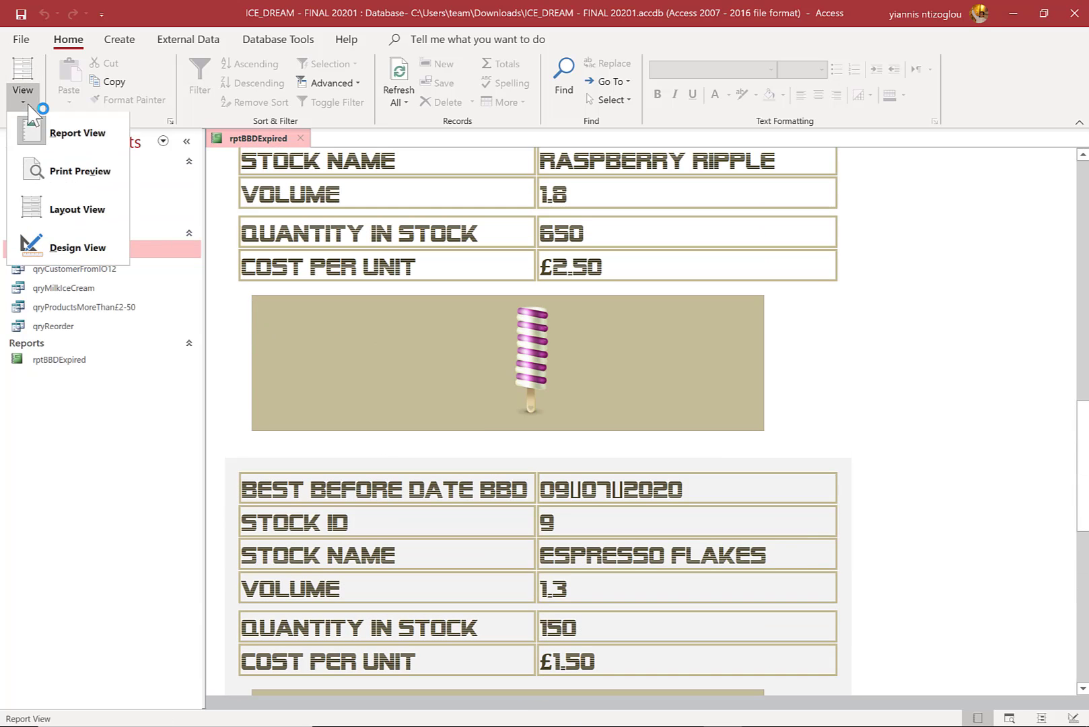
pyautogui.click(64, 250)
pyautogui.scroll(-3, 481, 433)
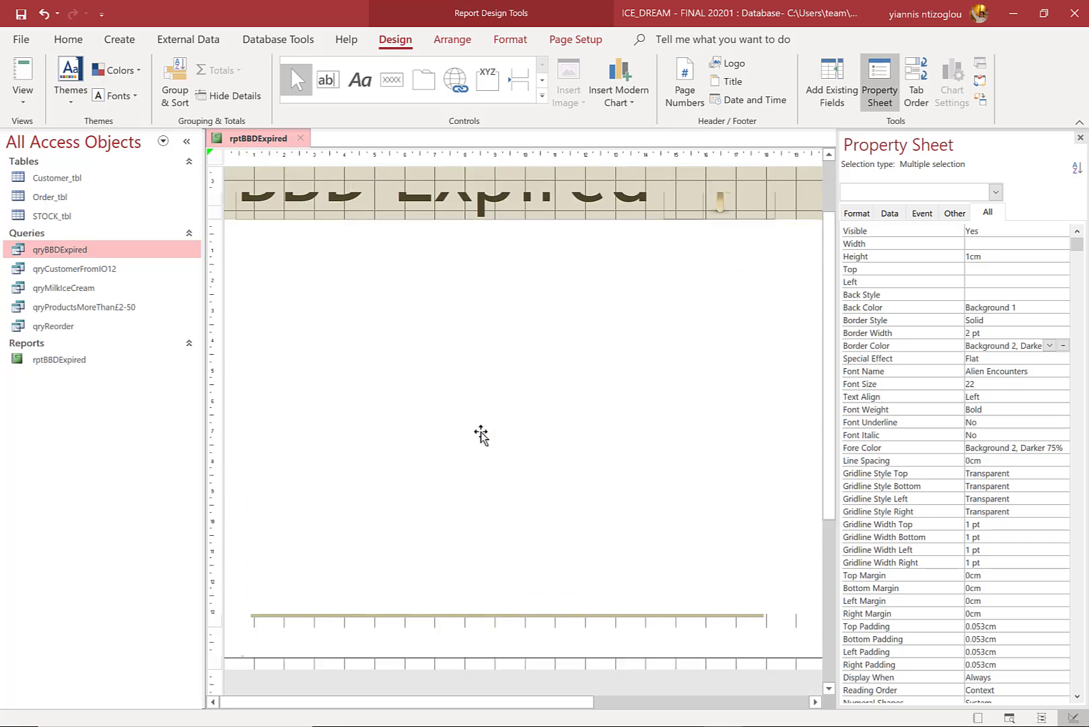
pyautogui.moveTo(533, 493); pyautogui.dragTo(518, 620)
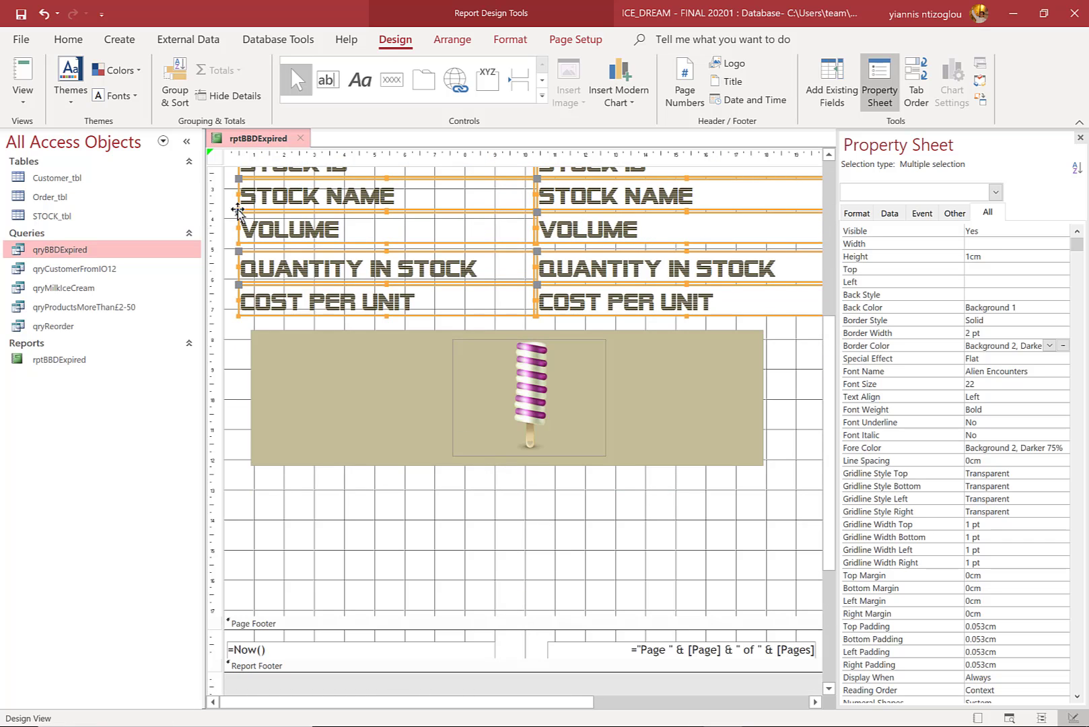
# Show the report in Report View and examine the spacing between the records
pyautogui.click(22, 70)
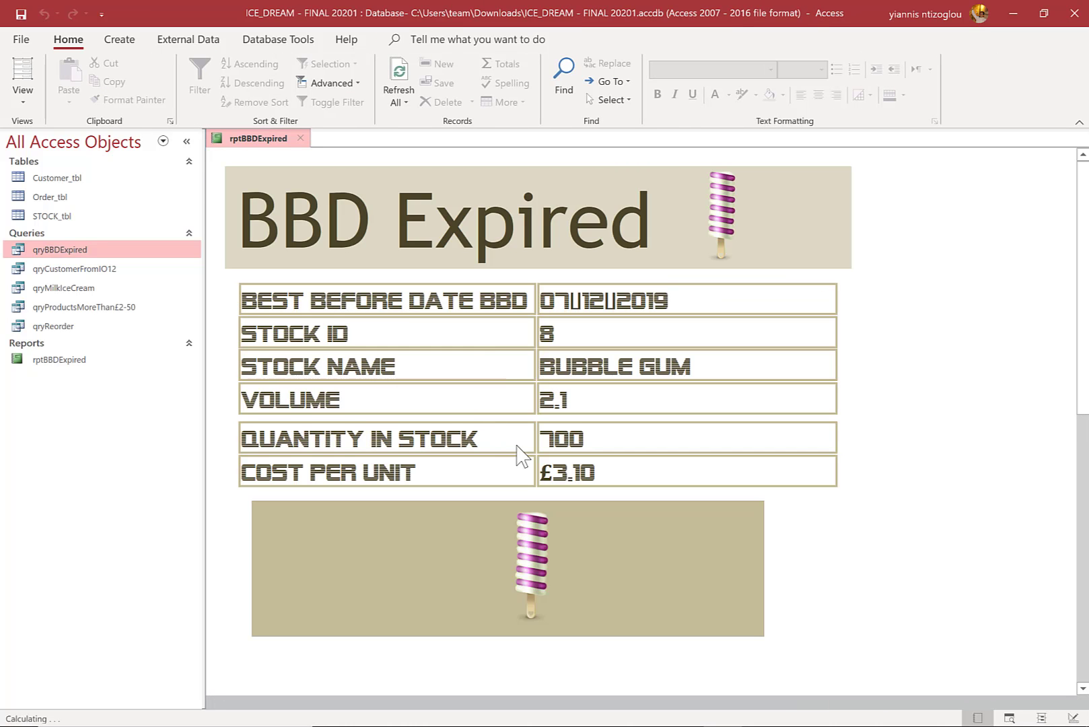
pyautogui.scroll(-5, 517, 454)
pyautogui.scroll(-5, 527, 428)
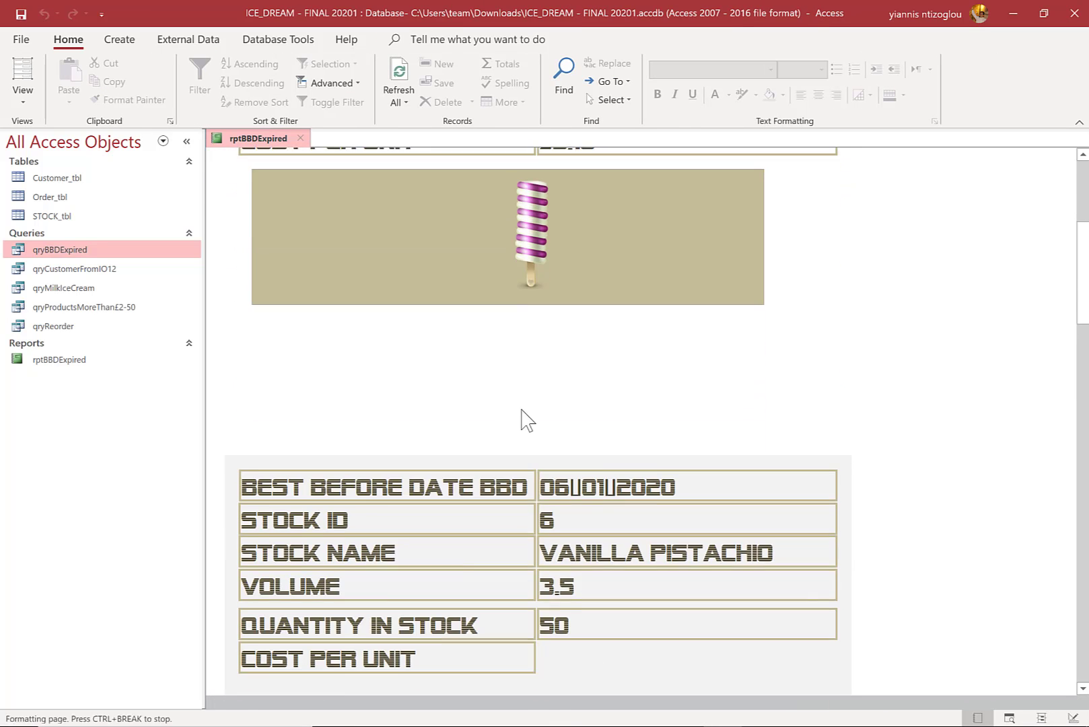
pyautogui.scroll(-5, 511, 404)
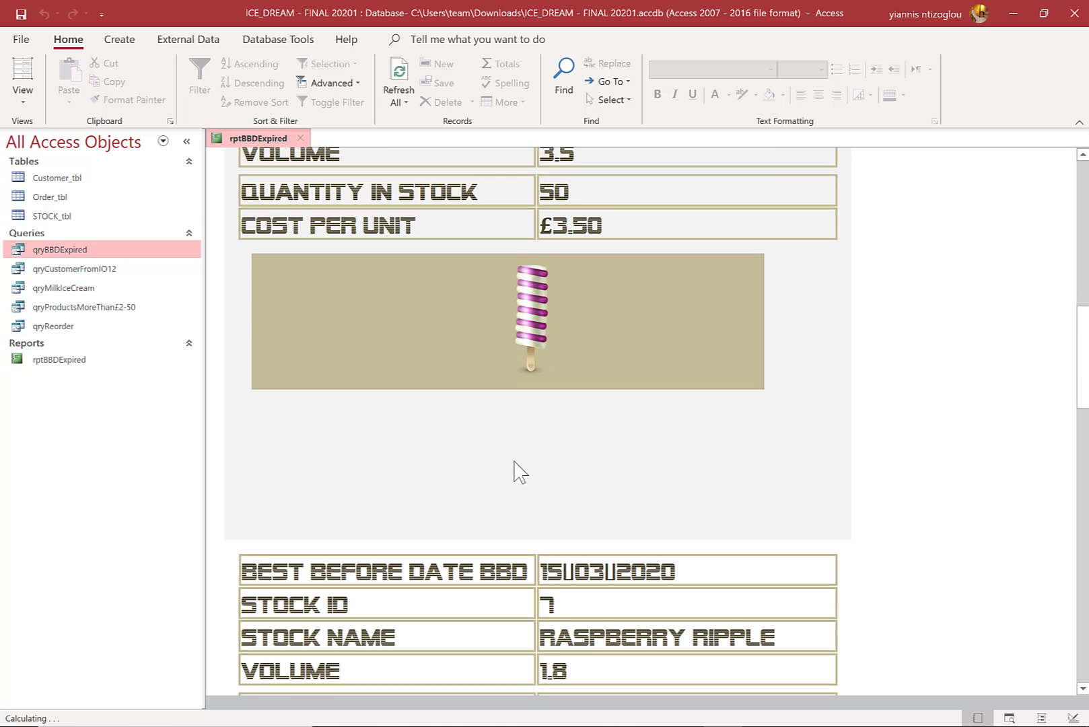
pyautogui.scroll(-5, 530, 453)
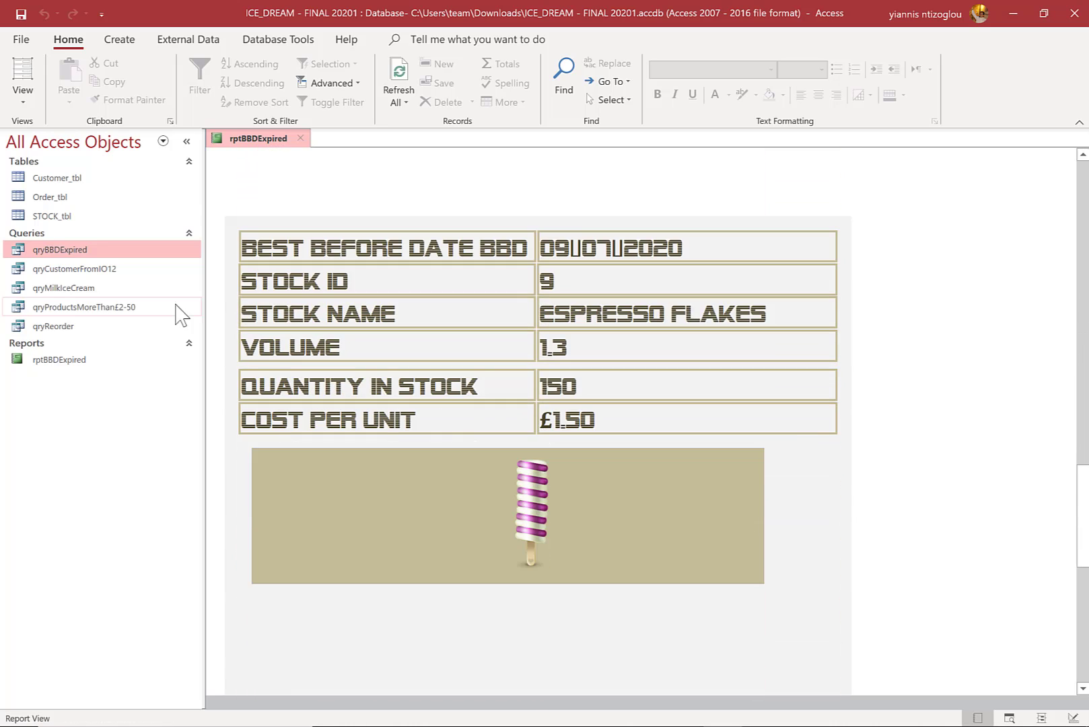
# Return to Design View and shorten the Detail section to a height of about 13.2 cm, just below the image rectangle
pyautogui.click(21, 100)
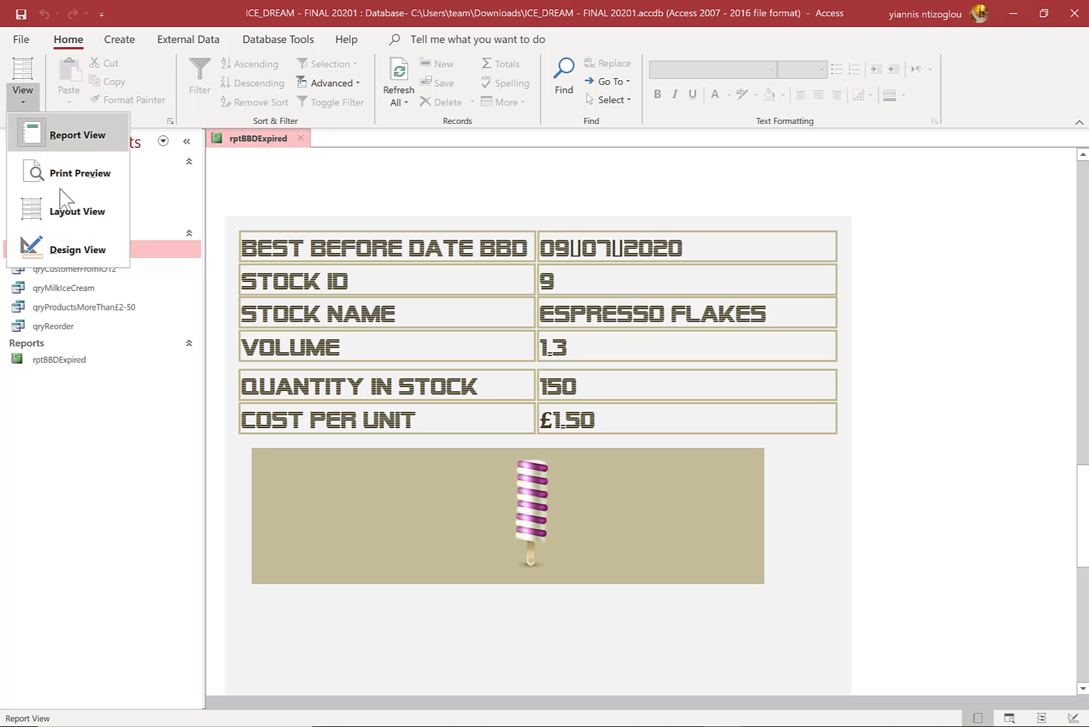
pyautogui.click(70, 250)
pyautogui.scroll(-5, 484, 530)
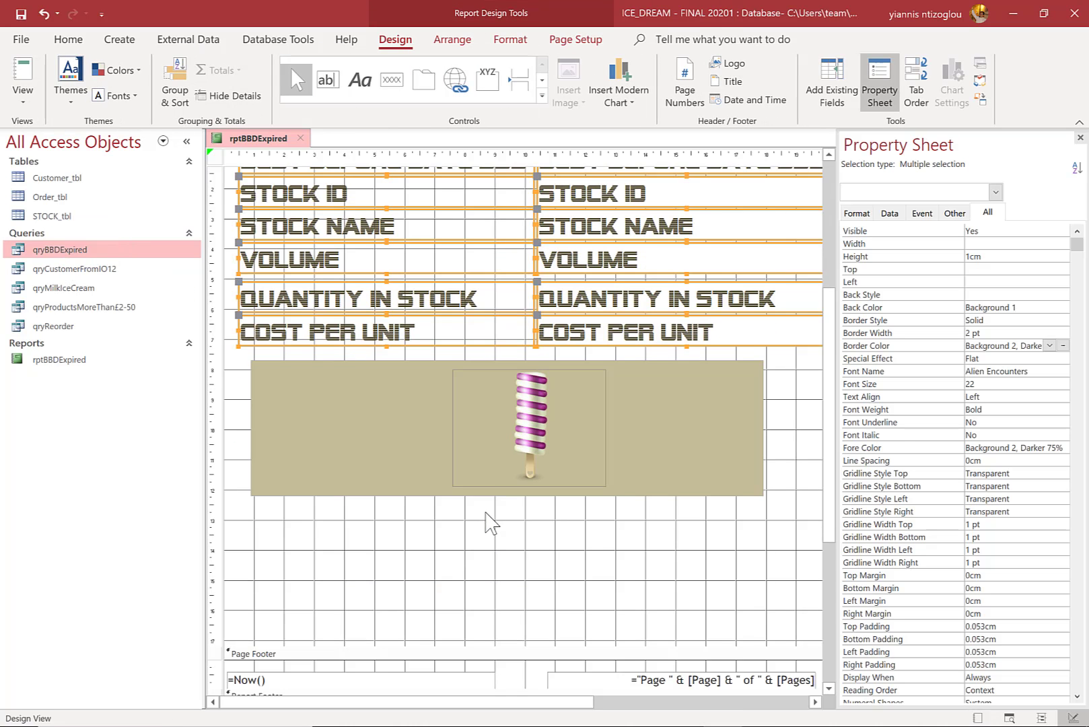
pyautogui.moveTo(589, 554); pyautogui.dragTo(610, 438)
pyautogui.scroll(3, 628, 454)
pyautogui.scroll(1, 612, 455)
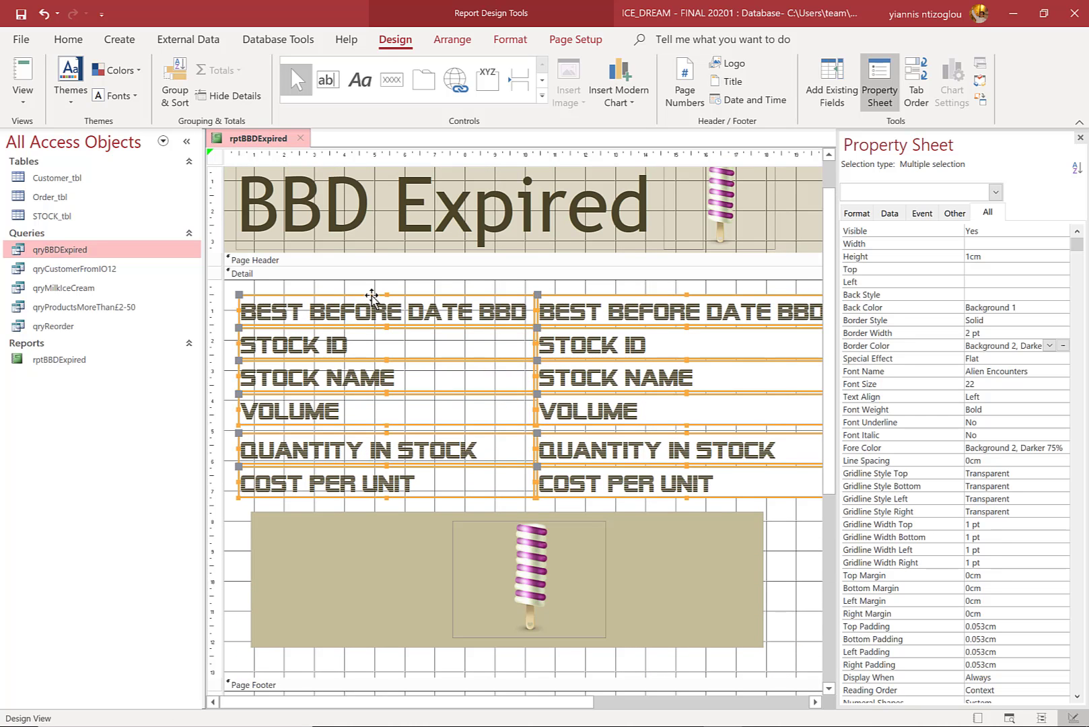
# Set the font of all the Detail labels and fields to Arial Black, and display the report in Report View
pyautogui.moveTo(343, 282); pyautogui.dragTo(692, 495)
pyautogui.click(62, 42)
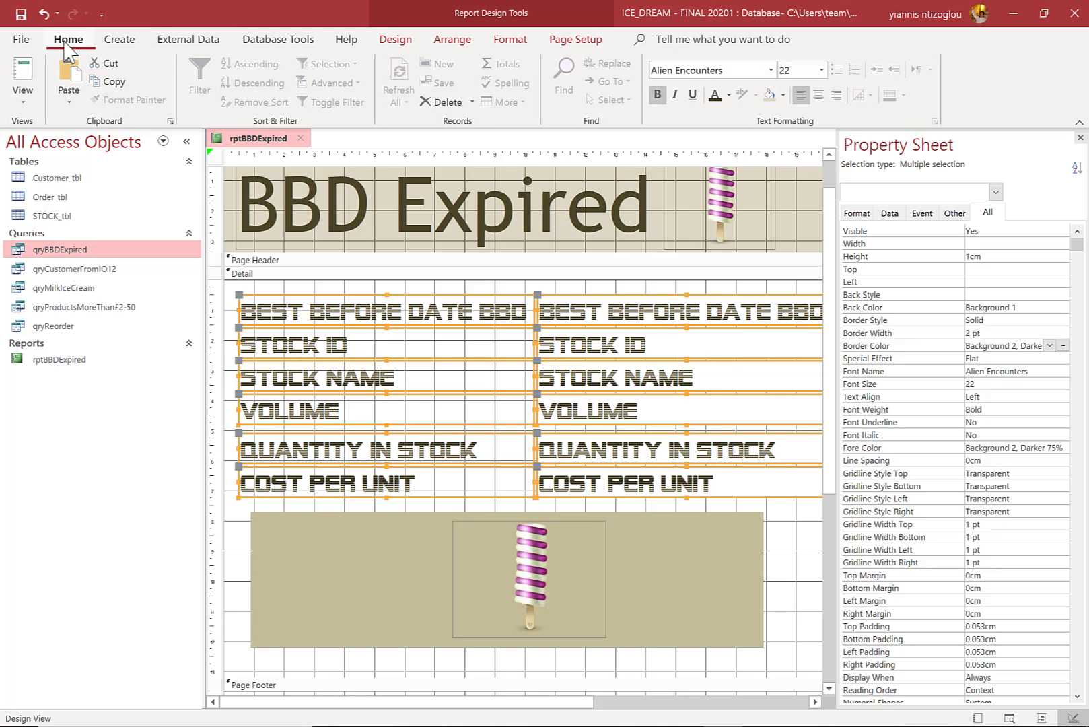
pyautogui.click(771, 70)
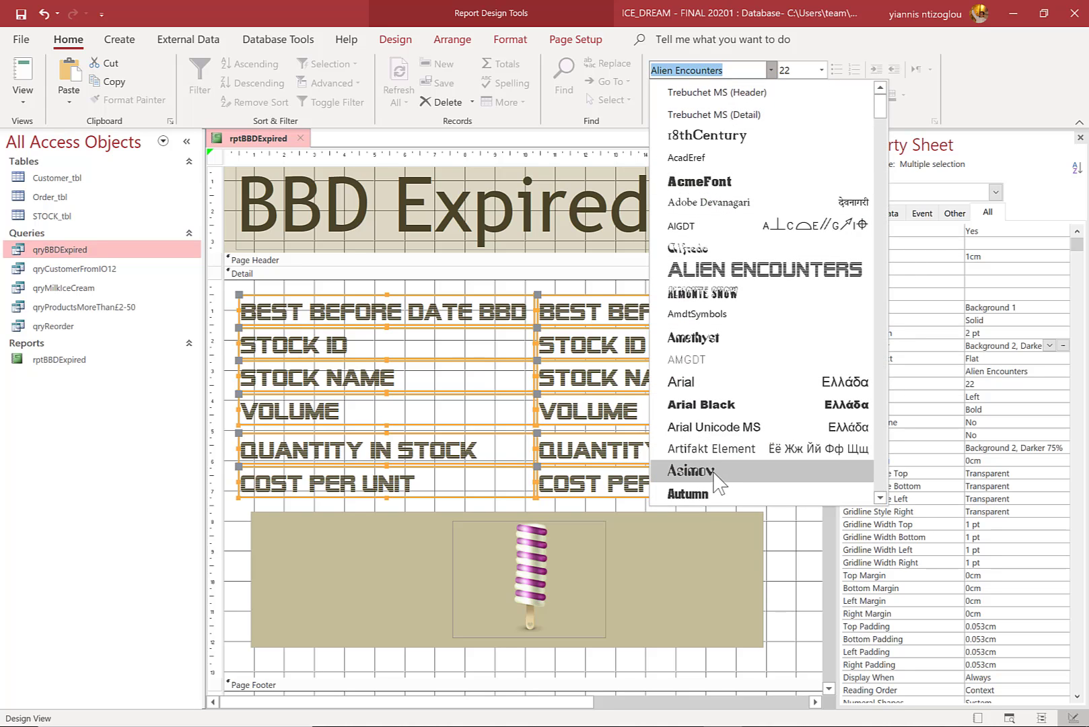
pyautogui.click(707, 404)
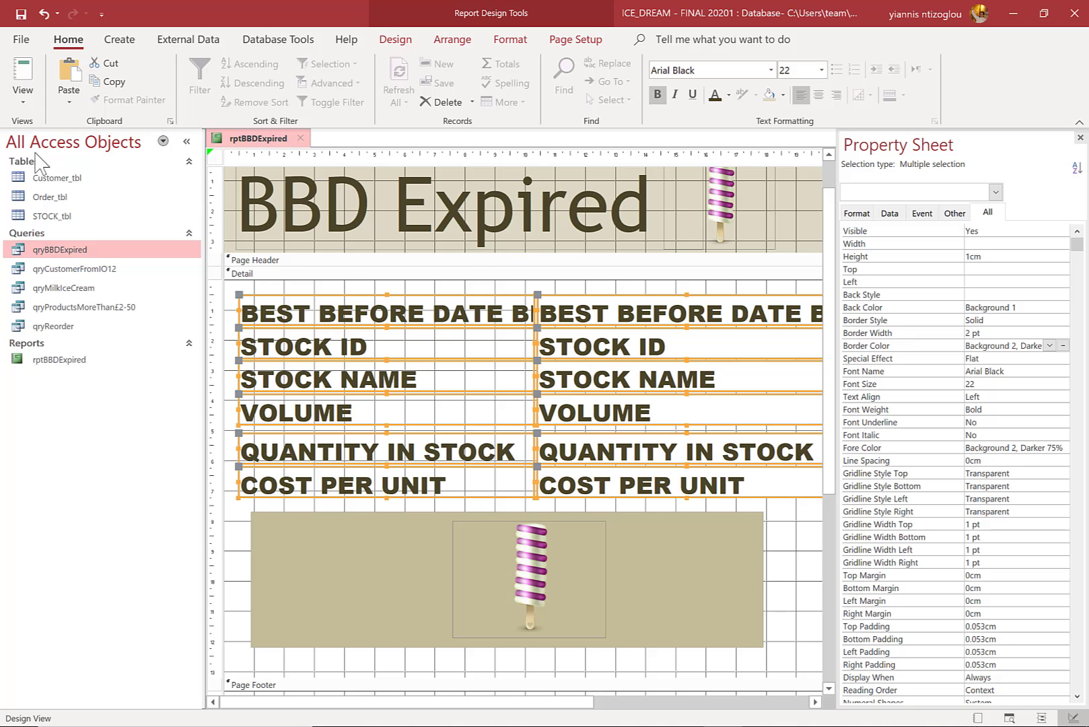
pyautogui.click(23, 97)
pyautogui.click(70, 142)
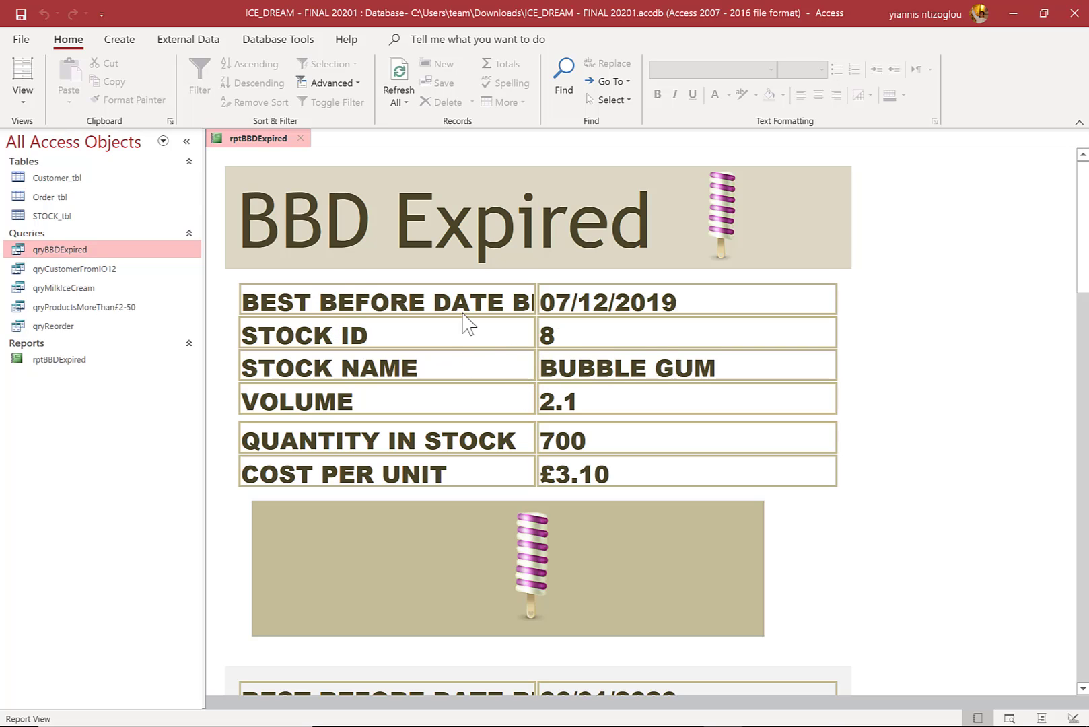
# In Design View with the Navigation Pane collapsed, widen the report to about 25 cm and shift all Detail labels and fields about 3 cm right
pyautogui.click(23, 97)
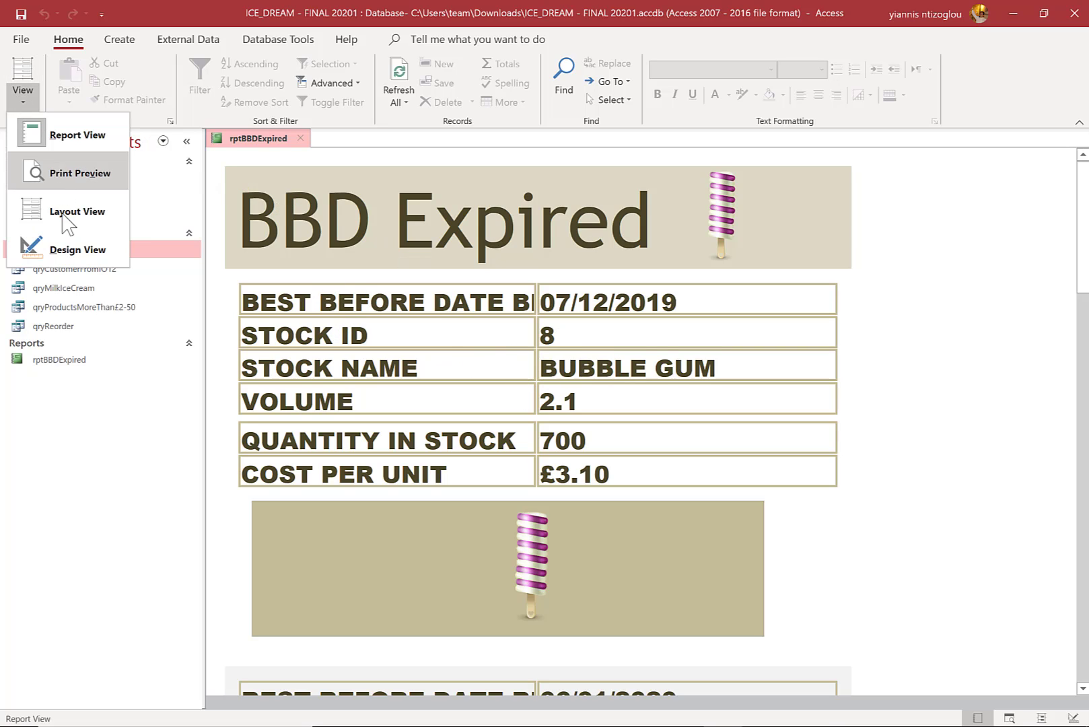
pyautogui.click(67, 249)
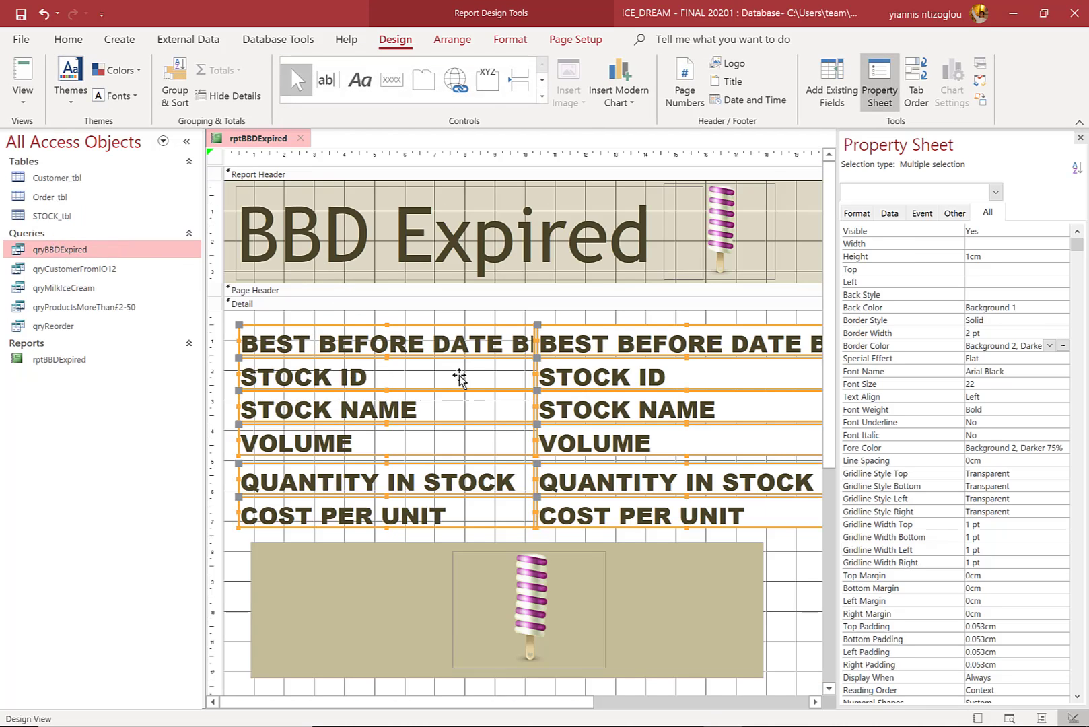
pyautogui.click(187, 141)
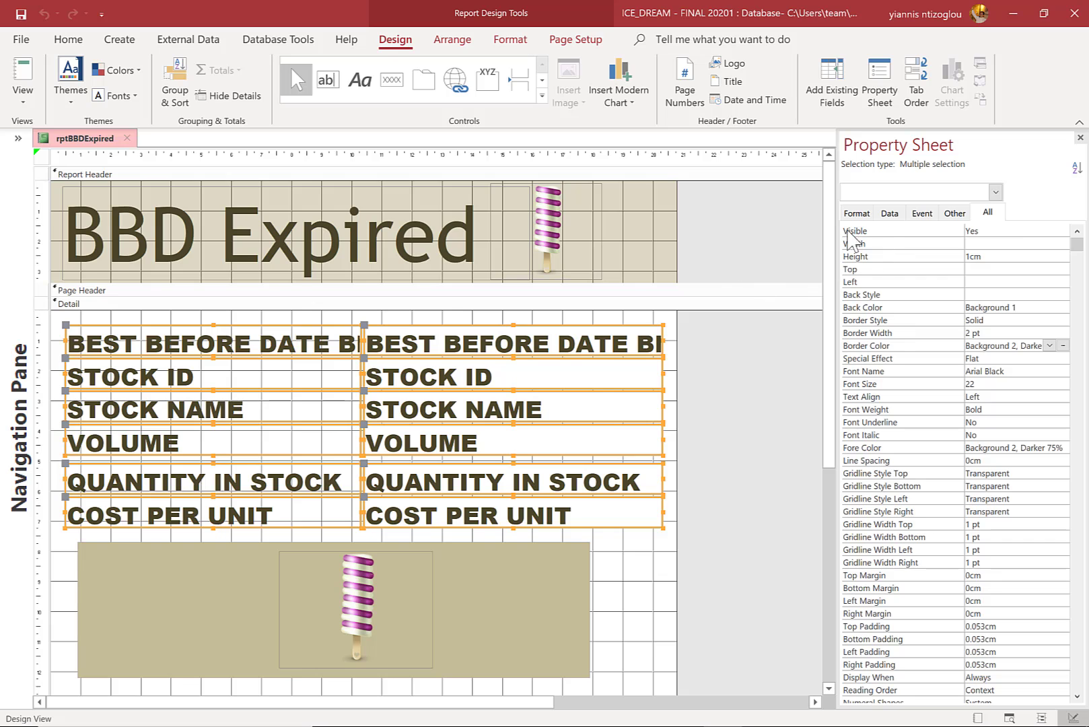
pyautogui.moveTo(674, 466); pyautogui.dragTo(807, 471)
pyautogui.moveTo(717, 511); pyautogui.dragTo(99, 323)
pyautogui.moveTo(169, 345); pyautogui.dragTo(255, 341)
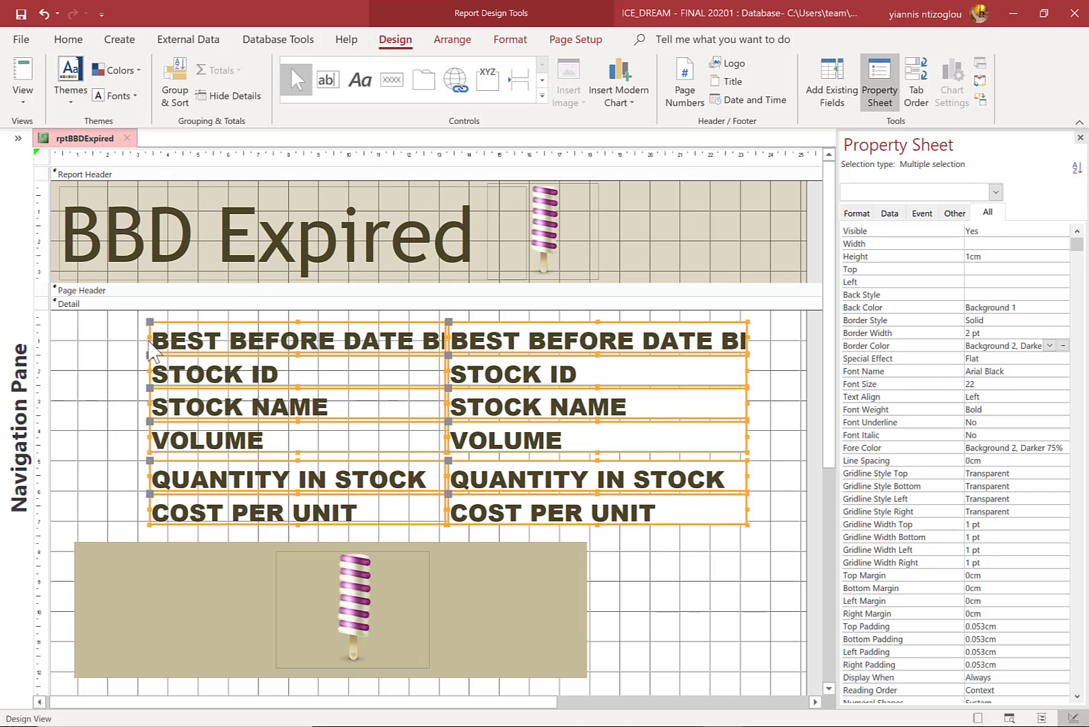
# Try to widen all the Detail labels and fields together toward the left margin, and undo the resize
pyautogui.moveTo(148, 335); pyautogui.dragTo(76, 343)
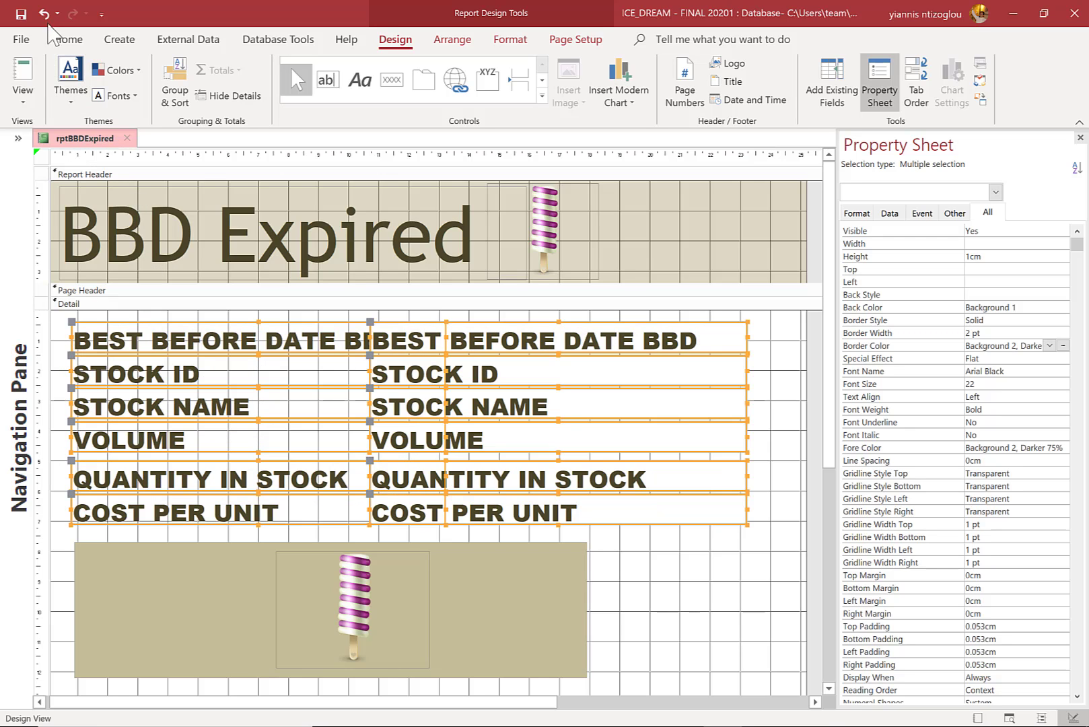
pyautogui.click(43, 15)
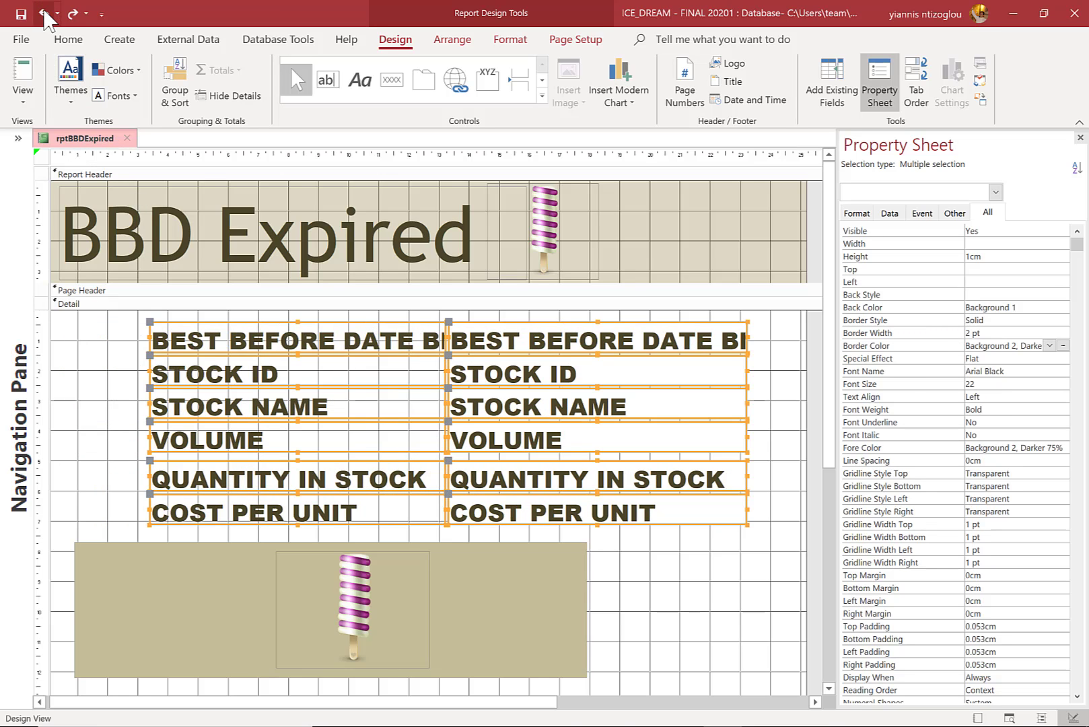
pyautogui.click(107, 400)
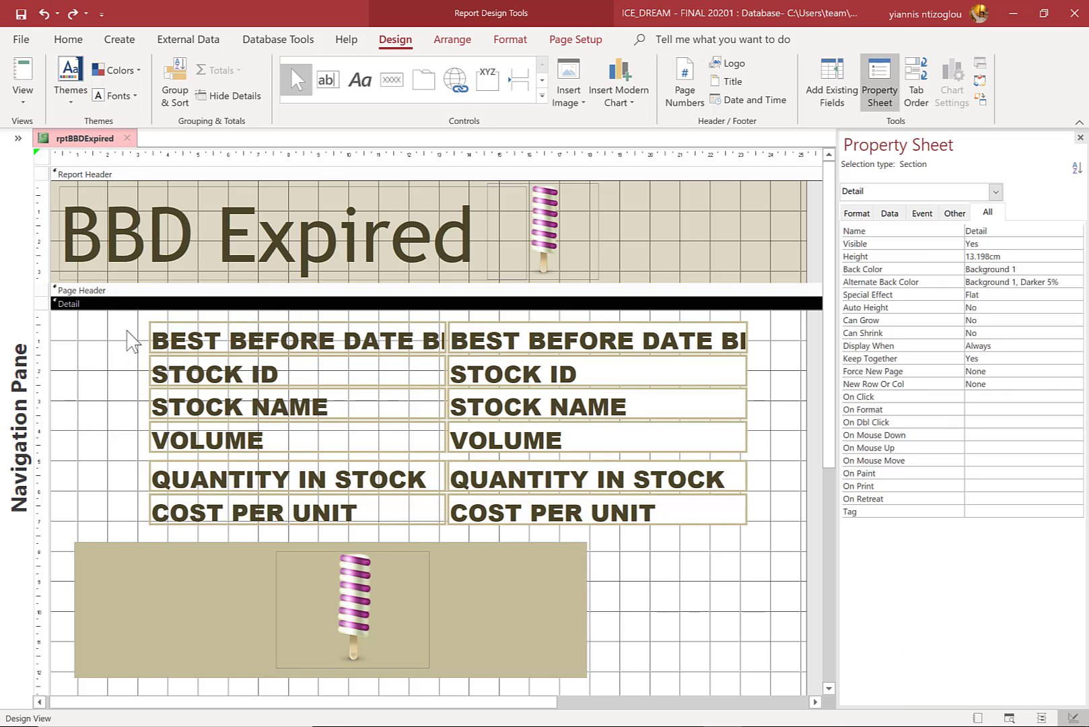
# Widen only the Detail labels leftward to about 12.2 cm, and check the records in Report View
pyautogui.moveTo(135, 323); pyautogui.dragTo(227, 524)
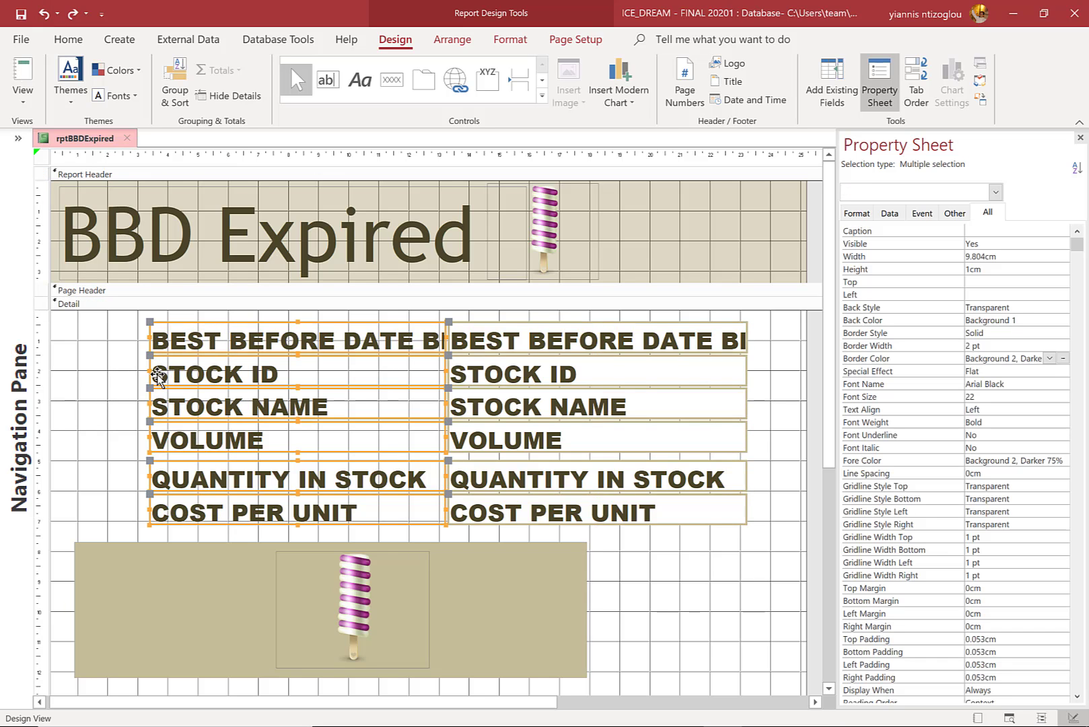
pyautogui.moveTo(148, 338); pyautogui.dragTo(76, 337)
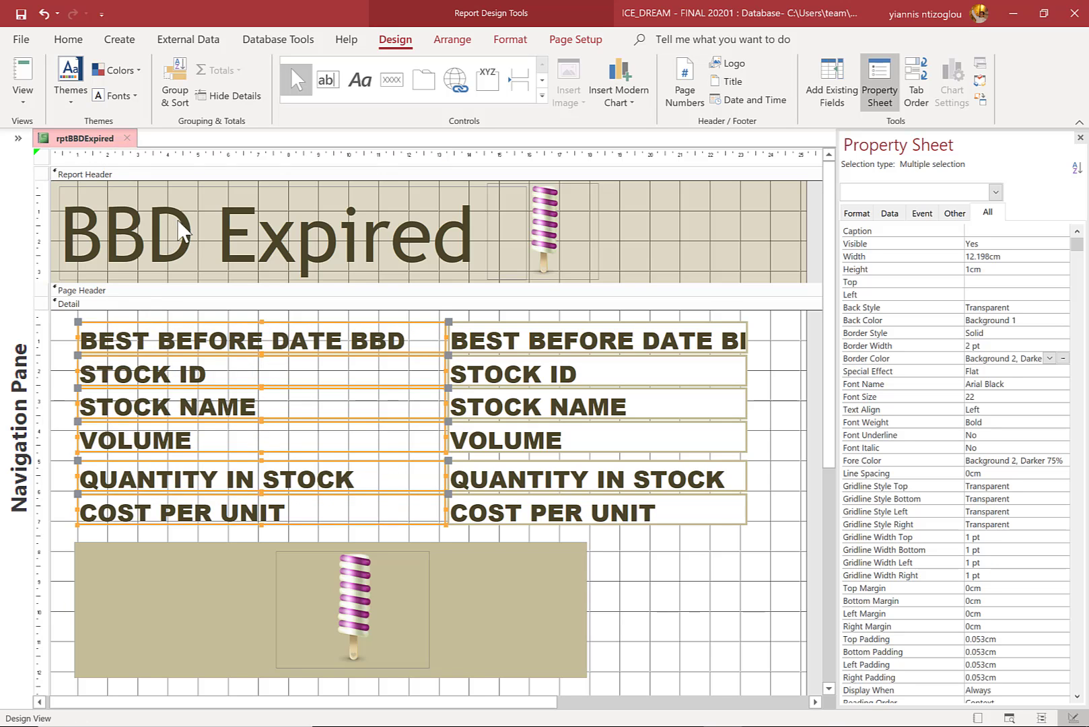
pyautogui.click(23, 90)
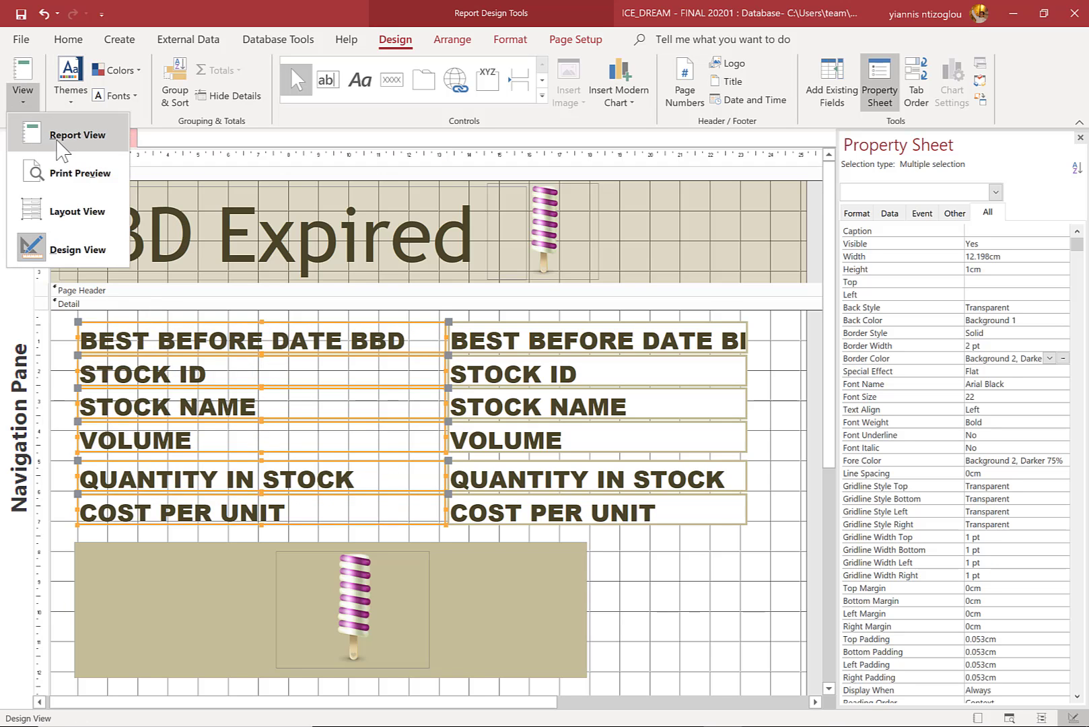
pyautogui.click(58, 140)
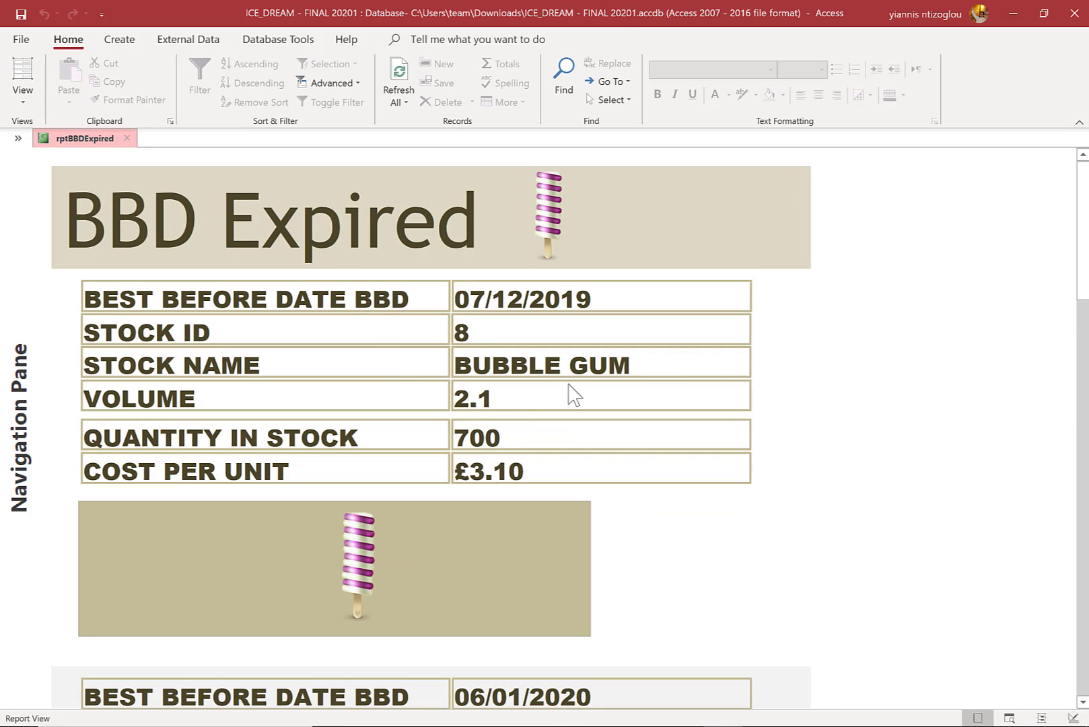
pyautogui.scroll(-5, 619, 498)
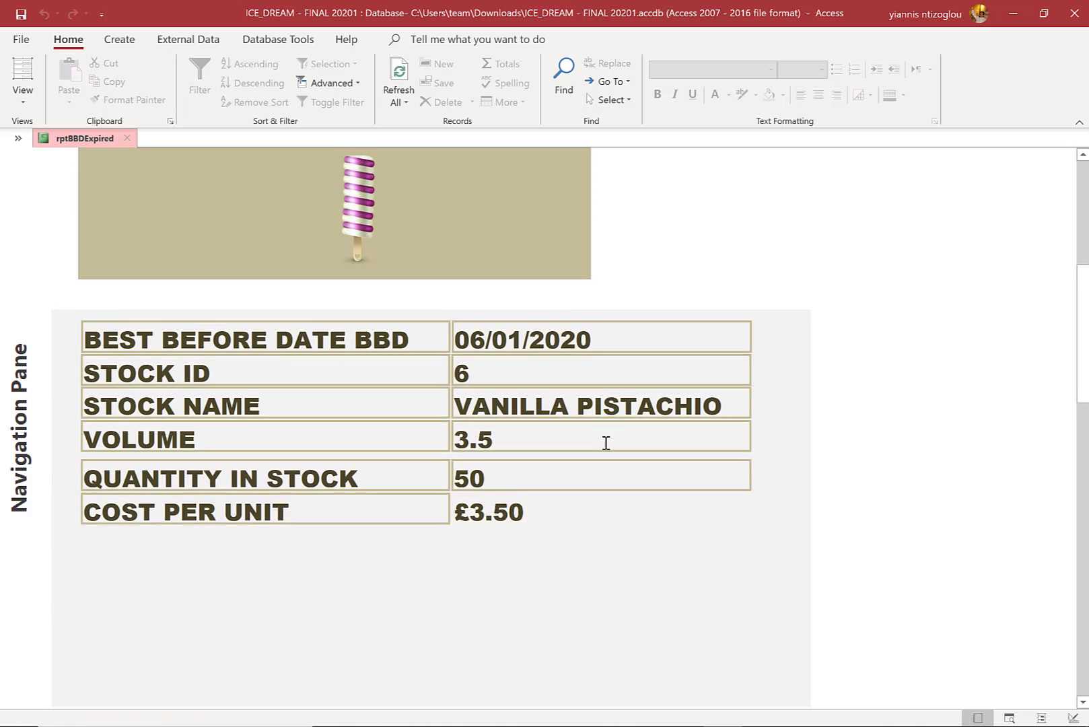
pyautogui.scroll(4, 604, 465)
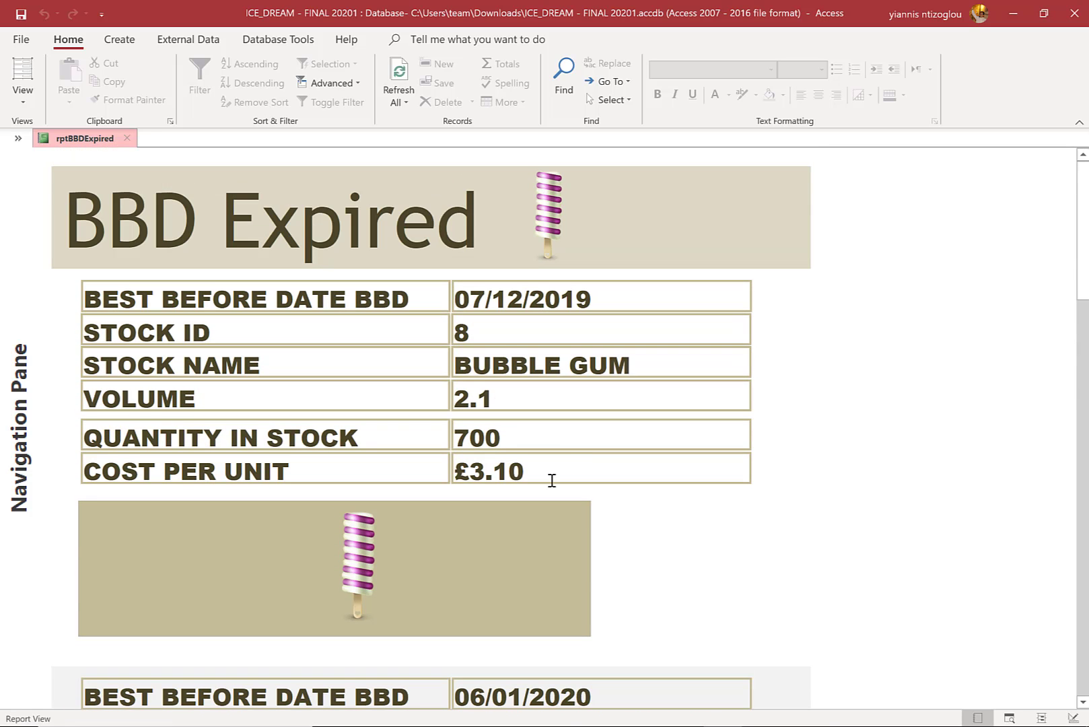
pyautogui.click(461, 424)
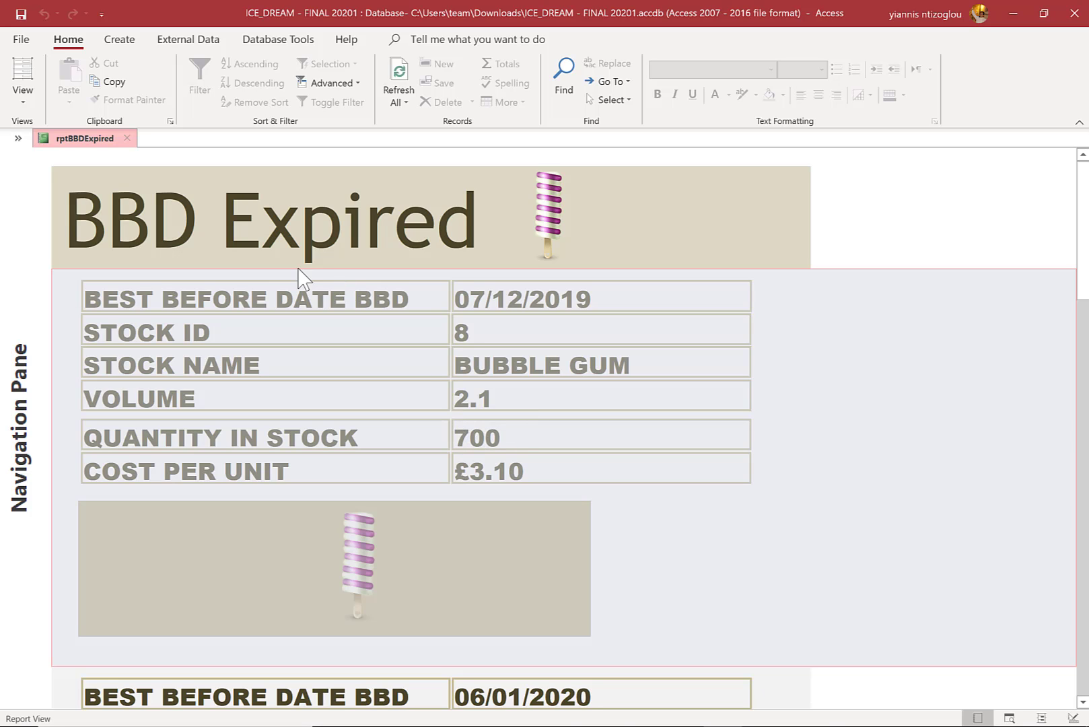
# In Design View, move the Quantity in Stock and Cost per Unit rows up against the Volume row, and display the report in Report View
pyautogui.click(22, 94)
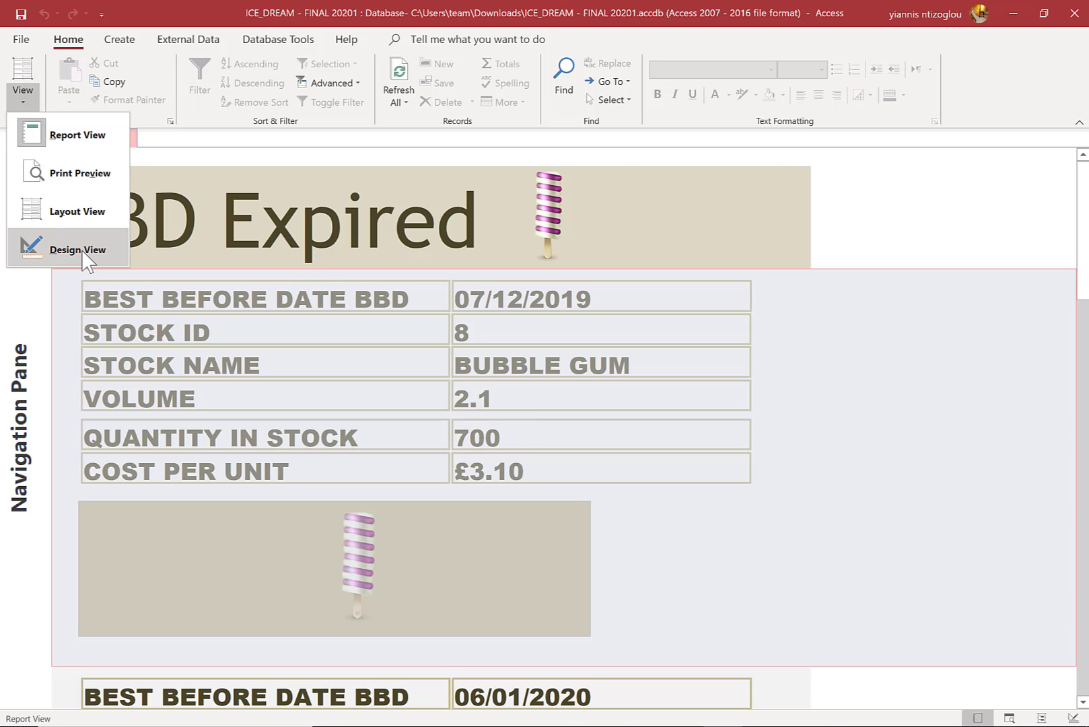
pyautogui.click(30, 246)
pyautogui.moveTo(771, 509); pyautogui.dragTo(296, 479)
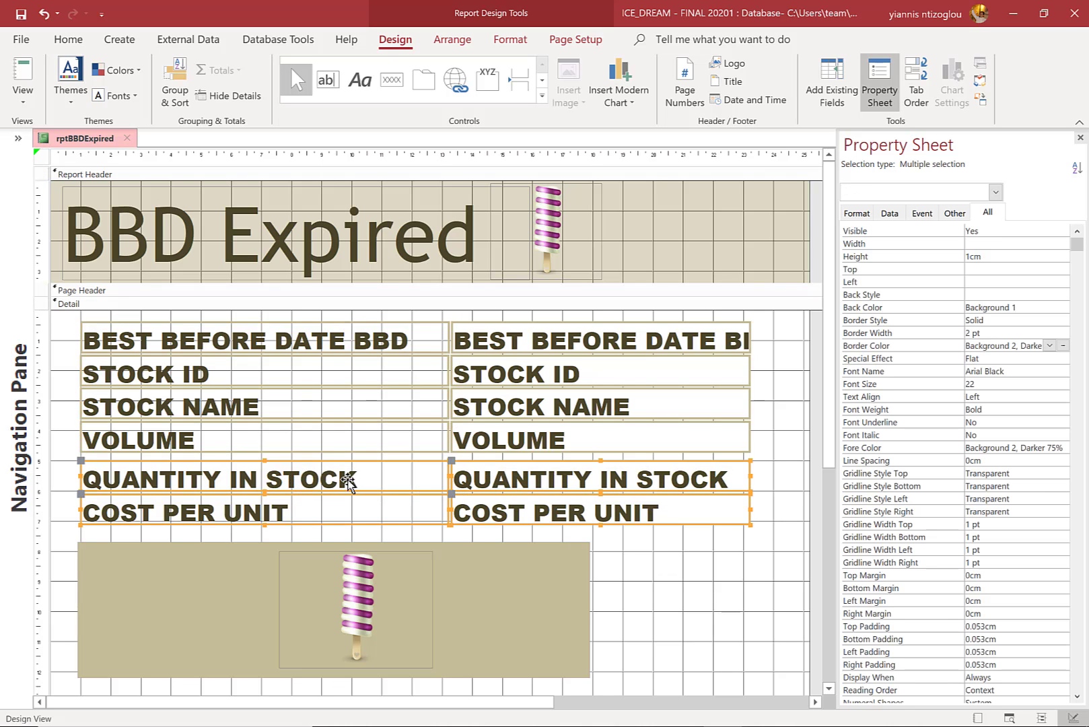
pyautogui.moveTo(363, 510); pyautogui.dragTo(363, 507)
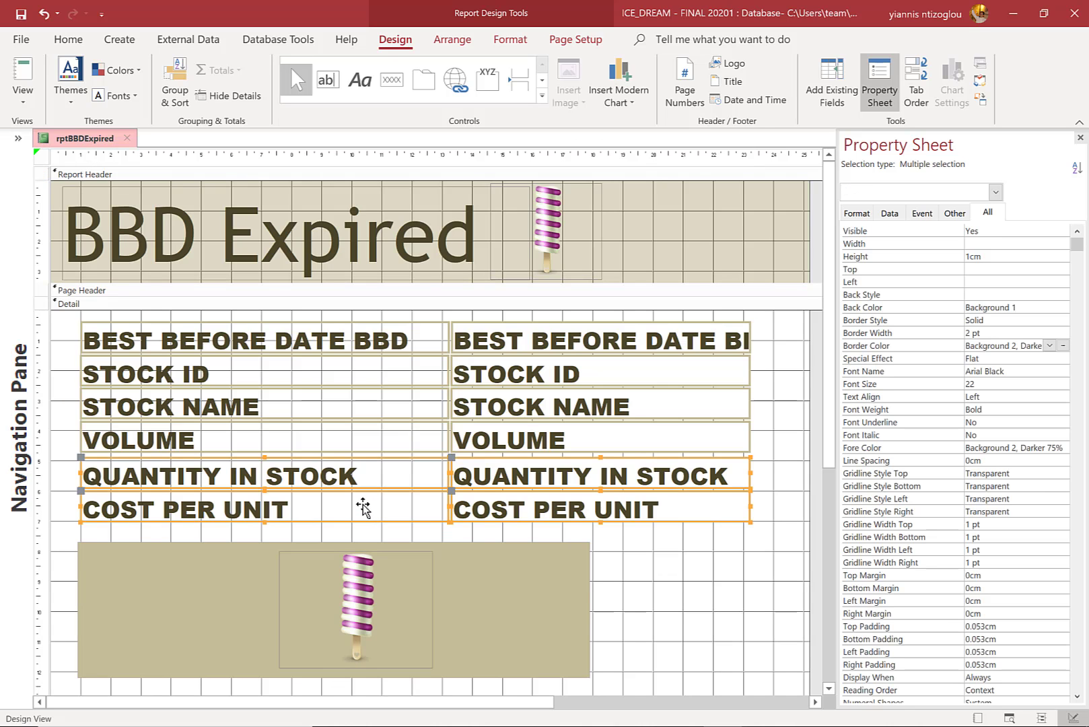
pyautogui.press('Up')
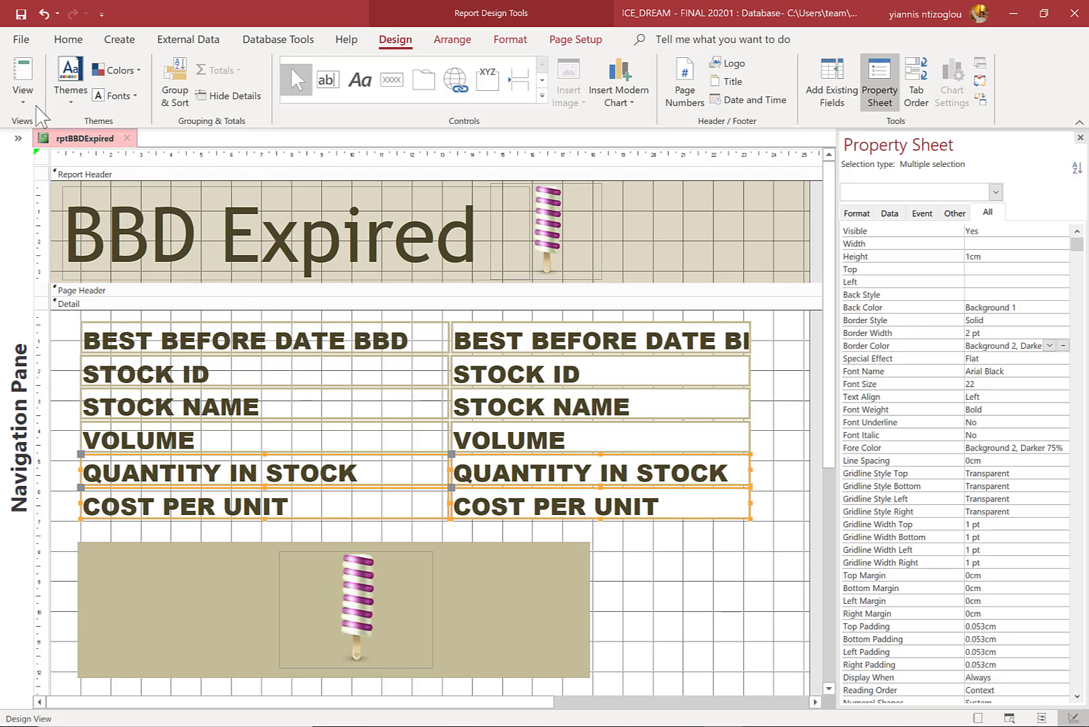
pyautogui.click(34, 104)
pyautogui.click(42, 142)
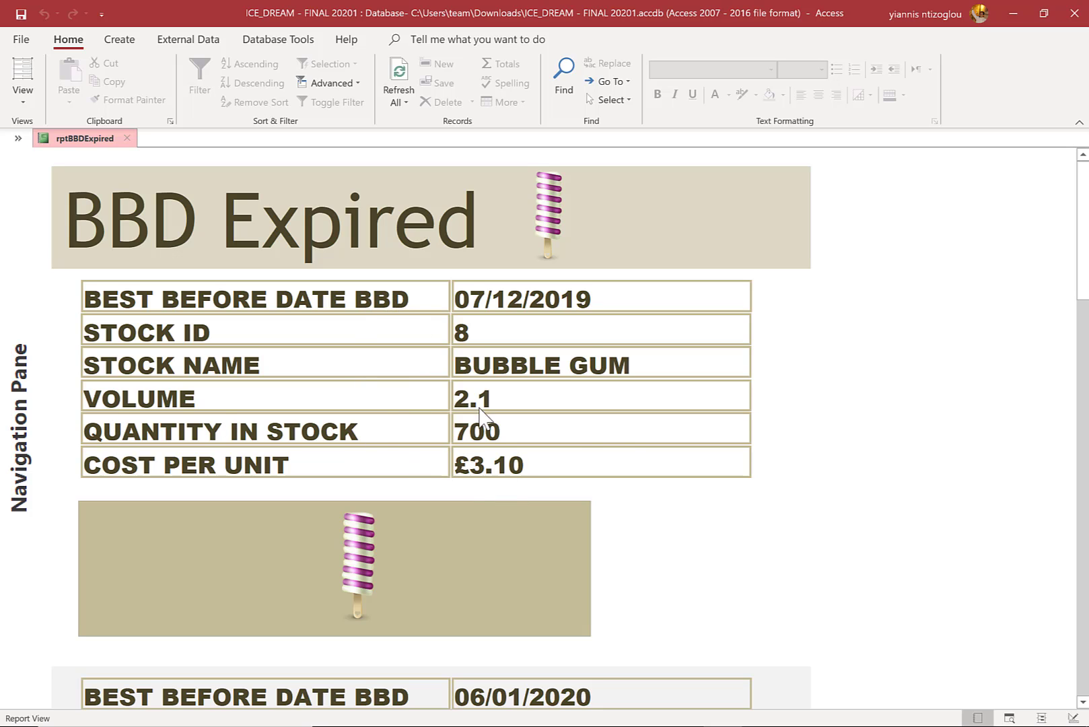
pyautogui.click(819, 495)
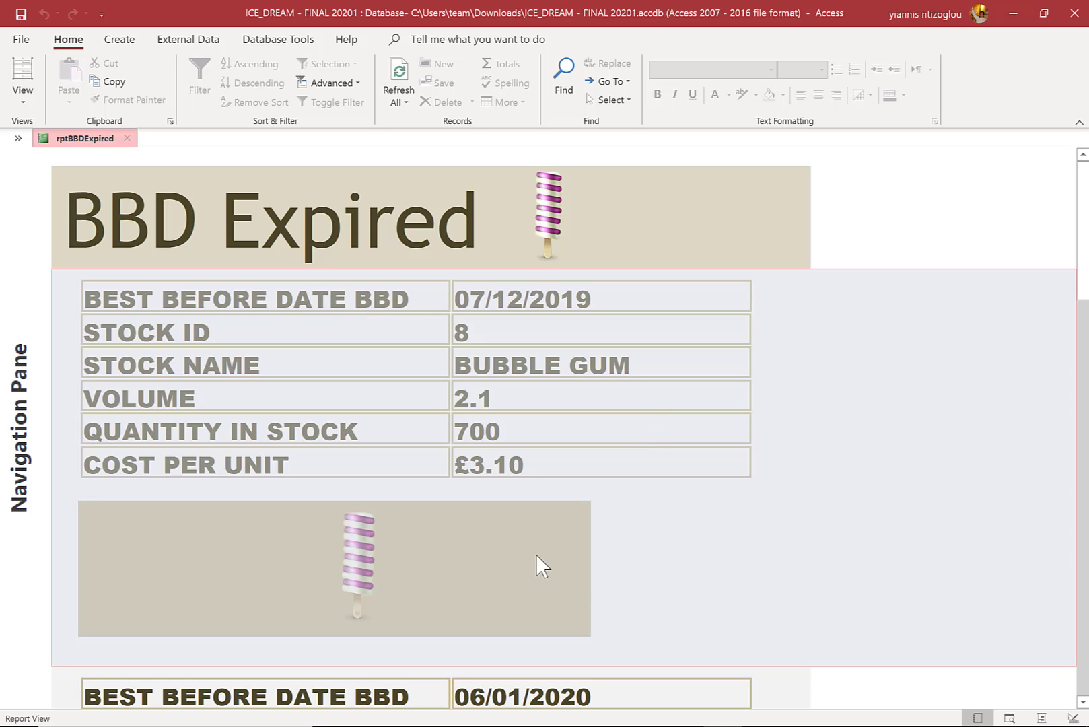
# In Design View, stretch the rectangle below the Detail fields across the full report width, from 0 cm to about 25.2 cm
pyautogui.click(23, 94)
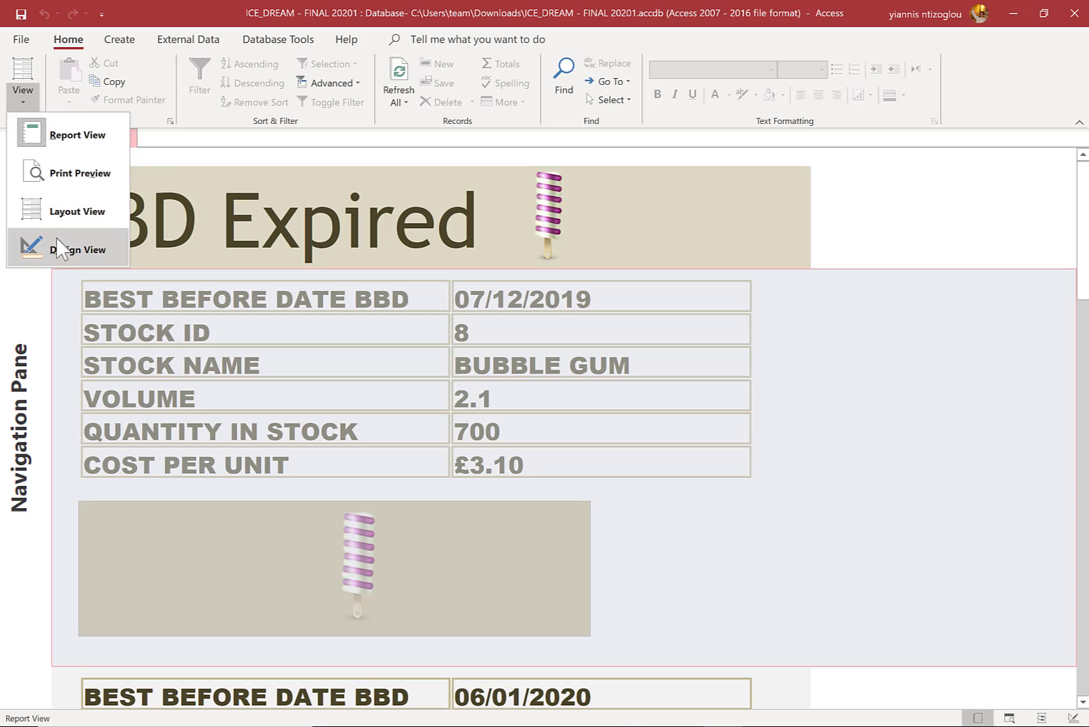
pyautogui.click(29, 244)
pyautogui.click(89, 615)
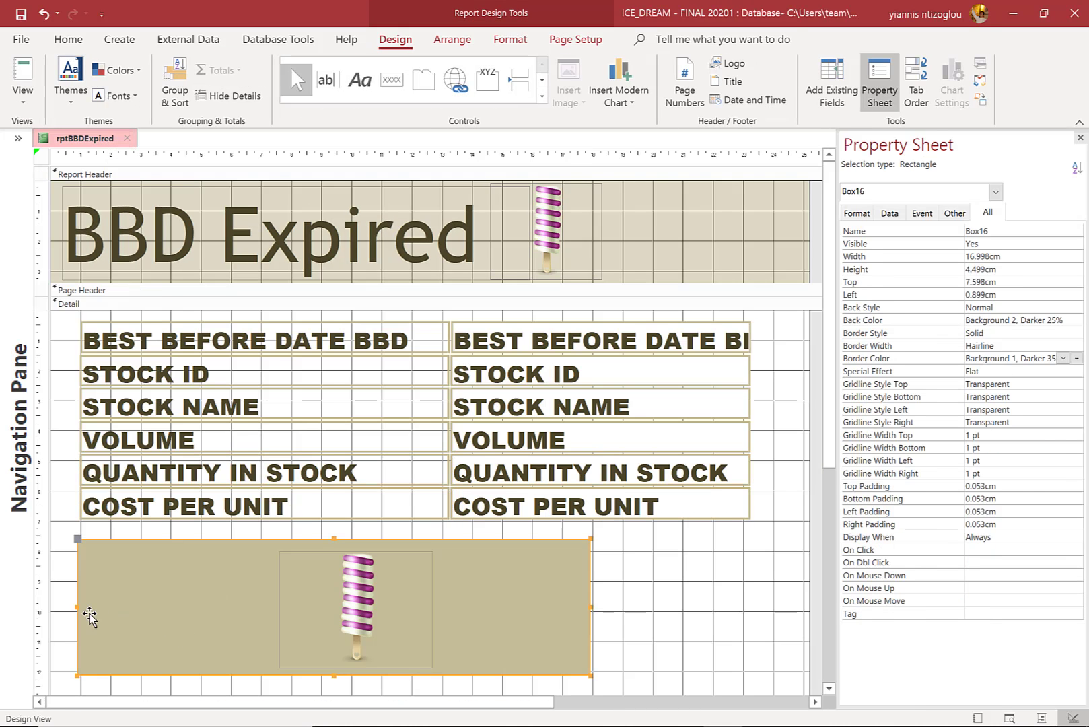
pyautogui.moveTo(76, 606); pyautogui.dragTo(9, 607)
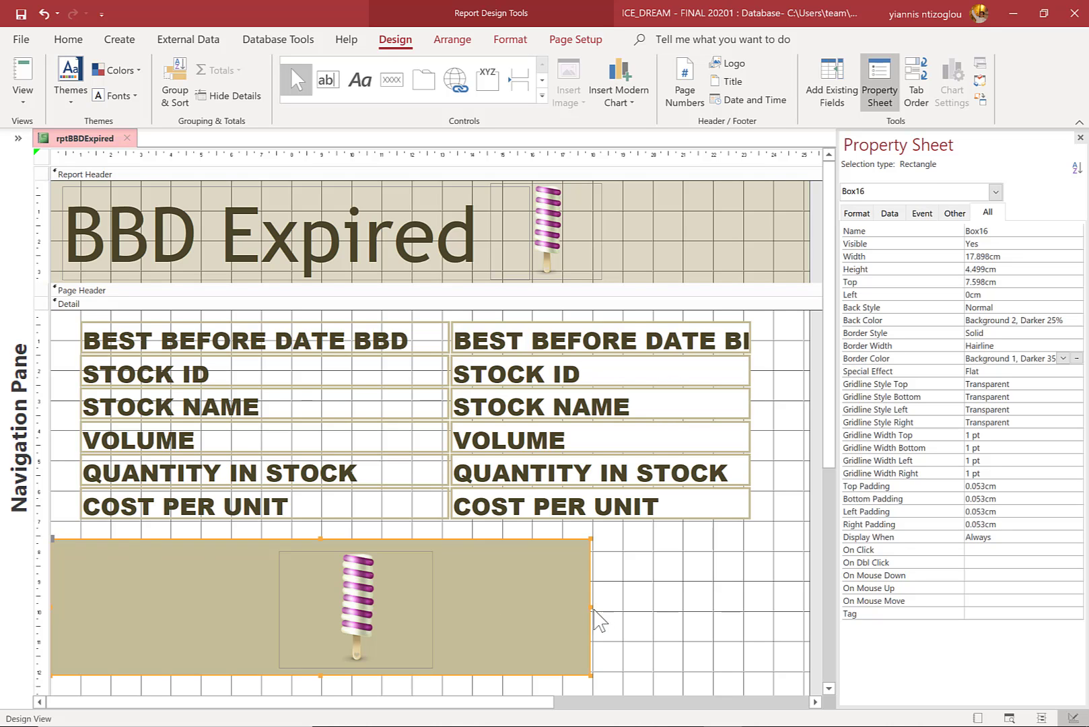
pyautogui.moveTo(591, 608); pyautogui.dragTo(809, 599)
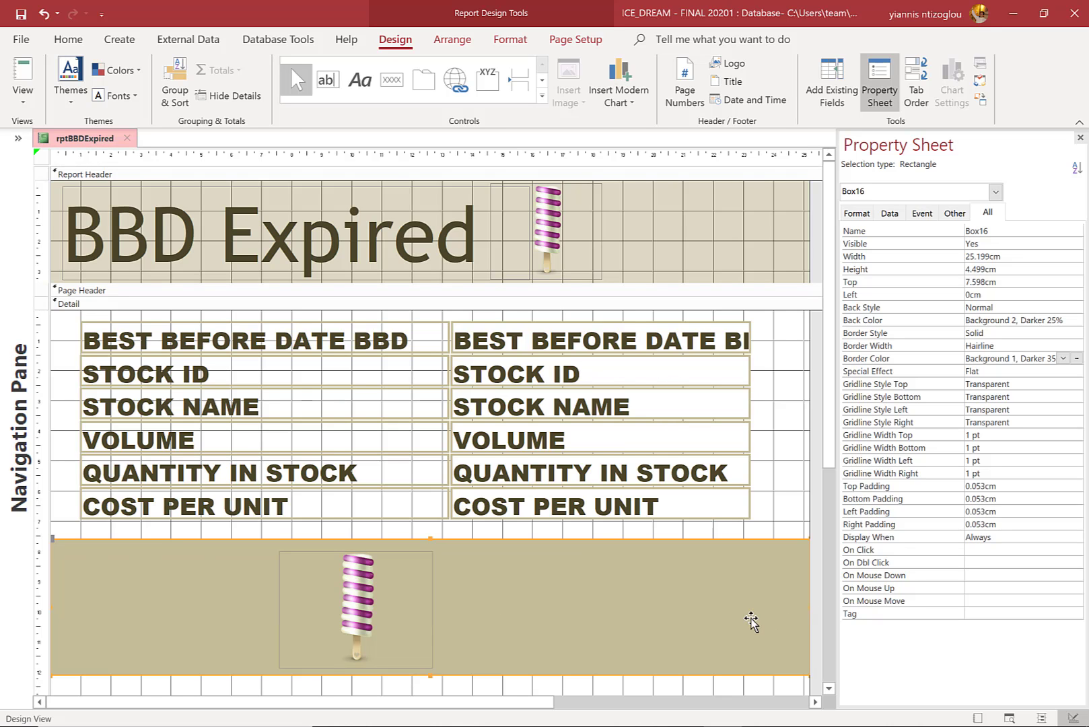
pyautogui.moveTo(539, 713); pyautogui.dragTo(639, 704)
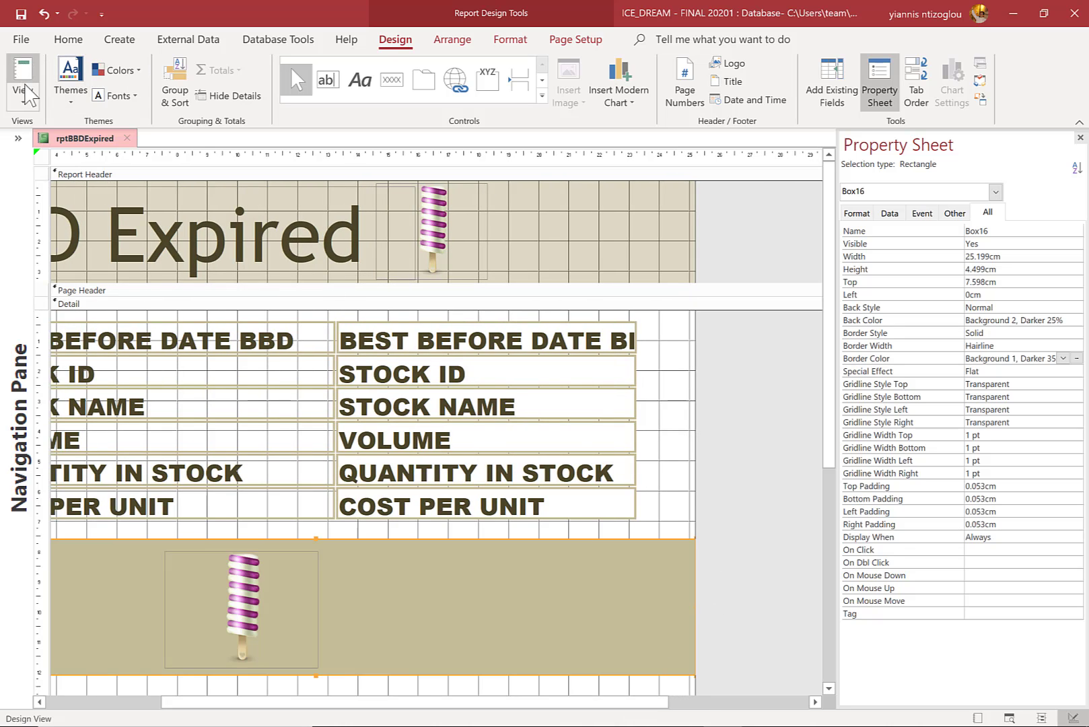
# Check the widened rectangle under each record in Report View, and return to Design View
pyautogui.click(22, 97)
pyautogui.click(60, 137)
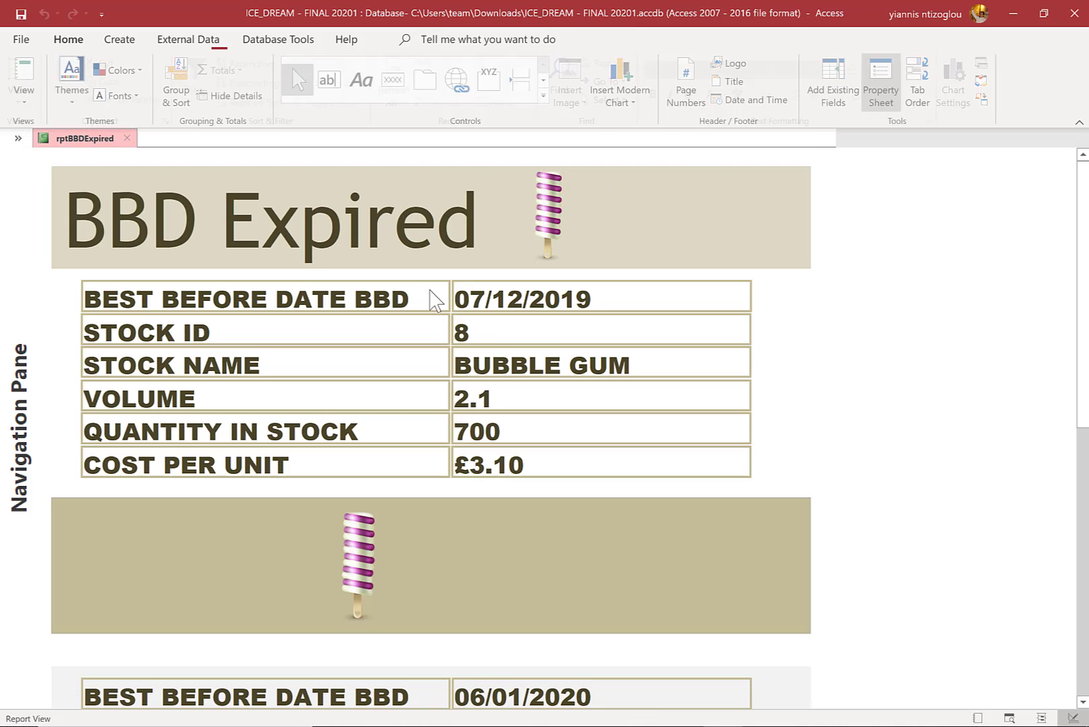
pyautogui.scroll(-8, 577, 365)
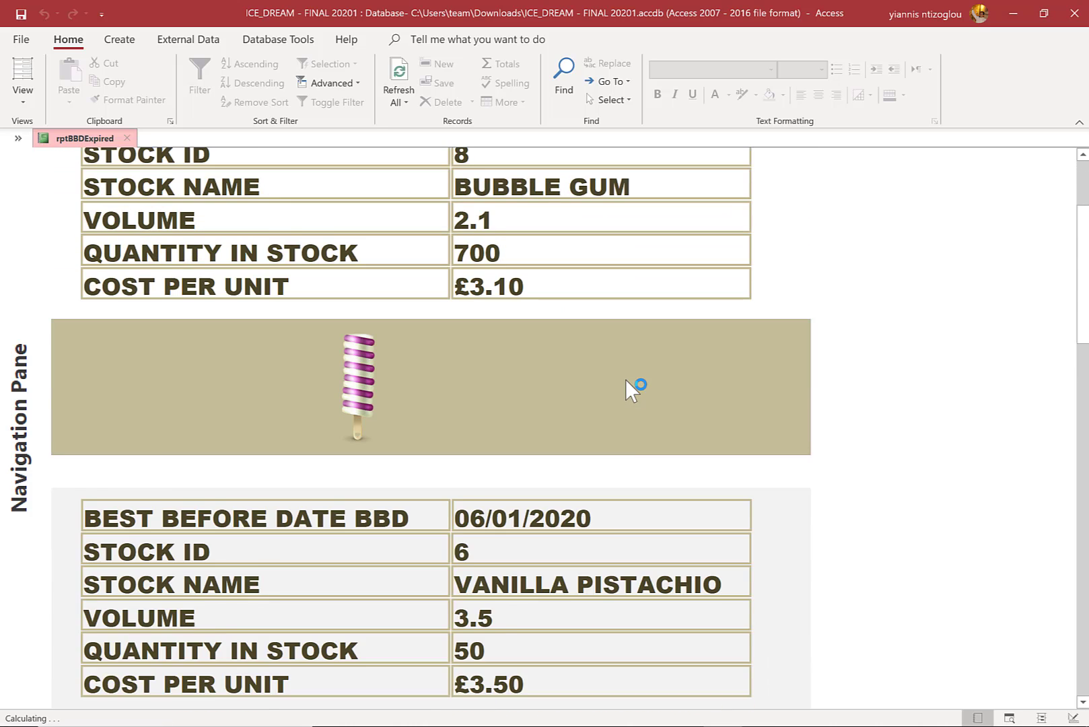
pyautogui.scroll(-6, 626, 387)
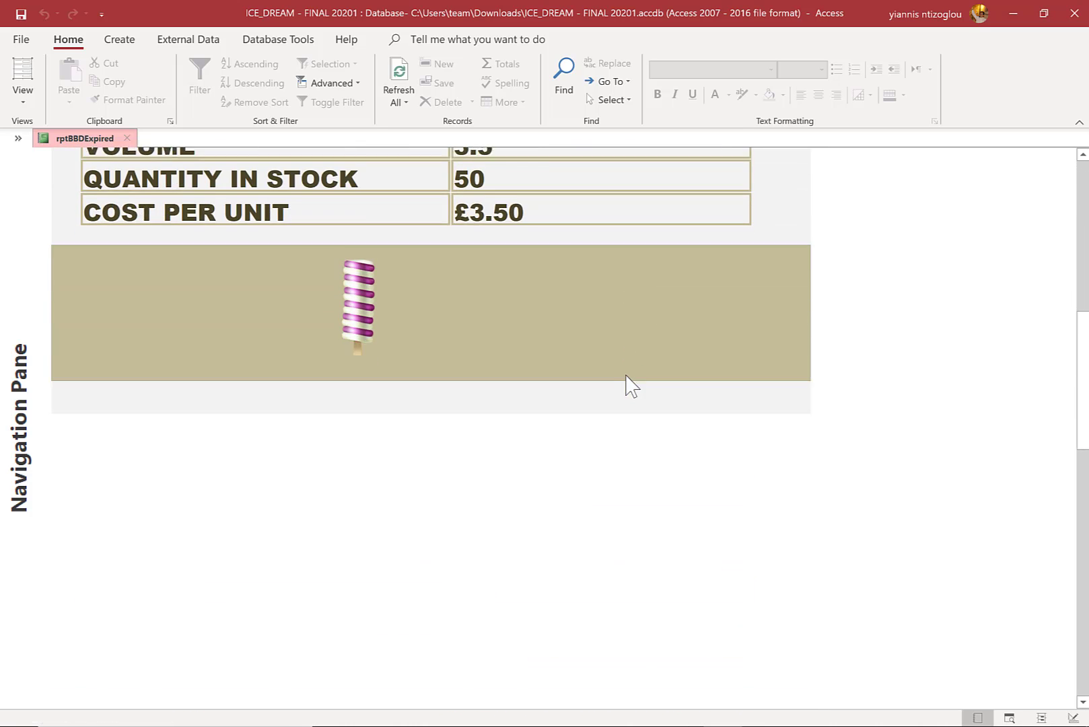
pyautogui.scroll(5, 624, 376)
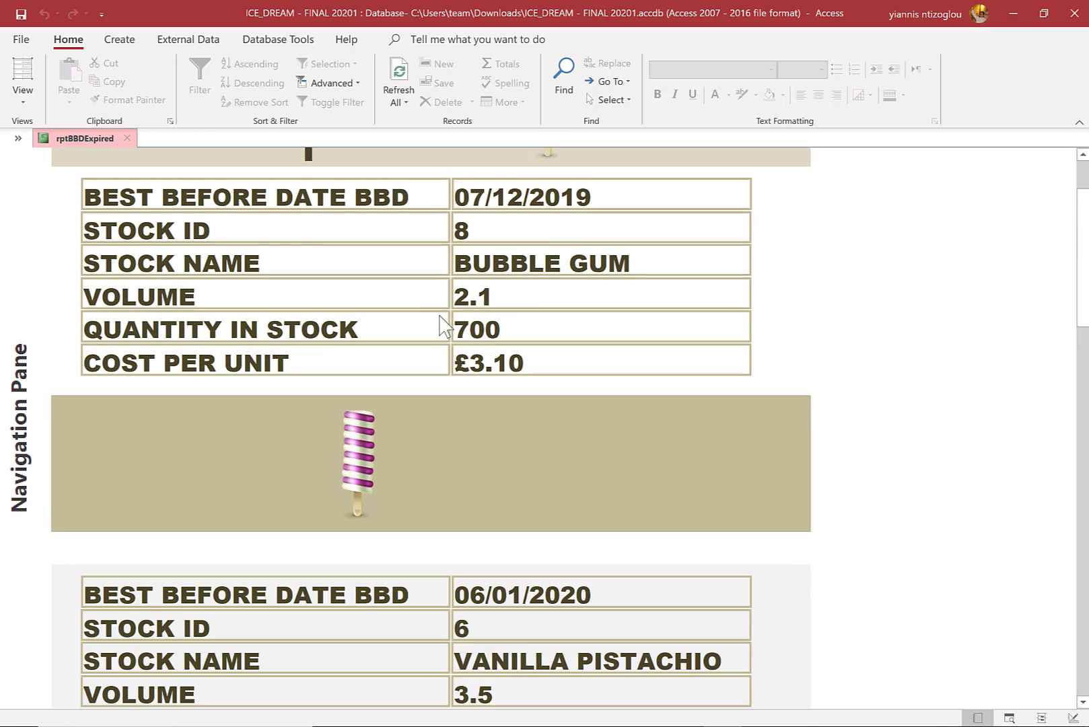
pyautogui.click(23, 94)
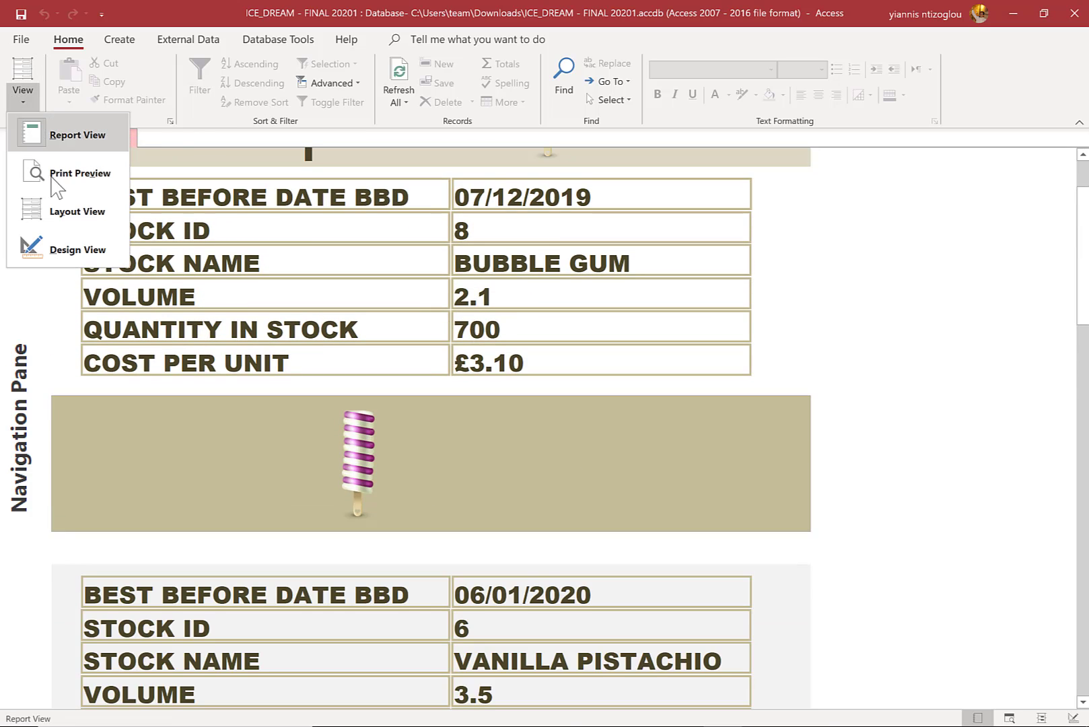
pyautogui.click(54, 252)
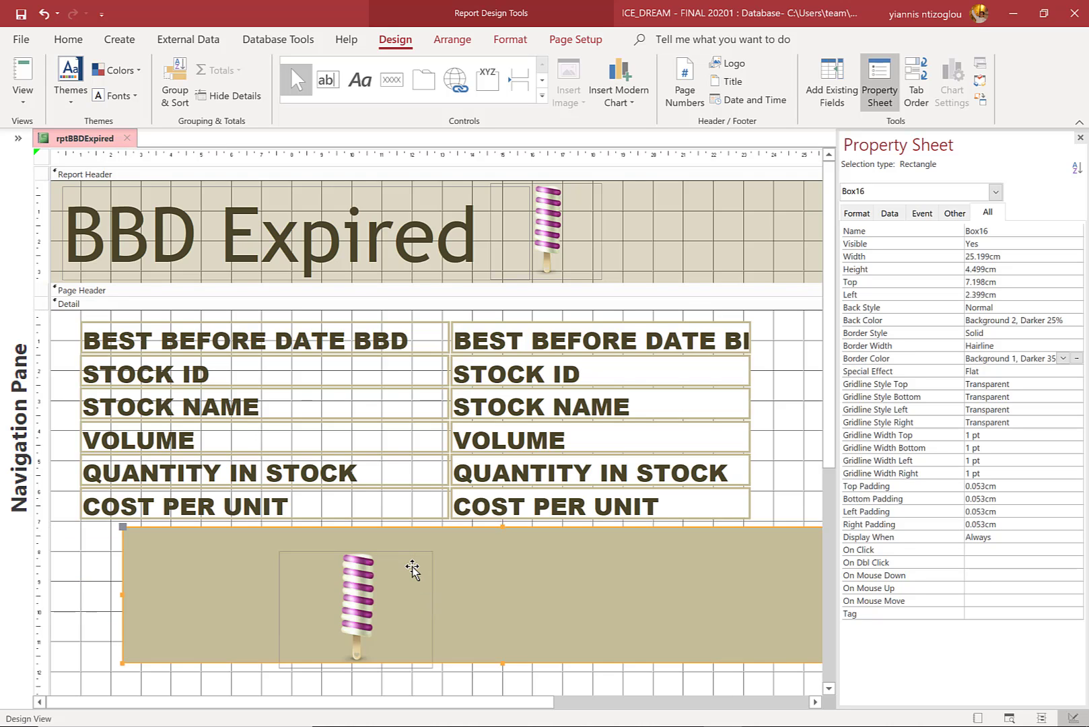
# Try to move the Detail rectangle up about 0.2 cm, and undo the move while keeping its full width
pyautogui.hotkey('ctrl', 'z')
pyautogui.moveTo(374, 589); pyautogui.dragTo(374, 583)
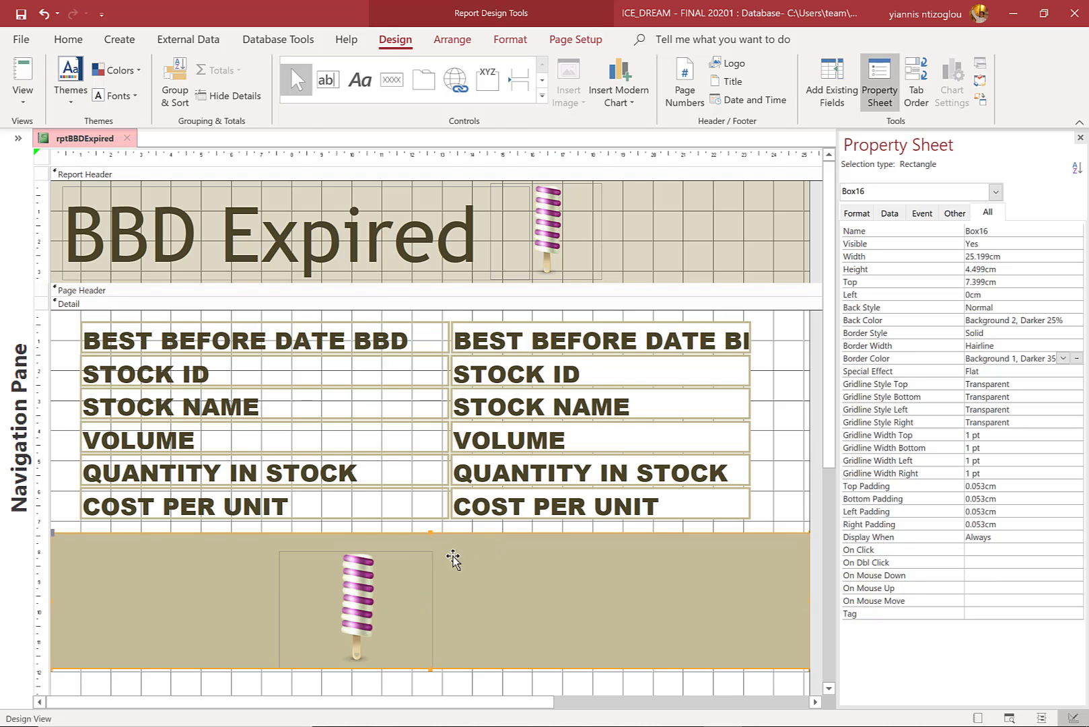
pyautogui.hotkey('ctrl', 'z')
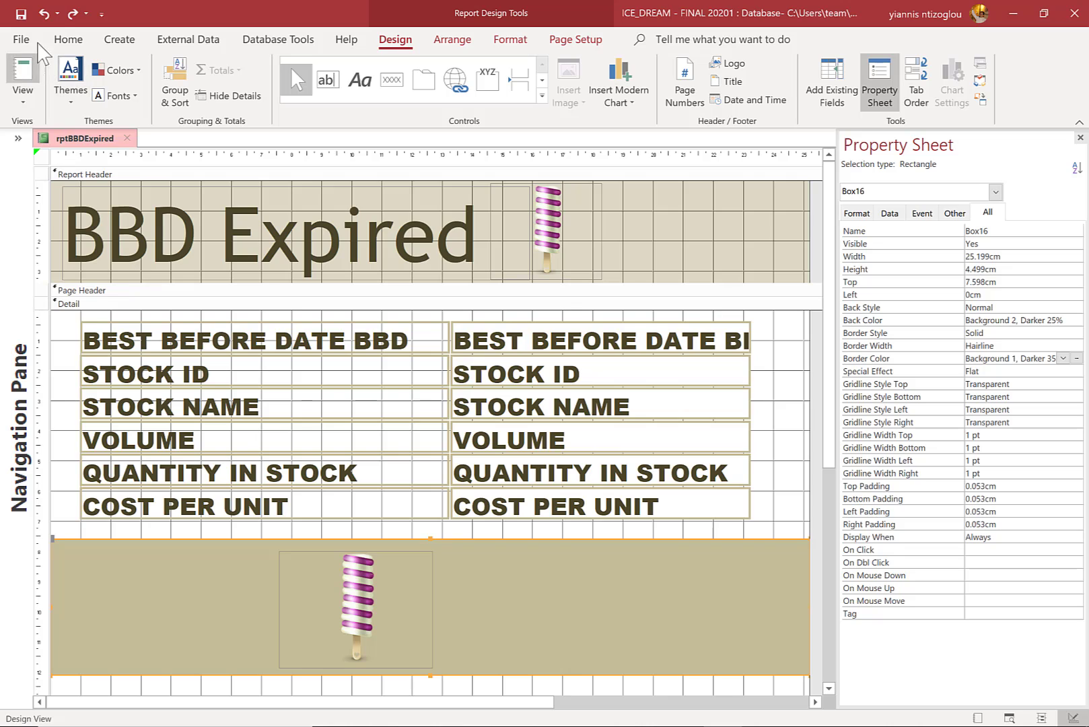
pyautogui.click(45, 13)
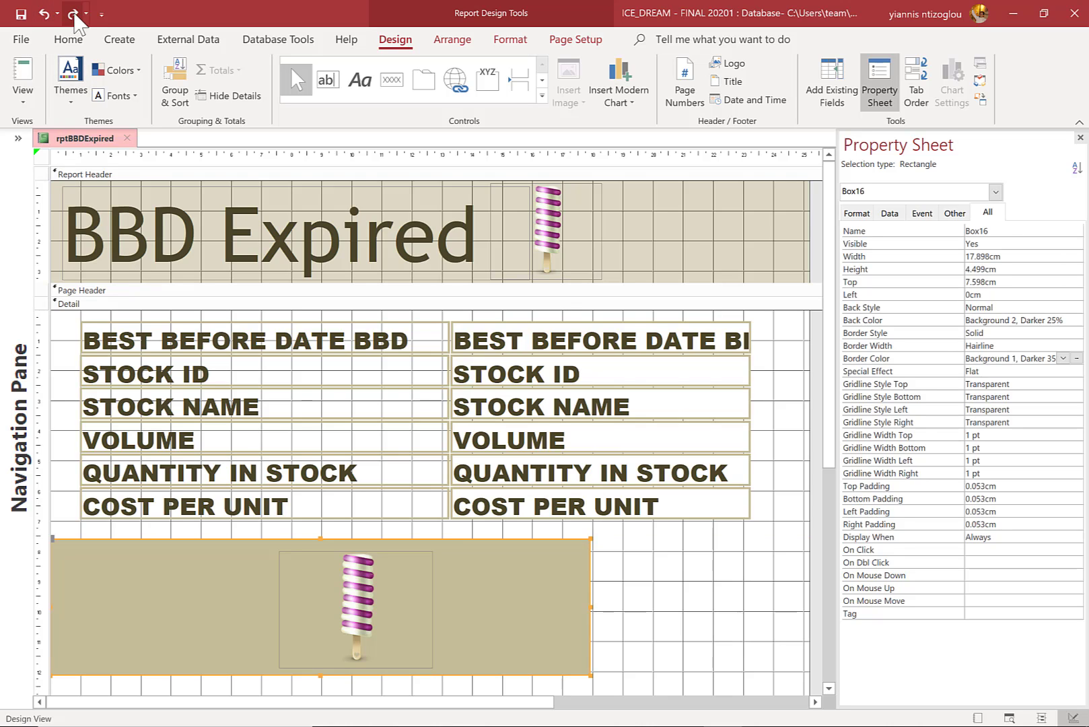
pyautogui.click(72, 14)
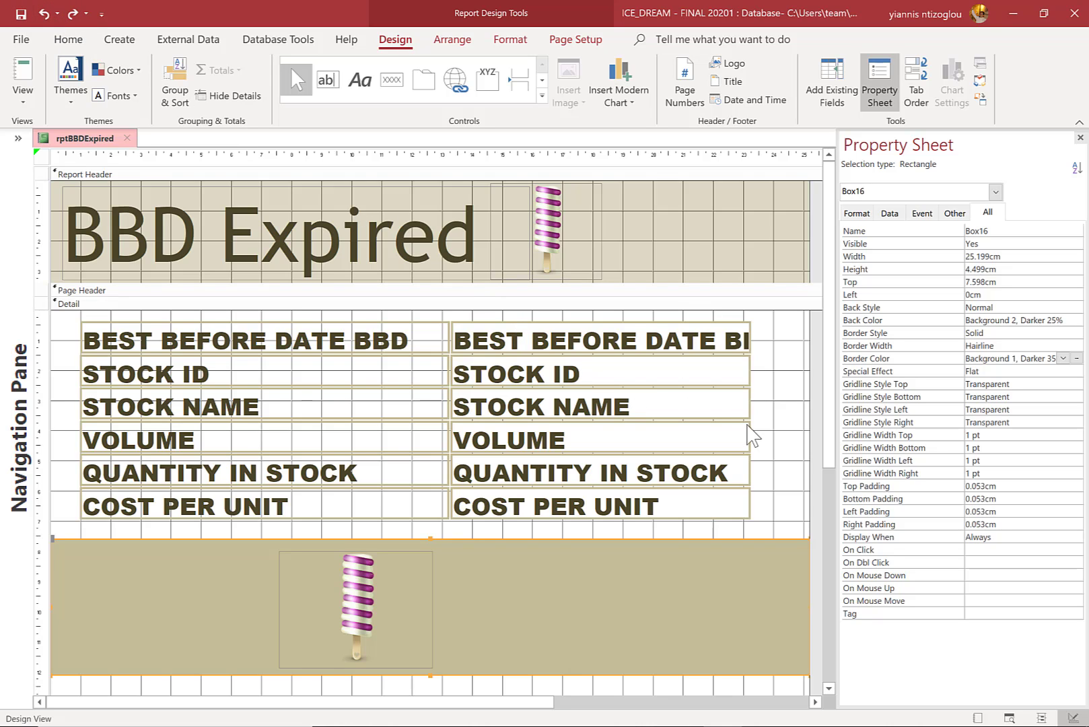
# Move the ice lolly image to the middle of the Detail rectangle, about 10.6 cm from the left edge, and check it in Report View
pyautogui.click(572, 535)
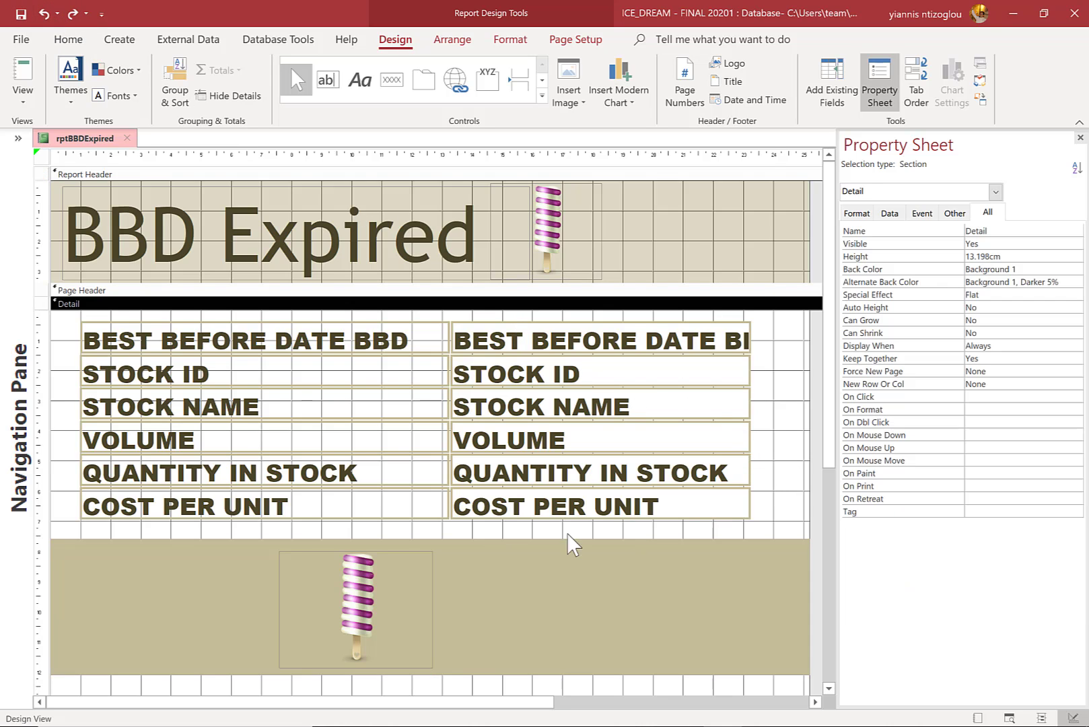
pyautogui.click(377, 606)
pyautogui.moveTo(412, 591); pyautogui.dragTo(494, 590)
pyautogui.click(785, 411)
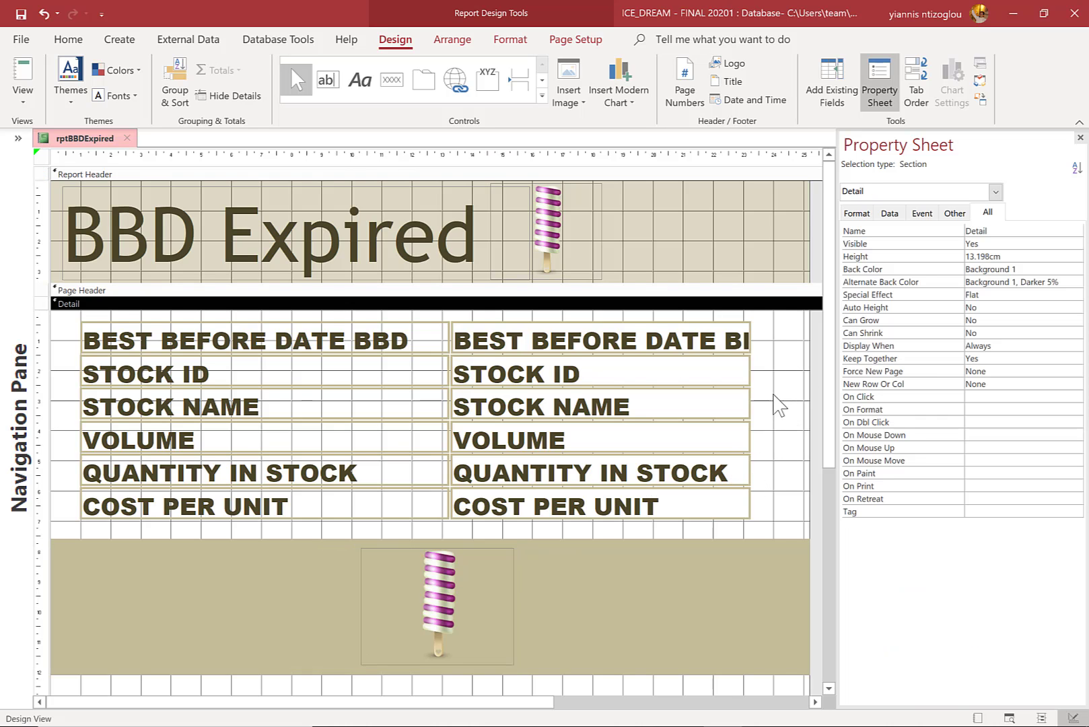
pyautogui.click(434, 606)
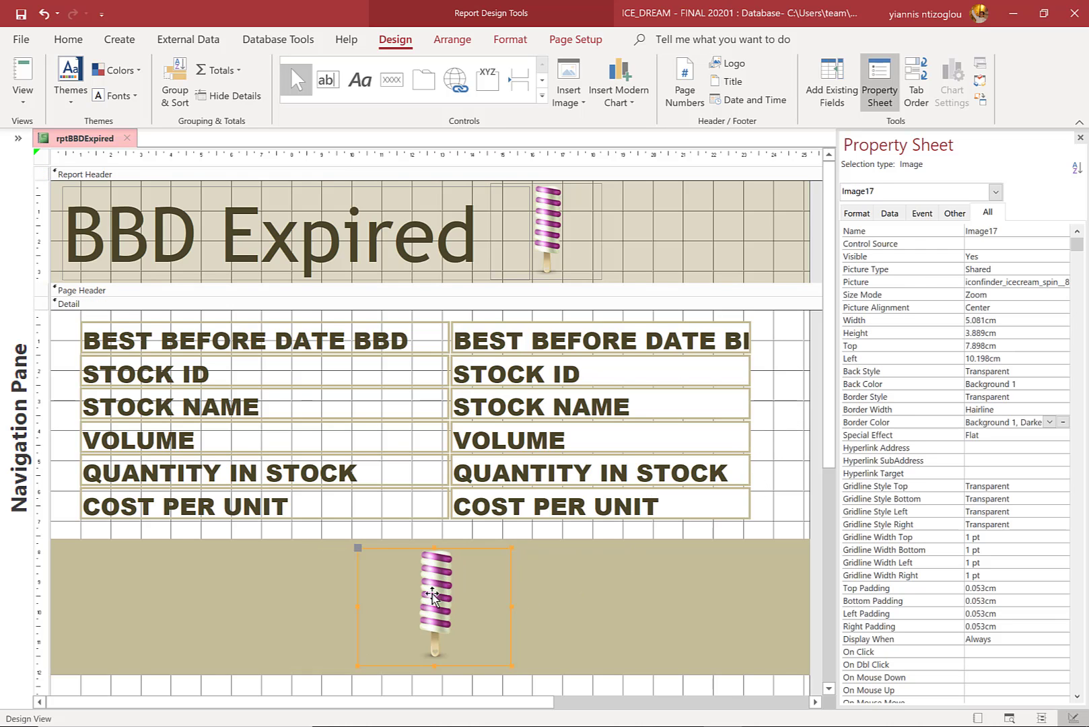
pyautogui.moveTo(440, 592)
pyautogui.mouseDown()
pyautogui.moveTo(453, 604)
pyautogui.moveTo(452, 595)
pyautogui.mouseUp()
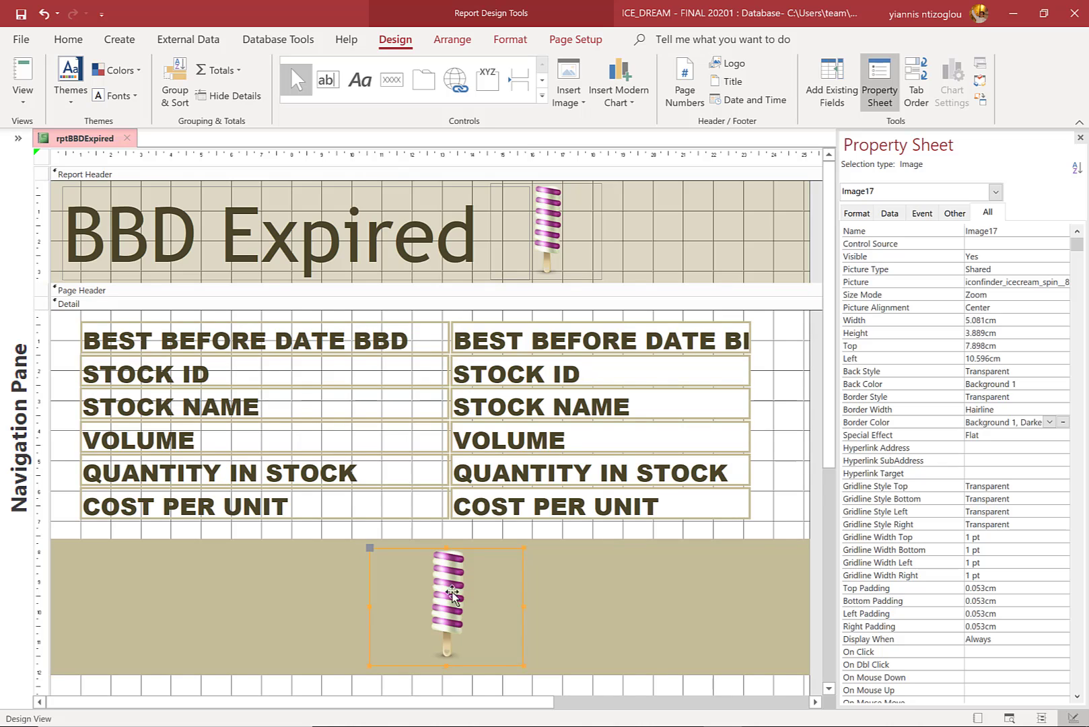
pyautogui.scroll(-3, 439, 535)
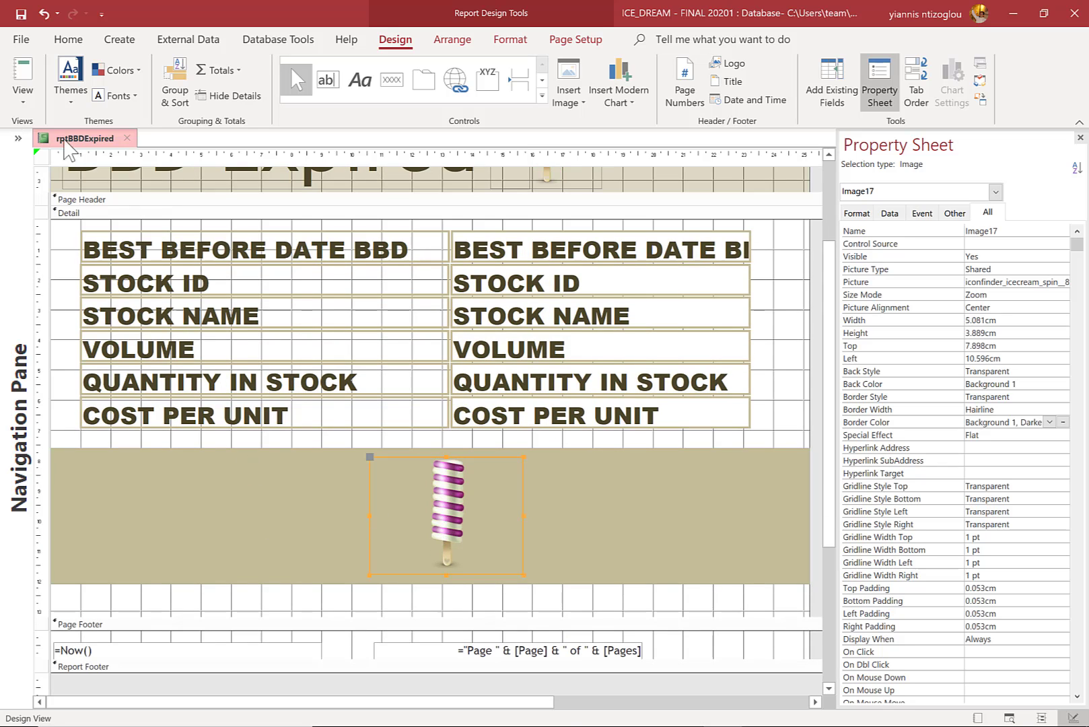
pyautogui.click(23, 94)
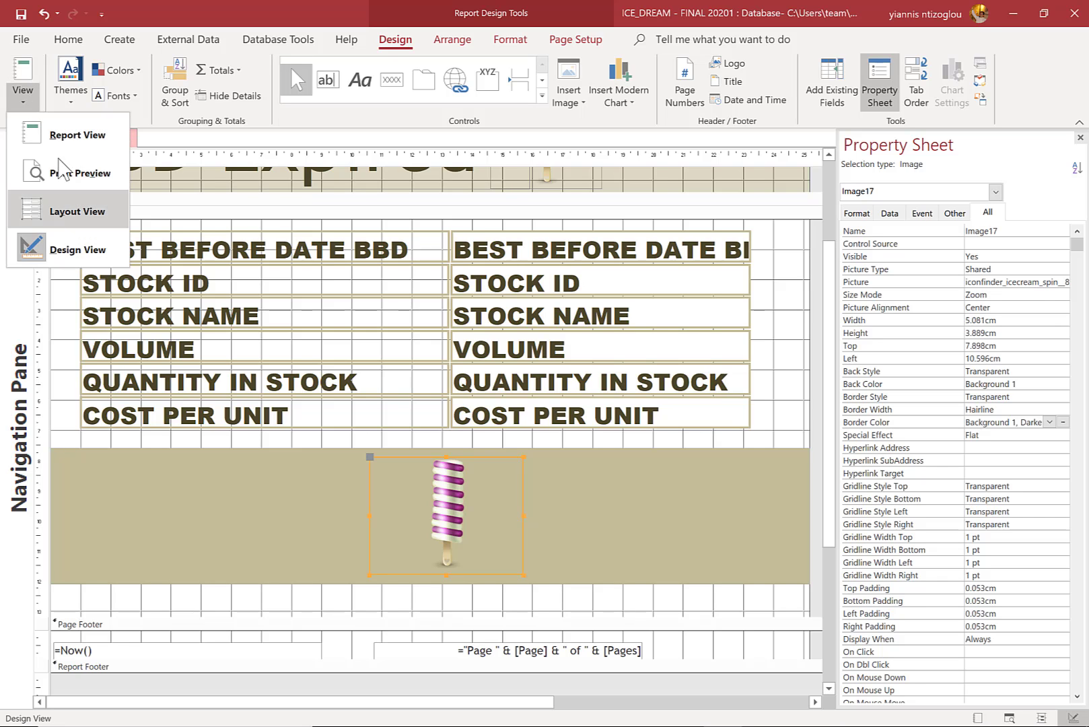
pyautogui.click(70, 135)
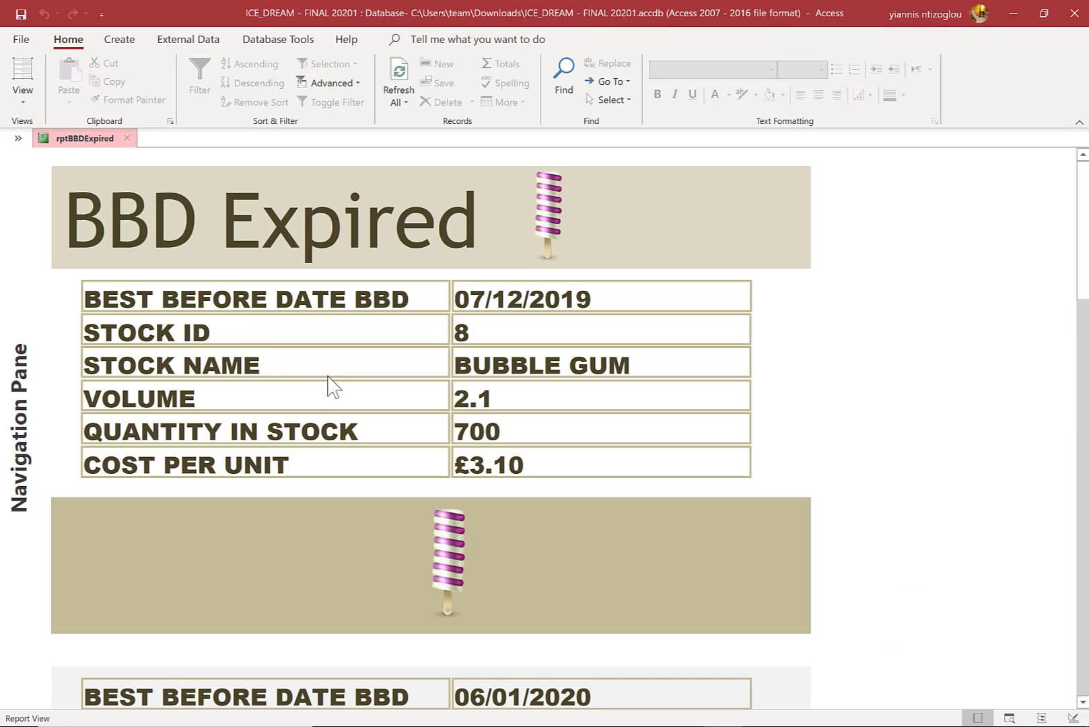
pyautogui.scroll(-5, 330, 390)
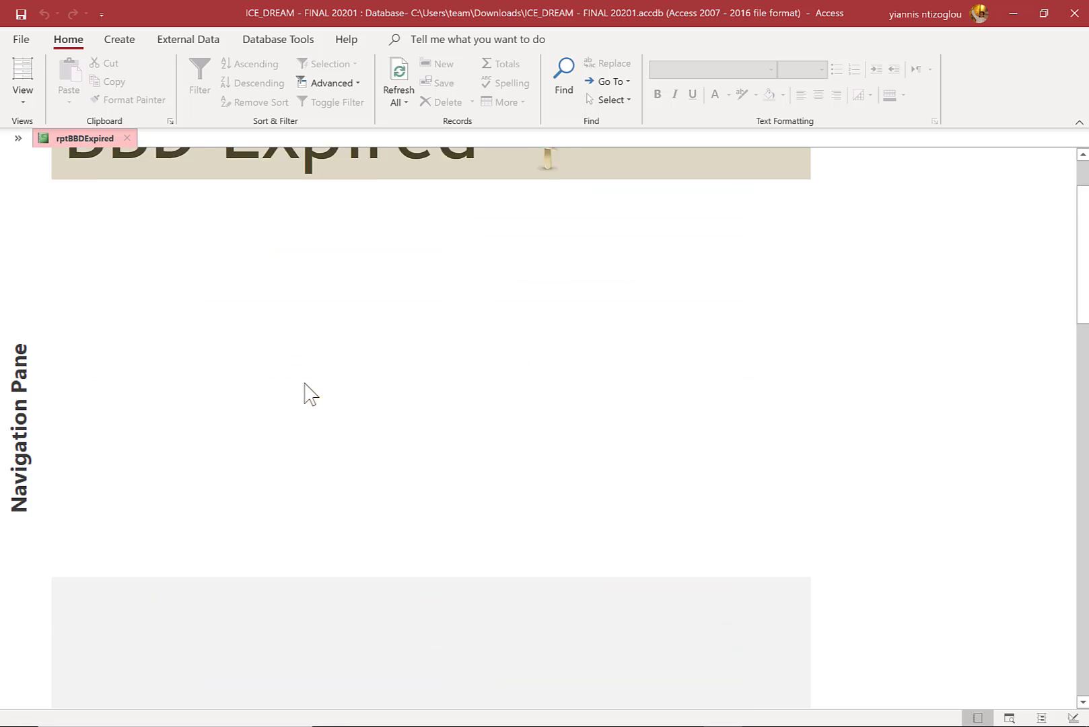
pyautogui.scroll(2, 310, 394)
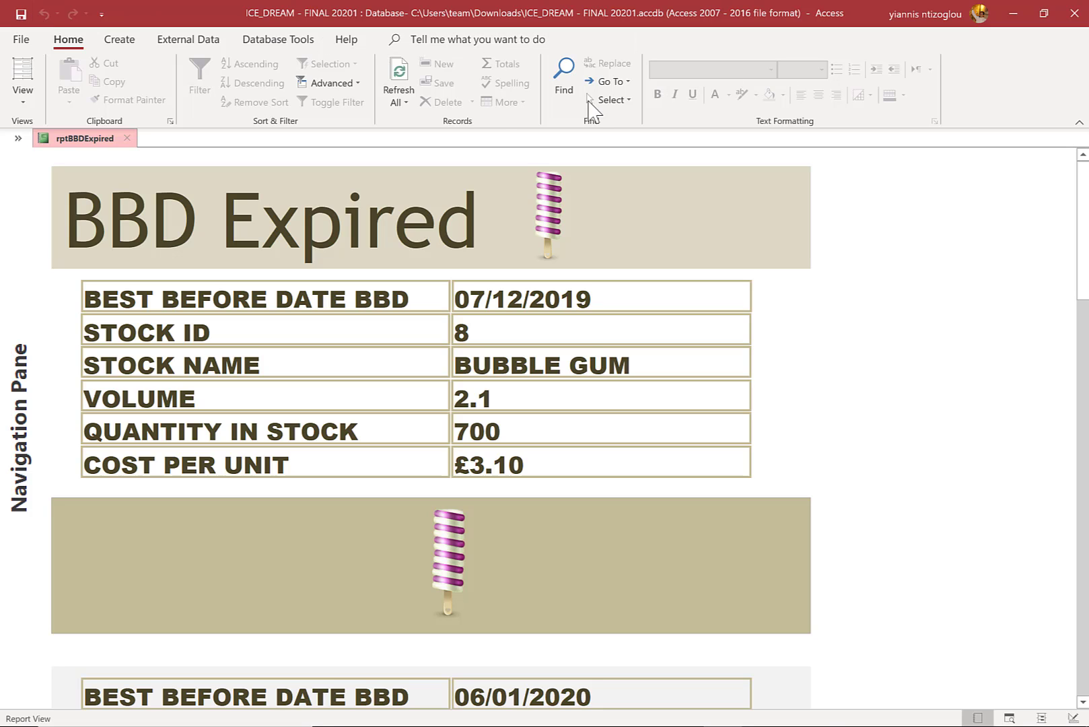
# Export the report as the PDF file rptBBDExpired.pdf, set to open after publishing
pyautogui.click(187, 40)
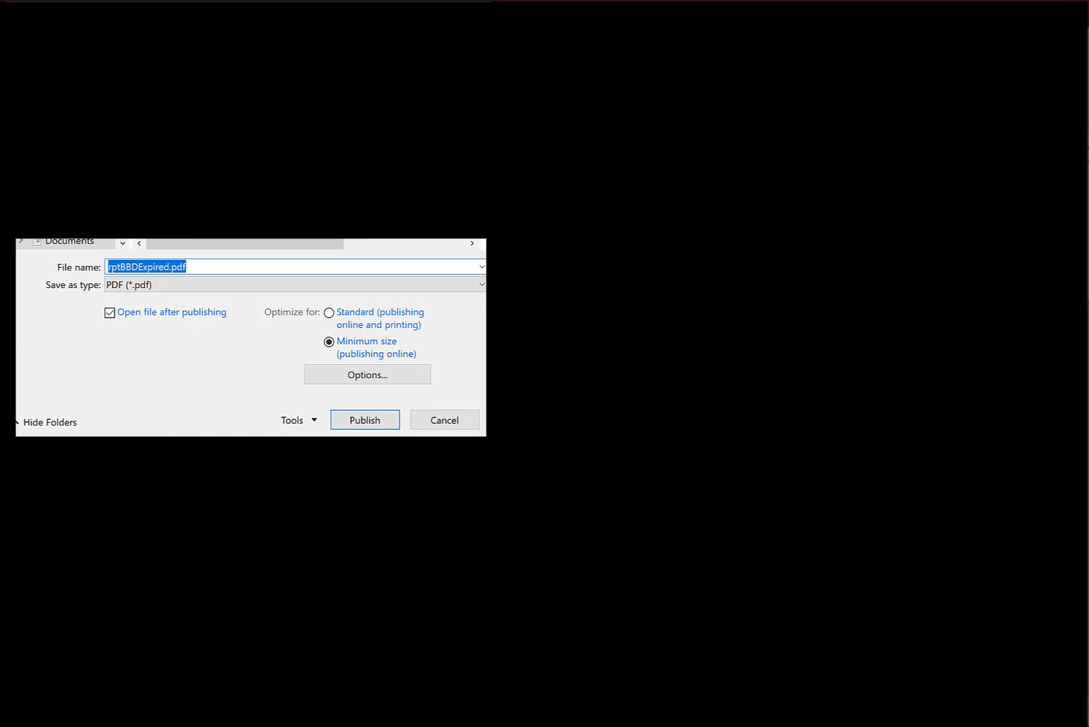
pyautogui.click(67, 225)
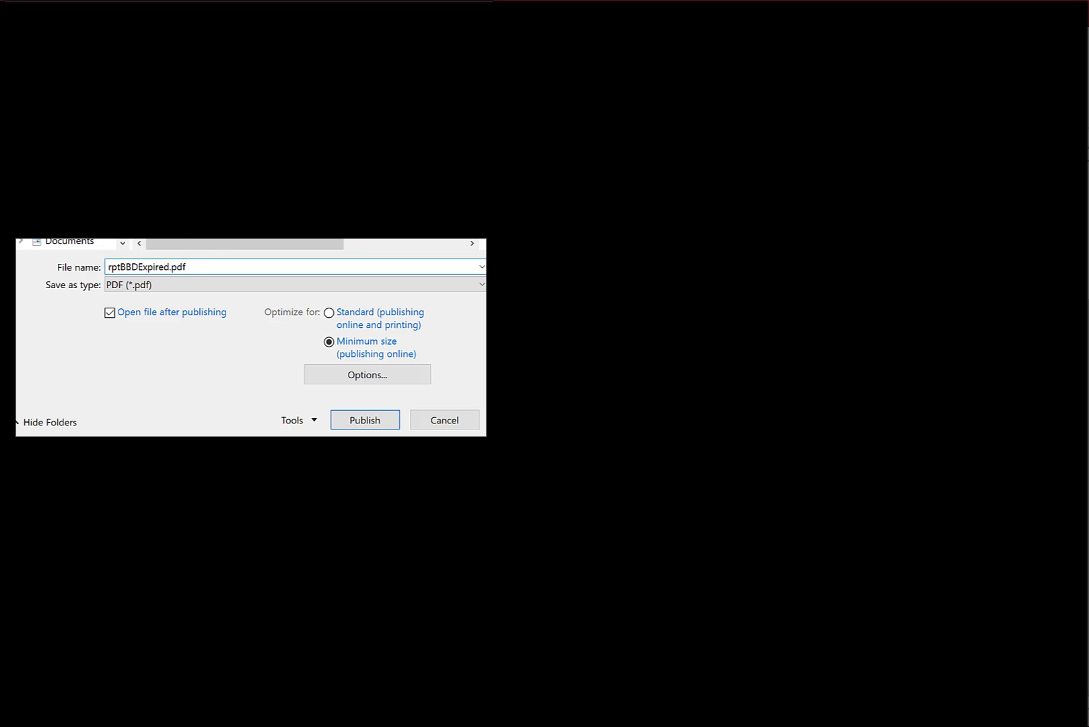
pyautogui.click(369, 422)
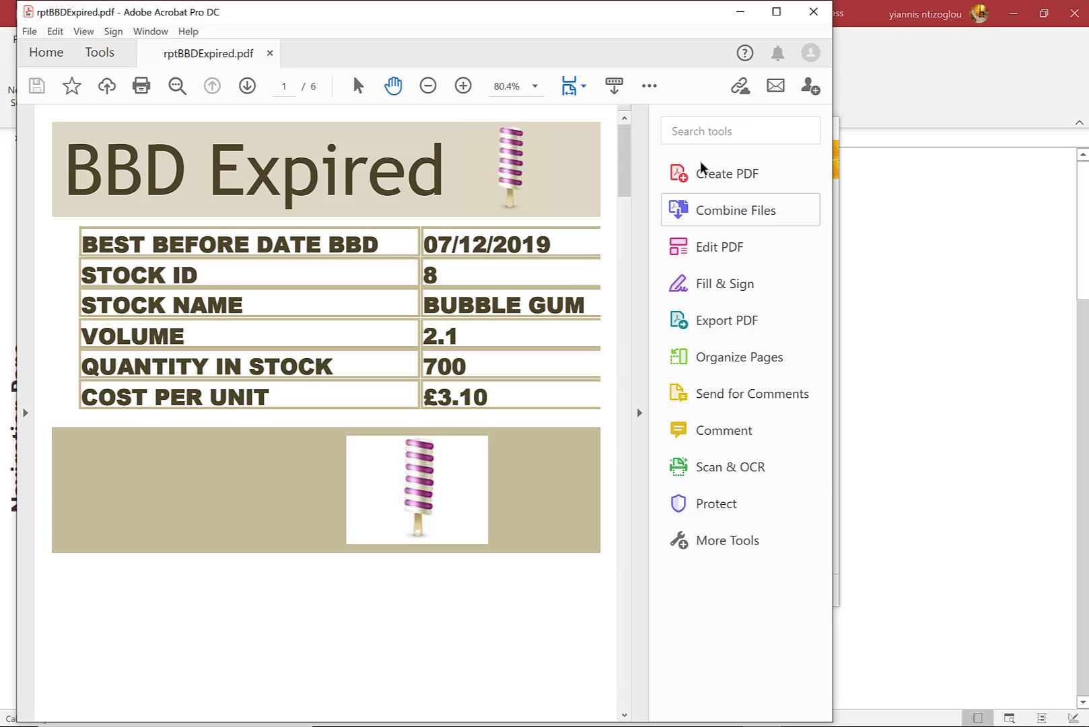
# In Adobe Acrobat, examine how the report's header, fields and rectangle fit the page width across the first two pages of the PDF
pyautogui.click(774, 17)
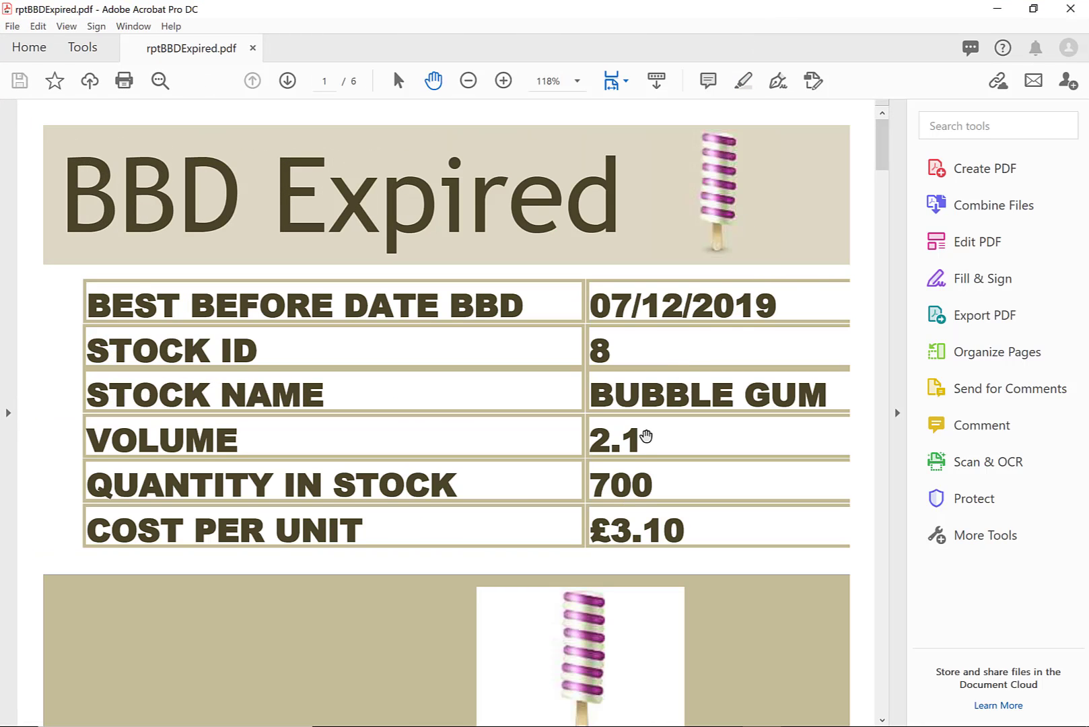
pyautogui.scroll(-2, 828, 278)
pyautogui.scroll(-2, 766, 365)
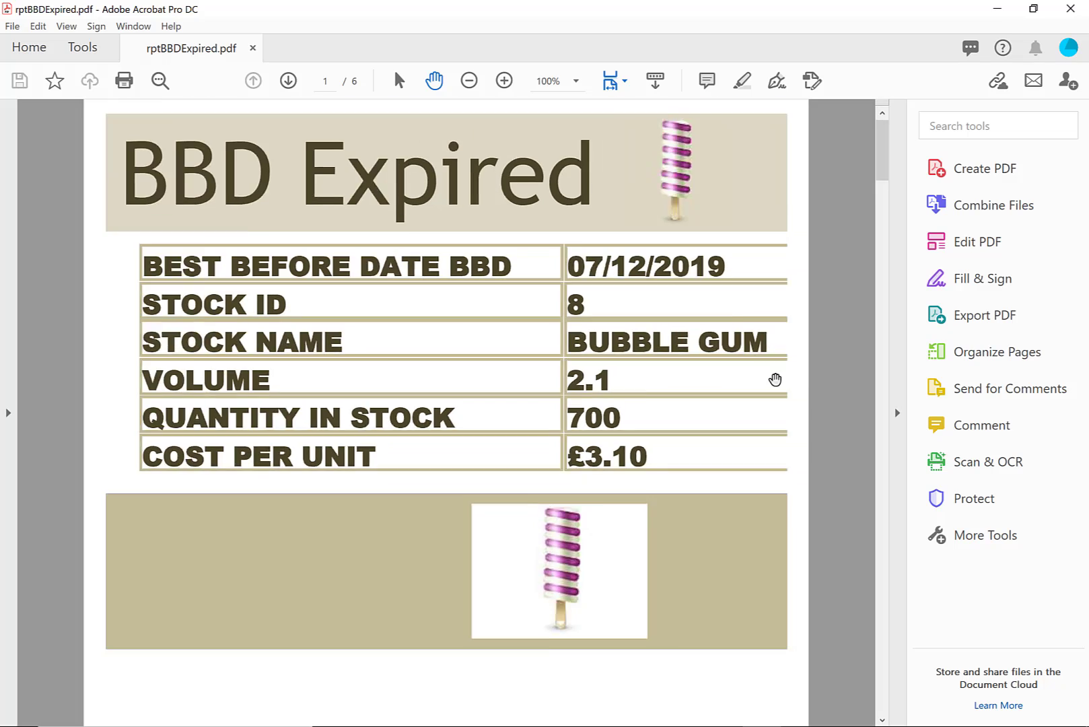
pyautogui.scroll(-1, 673, 366)
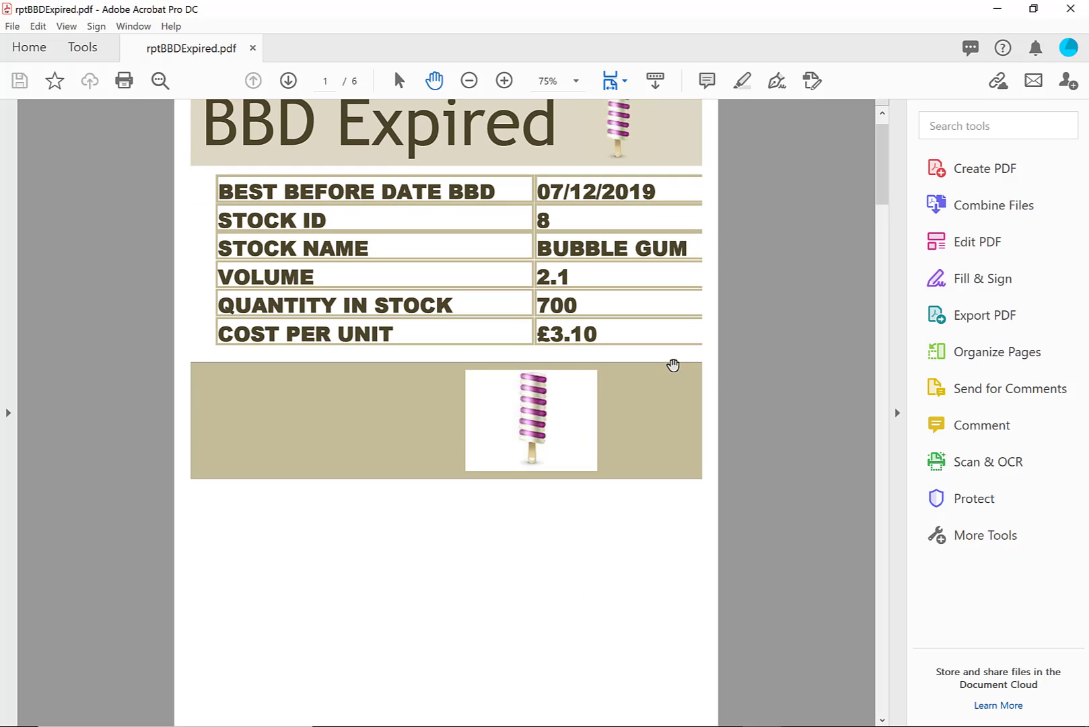
pyautogui.scroll(1, 673, 362)
pyautogui.scroll(-1, 672, 361)
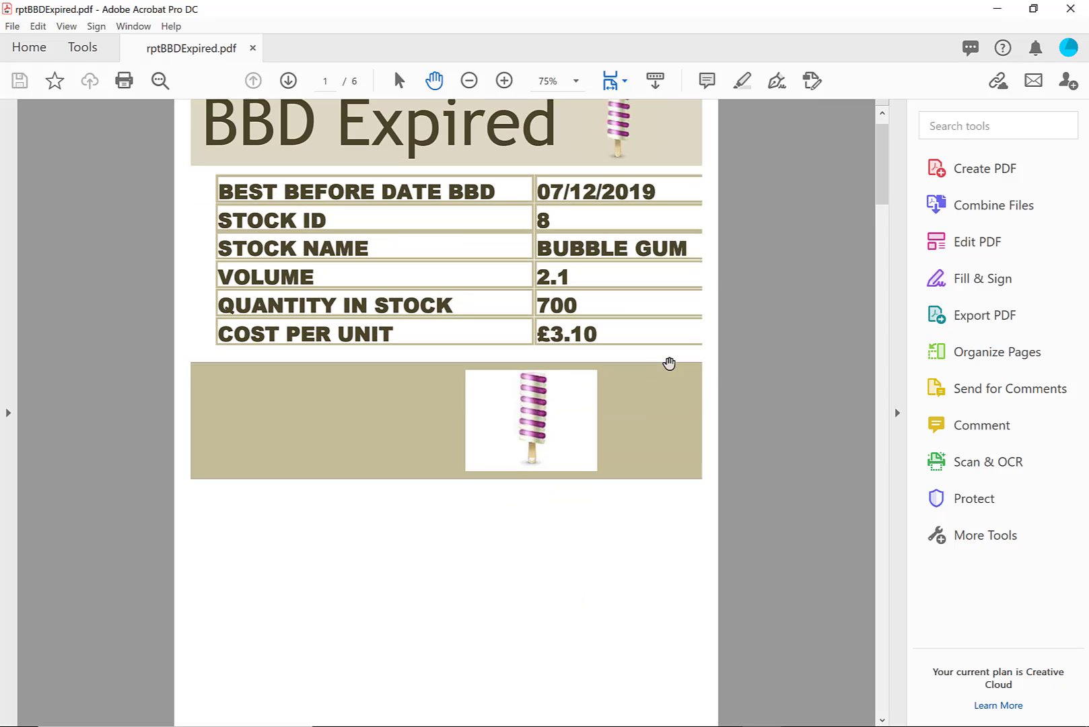
pyautogui.scroll(1, 670, 362)
pyautogui.scroll(-10, 597, 379)
pyautogui.scroll(-6, 594, 379)
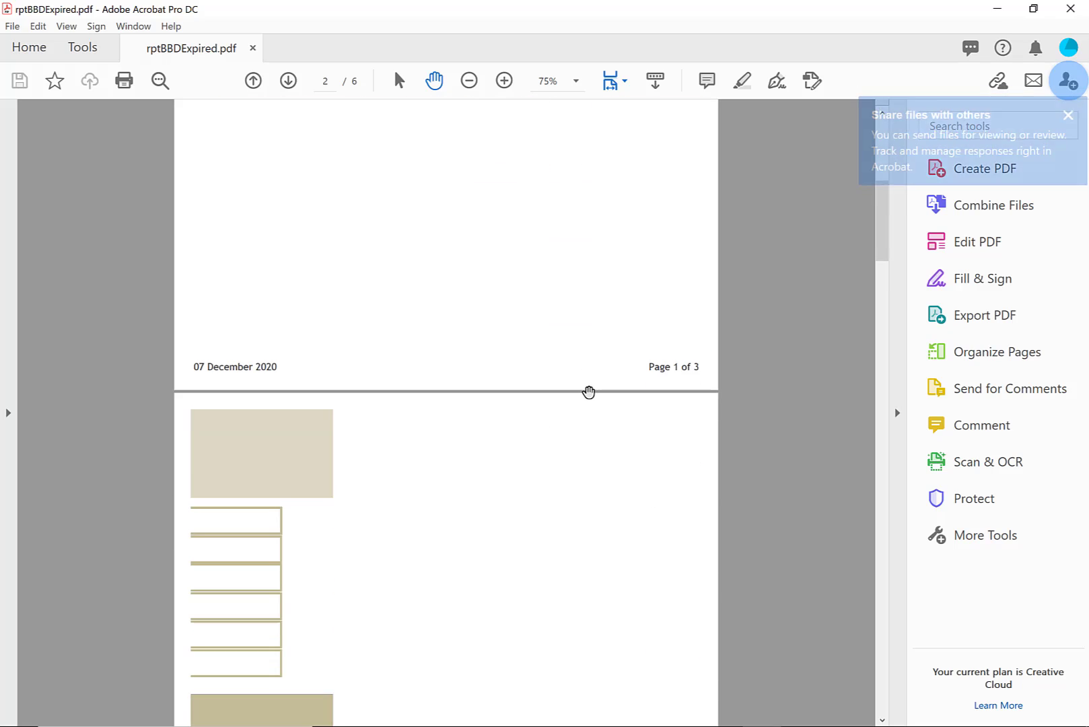
pyautogui.scroll(3, 588, 391)
pyautogui.scroll(-5, 578, 409)
pyautogui.scroll(-2, 212, 381)
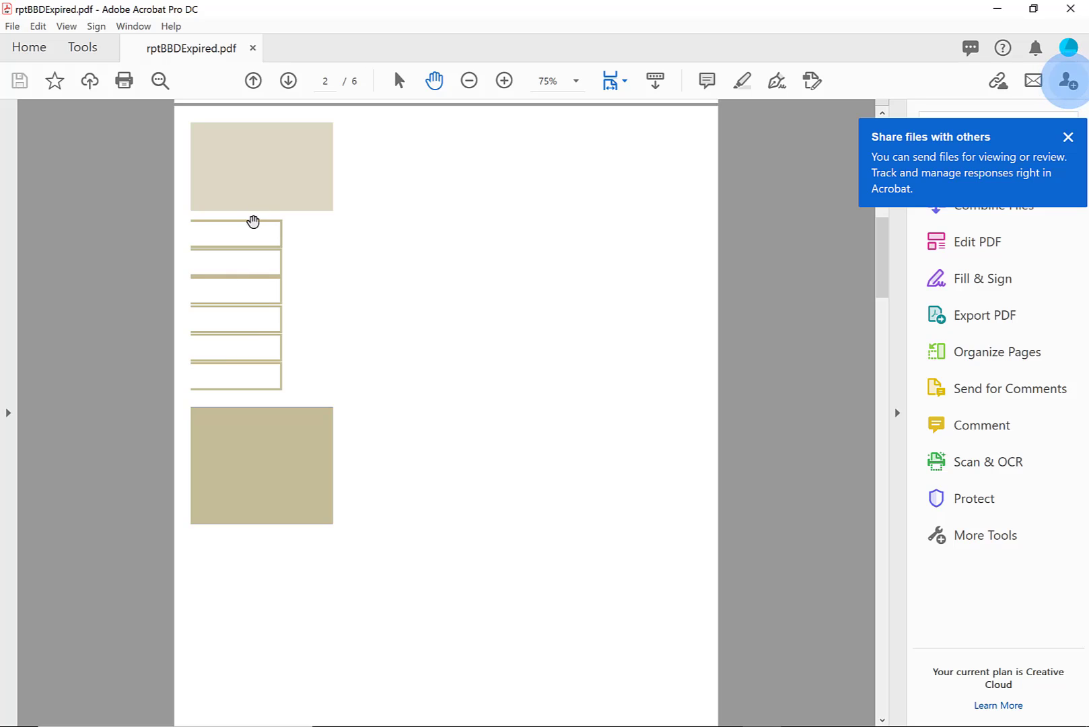
pyautogui.scroll(2, 283, 343)
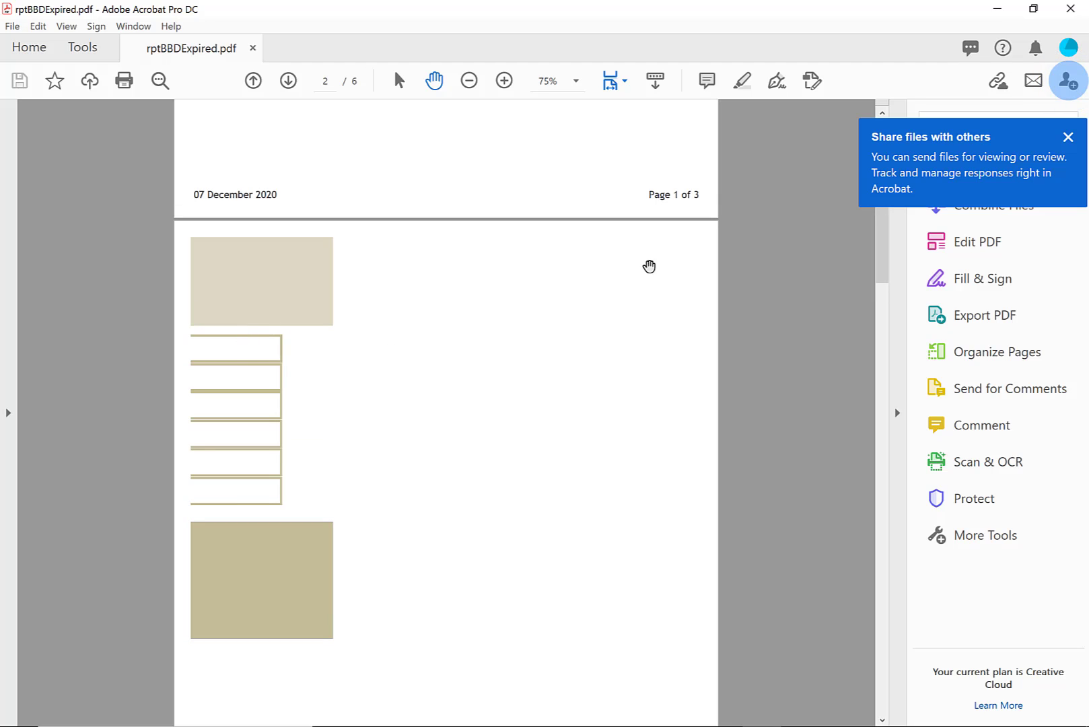
pyautogui.scroll(10, 447, 379)
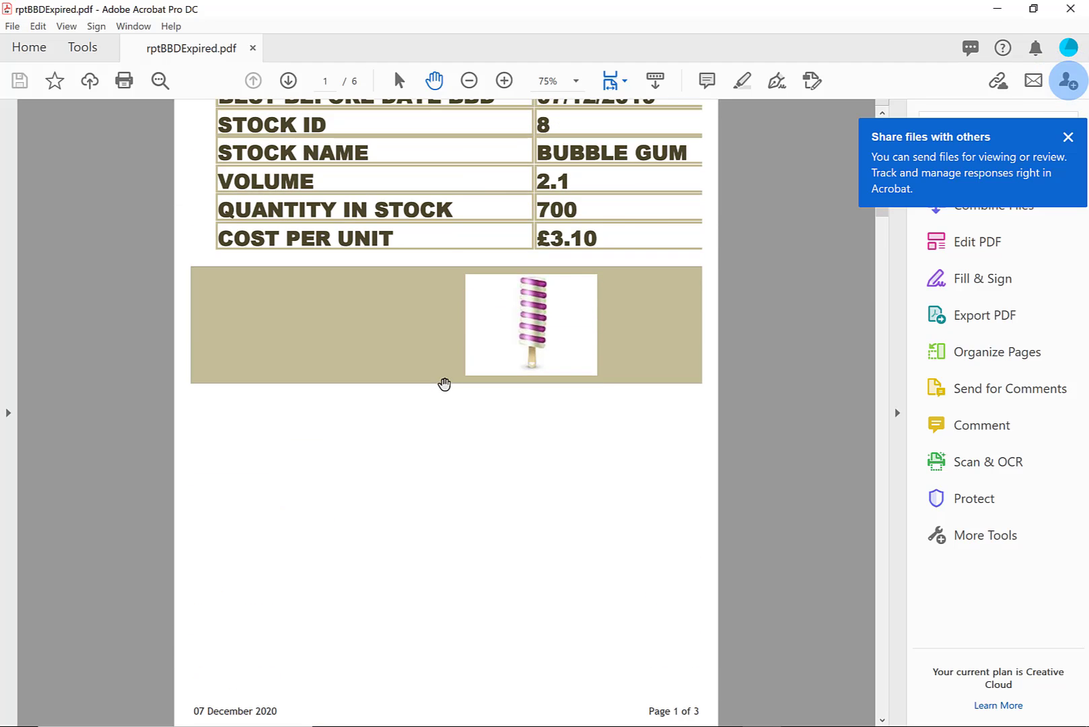
# Check the end of the PDF's first page, switch back to Access and finish the export without saving the export steps
pyautogui.scroll(-4, 446, 379)
pyautogui.scroll(-4, 446, 379)
pyautogui.scroll(2, 444, 373)
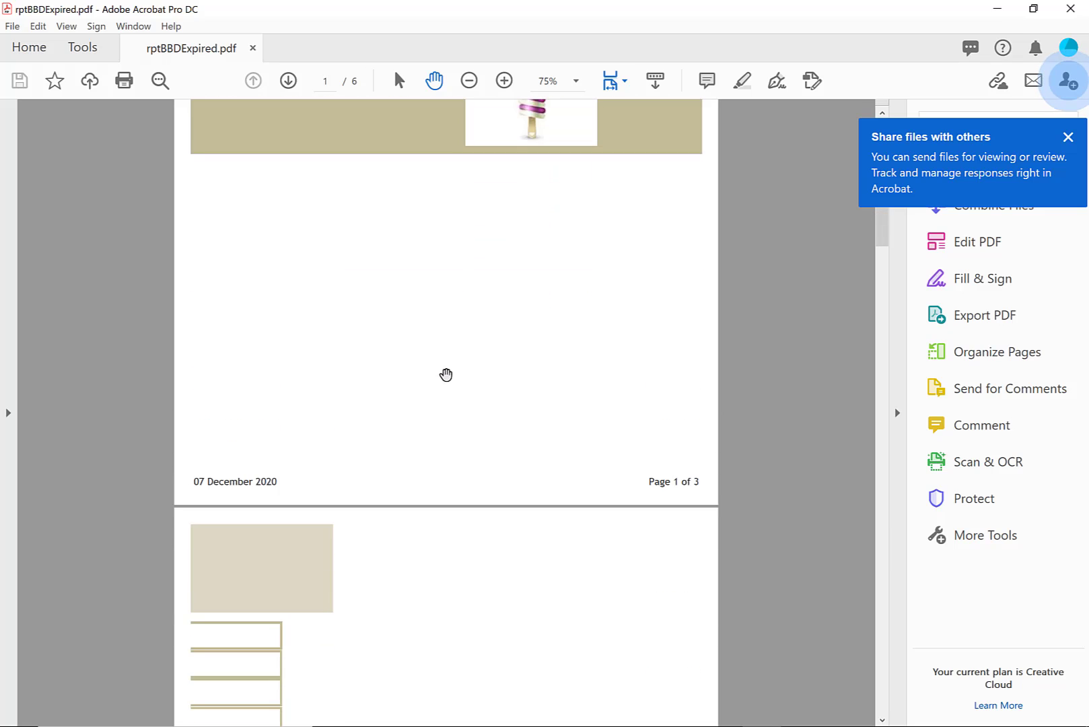
pyautogui.scroll(5, 439, 388)
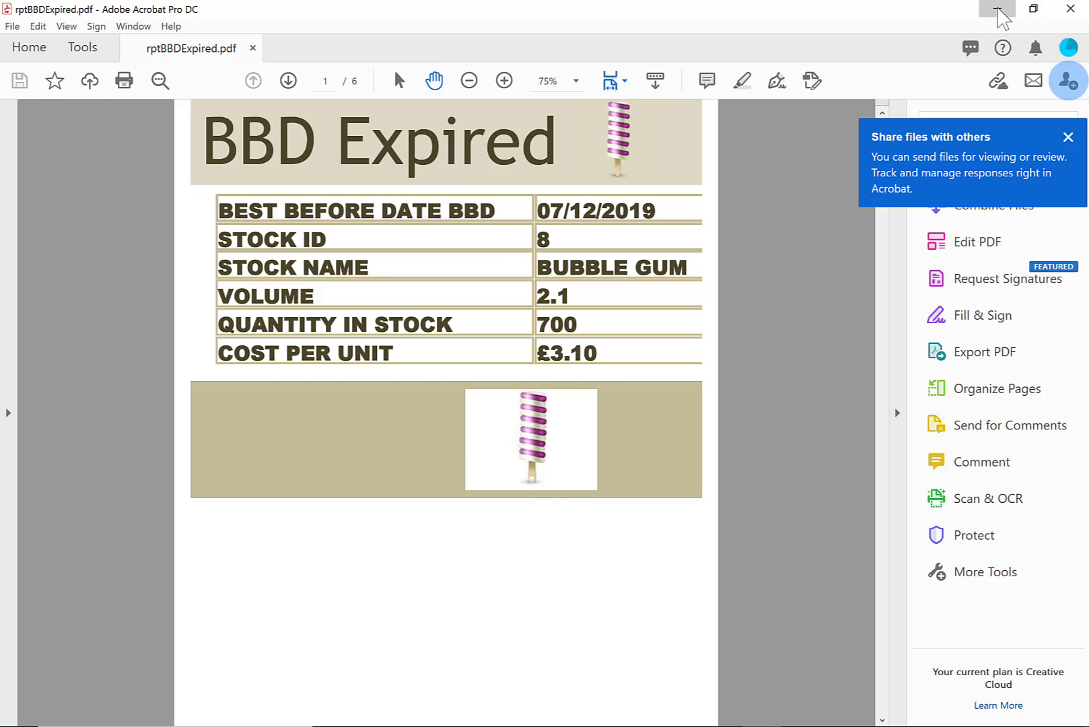
pyautogui.click(997, 10)
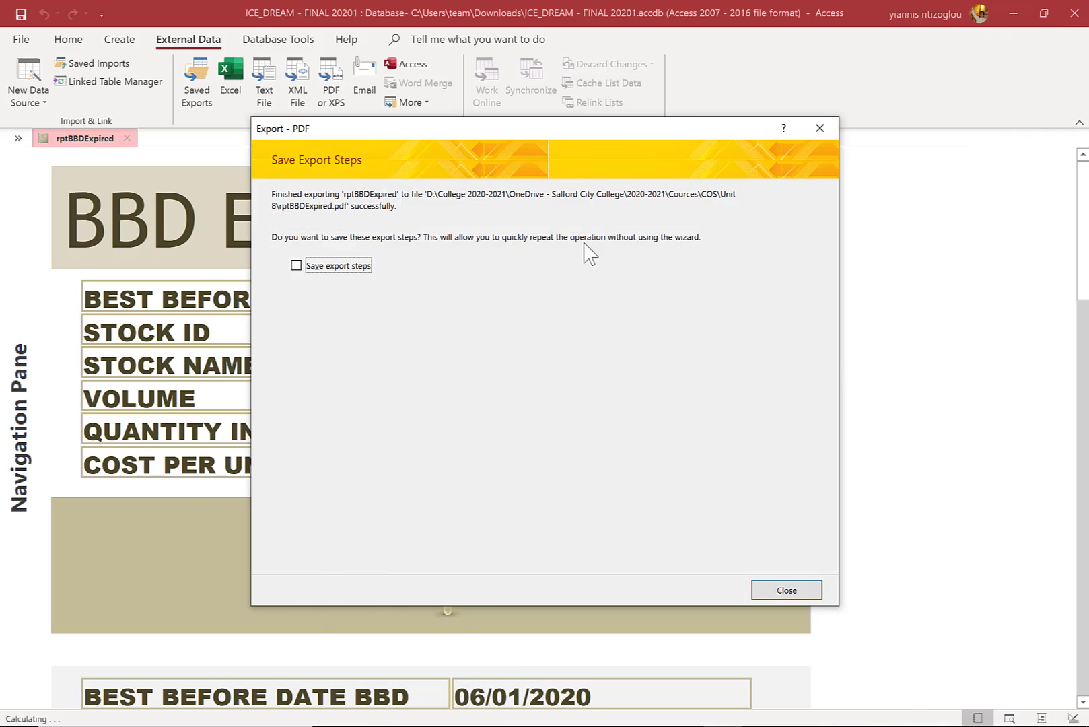
pyautogui.click(786, 590)
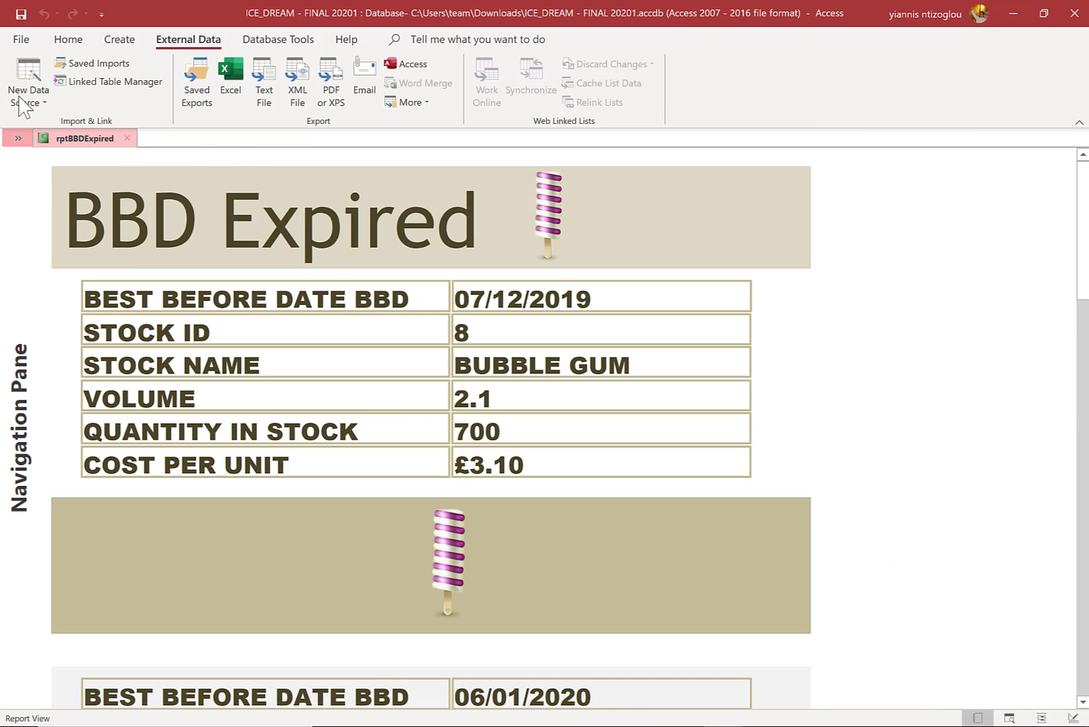
# In Design View, move all Detail labels and text boxes together to the section's left edge, and check the layout in Report View
pyautogui.click(68, 40)
pyautogui.click(16, 99)
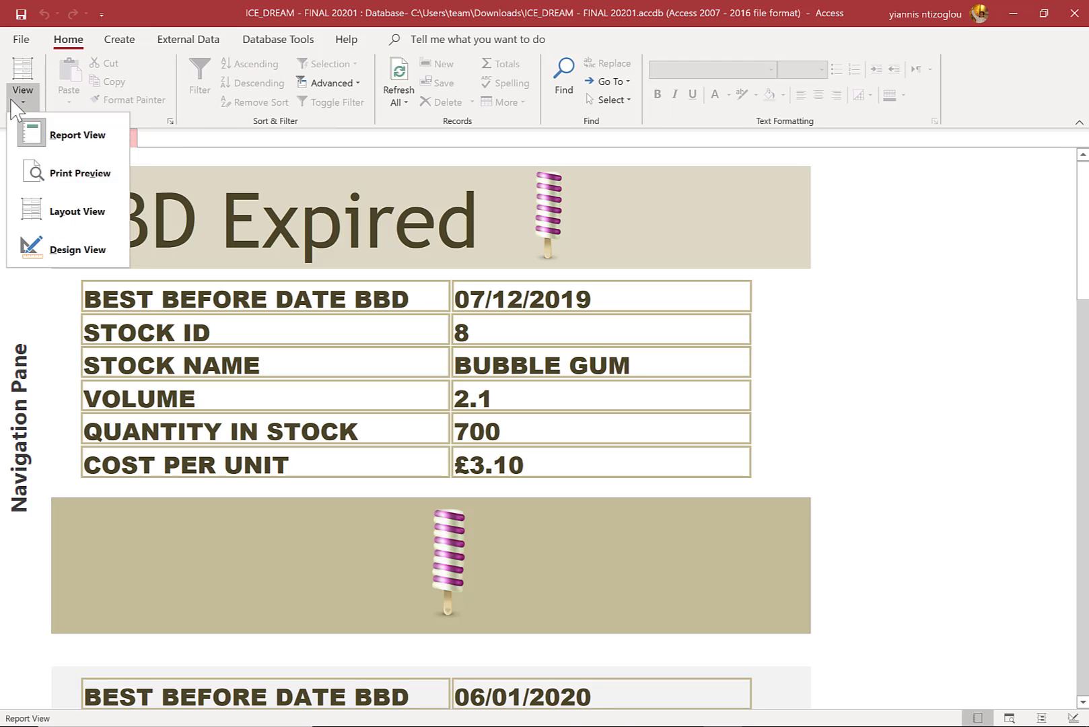
pyautogui.click(71, 248)
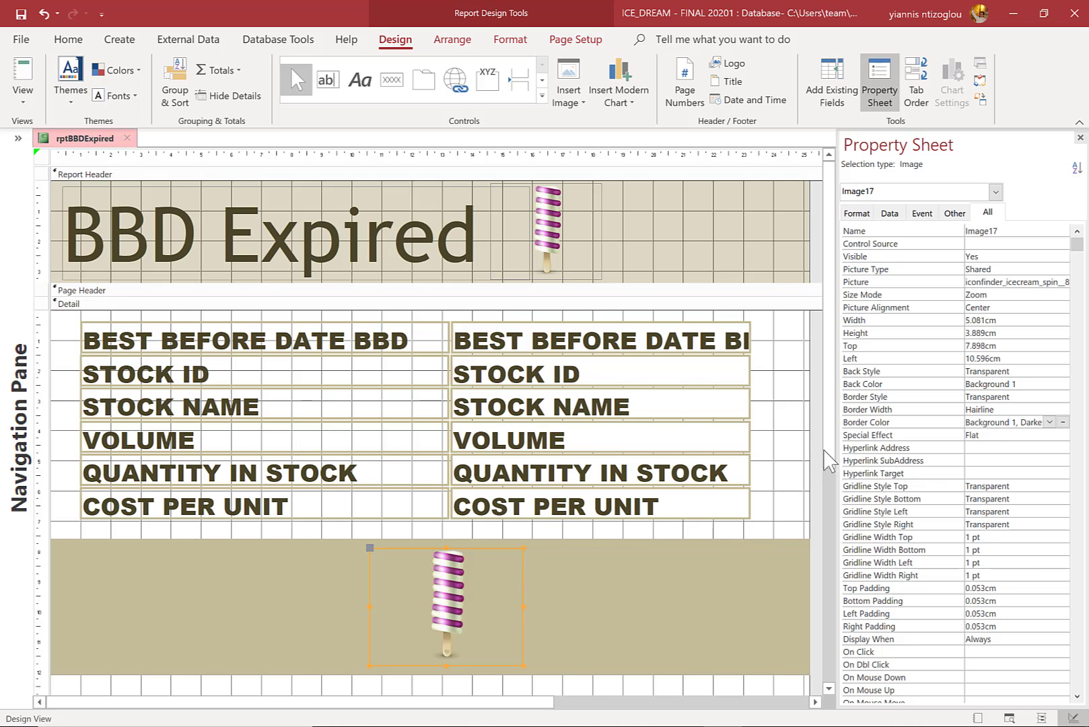
pyautogui.moveTo(777, 532); pyautogui.dragTo(106, 333)
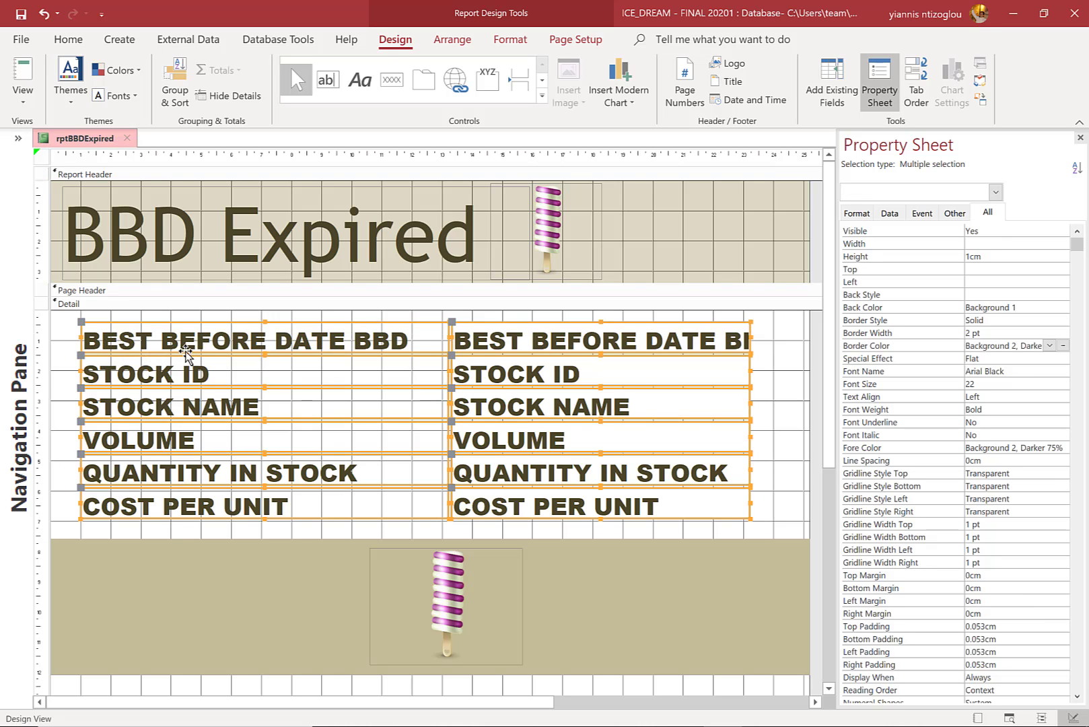
pyautogui.moveTo(185, 350); pyautogui.dragTo(157, 351)
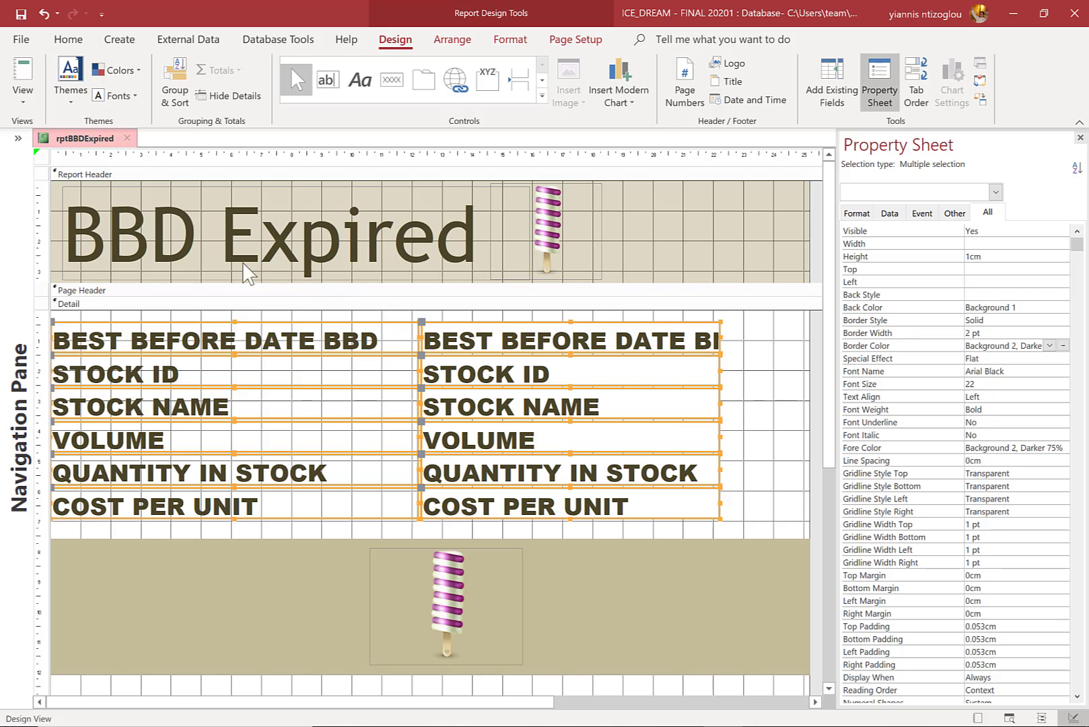
pyautogui.click(22, 94)
pyautogui.click(42, 136)
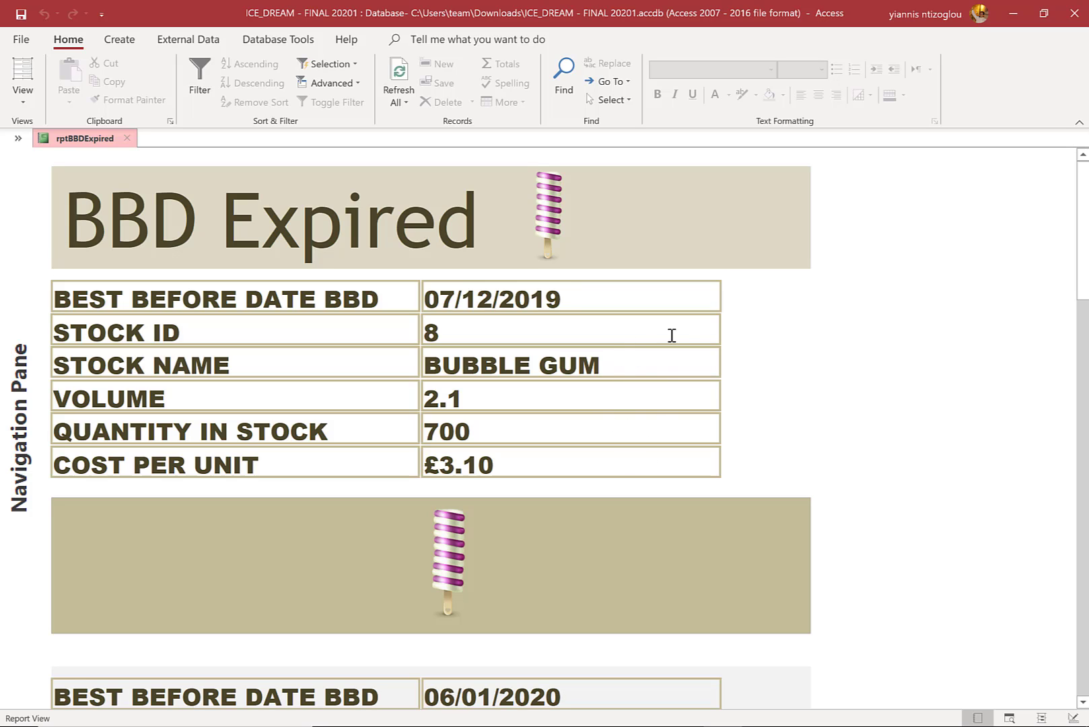
# In Design View, narrow the Detail labels to about 11 cm and the text boxes to about 7.6 cm, and check the records in Report View
pyautogui.click(23, 97)
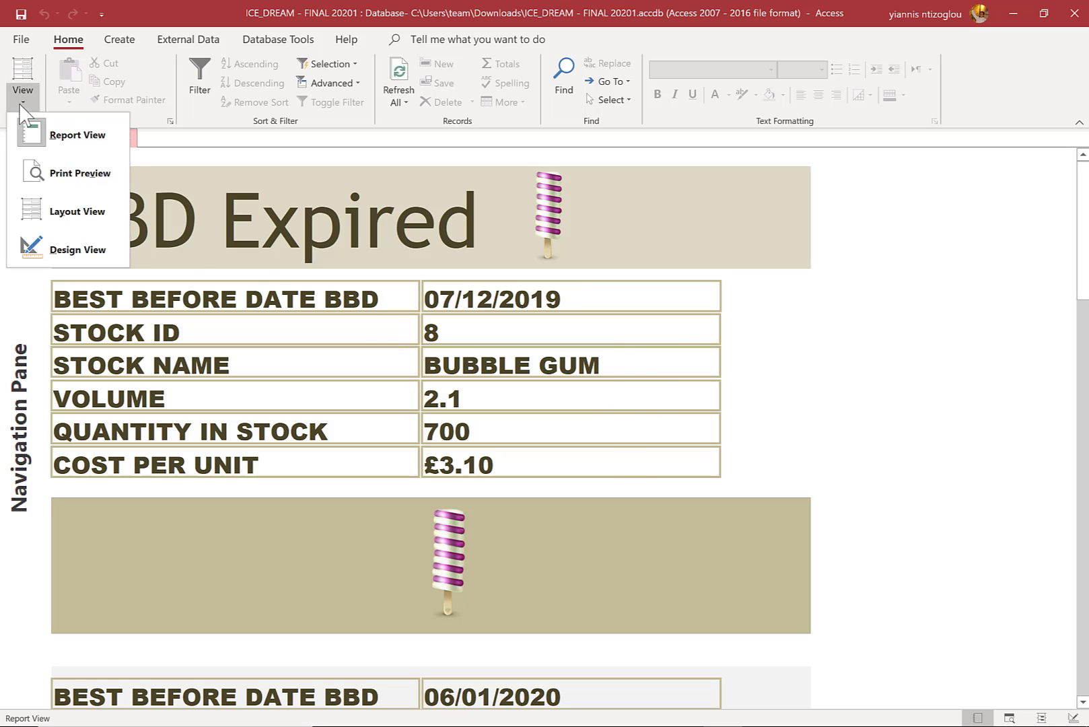
pyautogui.click(47, 249)
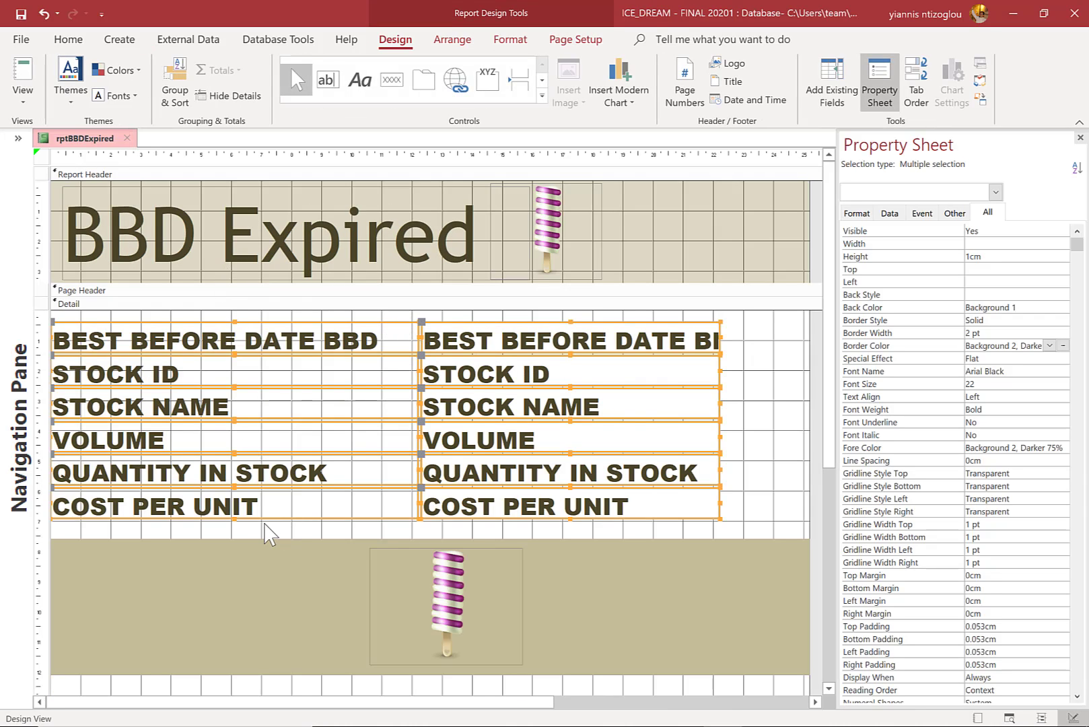
pyautogui.moveTo(269, 535); pyautogui.dragTo(55, 350)
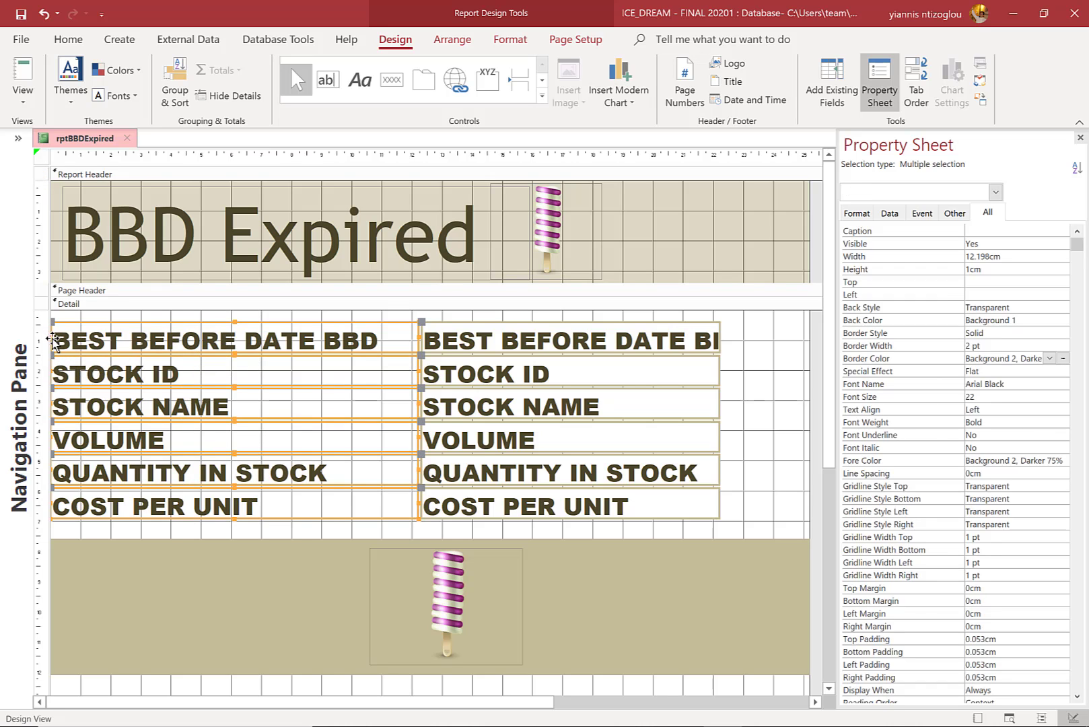
pyautogui.moveTo(51, 337); pyautogui.dragTo(84, 335)
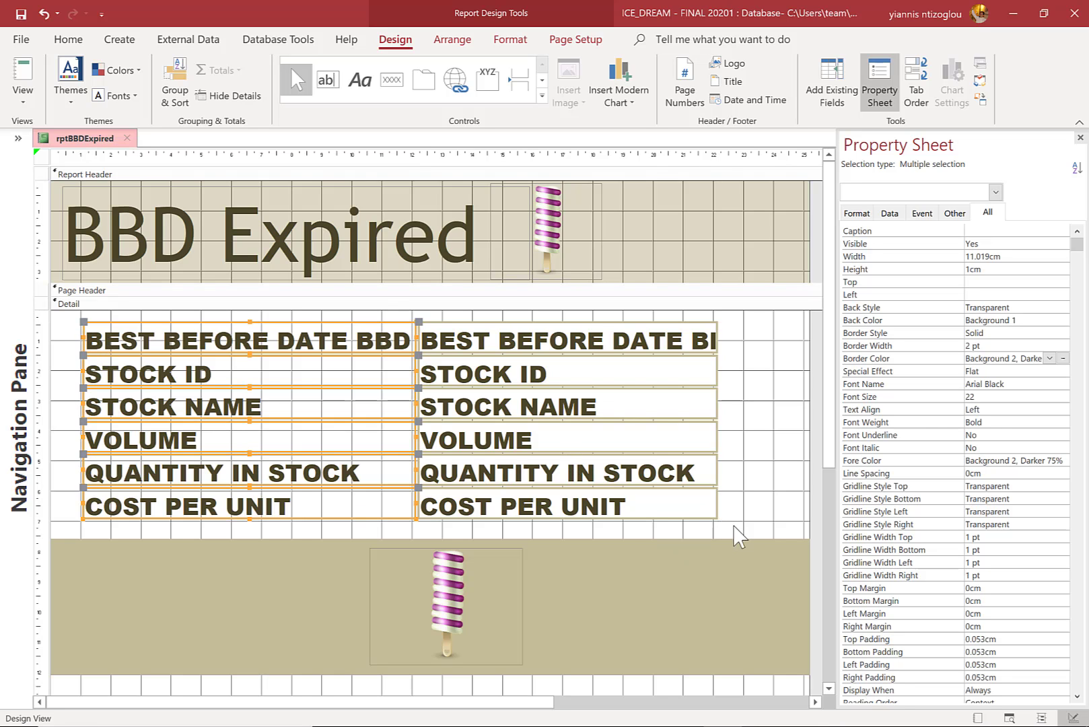
pyautogui.moveTo(739, 536); pyautogui.dragTo(654, 322)
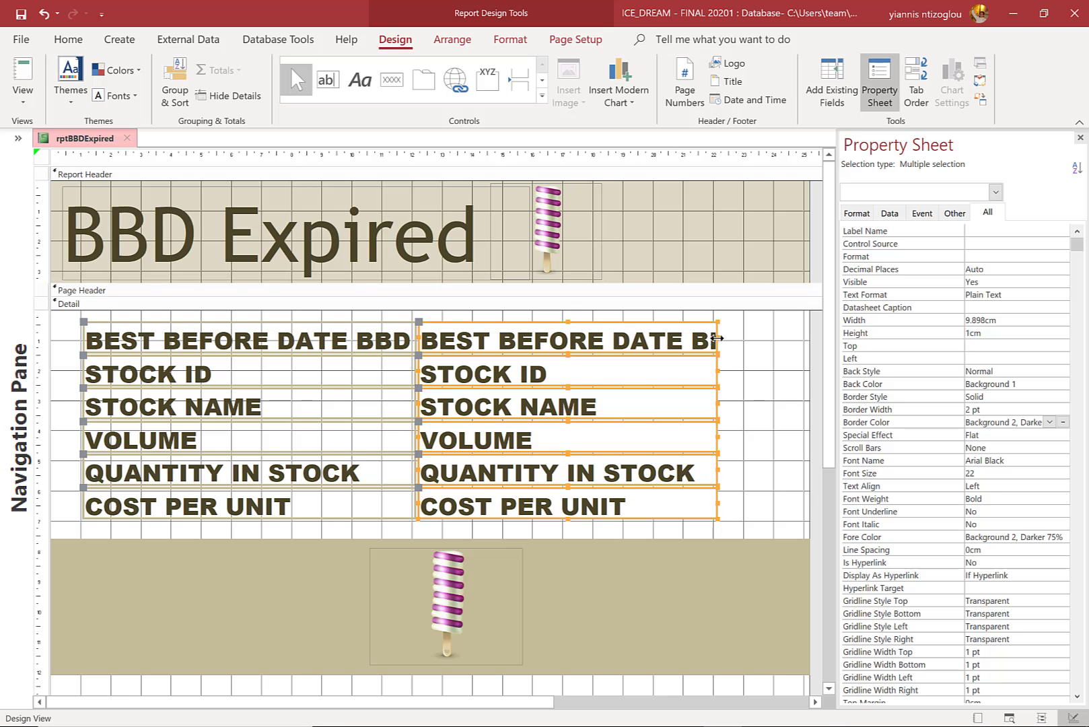
pyautogui.moveTo(717, 338); pyautogui.dragTo(648, 340)
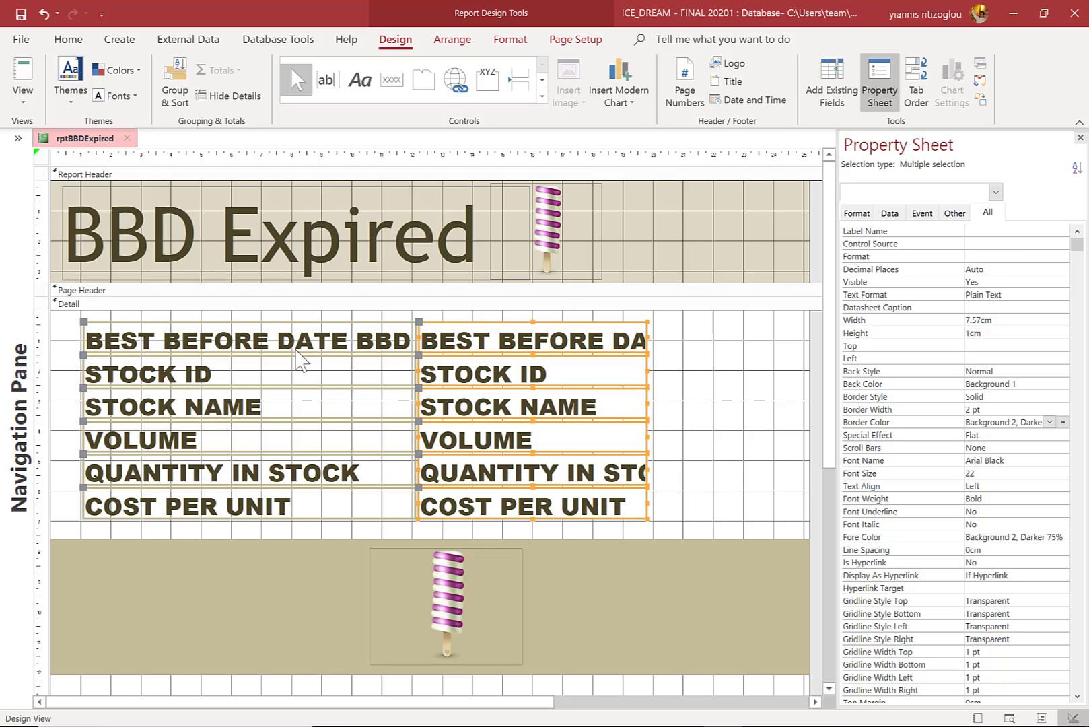
pyautogui.click(22, 98)
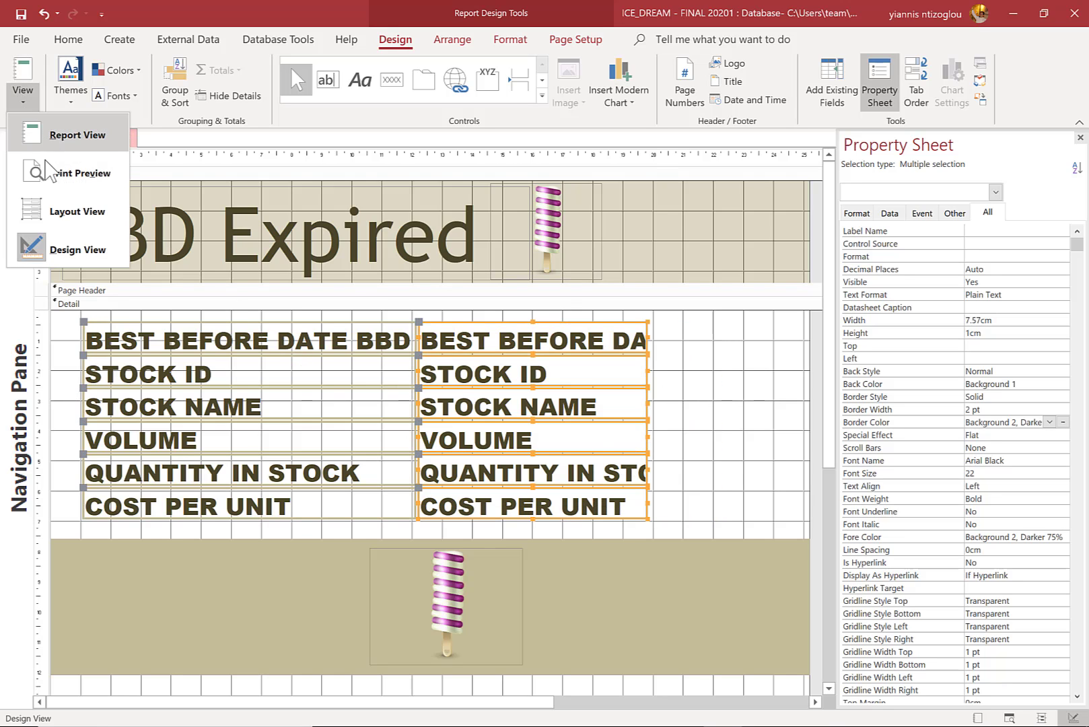
pyautogui.click(74, 265)
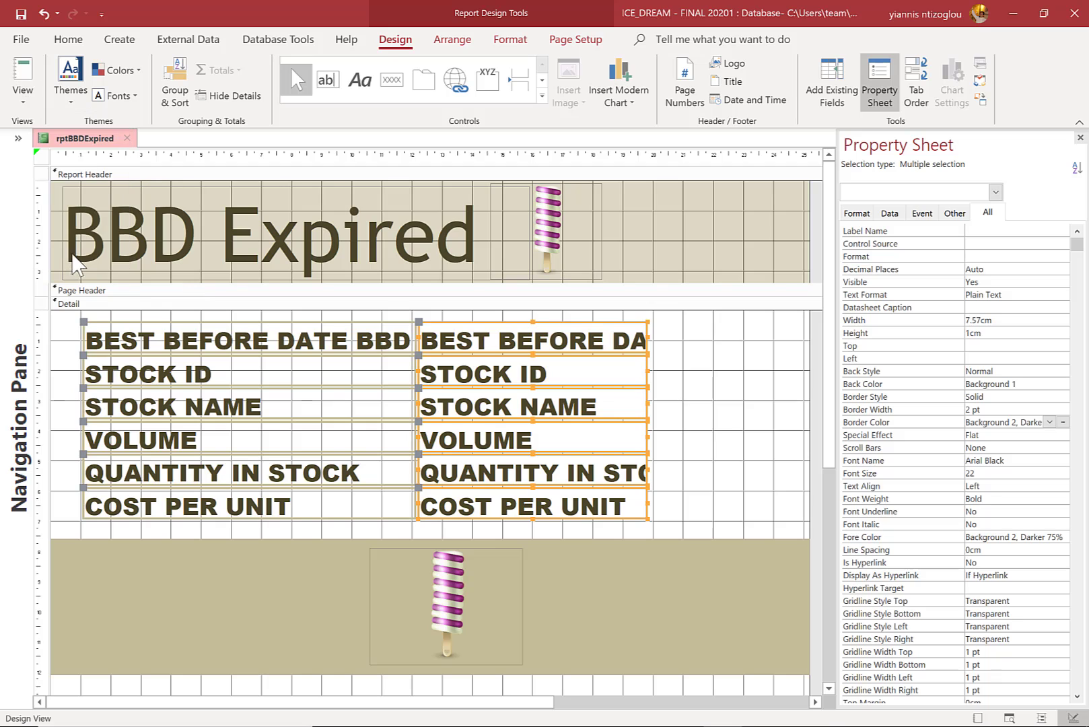
pyautogui.click(22, 98)
pyautogui.click(75, 137)
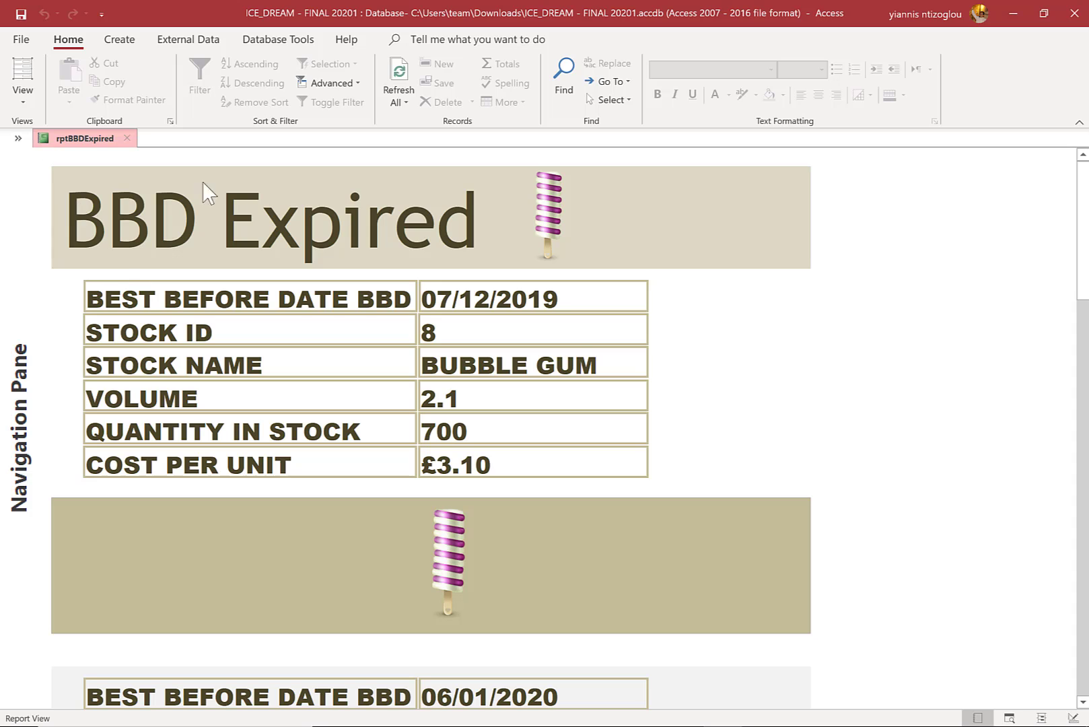
pyautogui.scroll(-3, 289, 397)
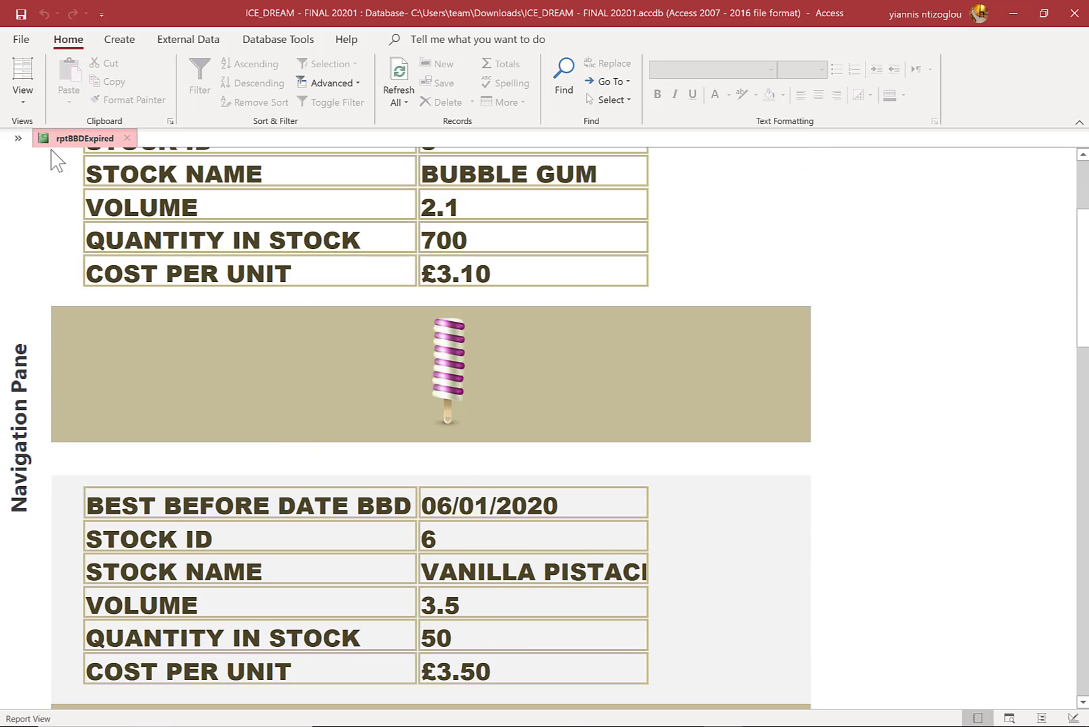
# Return the report to Design View and widen the Detail text boxes to about 11.4 cm
pyautogui.click(17, 90)
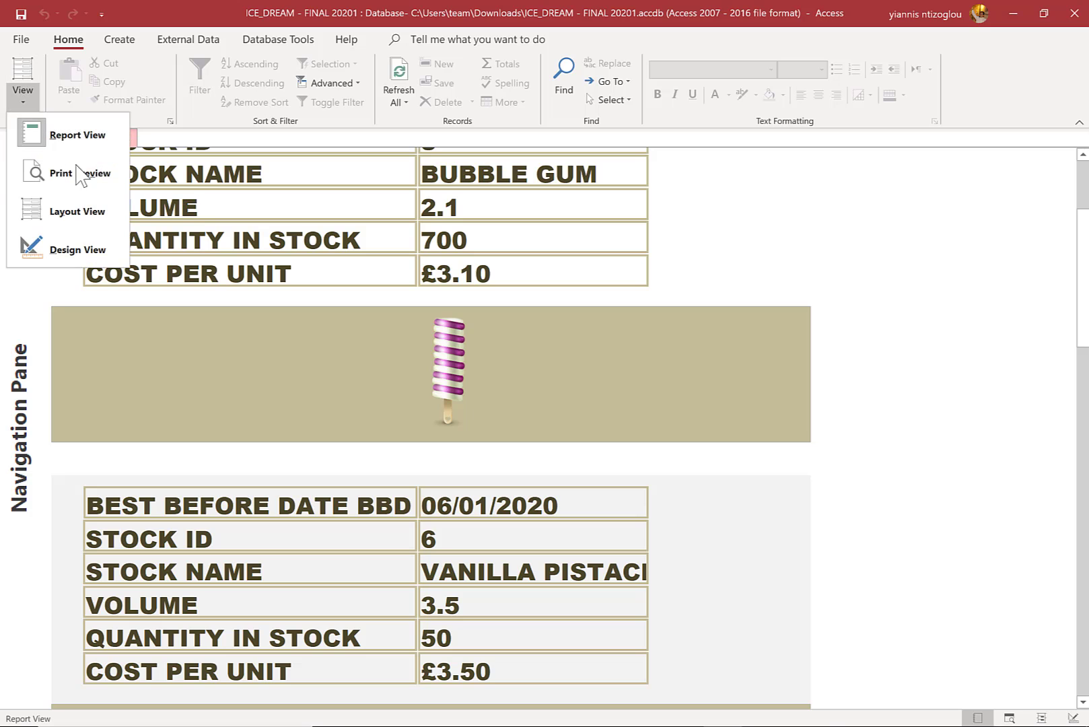
pyautogui.click(60, 250)
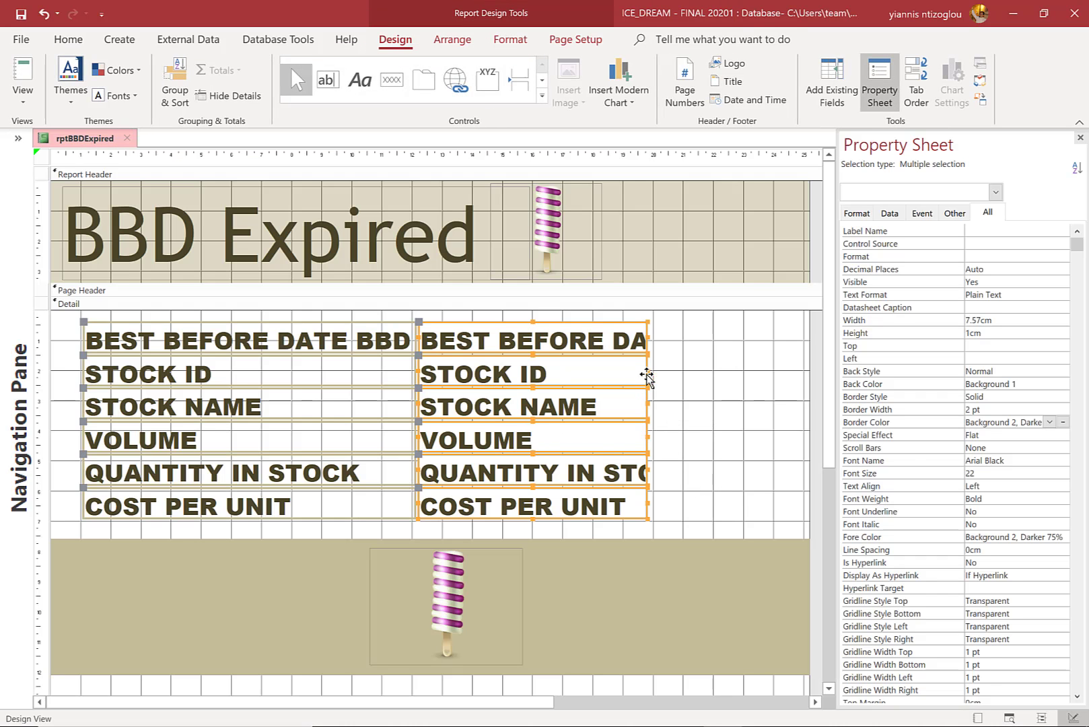
pyautogui.moveTo(644, 371); pyautogui.dragTo(775, 371)
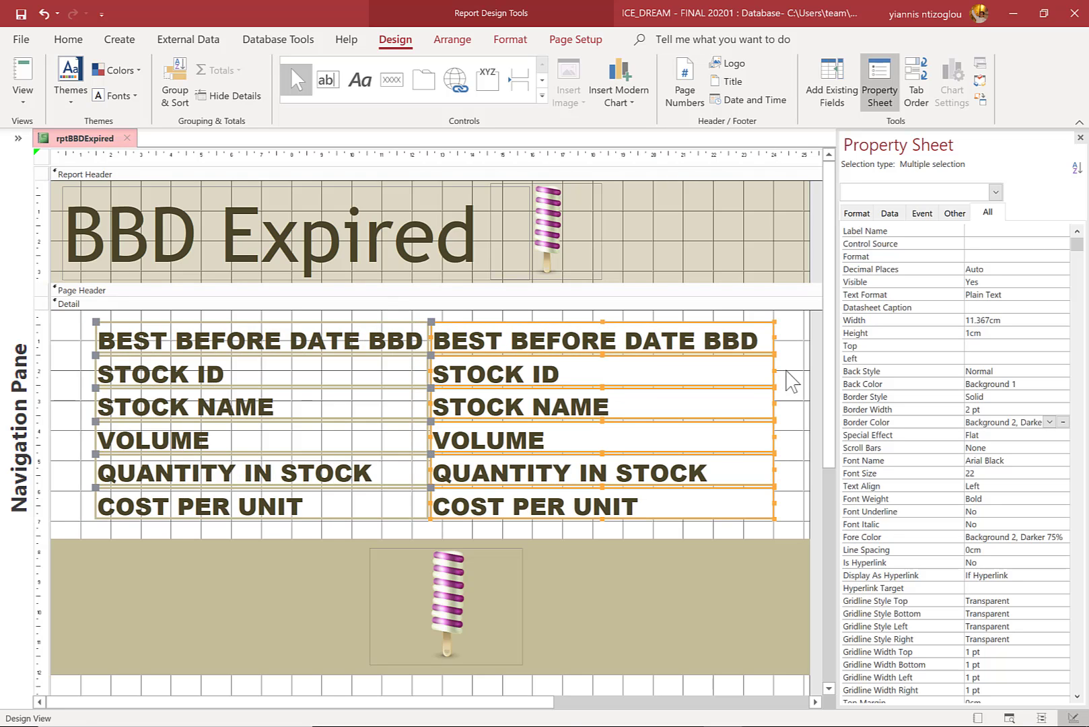
# Set the font size of all Detail labels and text boxes to 18
pyautogui.moveTo(745, 538); pyautogui.dragTo(232, 331)
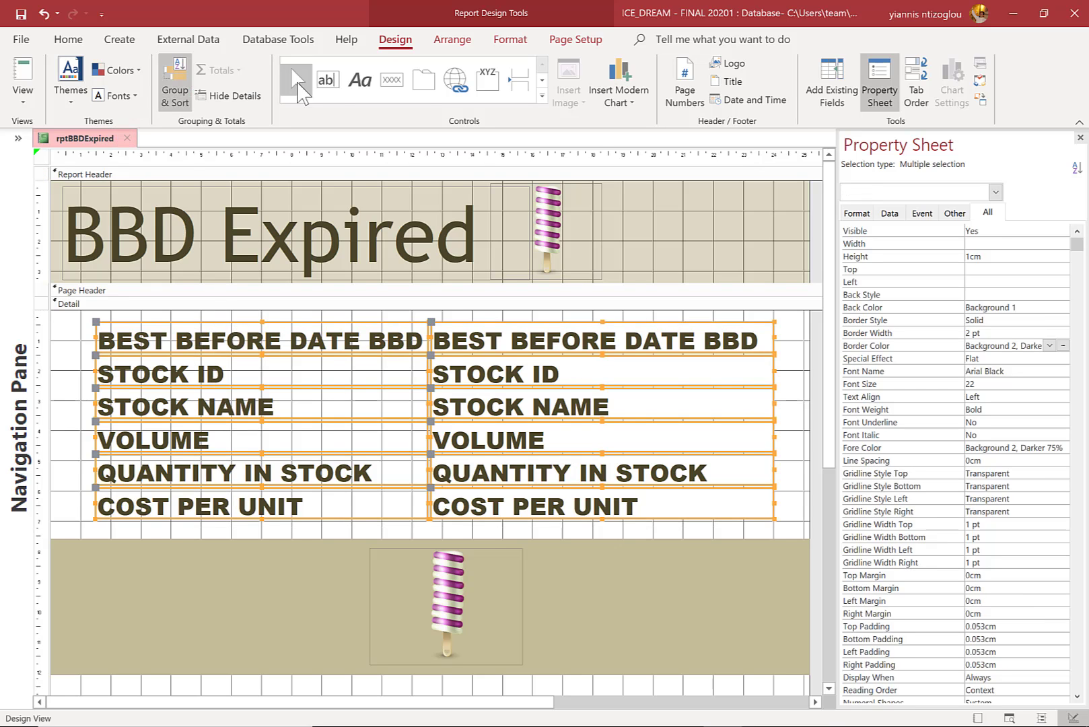
pyautogui.click(70, 44)
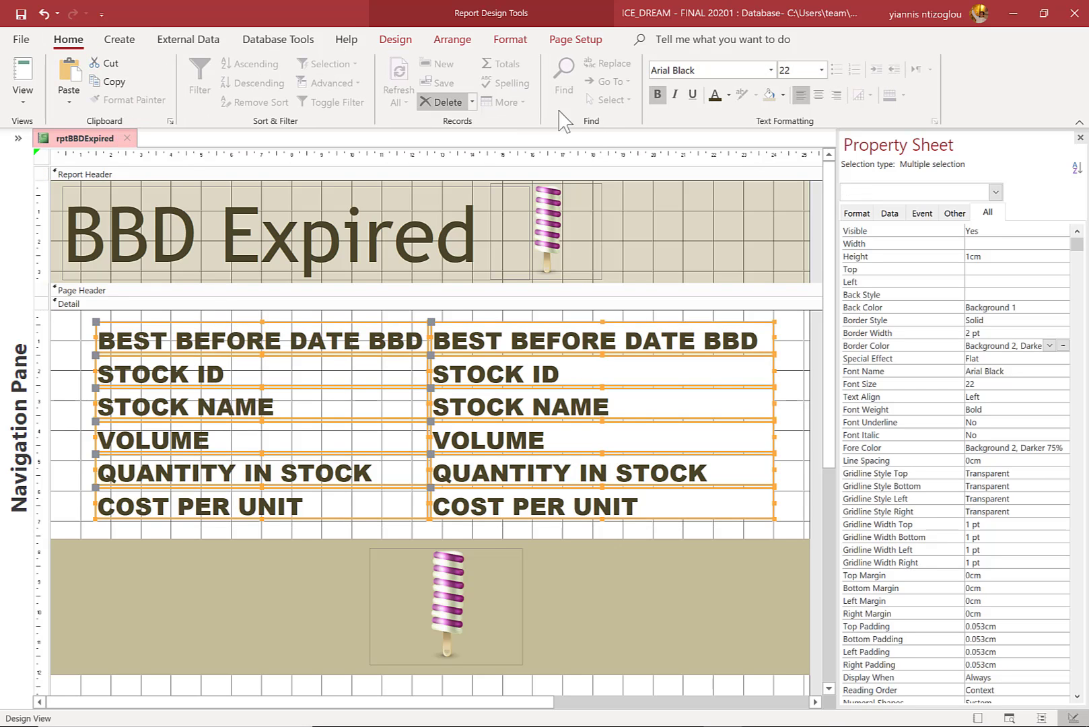
pyautogui.click(789, 70)
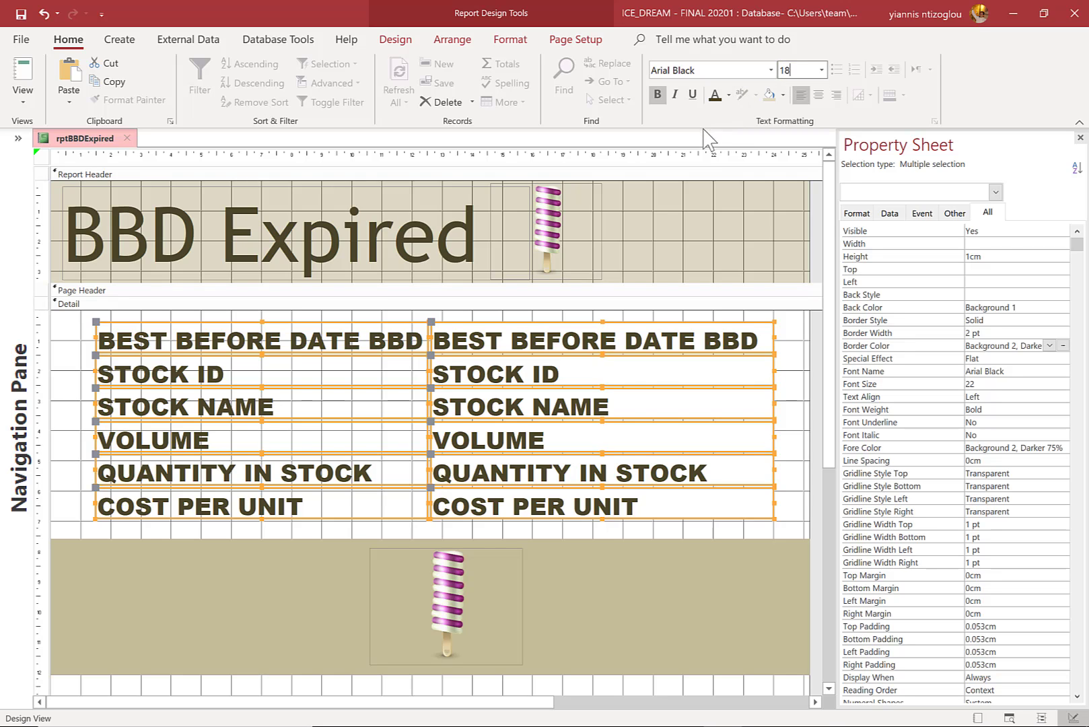
pyautogui.write('18')
pyautogui.press('Return')
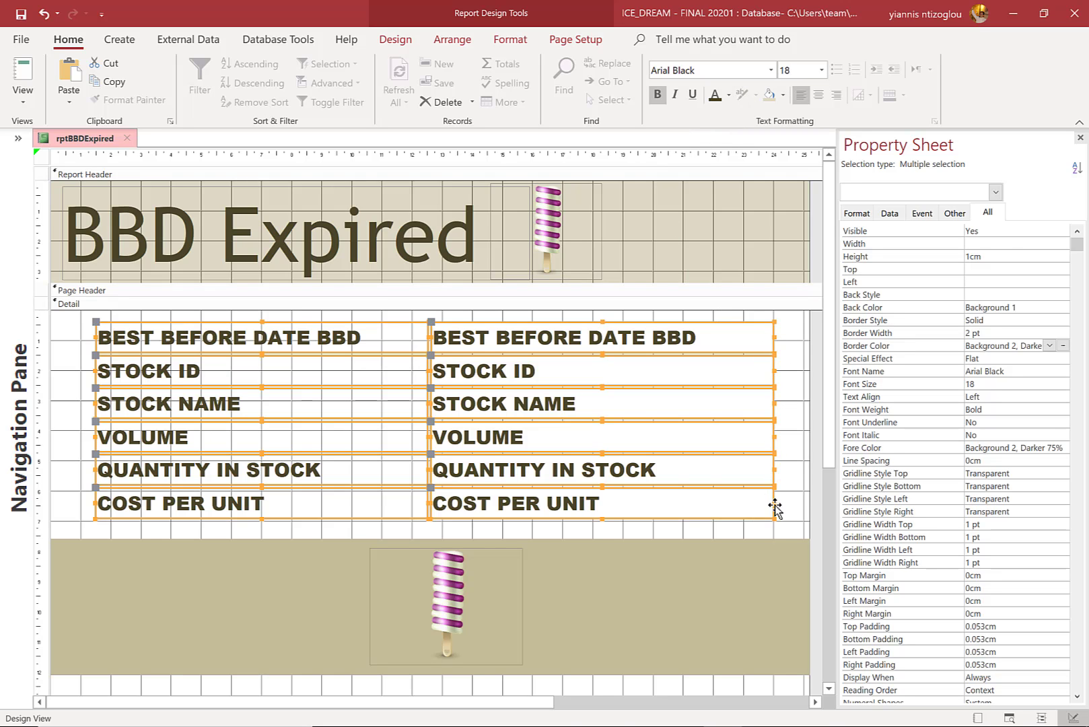
# Narrow the Detail text boxes and labels to about 8.9 cm each, and move them all to the section's left edge
pyautogui.click(781, 529)
pyautogui.moveTo(790, 525); pyautogui.dragTo(700, 339)
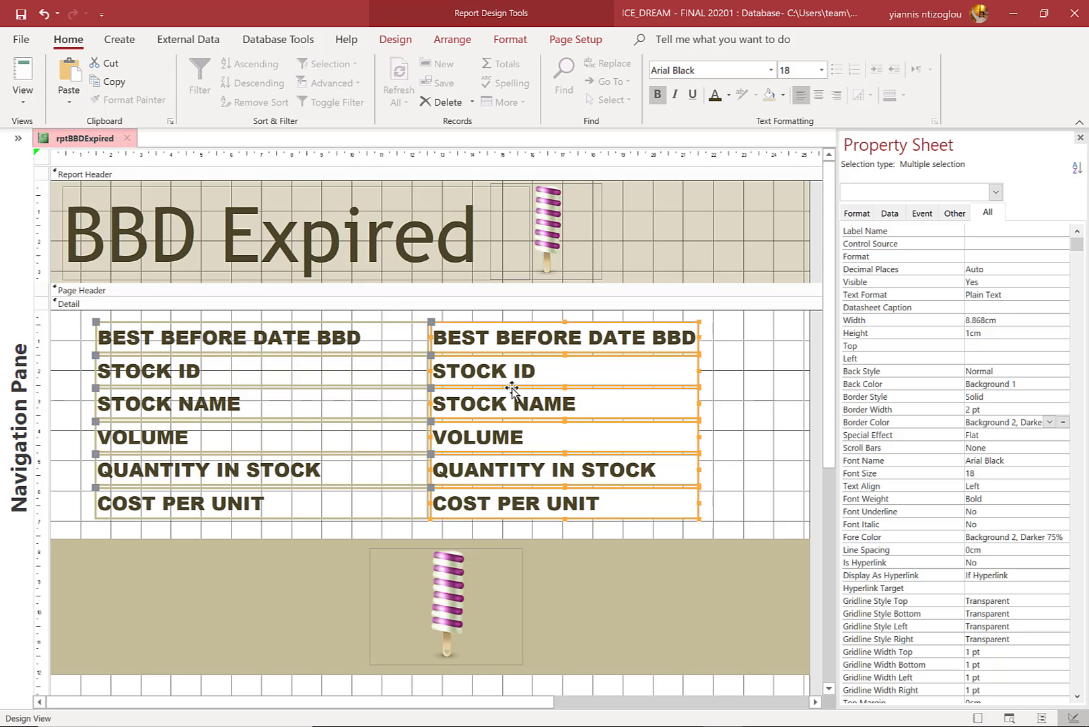
pyautogui.moveTo(72, 317); pyautogui.dragTo(177, 530)
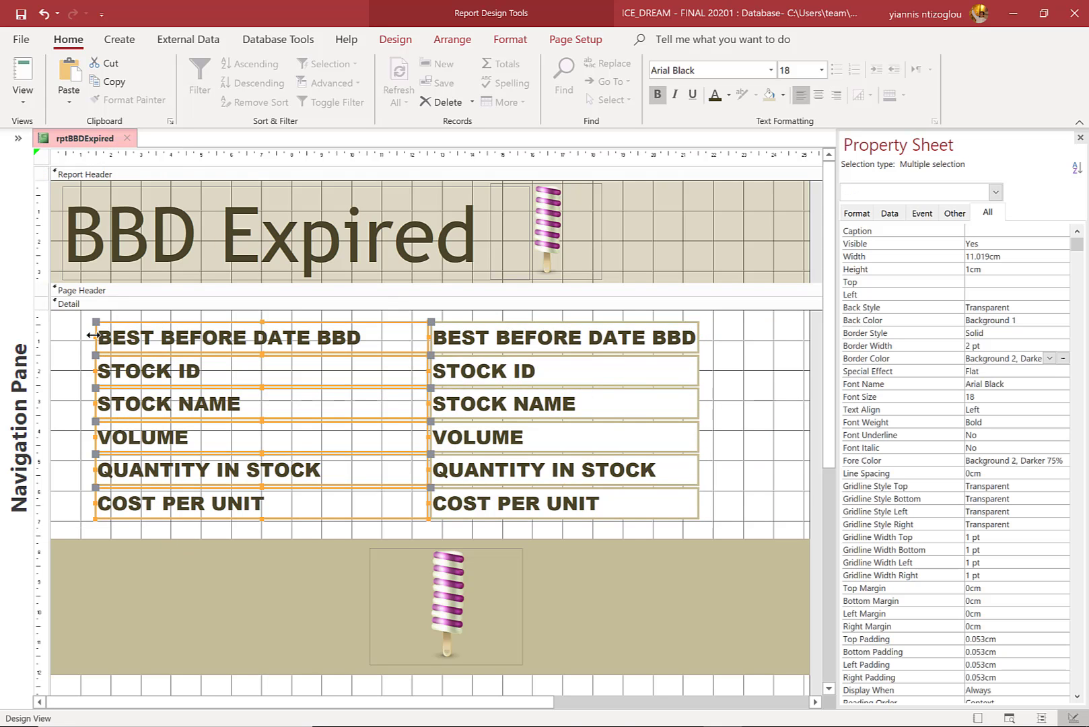
pyautogui.moveTo(96, 336); pyautogui.dragTo(157, 333)
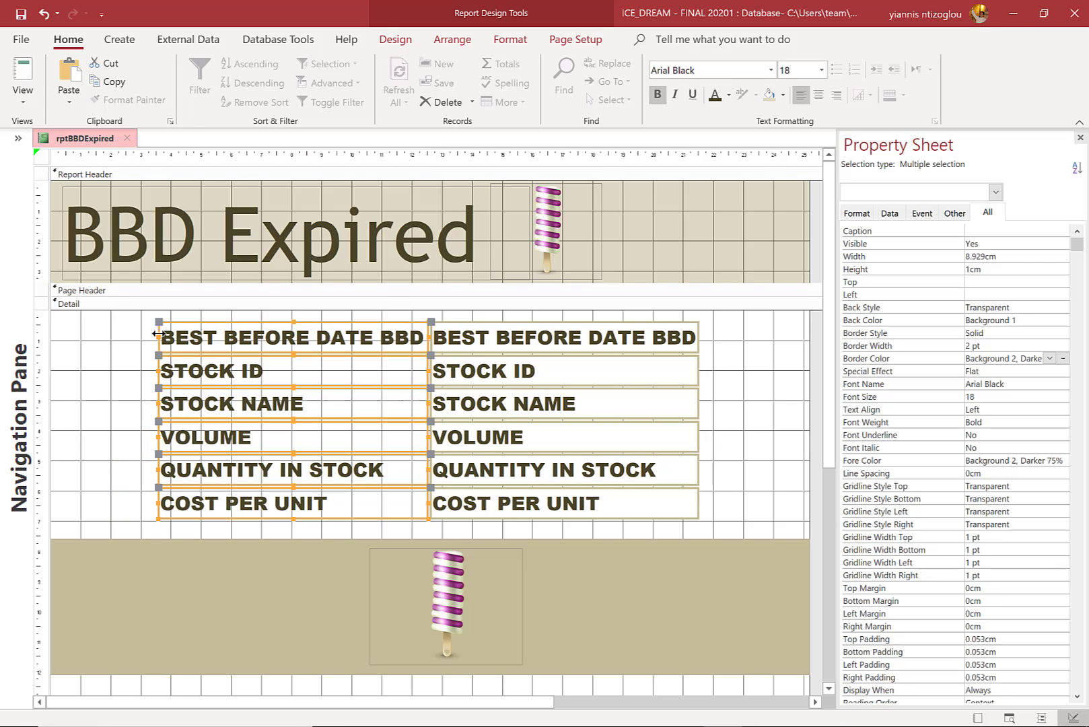
pyautogui.moveTo(731, 526); pyautogui.dragTo(151, 329)
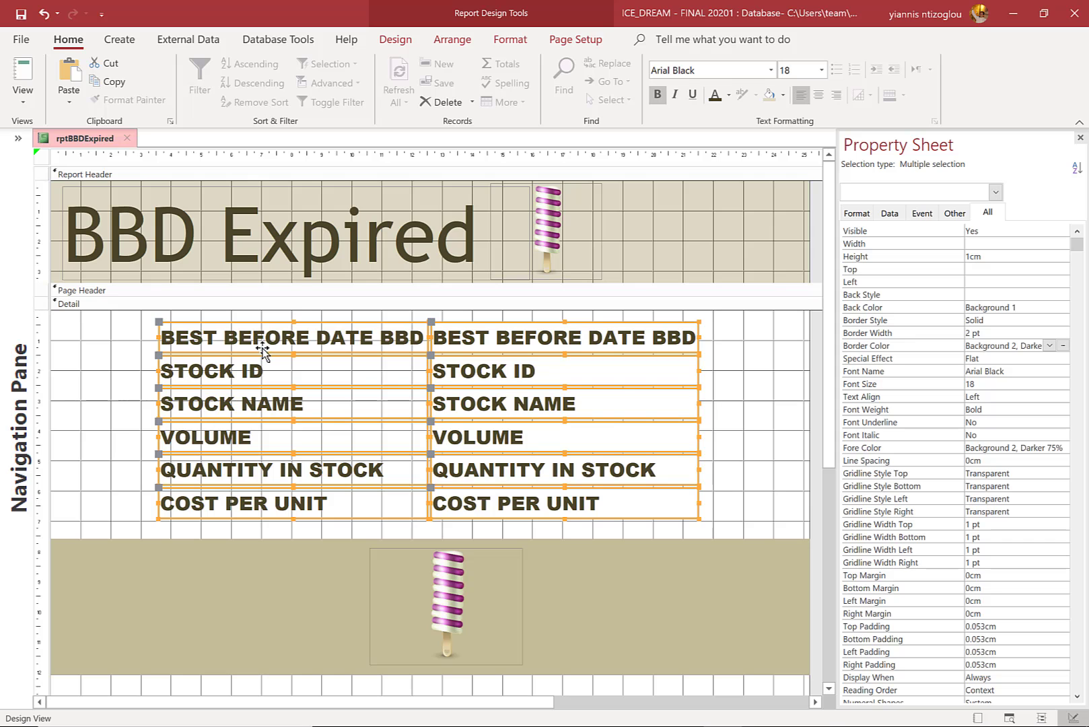
pyautogui.moveTo(260, 347); pyautogui.dragTo(127, 346)
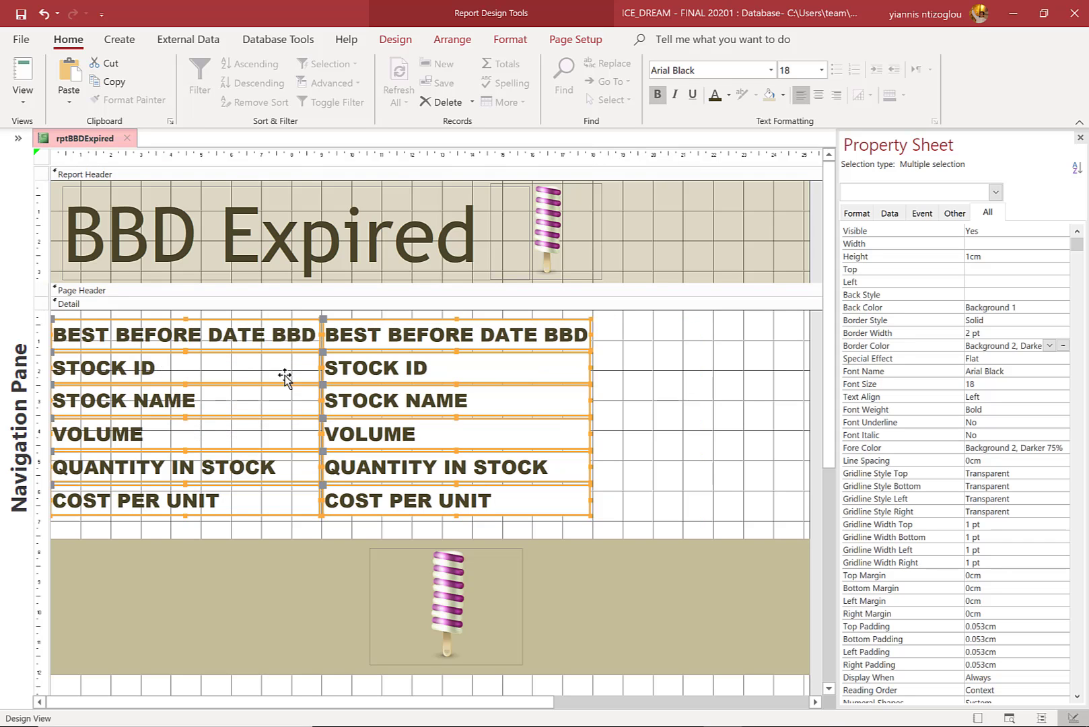
# Narrow the Detail rectangle to 18.6 cm and the report to about 19.6 cm, and check the result in Report View
pyautogui.moveTo(548, 700); pyautogui.dragTo(656, 682)
pyautogui.click(623, 636)
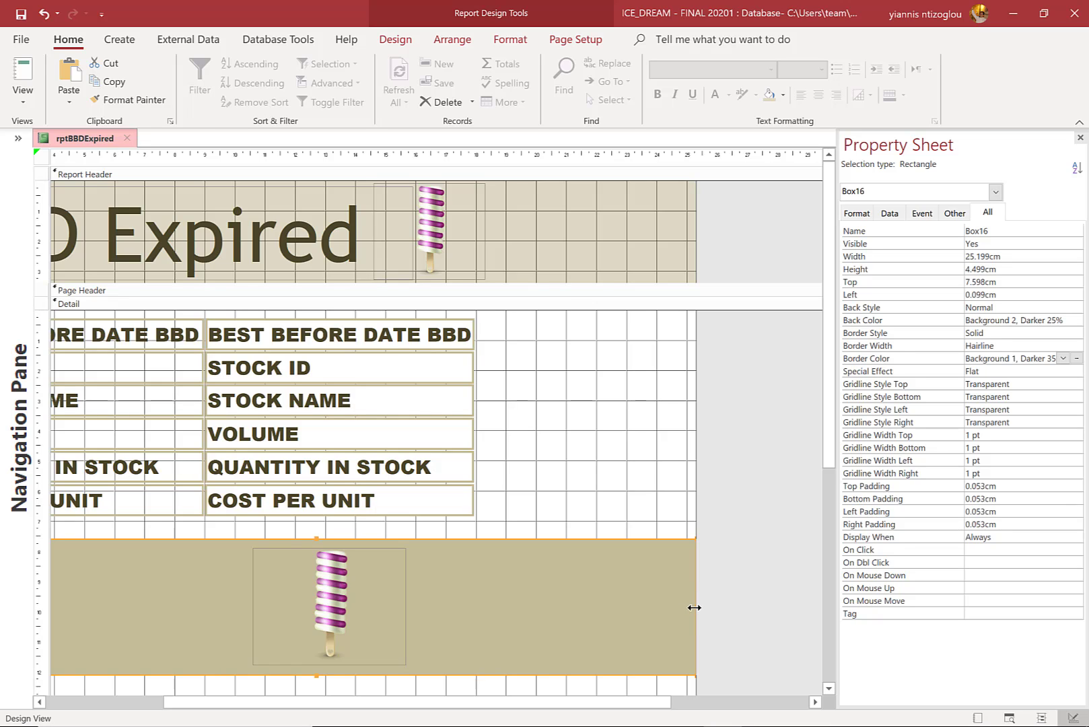
pyautogui.moveTo(694, 608); pyautogui.dragTo(498, 592)
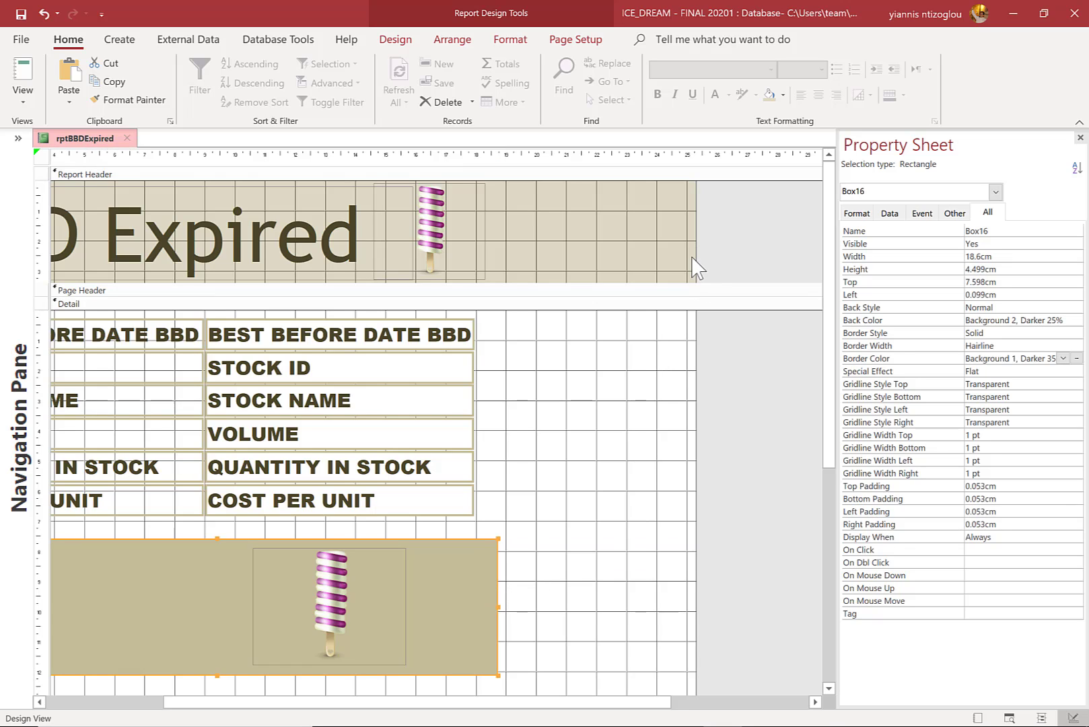
pyautogui.moveTo(694, 259); pyautogui.dragTo(522, 283)
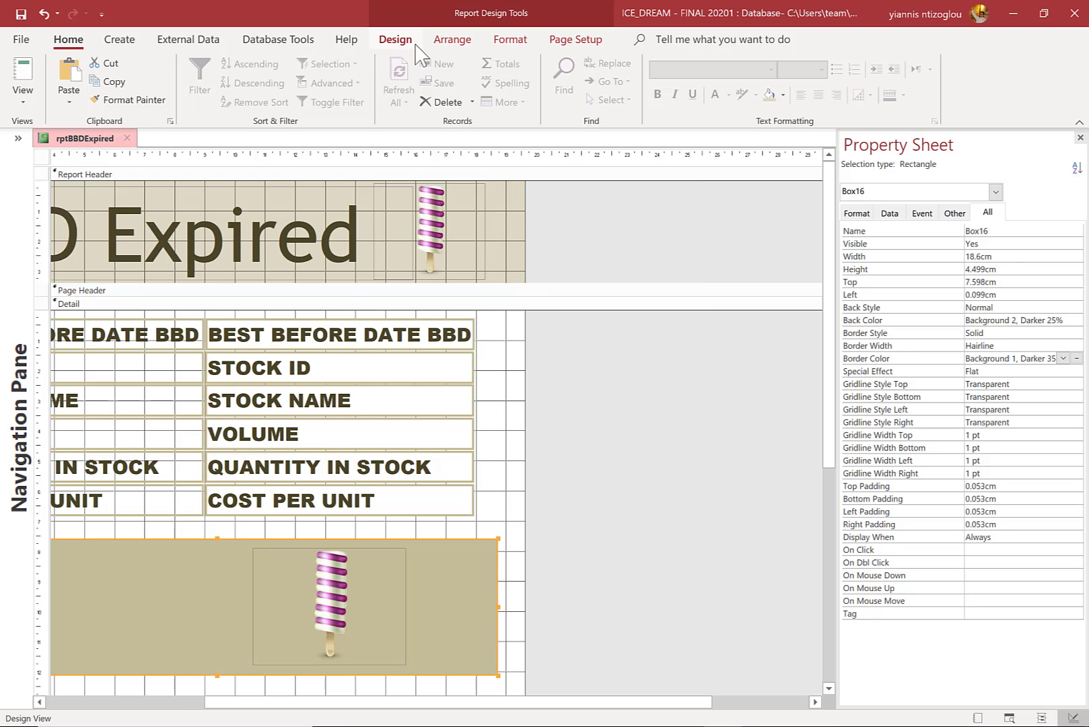
pyautogui.click(22, 75)
pyautogui.scroll(-10, 372, 428)
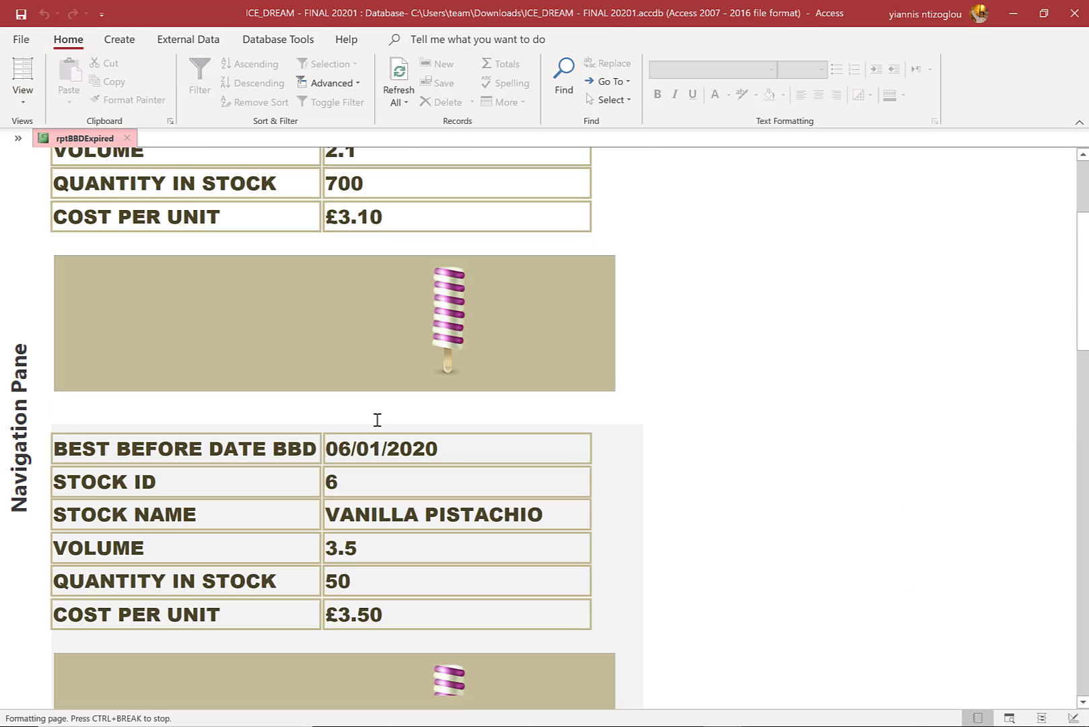
# Export the report as rptBBDExpired.pdf at minimum size, replacing the existing file and opening it after publishing
pyautogui.scroll(-10, 424, 443)
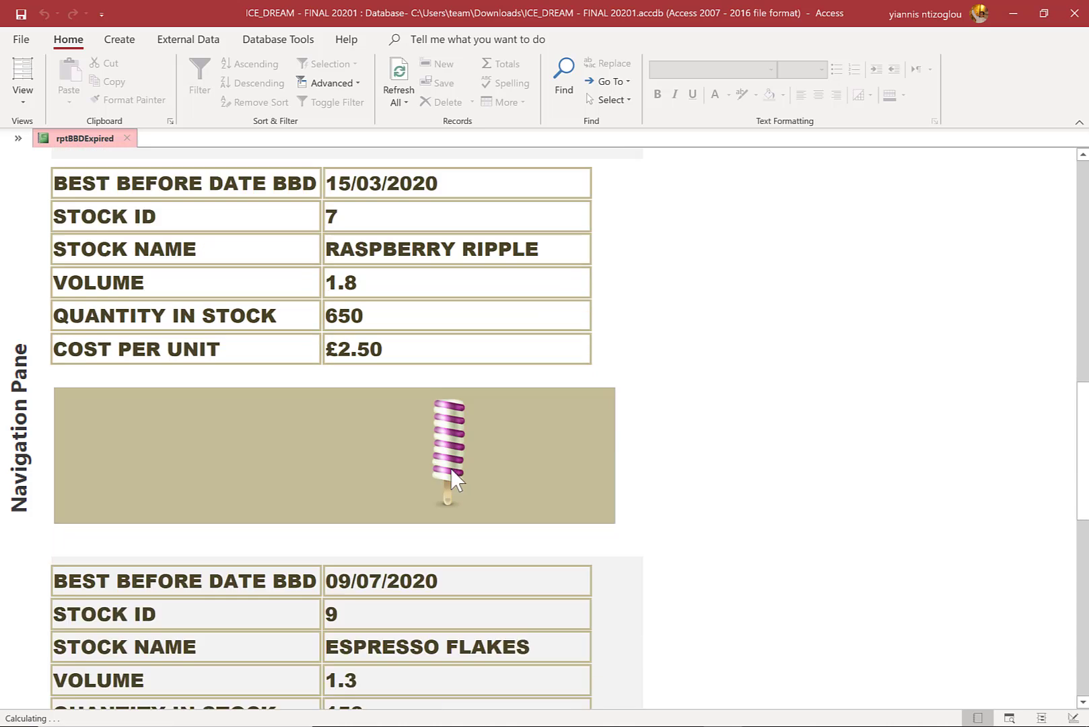
pyautogui.scroll(-6, 456, 465)
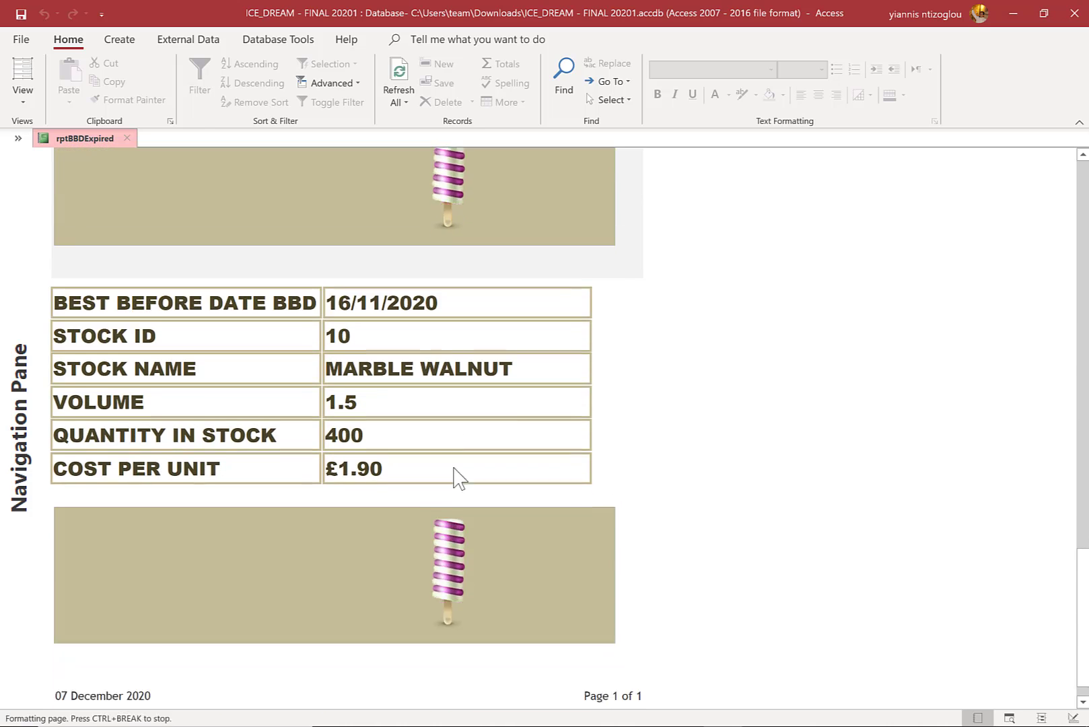
pyautogui.scroll(2, 417, 430)
pyautogui.scroll(3, 396, 401)
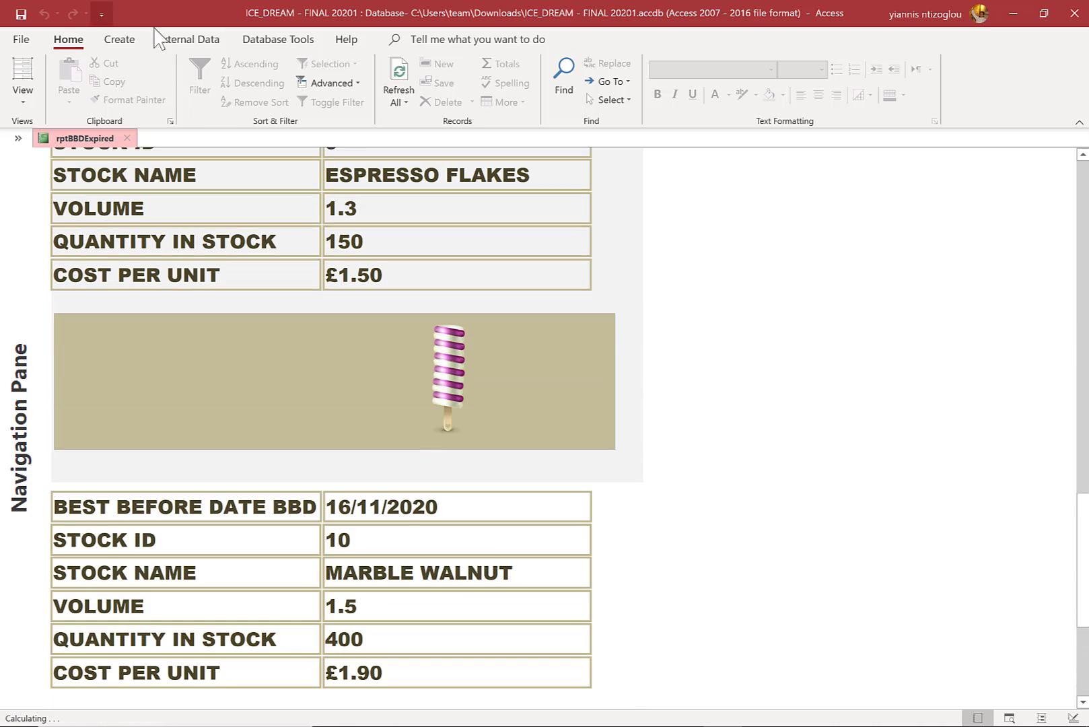
pyautogui.click(195, 42)
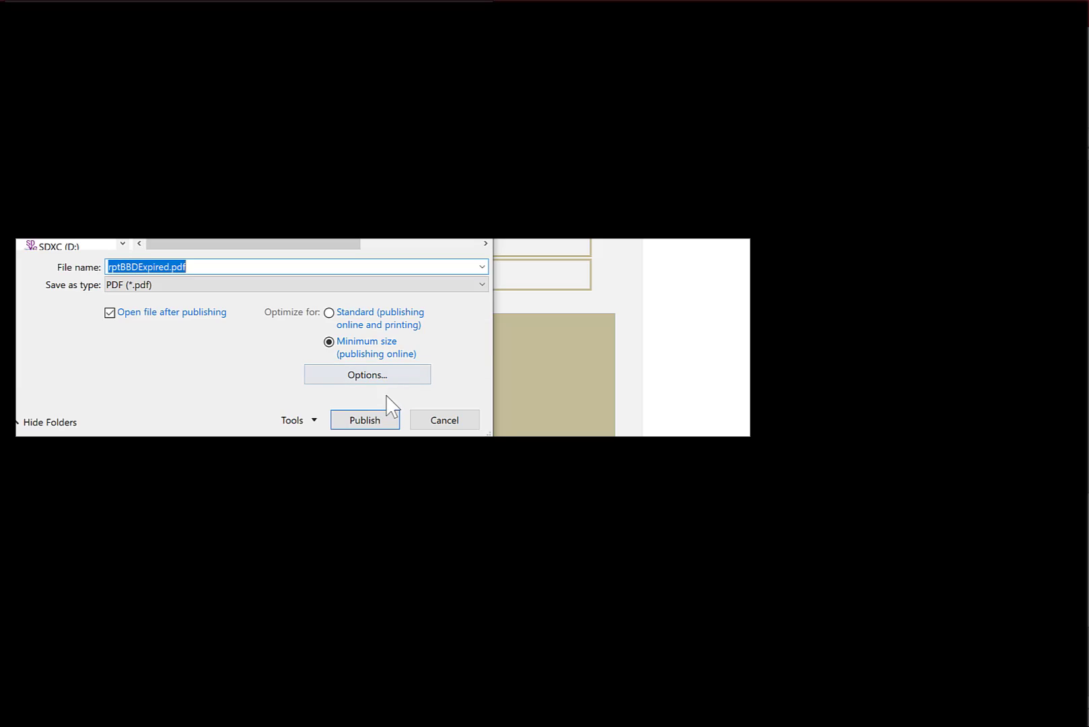
pyautogui.click(374, 421)
pyautogui.click(582, 375)
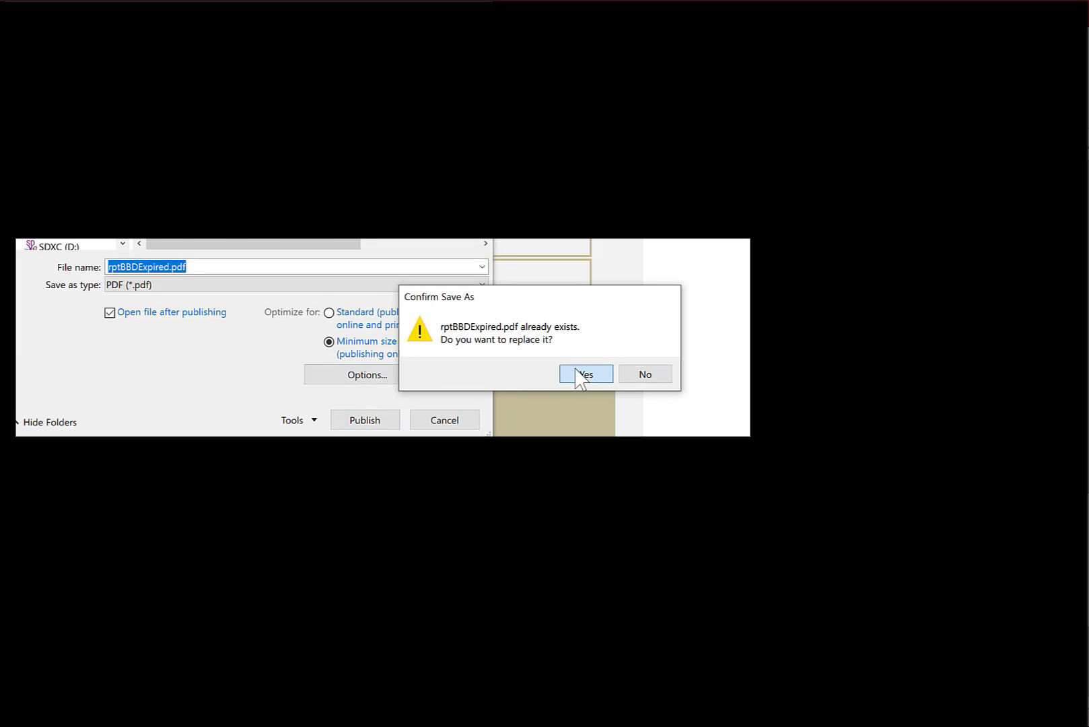
pyautogui.click(547, 416)
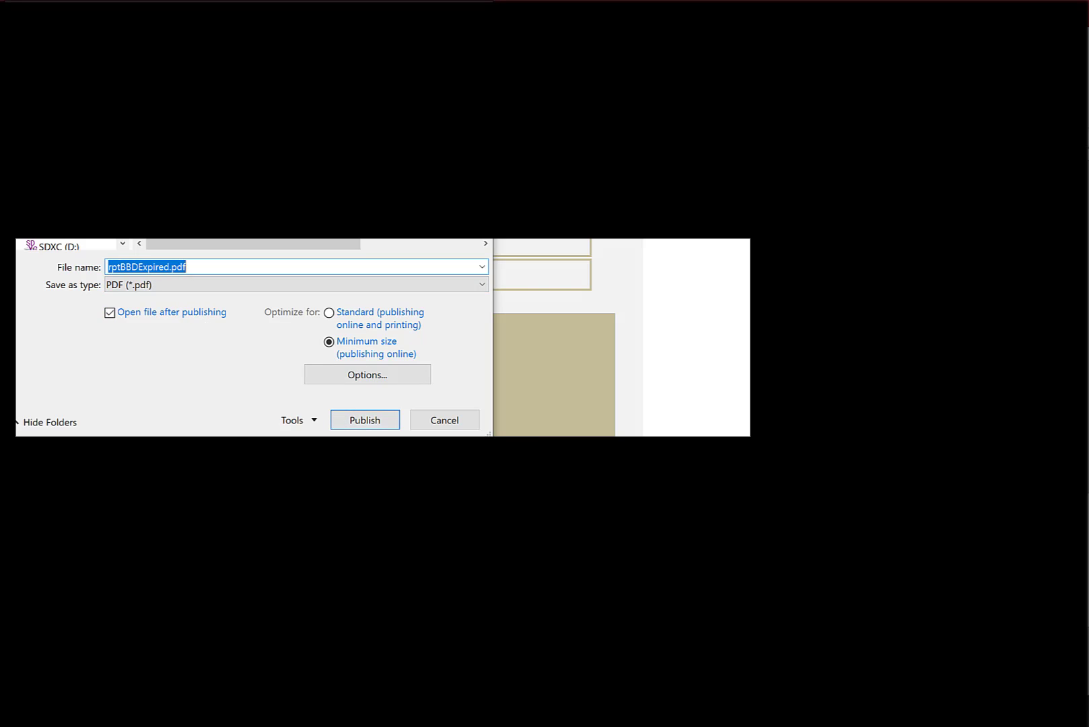
pyautogui.hotkey('alt', 'Tab')
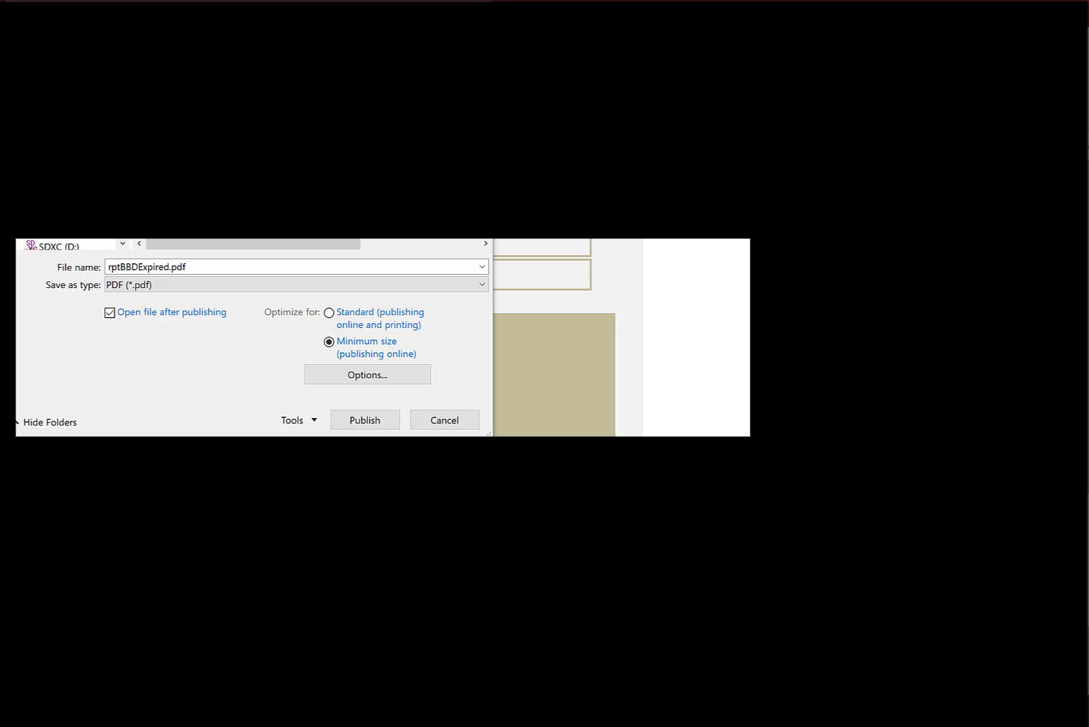
pyautogui.press('Escape')
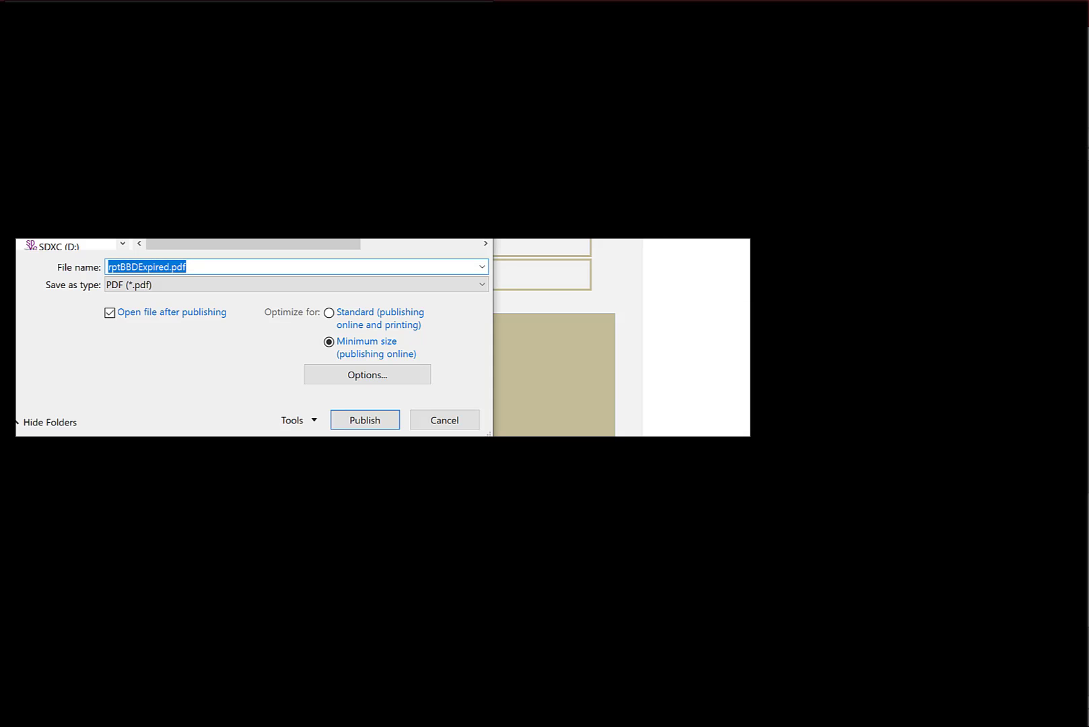
pyautogui.click(362, 426)
pyautogui.click(587, 376)
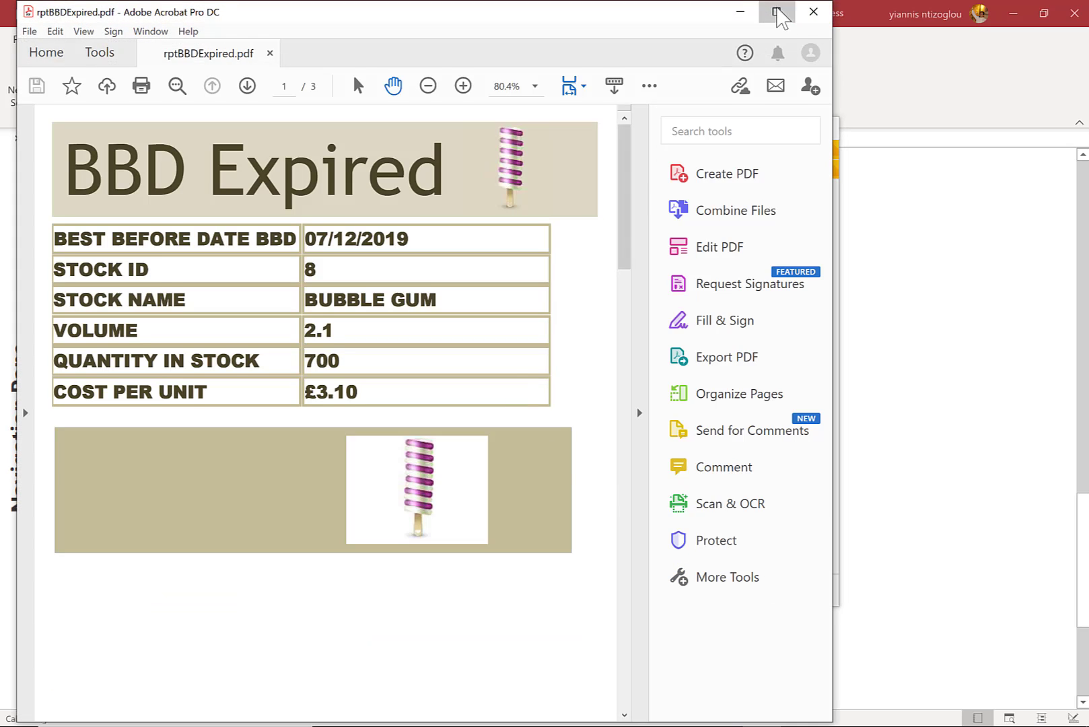
# Examine every page of the exported PDF for the layout of the header, record fields and rectangles, and return to Access
pyautogui.click(776, 11)
pyautogui.scroll(-10, 675, 420)
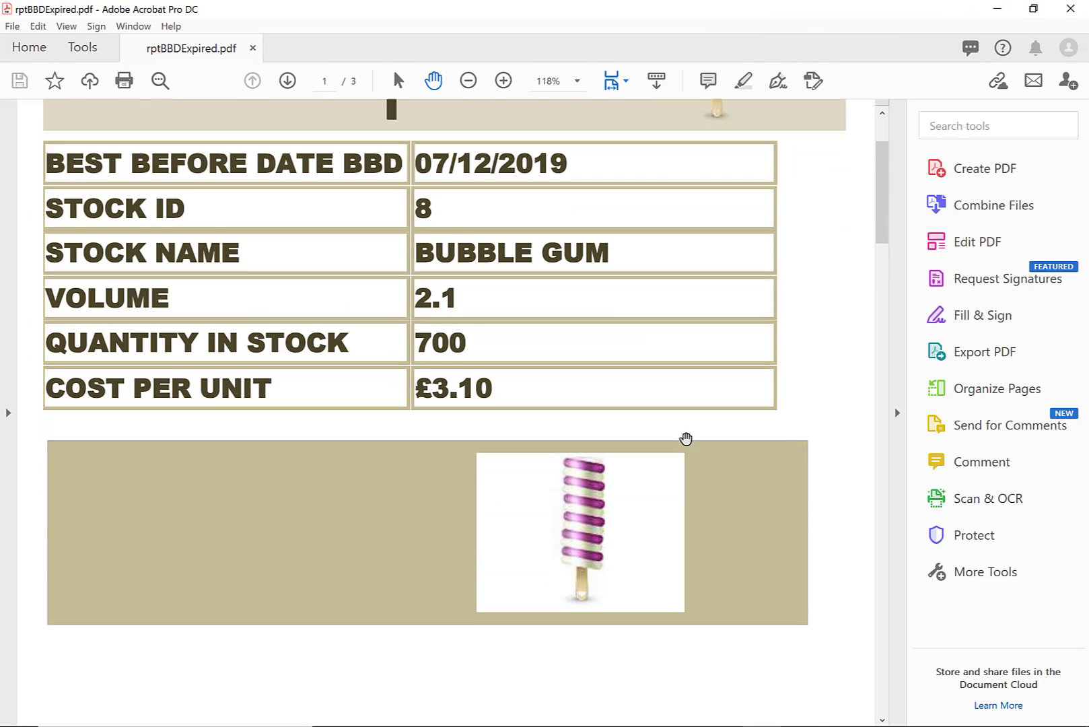
pyautogui.scroll(-6, 687, 432)
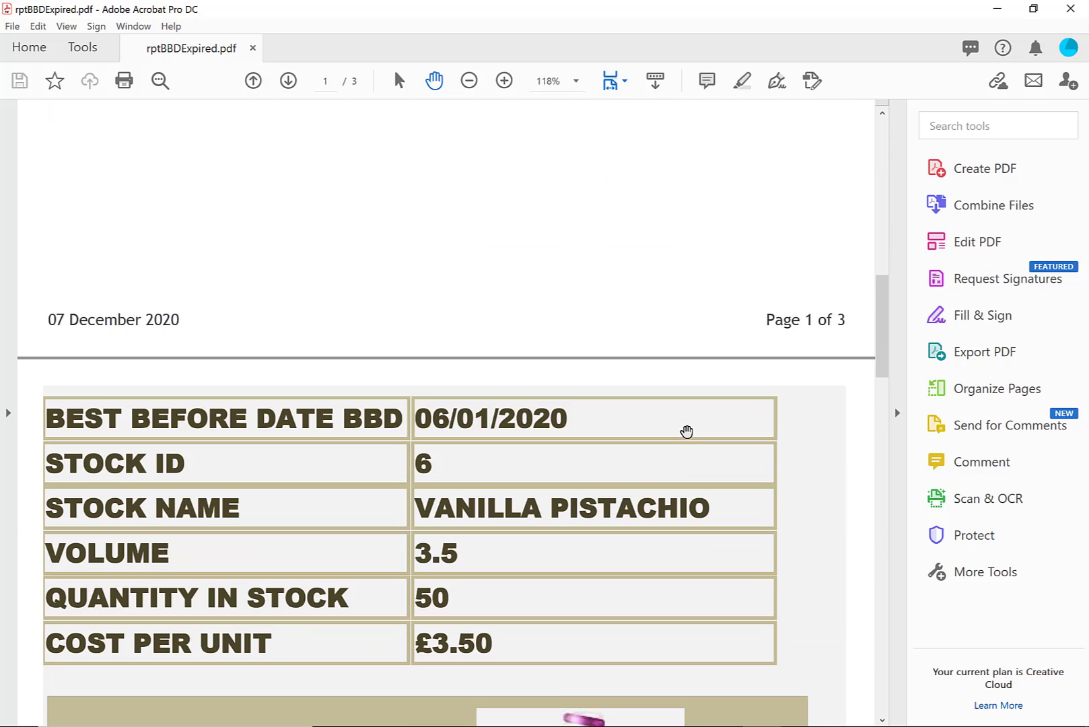
pyautogui.scroll(2, 684, 429)
pyautogui.scroll(4, 685, 430)
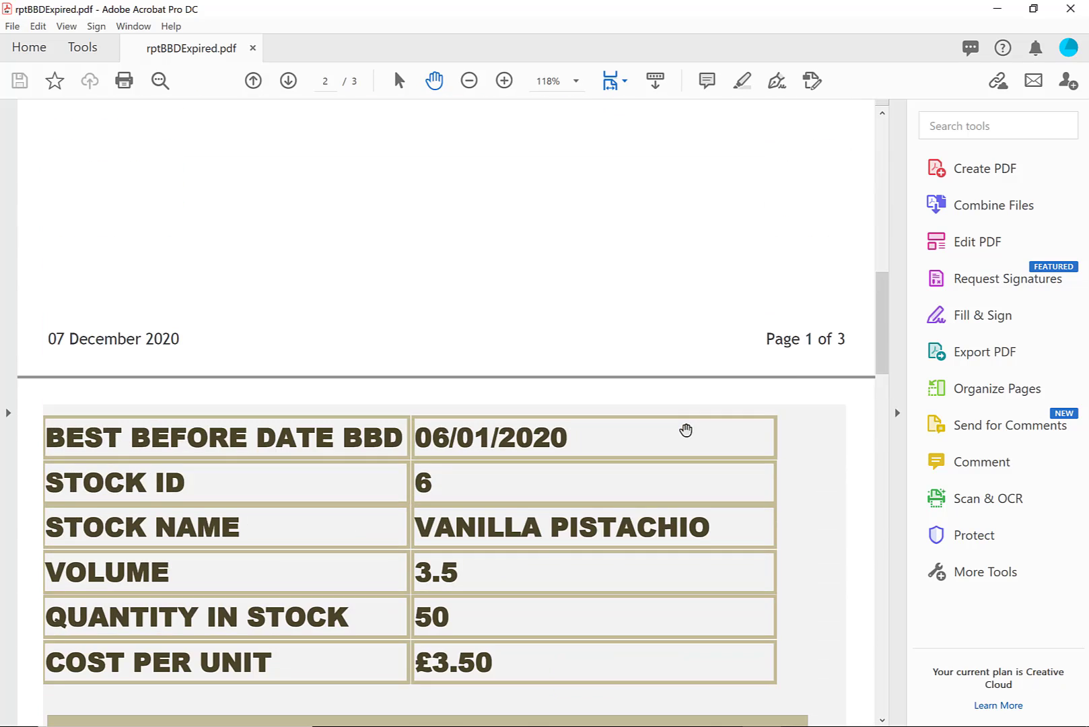
pyautogui.scroll(-8, 685, 432)
pyautogui.scroll(-5, 687, 430)
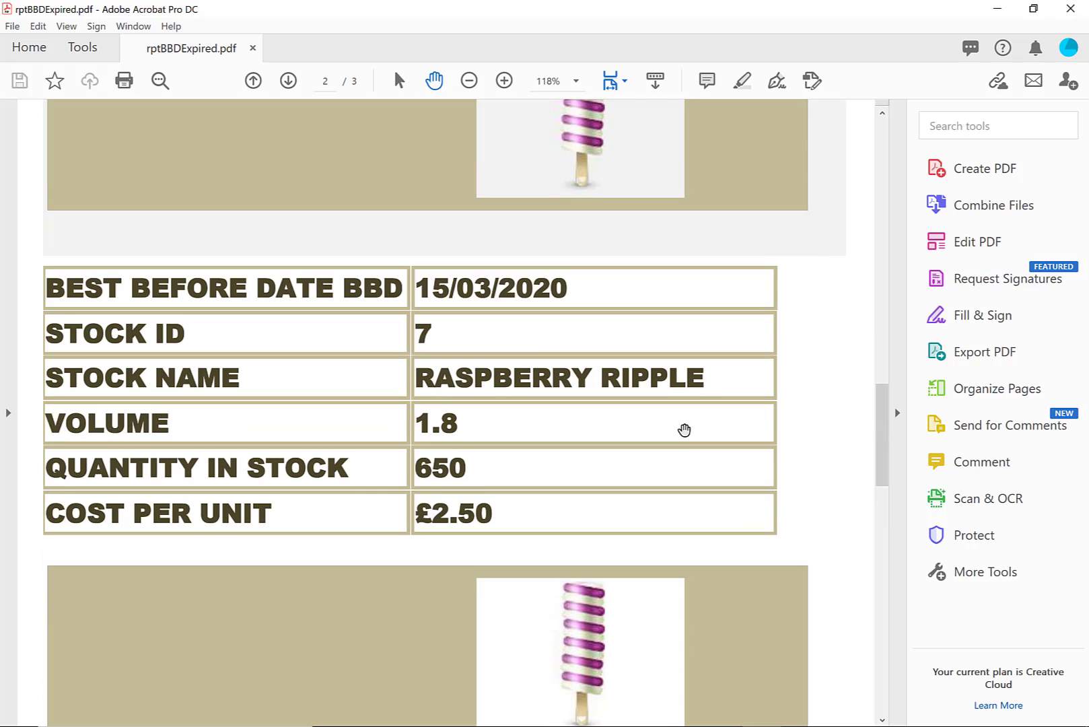
pyautogui.scroll(-5, 686, 431)
pyautogui.scroll(-10, 685, 431)
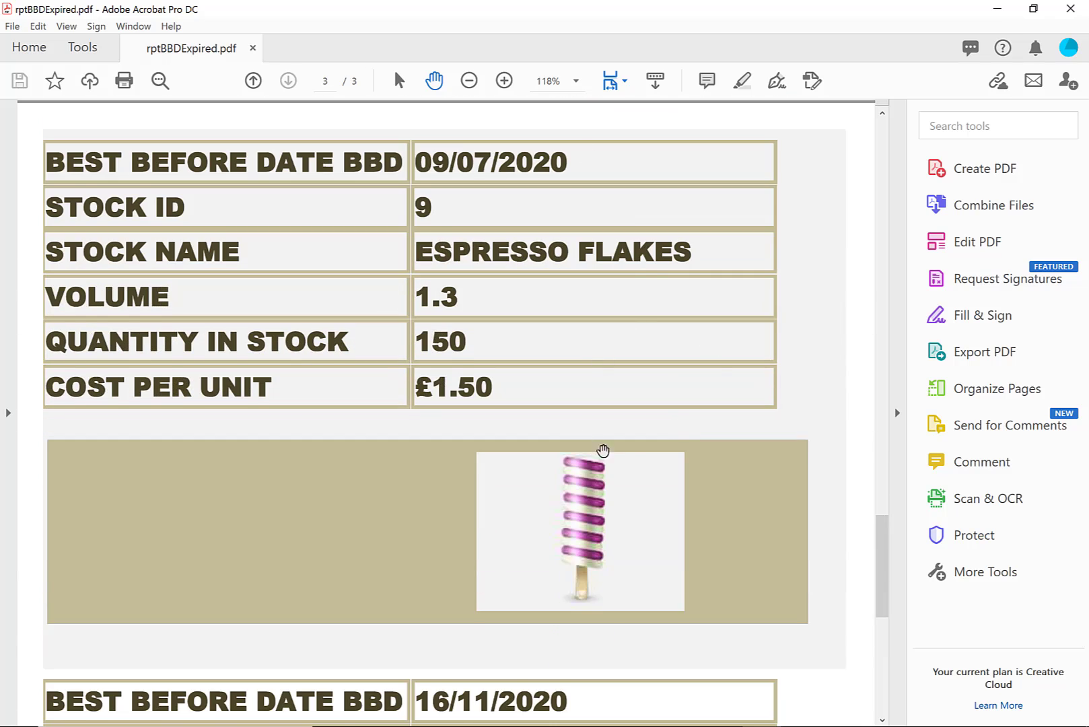
pyautogui.scroll(-9, 603, 450)
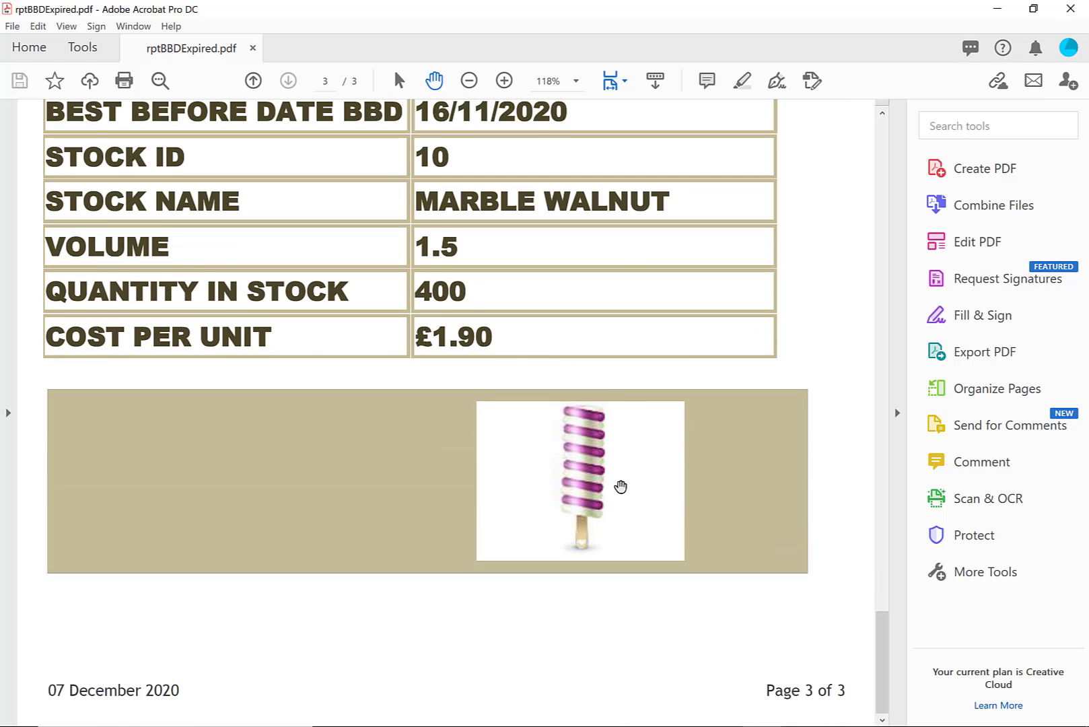
pyautogui.scroll(1, 683, 404)
pyautogui.scroll(-1, 509, 541)
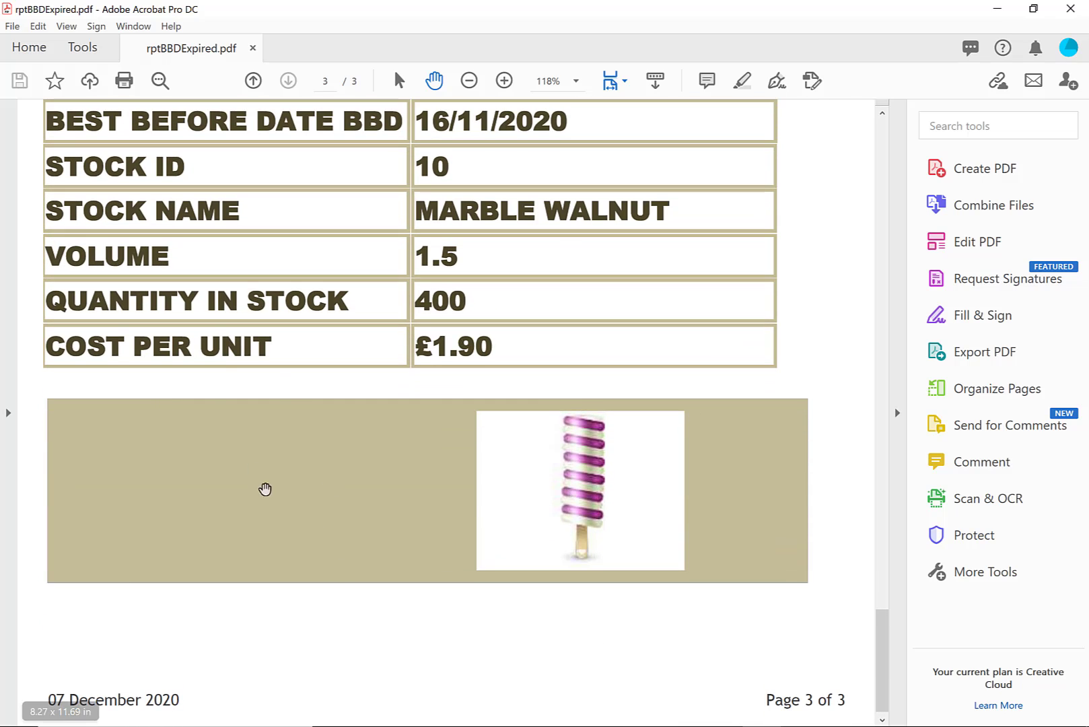
pyautogui.scroll(-1, 255, 609)
pyautogui.scroll(15, 260, 597)
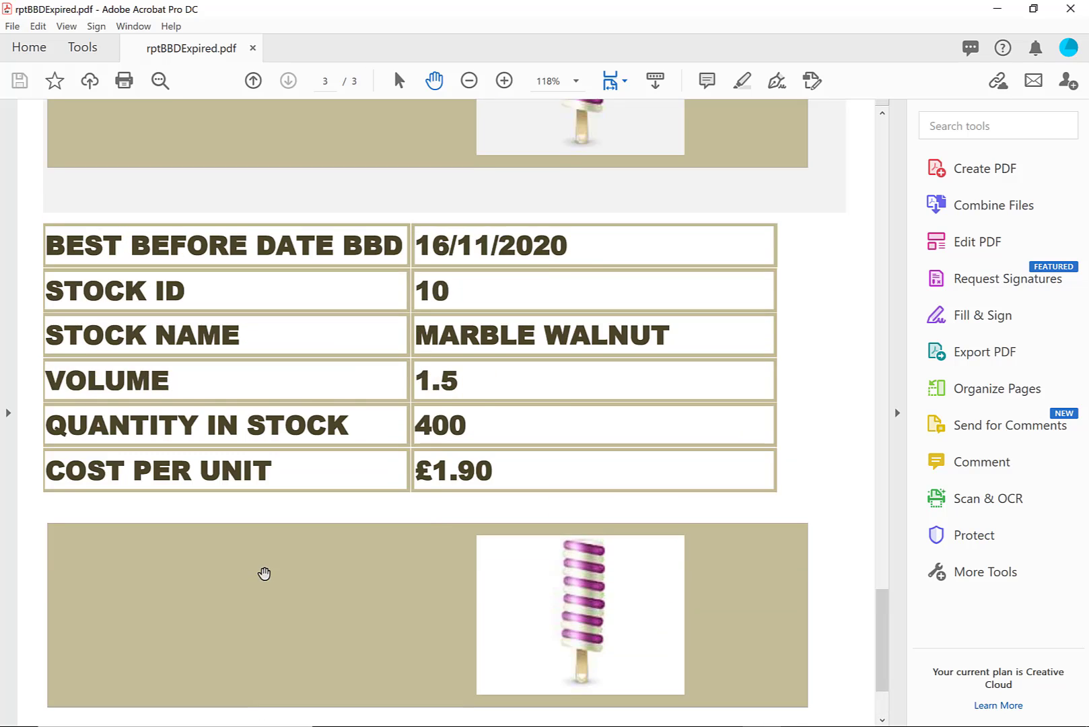
pyautogui.scroll(12, 257, 601)
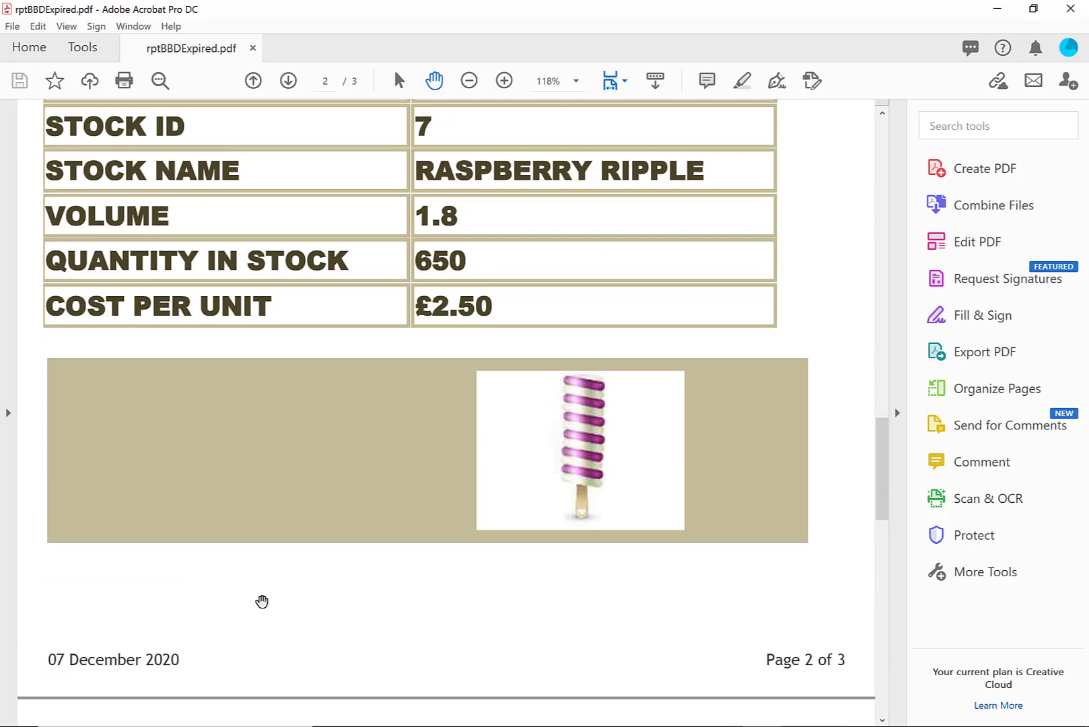
pyautogui.scroll(12, 248, 584)
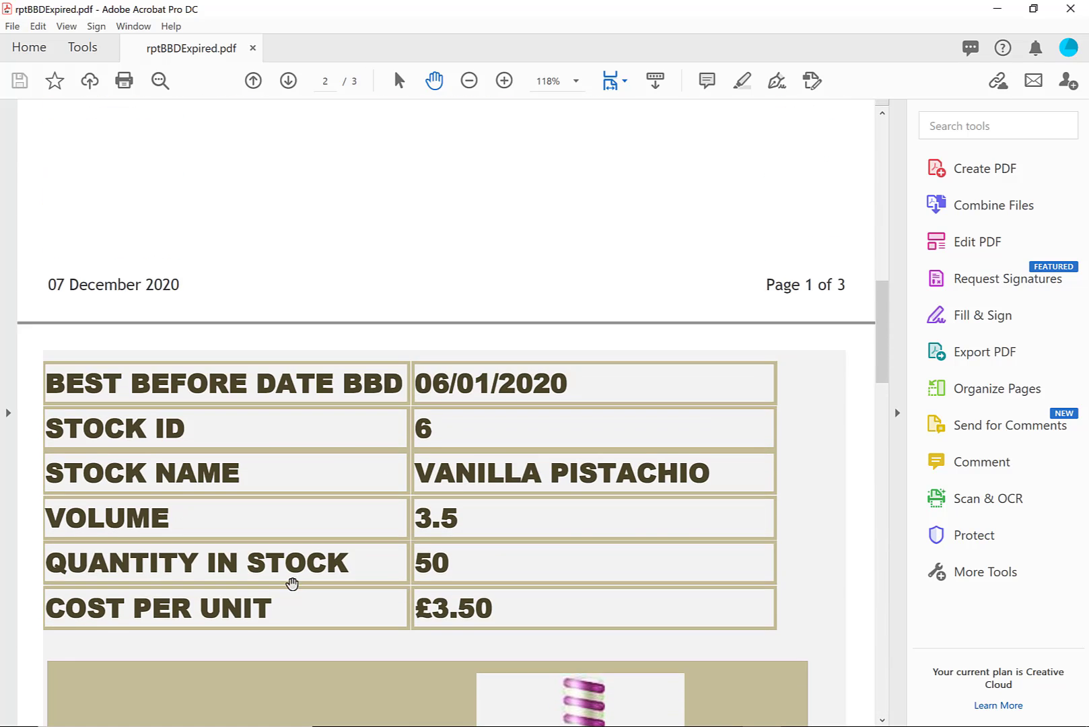
pyautogui.scroll(4, 298, 592)
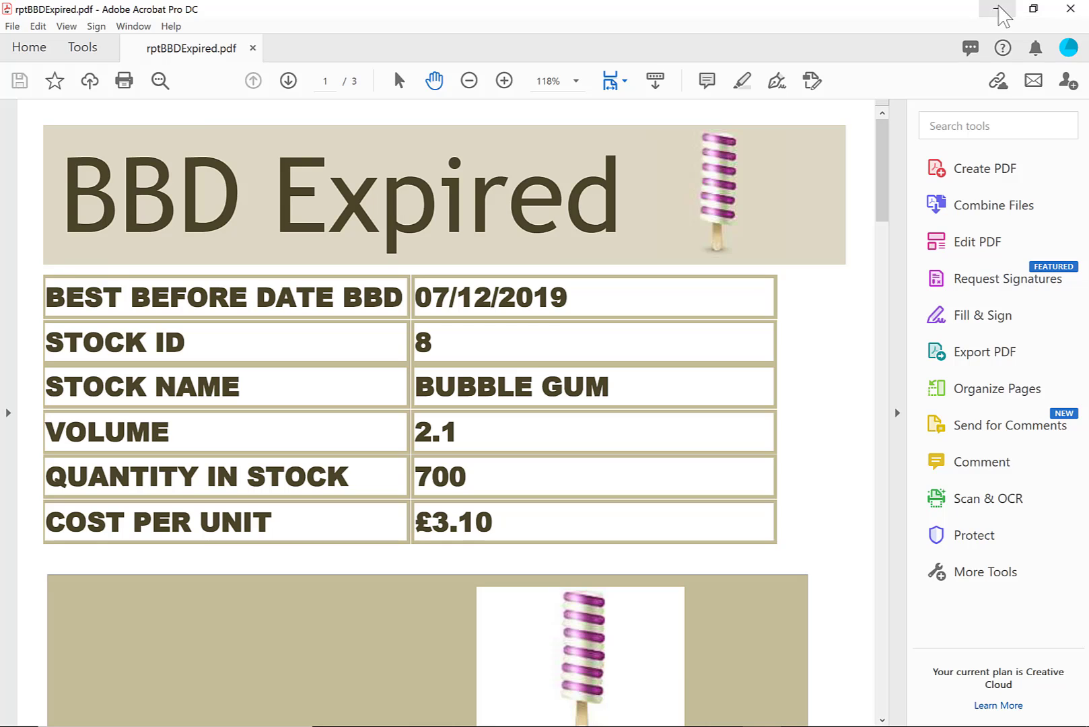
pyautogui.click(995, 17)
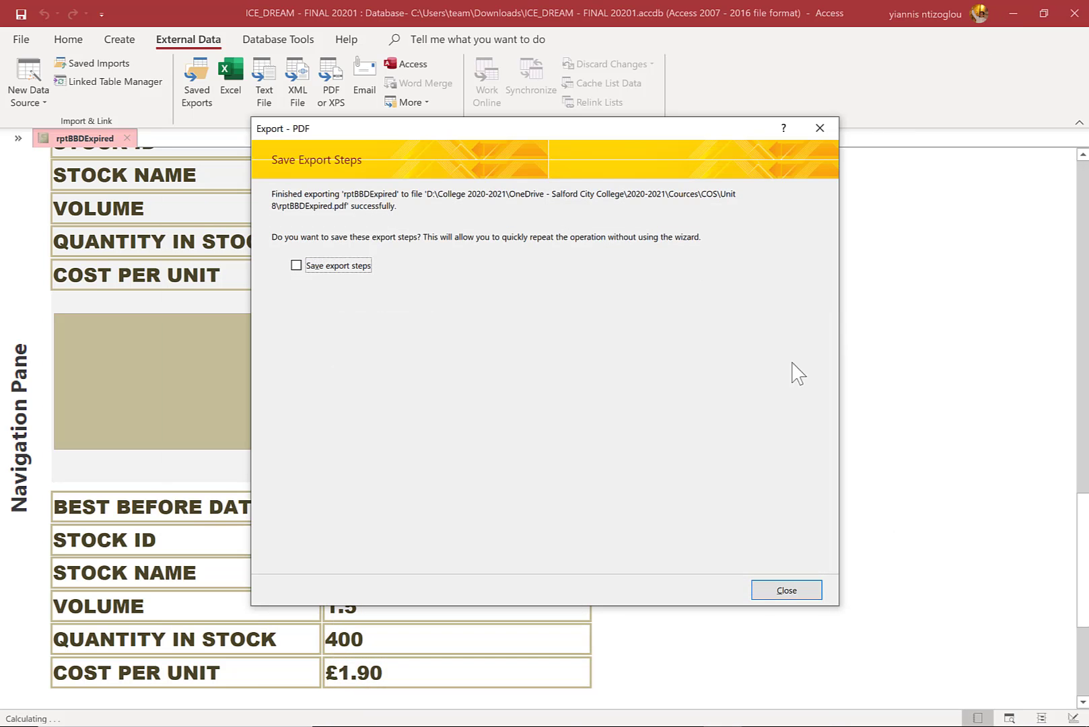
# Finish the PDF export without saving the export steps, and reopen the report in Design View
pyautogui.click(802, 592)
pyautogui.click(68, 41)
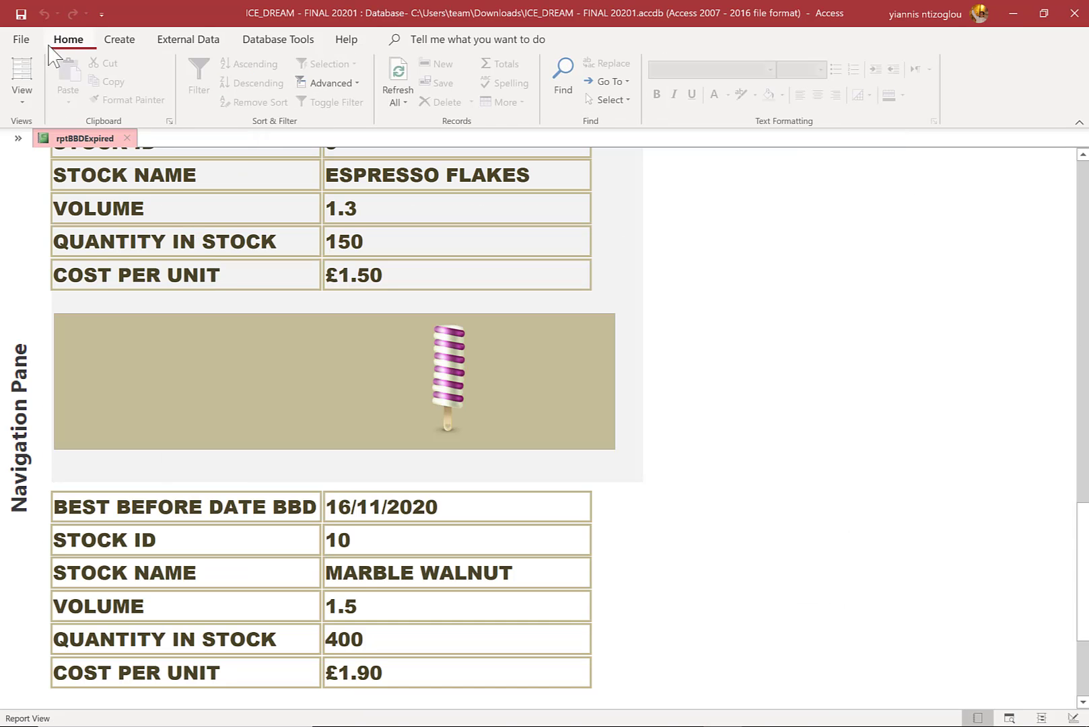
pyautogui.click(23, 95)
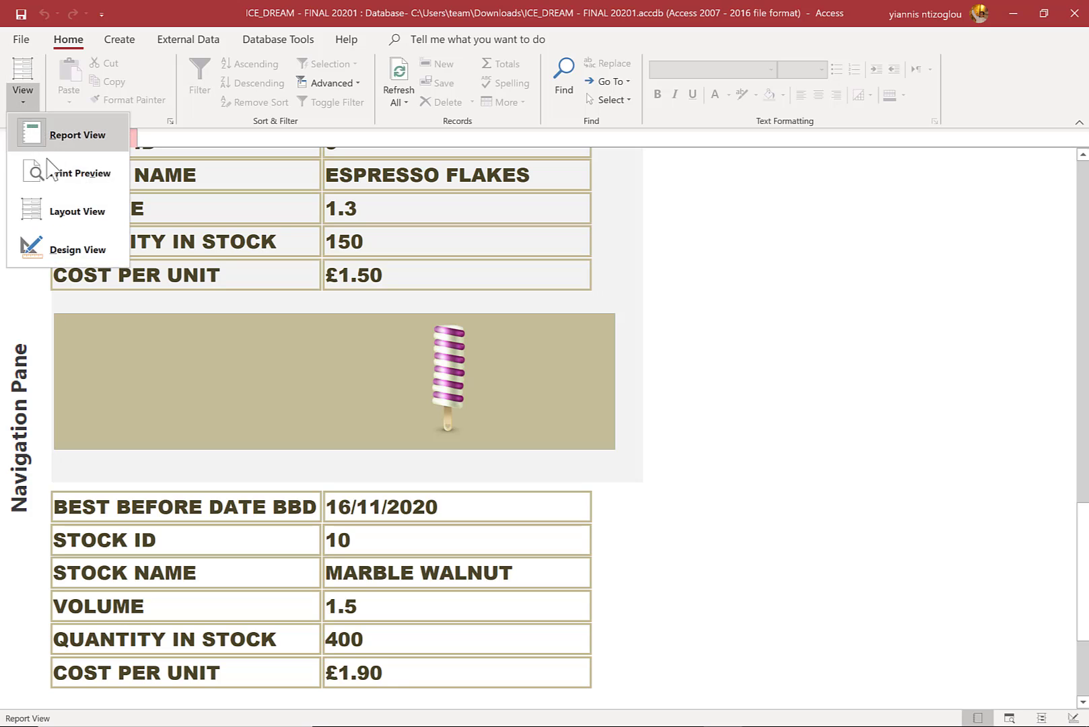
pyautogui.click(68, 247)
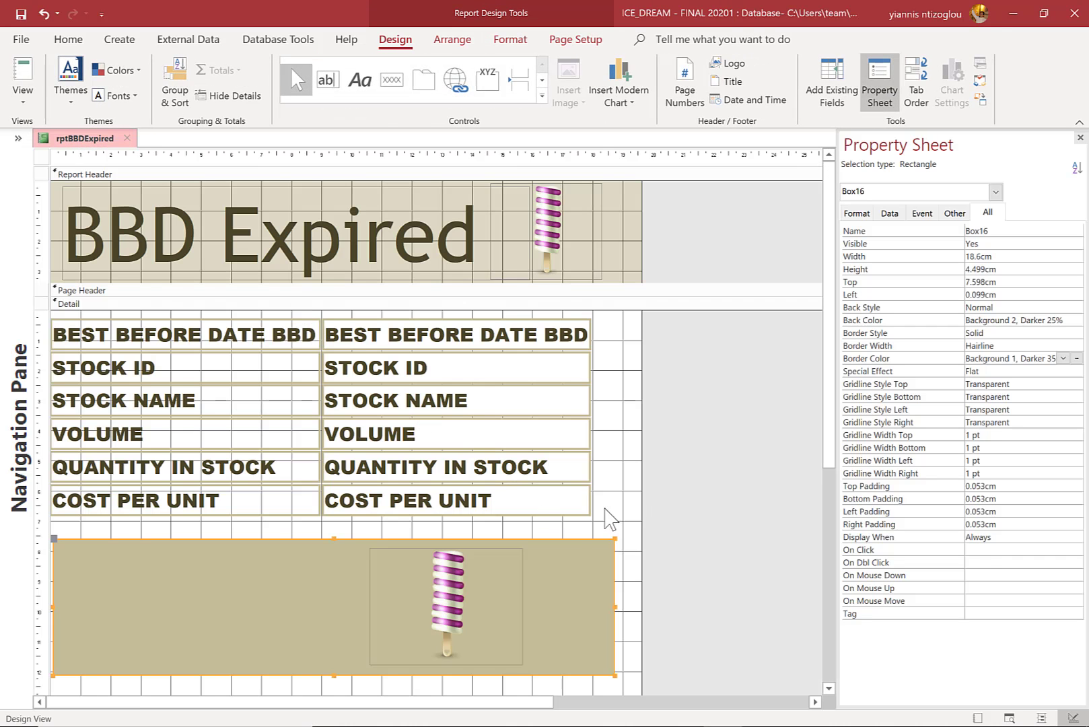
# Nudge the Stock Name, Volume, Quantity in Stock and Cost per Unit rows slightly down in the Detail section
pyautogui.moveTo(606, 510); pyautogui.dragTo(188, 414)
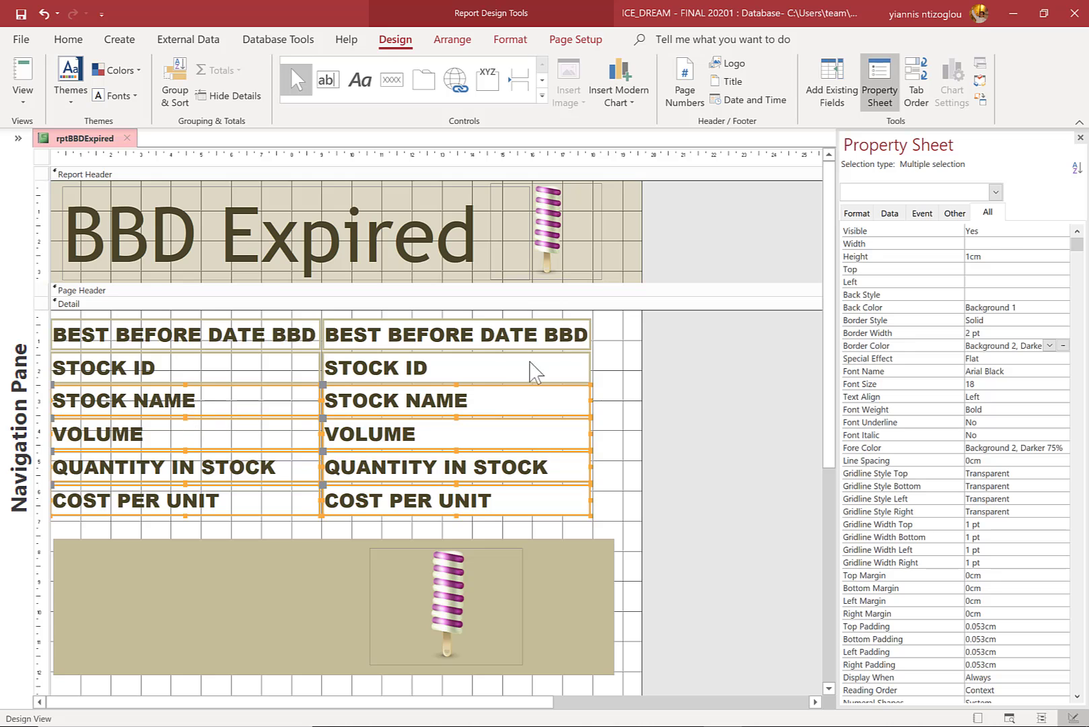
pyautogui.press('Down')
pyautogui.press('Down')
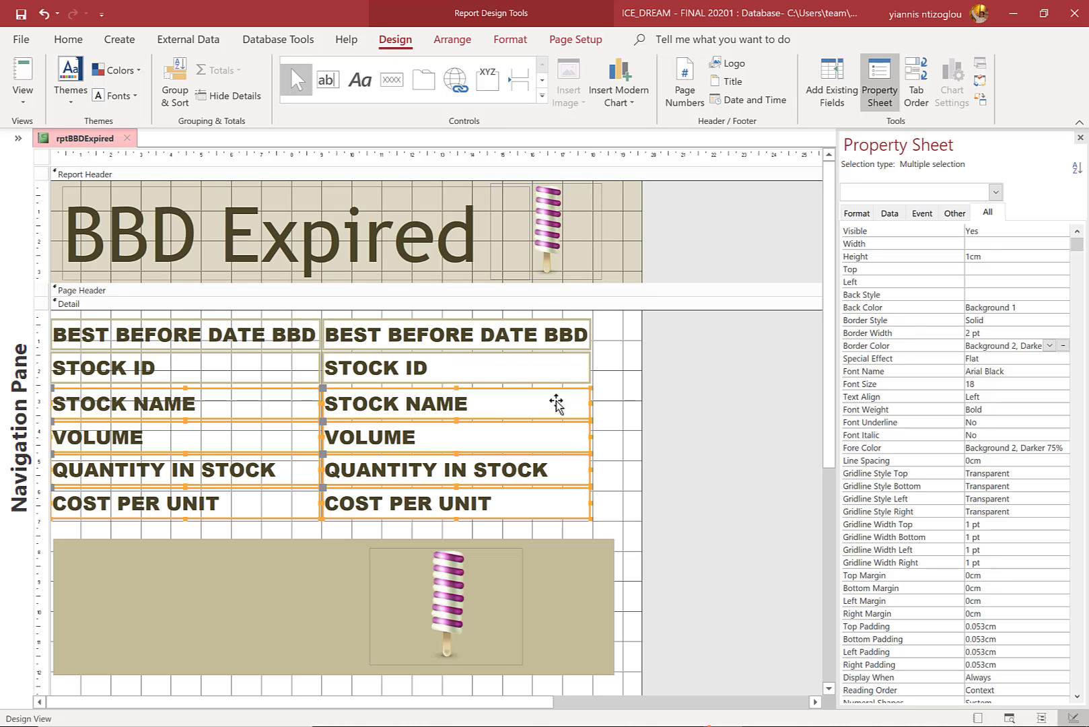
pyautogui.press('Up')
pyautogui.press('Up')
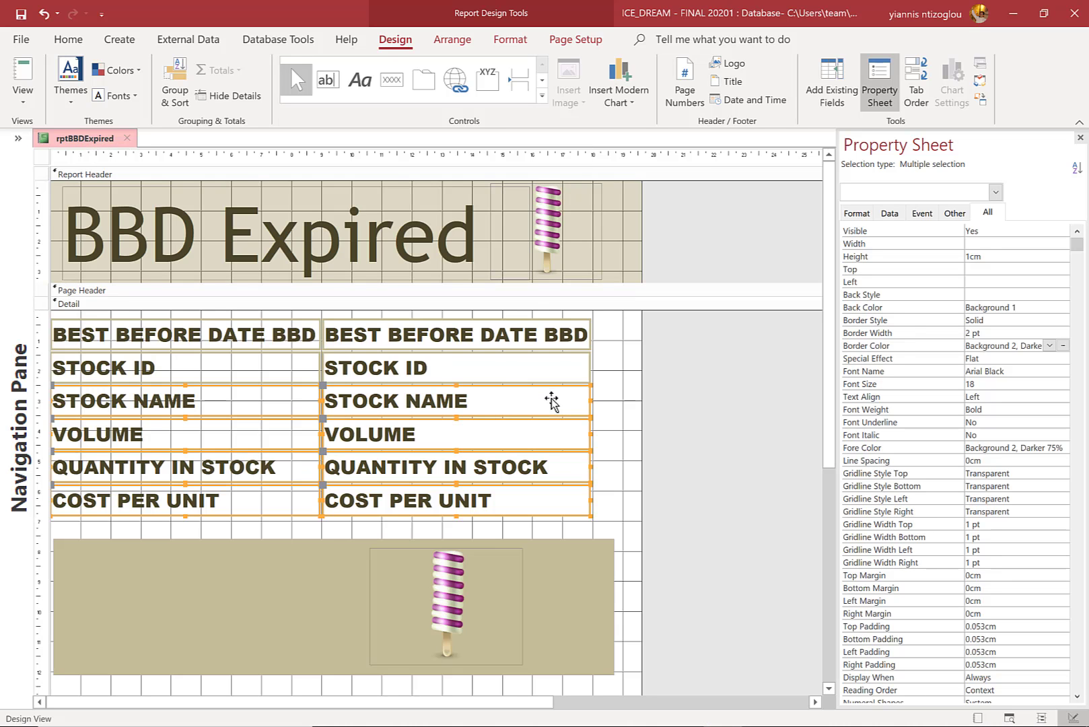
pyautogui.press('Down')
pyautogui.press('Down')
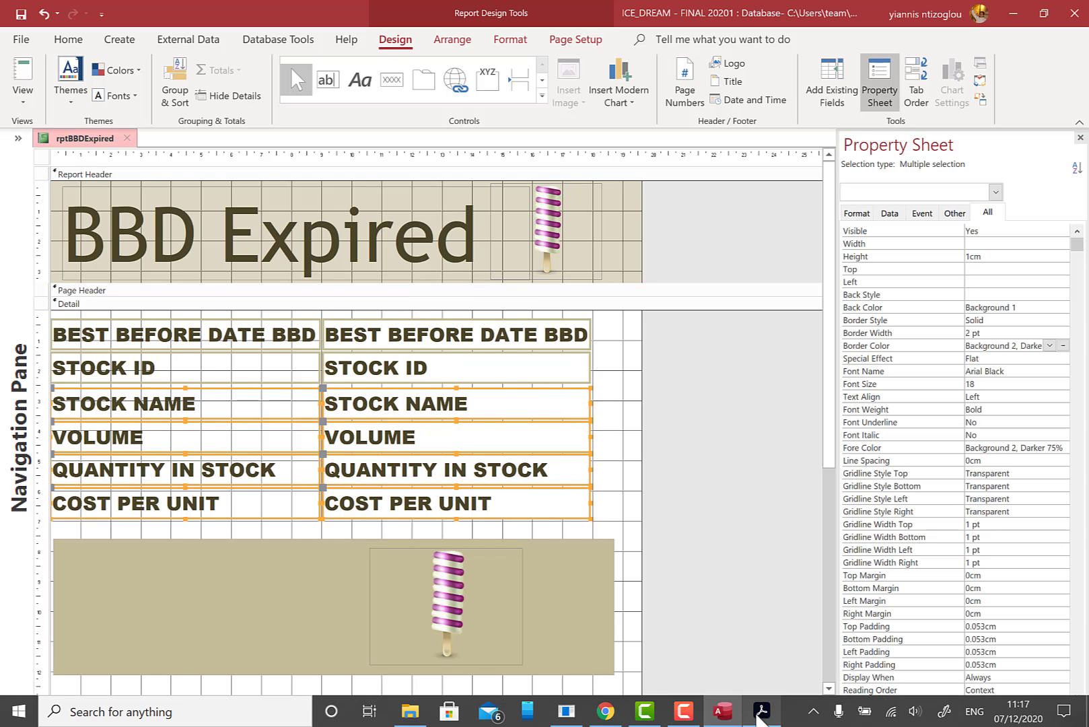
# Look at the exported PDF again in Acrobat, and check the adjusted row spacing across the records in Report View
pyautogui.click(761, 719)
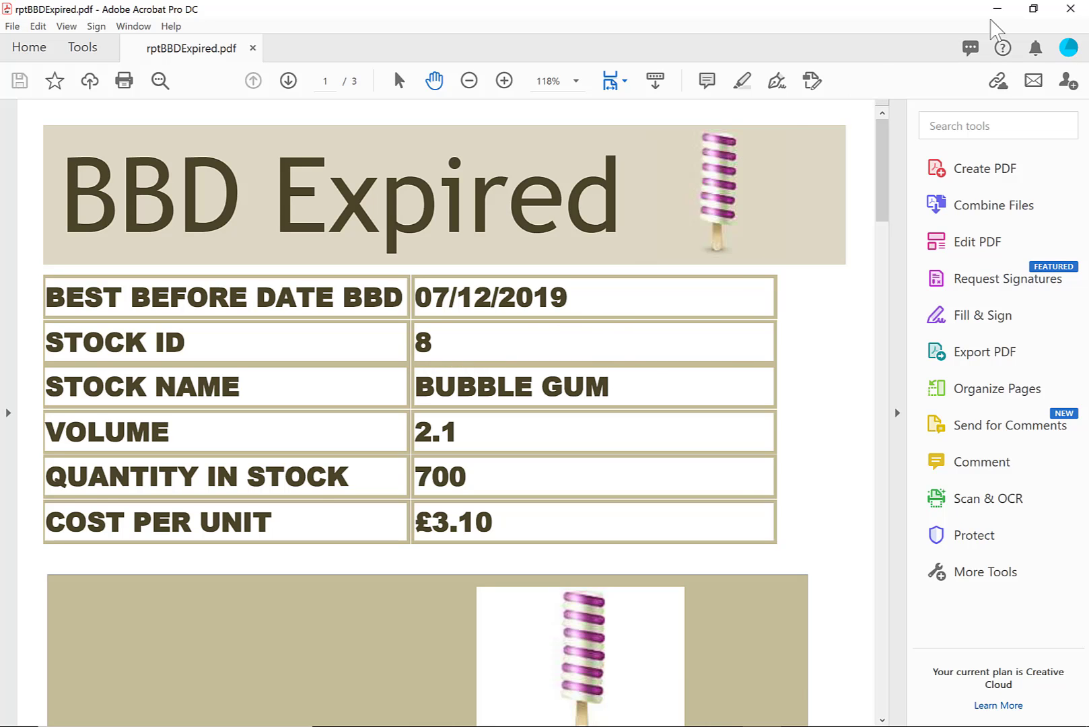
pyautogui.click(999, 9)
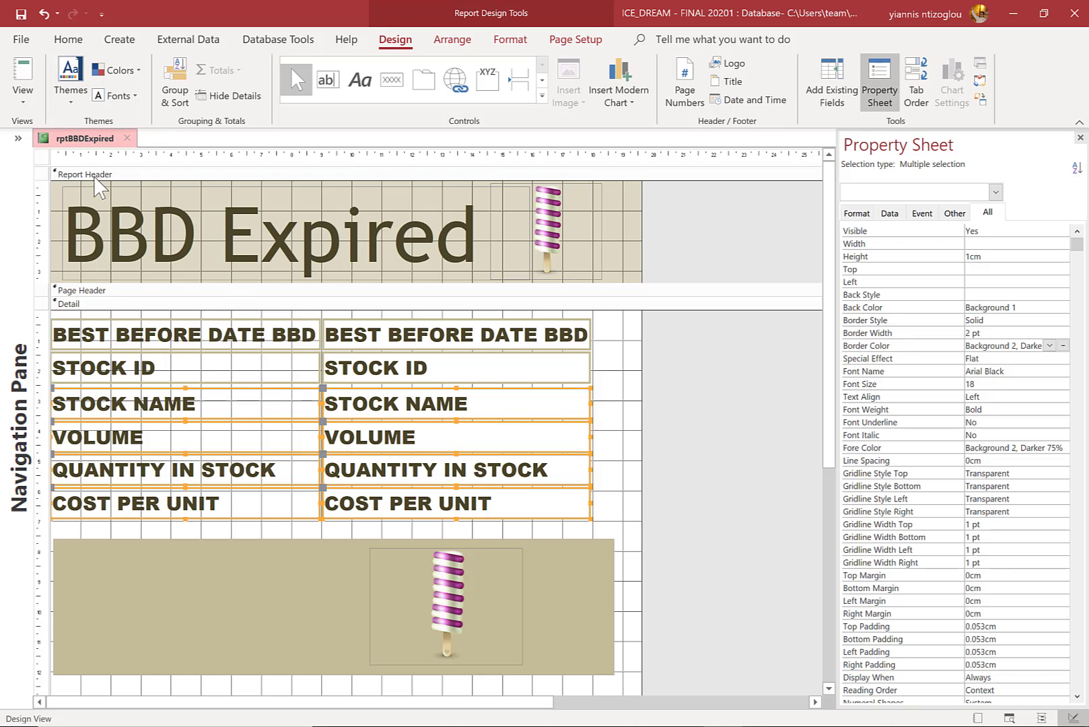
pyautogui.click(22, 74)
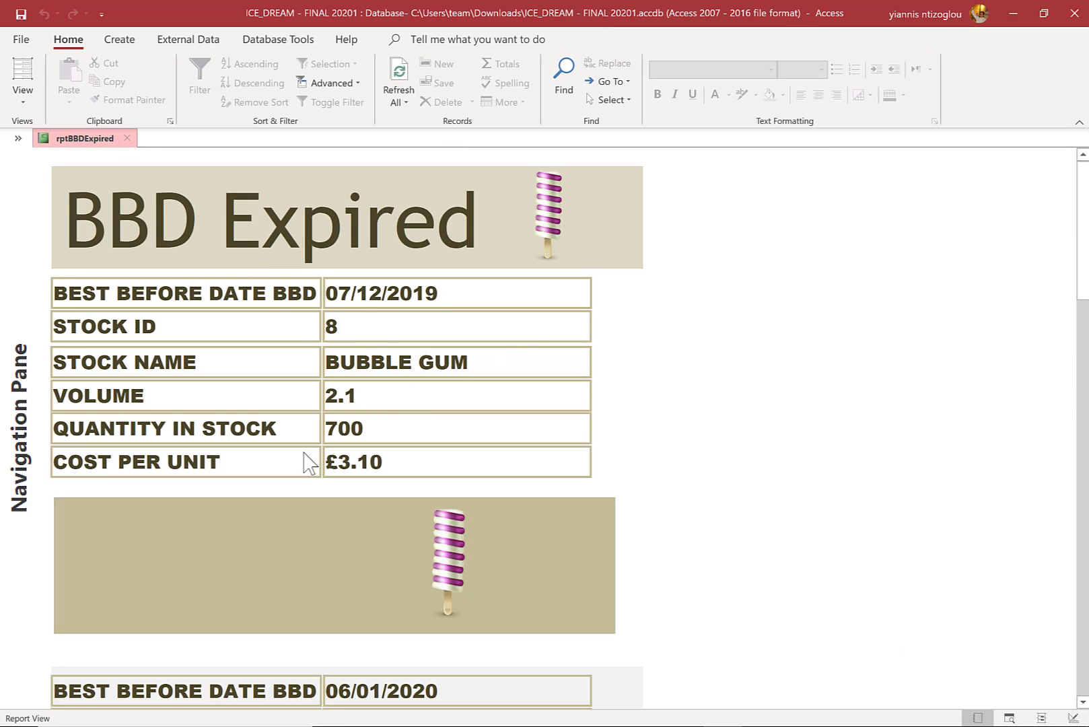
pyautogui.scroll(-5, 406, 419)
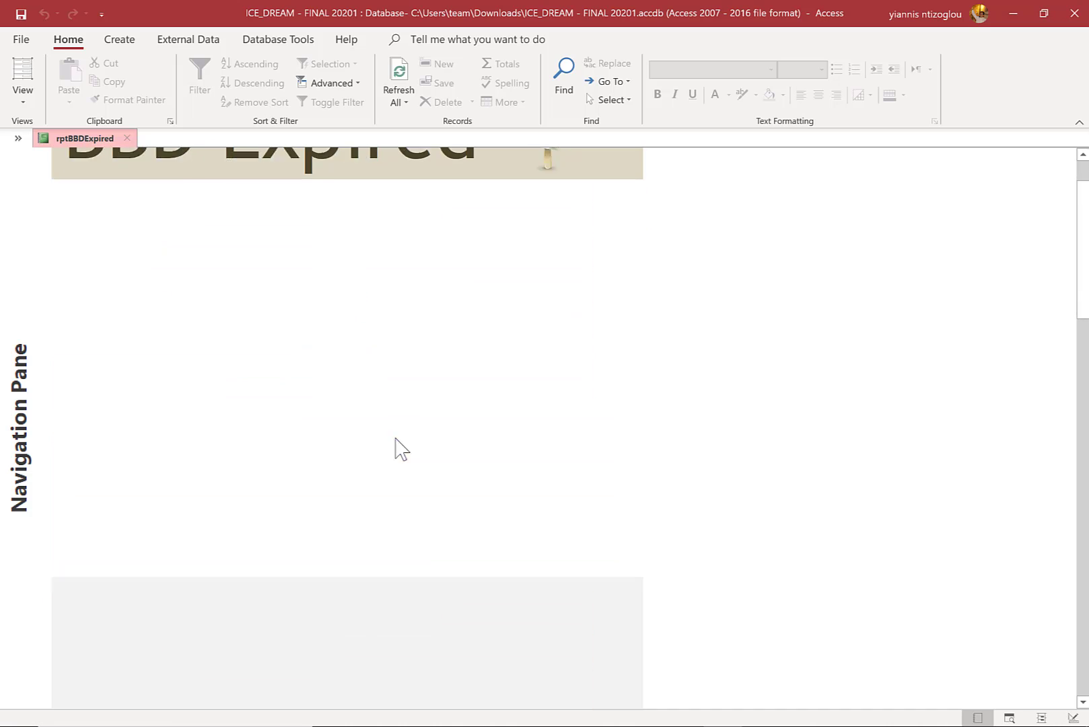
pyautogui.scroll(-4, 397, 444)
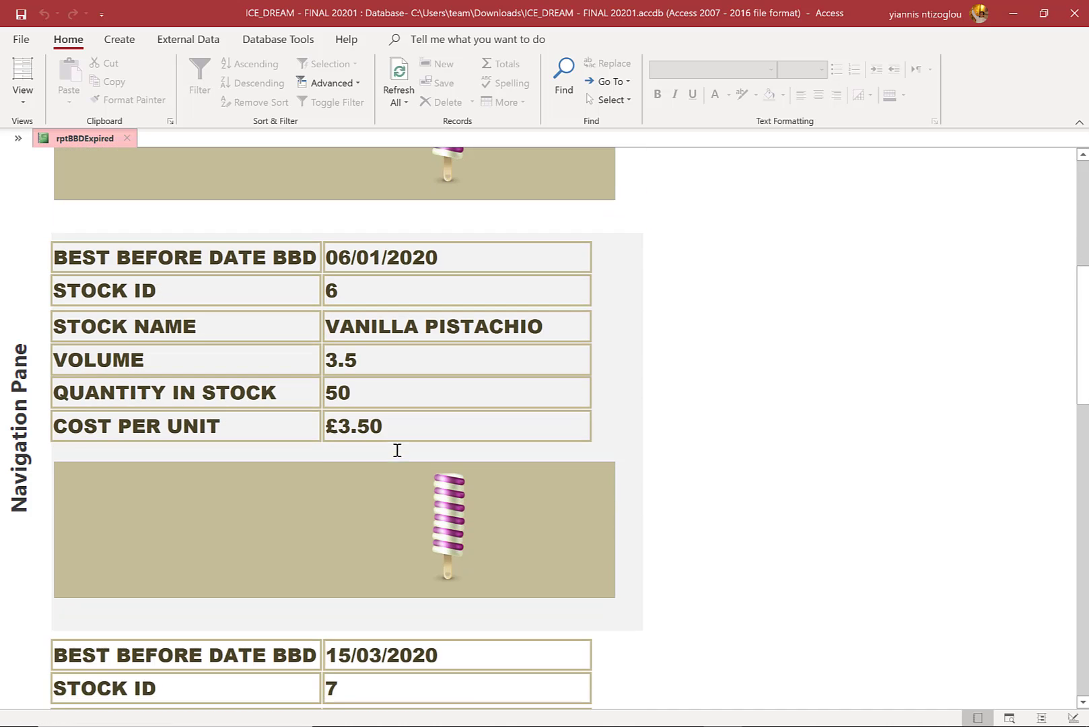
pyautogui.scroll(2, 394, 452)
pyautogui.scroll(5, 395, 456)
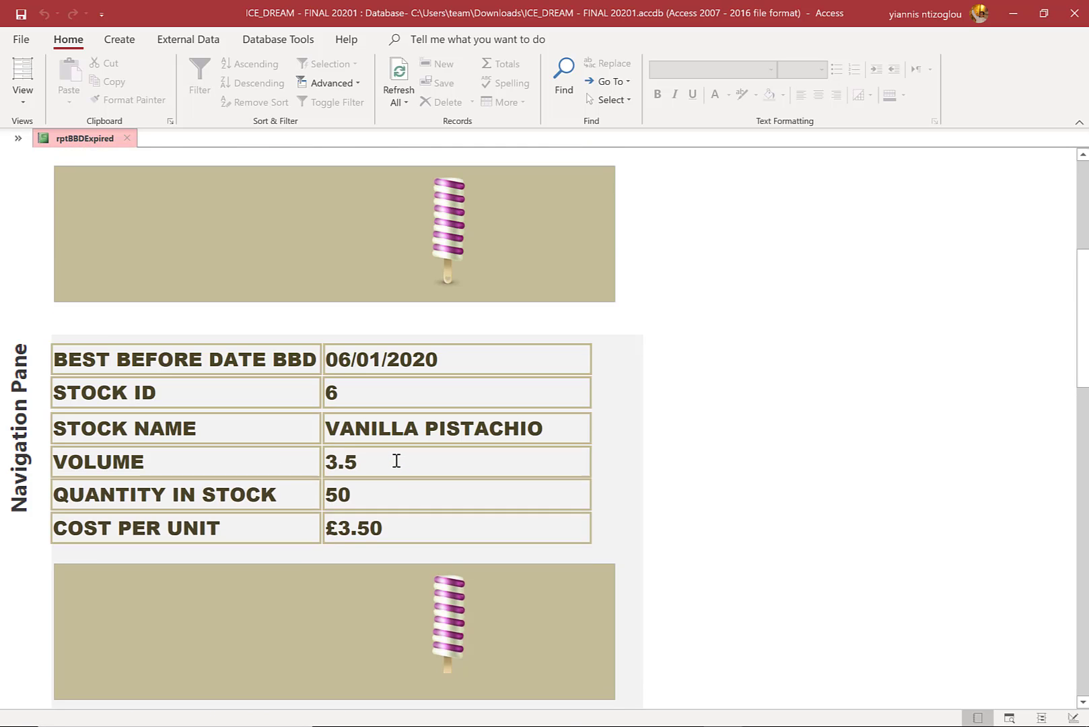
pyautogui.scroll(1, 392, 487)
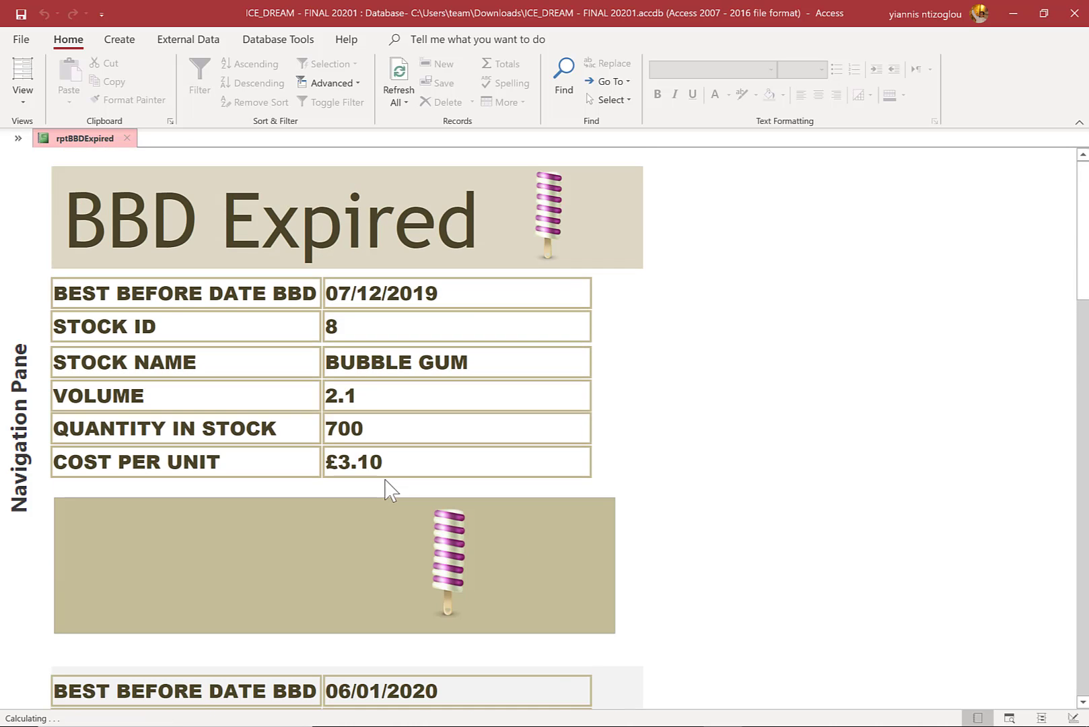